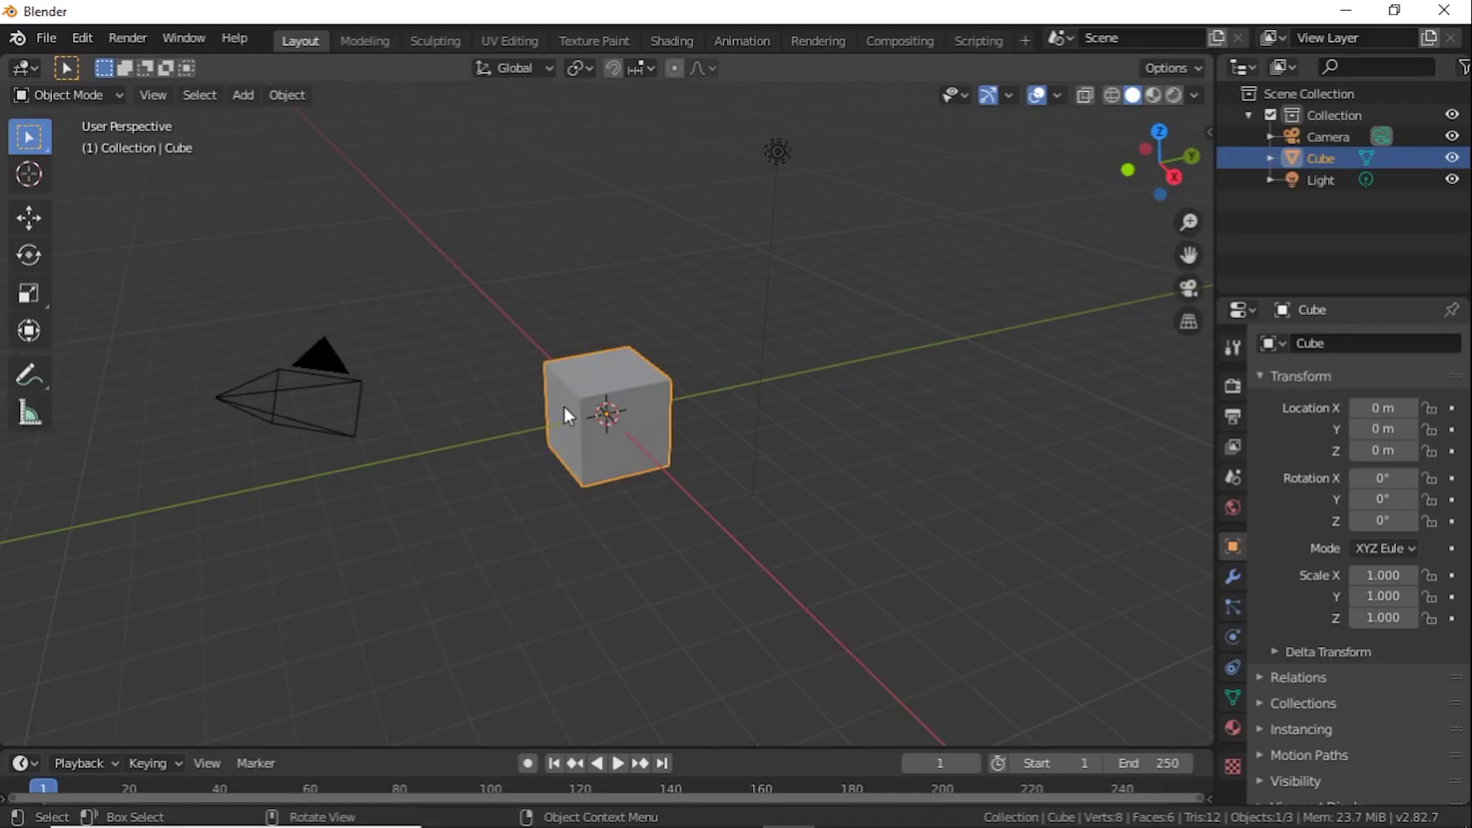
Delete the default camera, cube and light.
drag(834, 558, 273, 86)
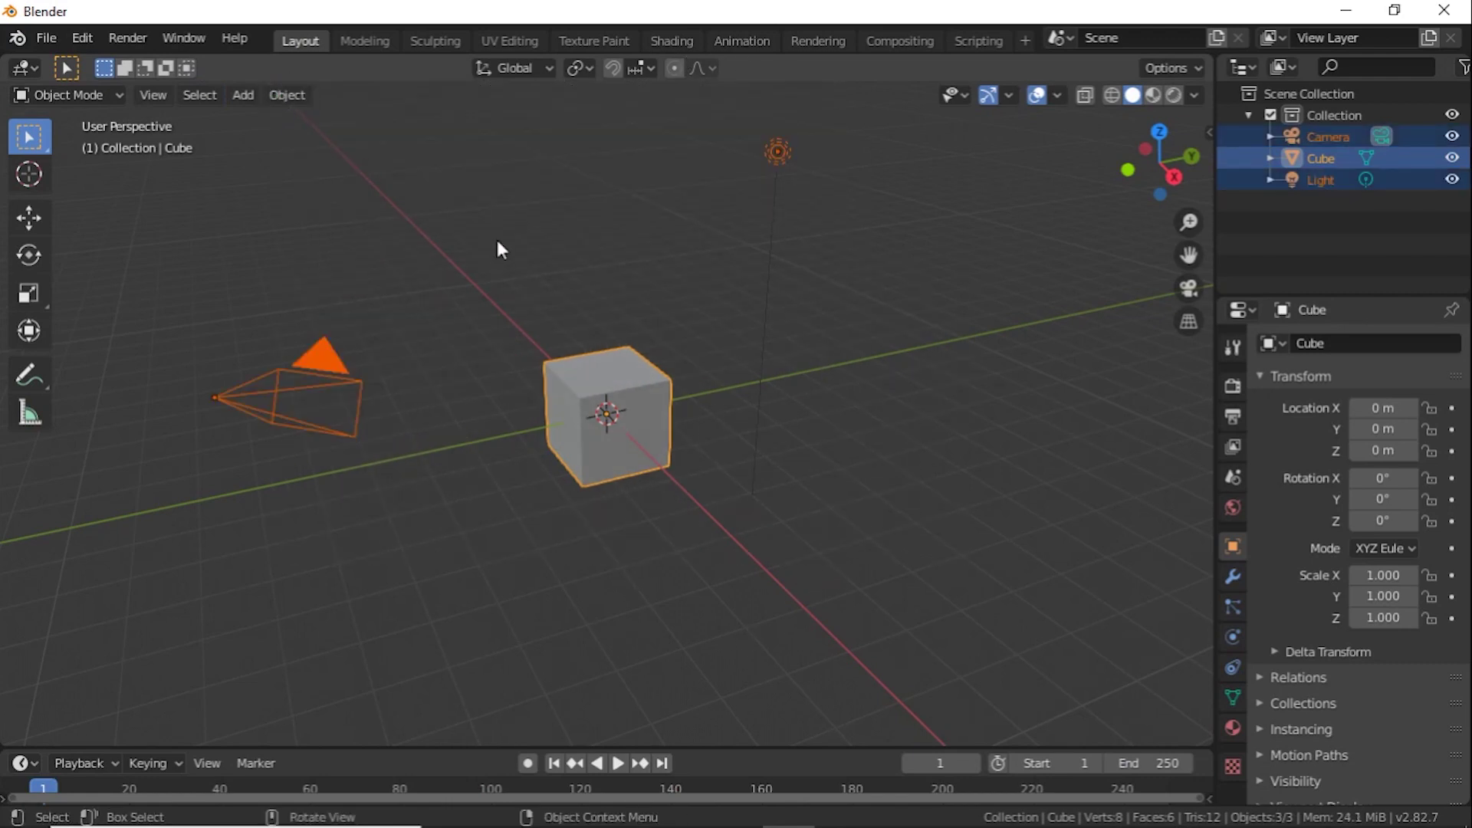
key(x)
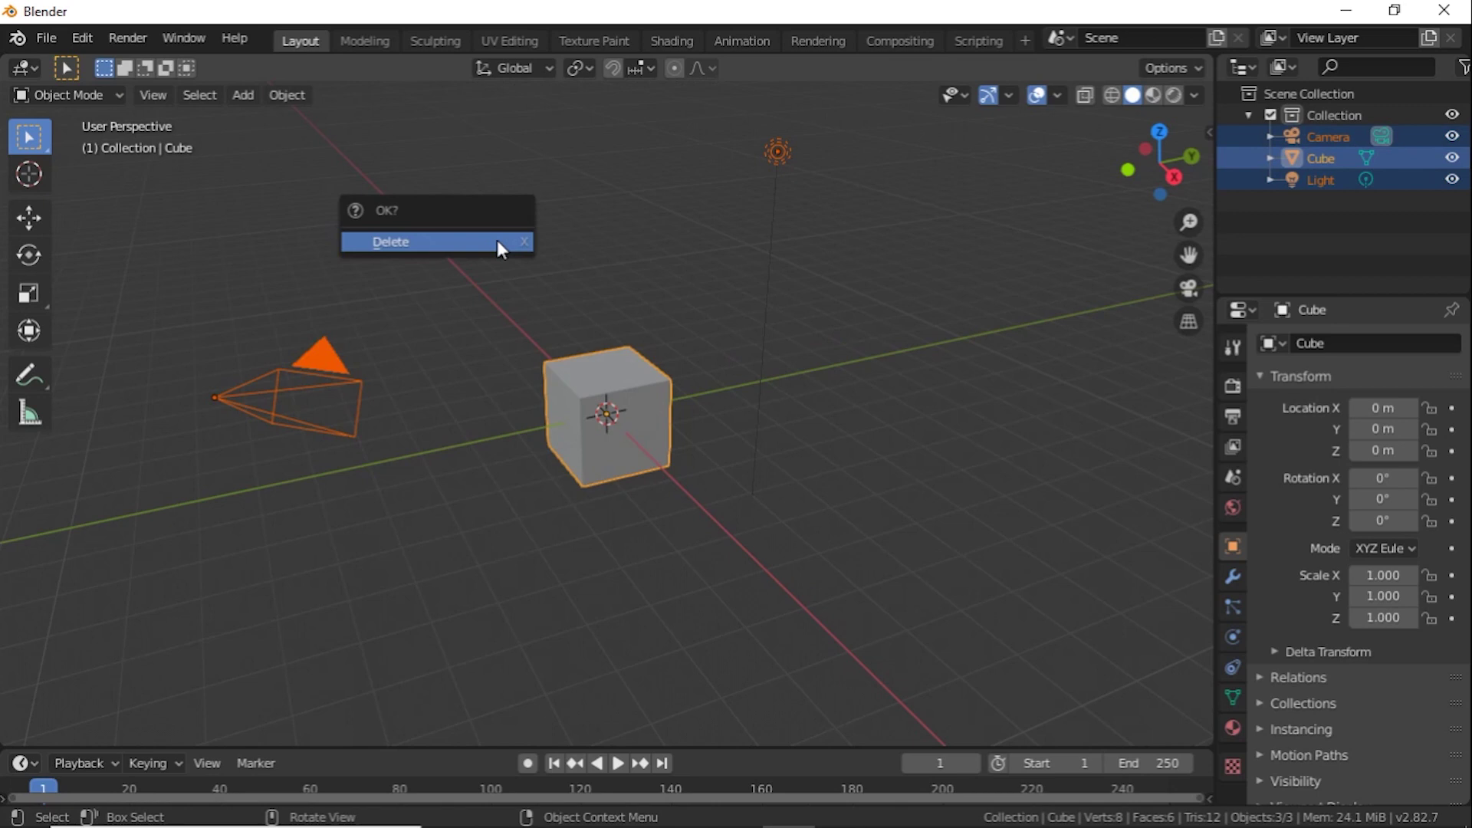
click(500, 246)
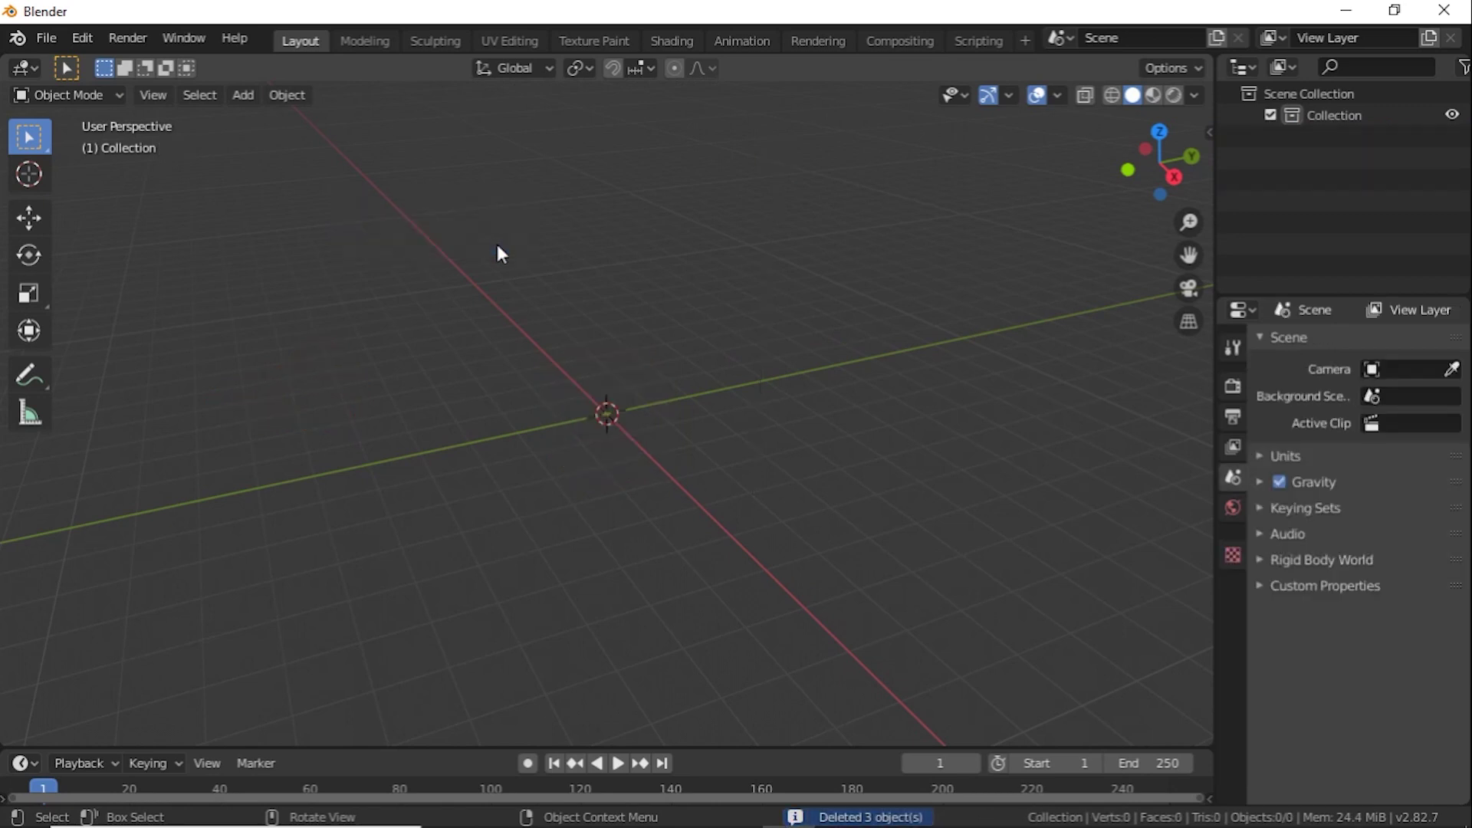
Add a plane and scale it up to 36.418 as a large ground floor.
key(shift+a)
mouse_move(498, 246)
click(581, 250)
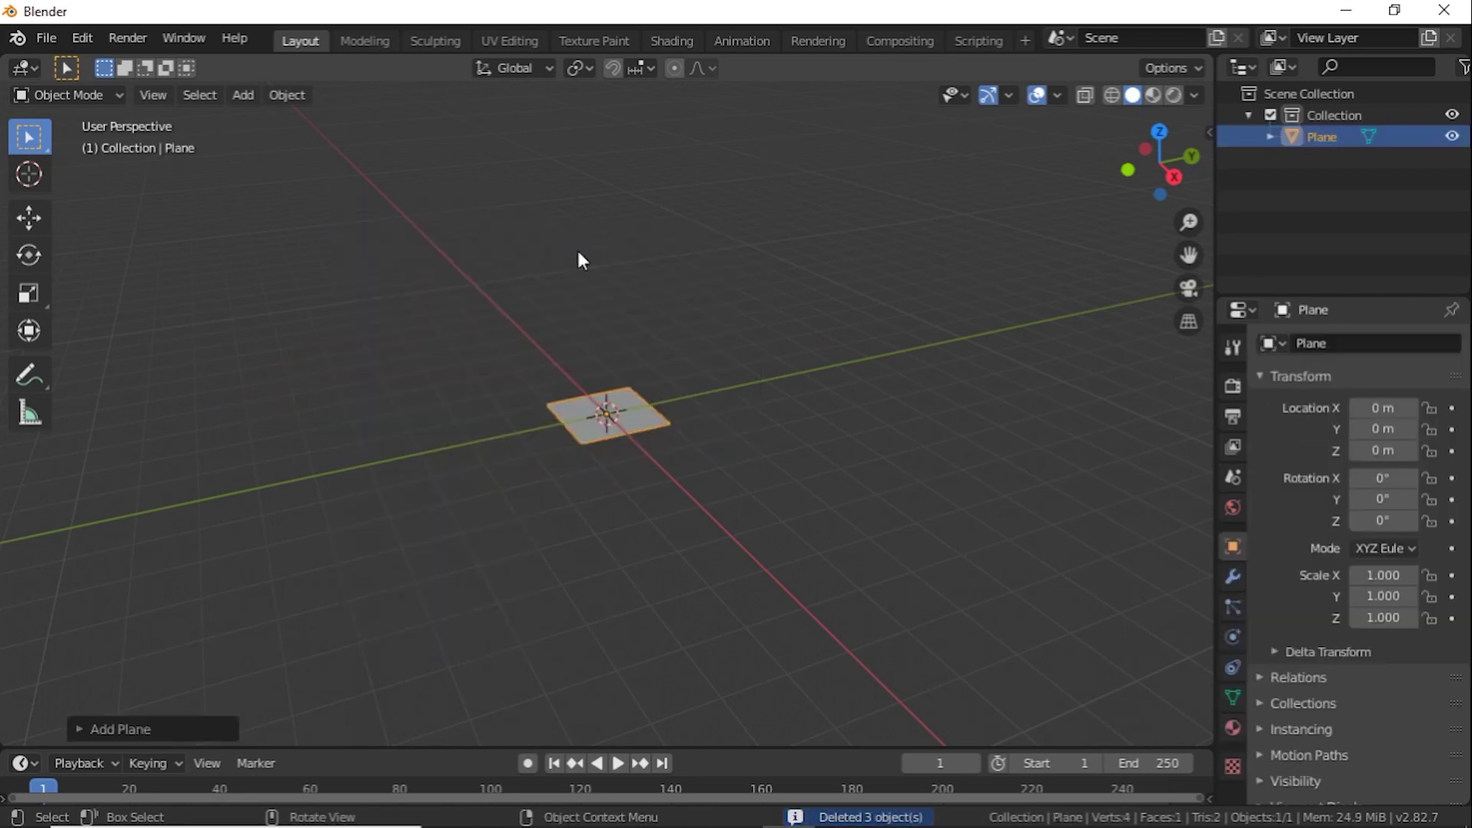
key(s)
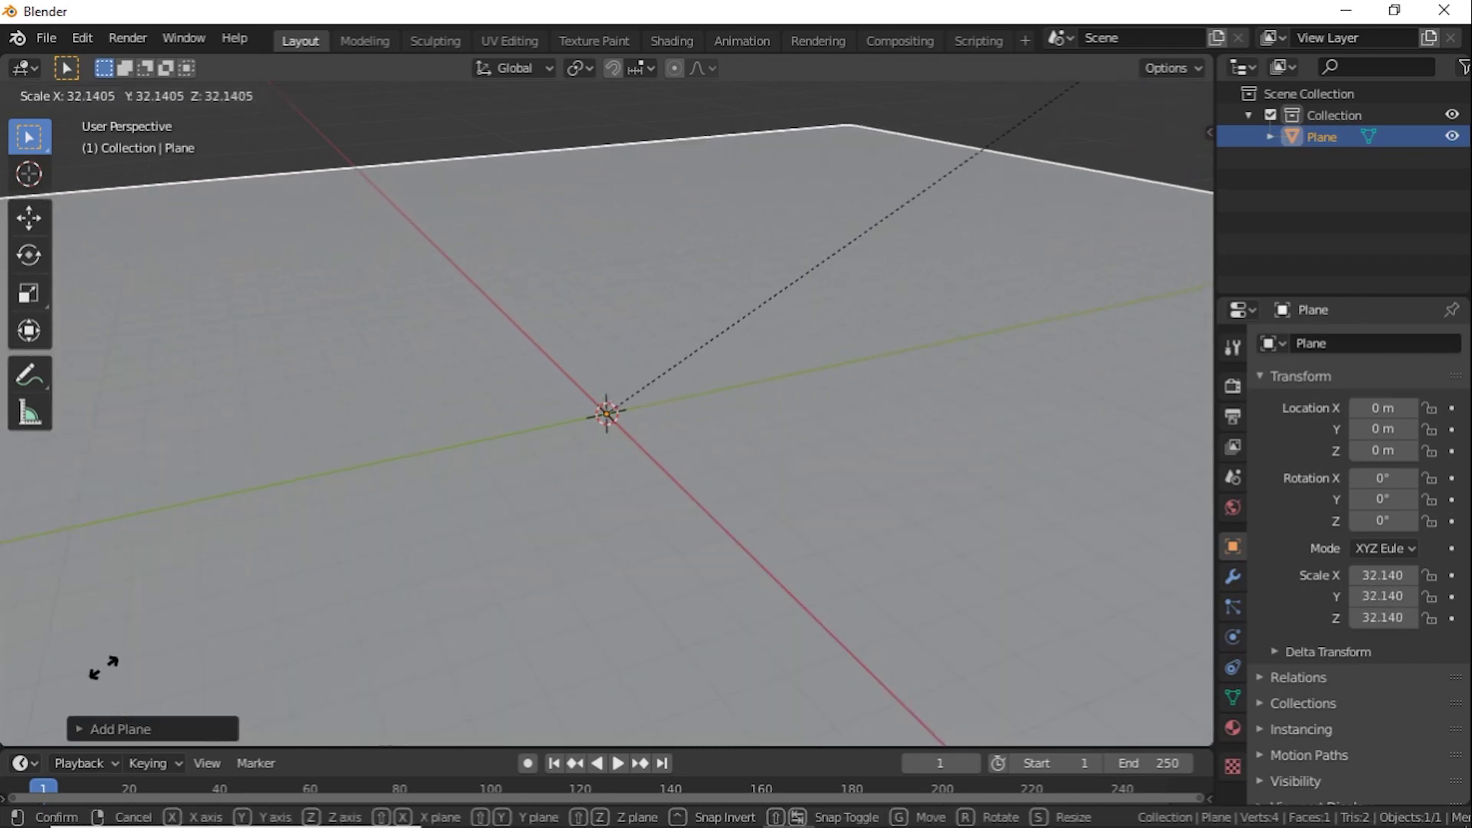
click(680, 309)
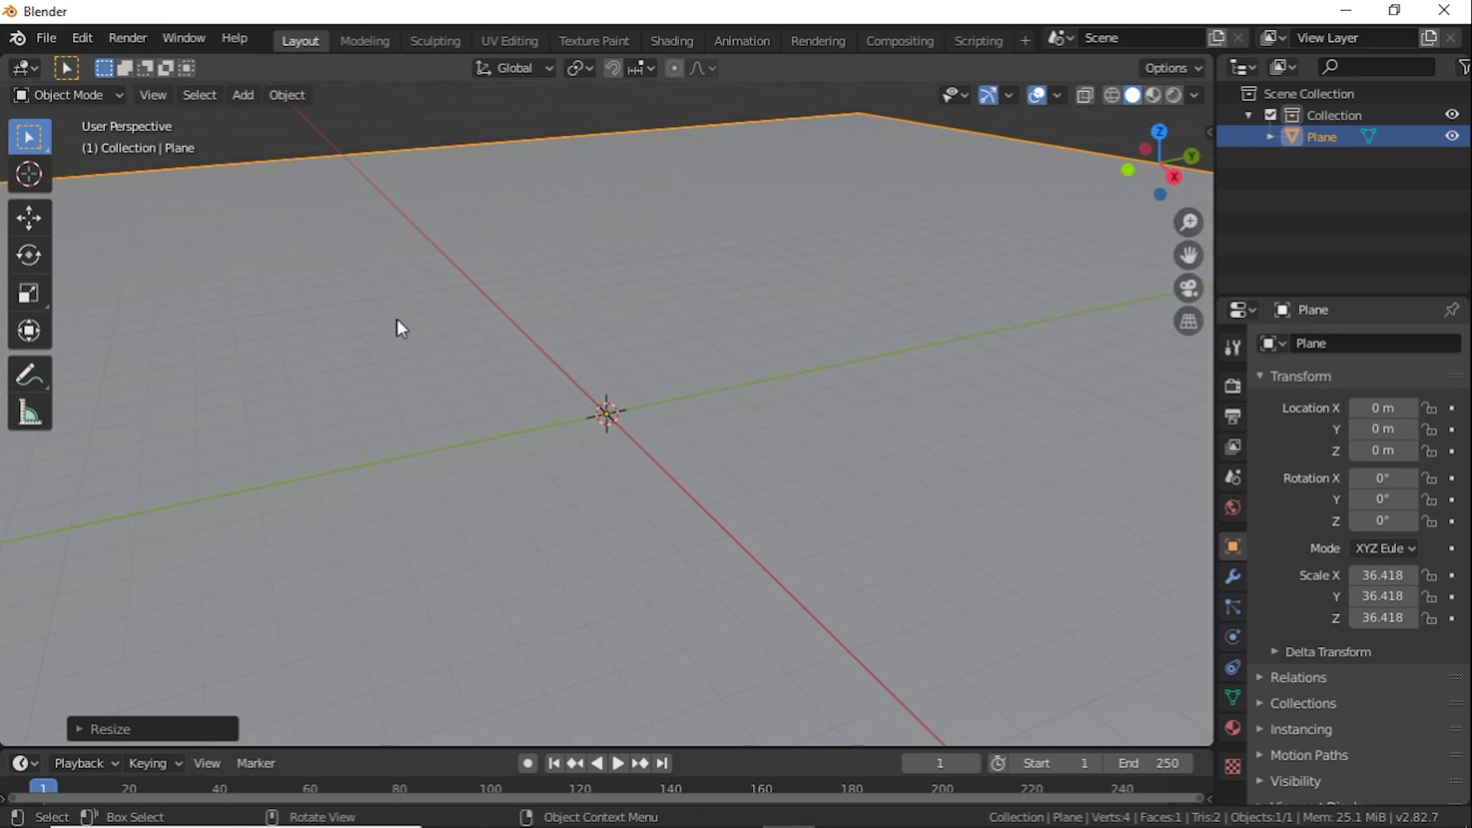
Add a Suzanne monkey head at the origin.
key(shift+a)
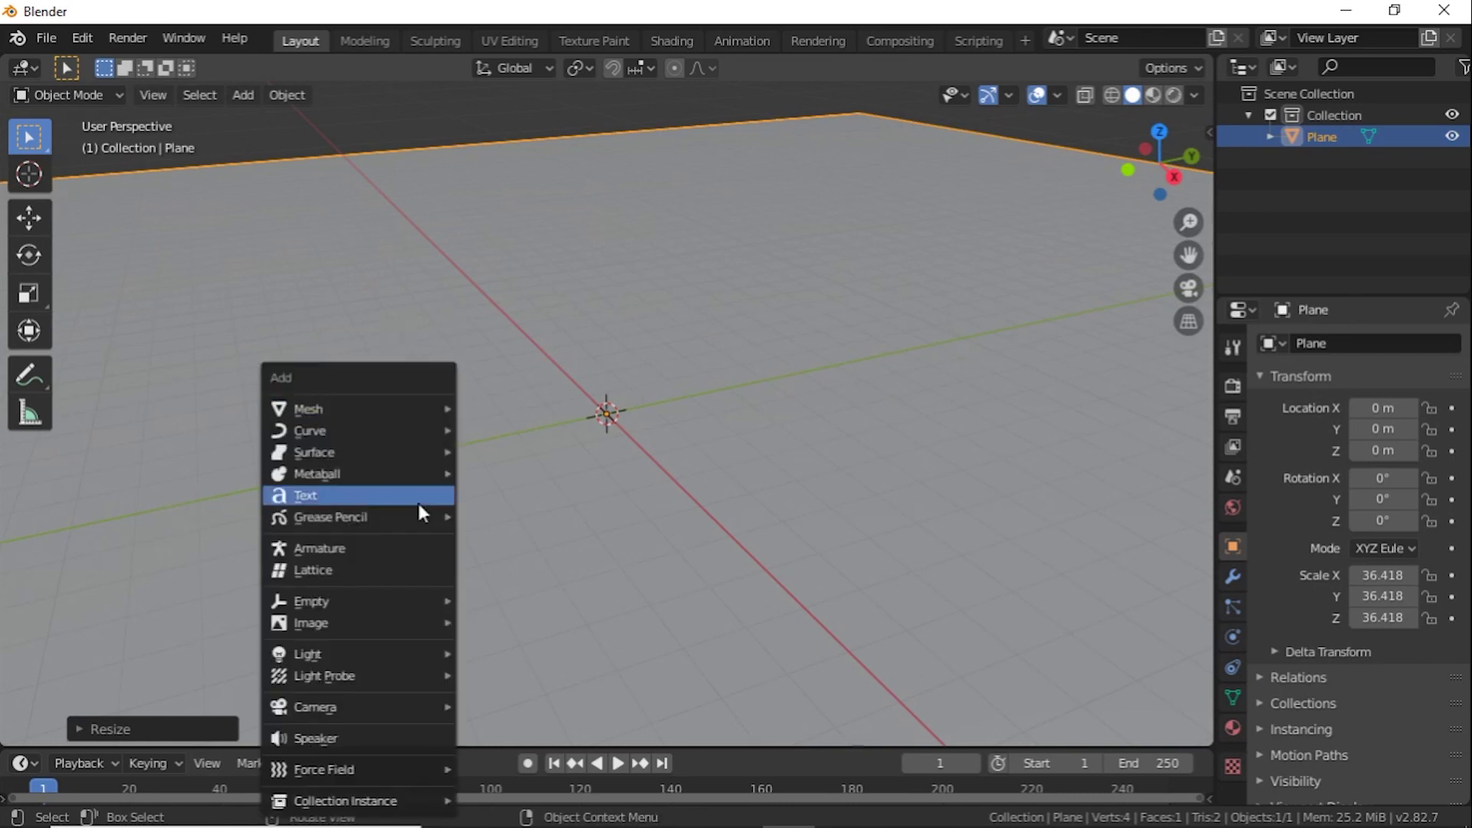
mouse_move(434, 410)
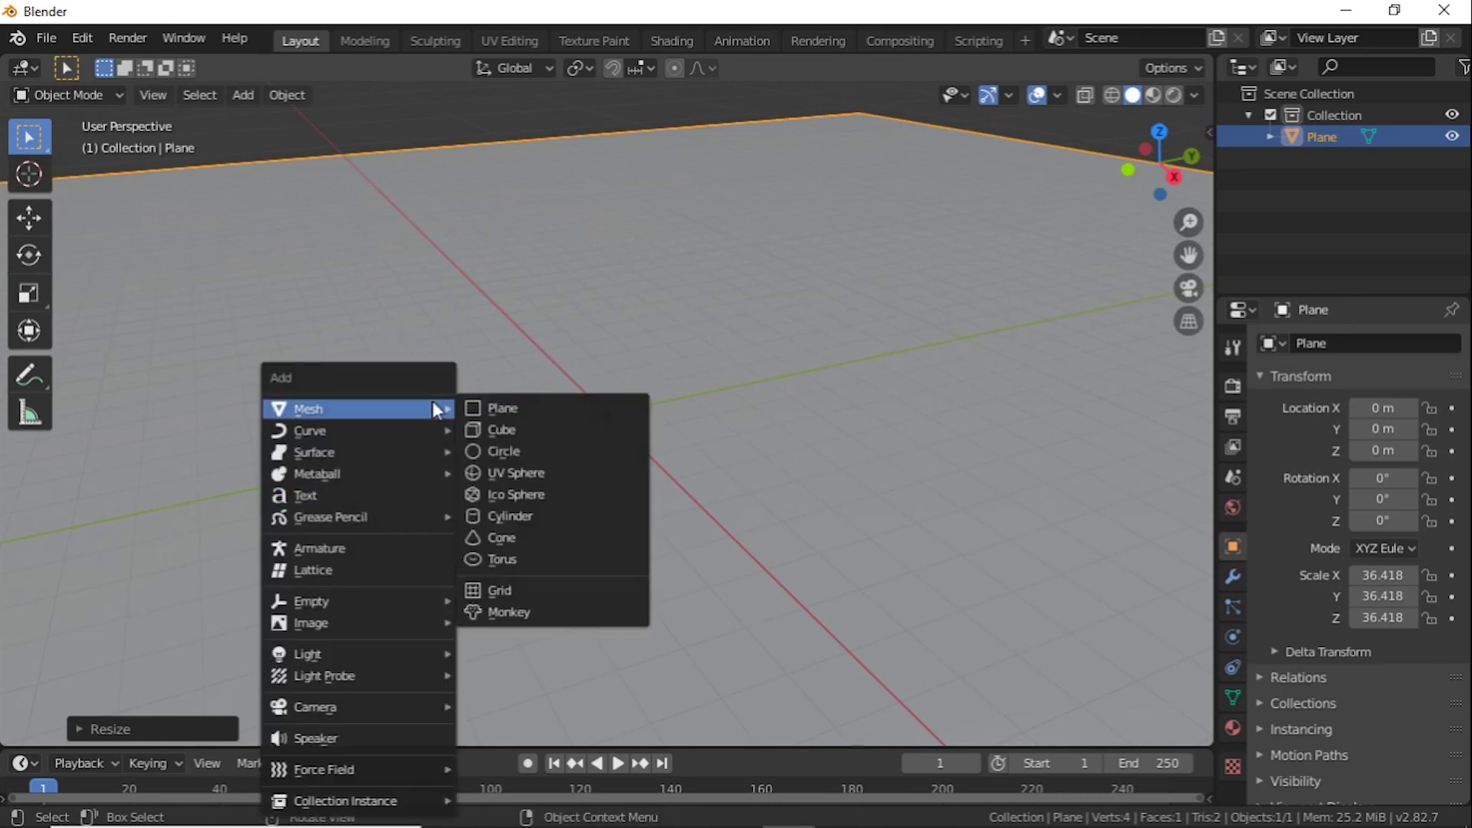
click(559, 611)
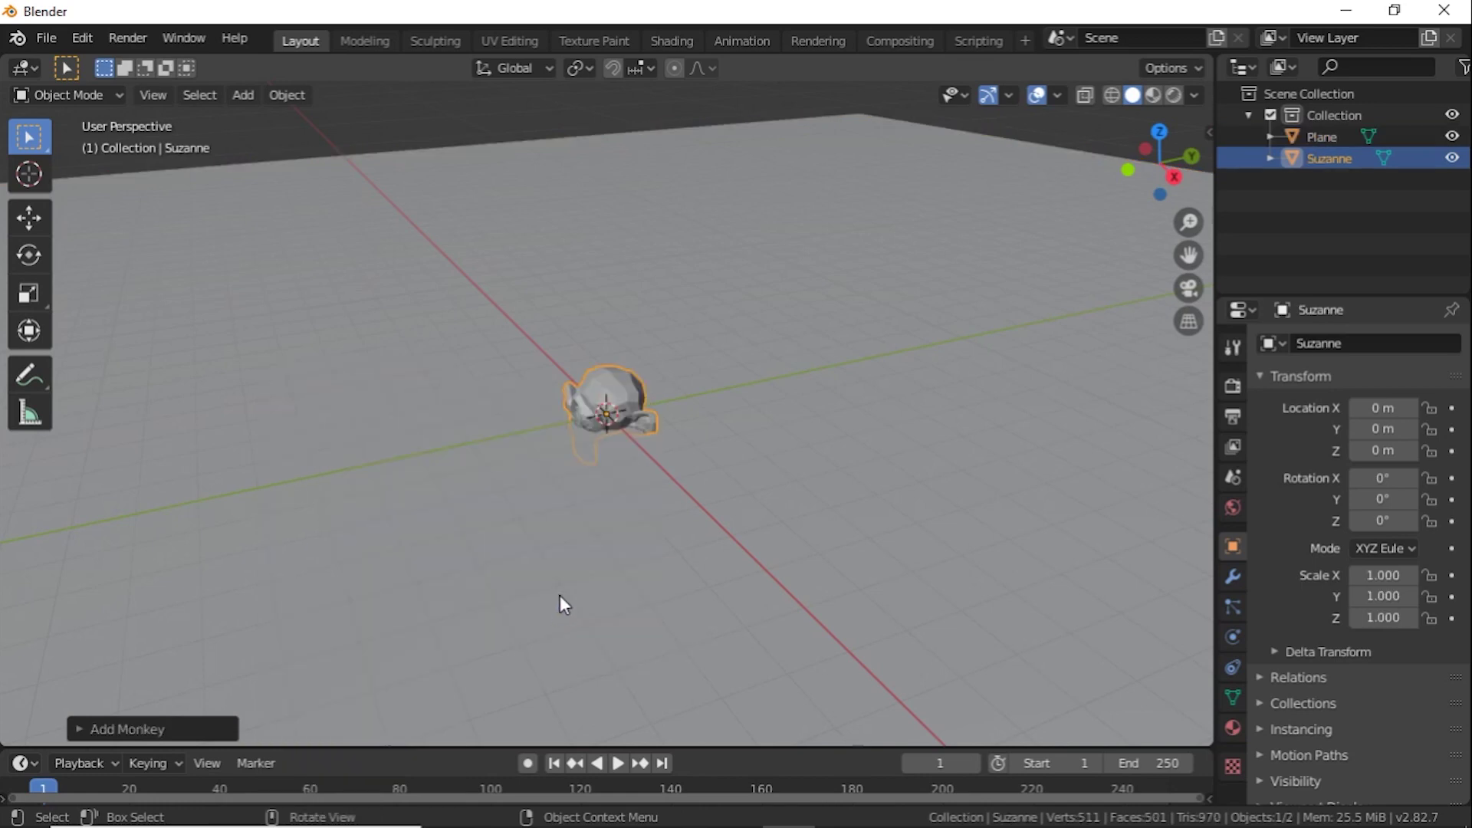
Lower the ground plane along Z to about -0.9873, just under Suzanne's chin.
middle_drag(643, 518, 646, 448)
click(652, 451)
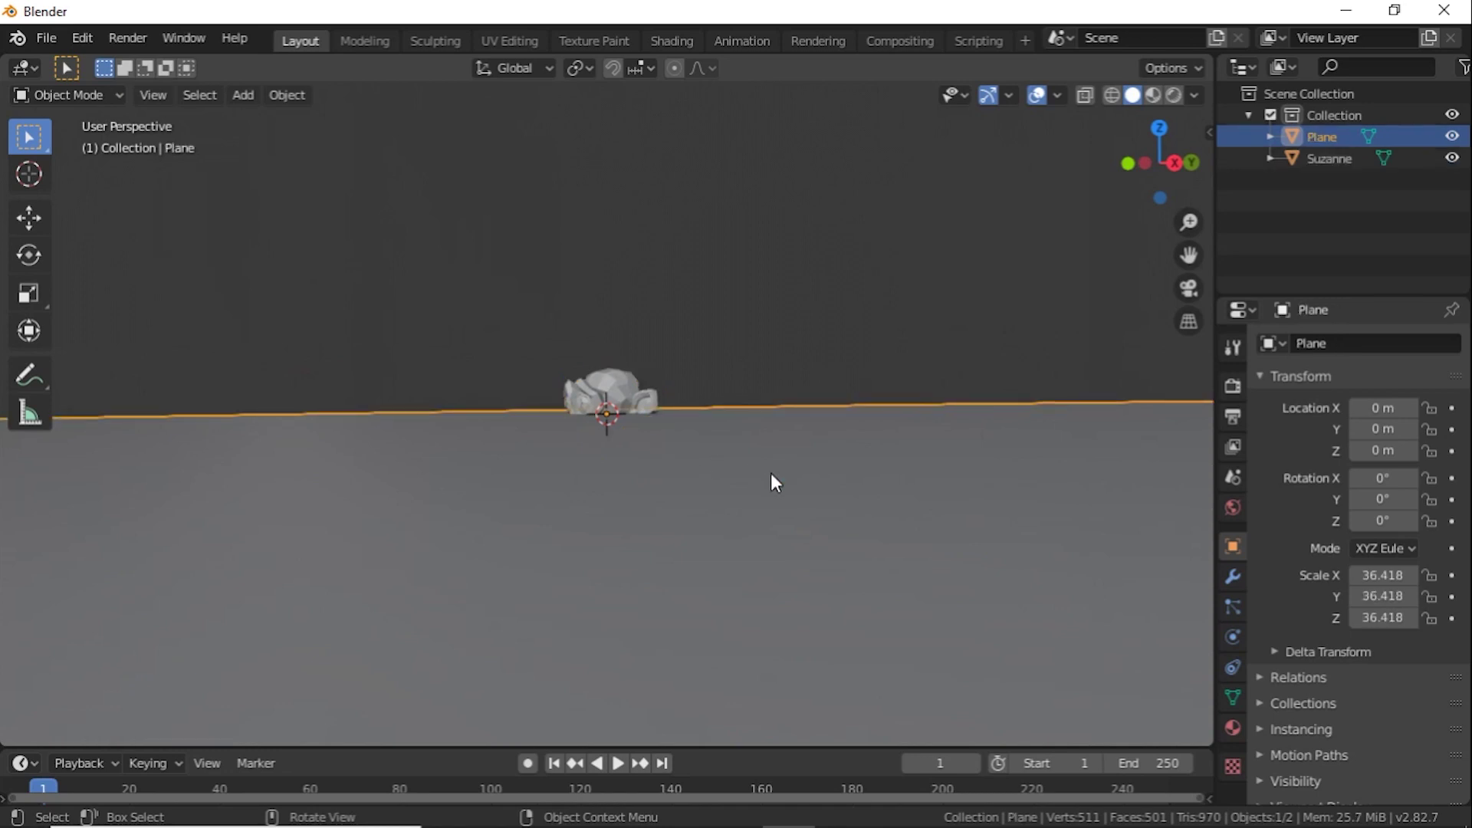
key(KP_1)
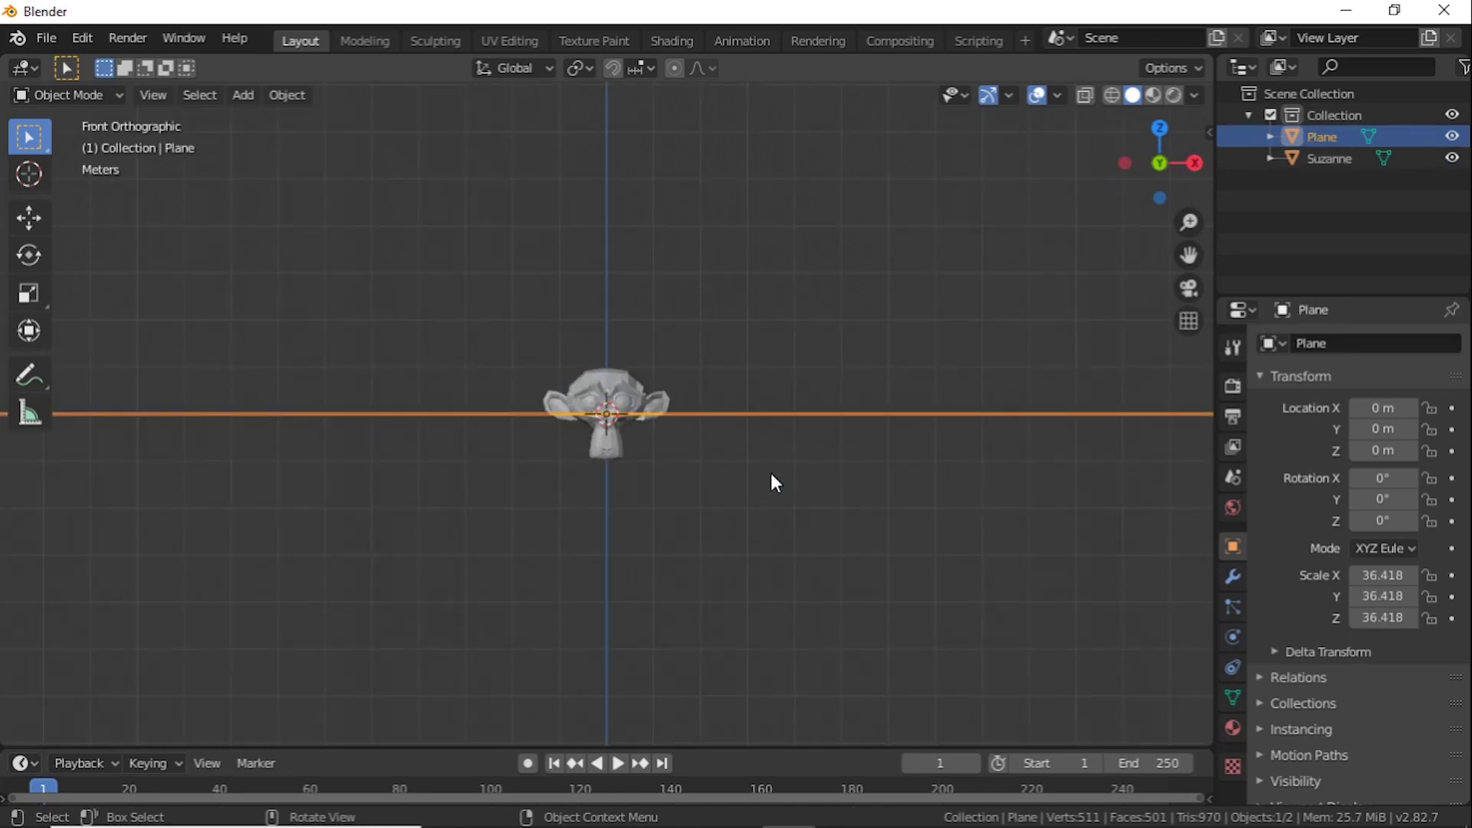
key(g)
key(z)
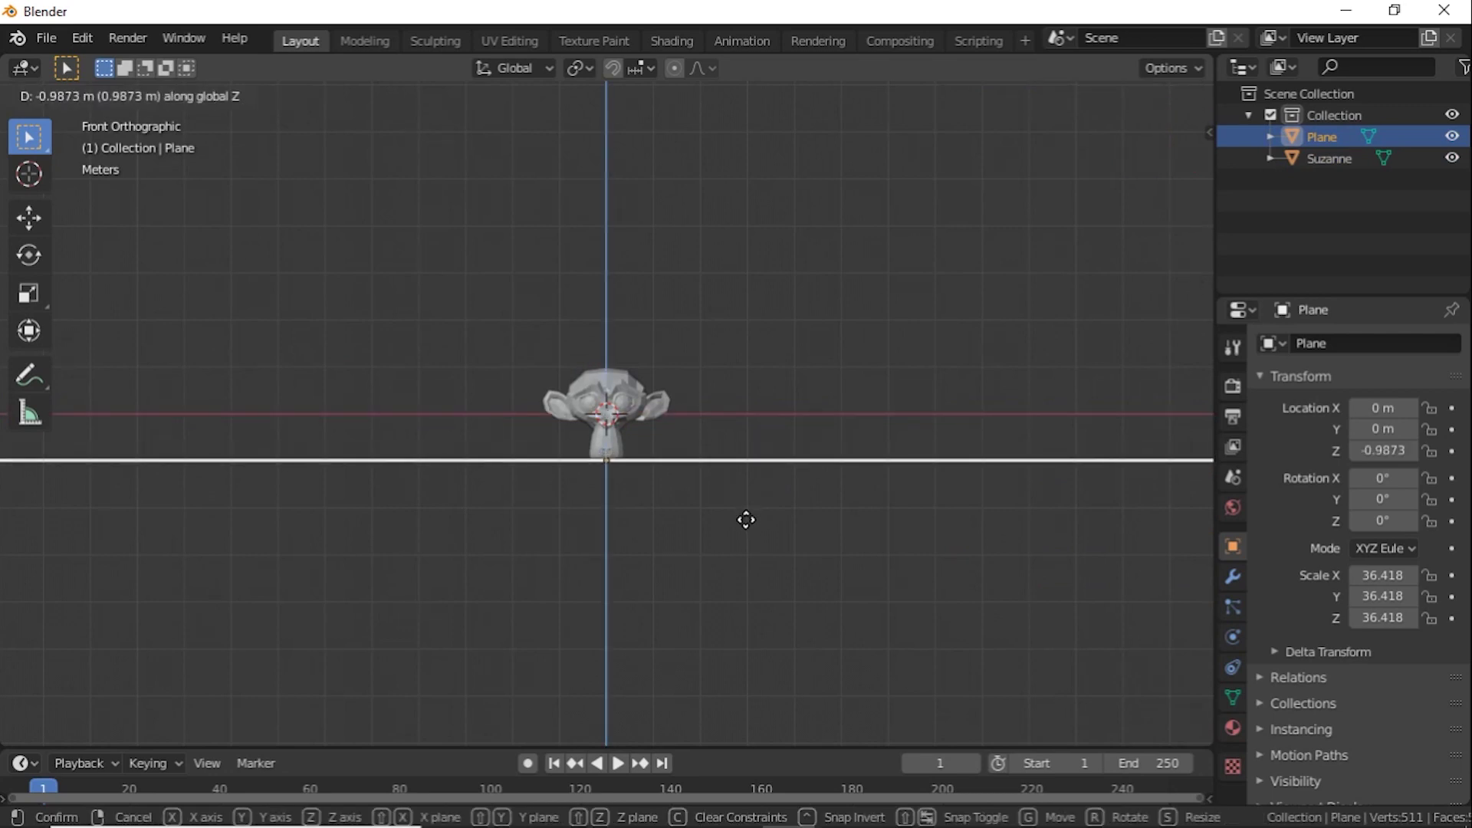
click(746, 520)
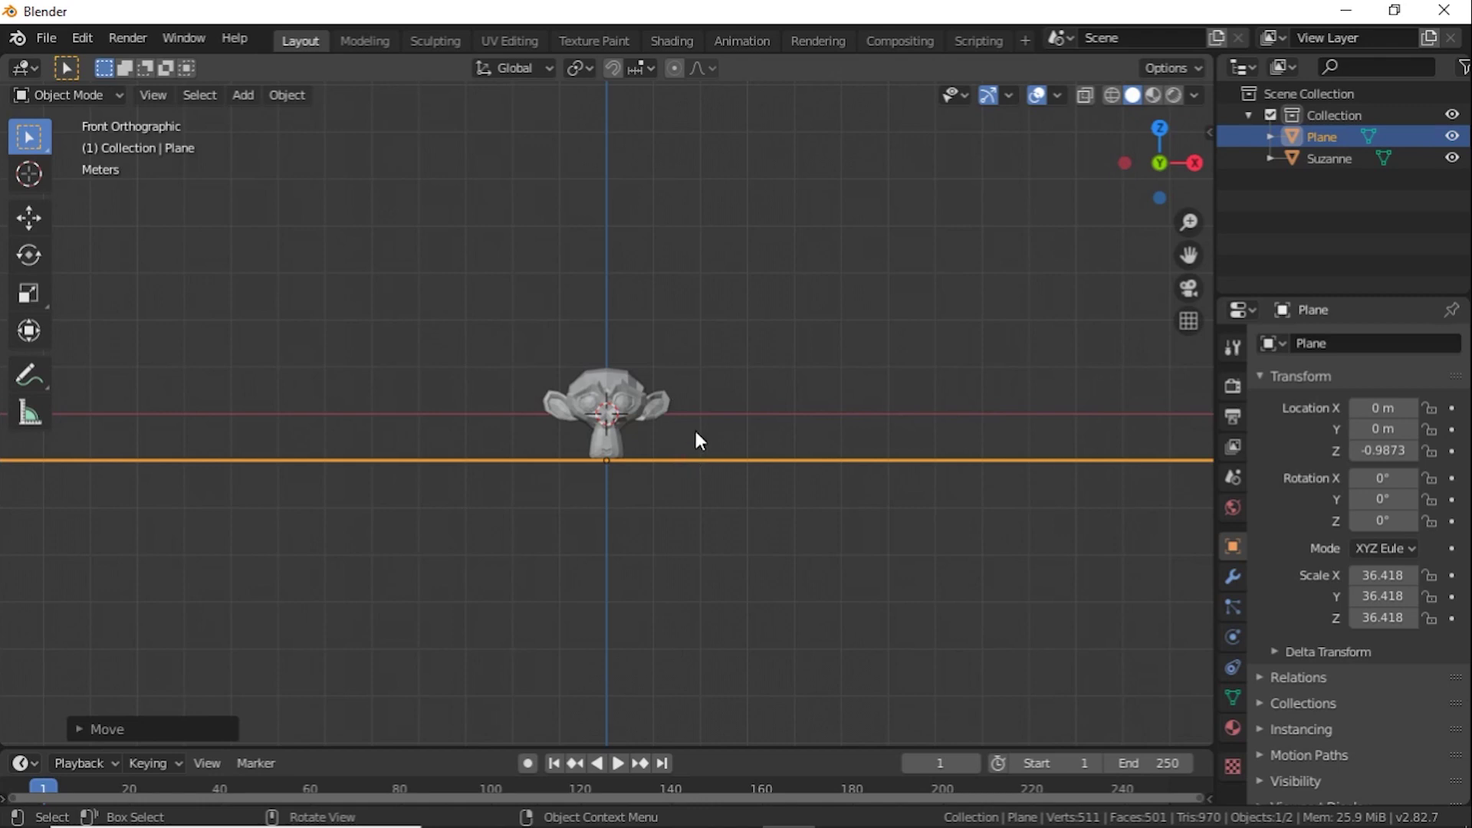
key(KP_5)
middle_drag(697, 437, 706, 478)
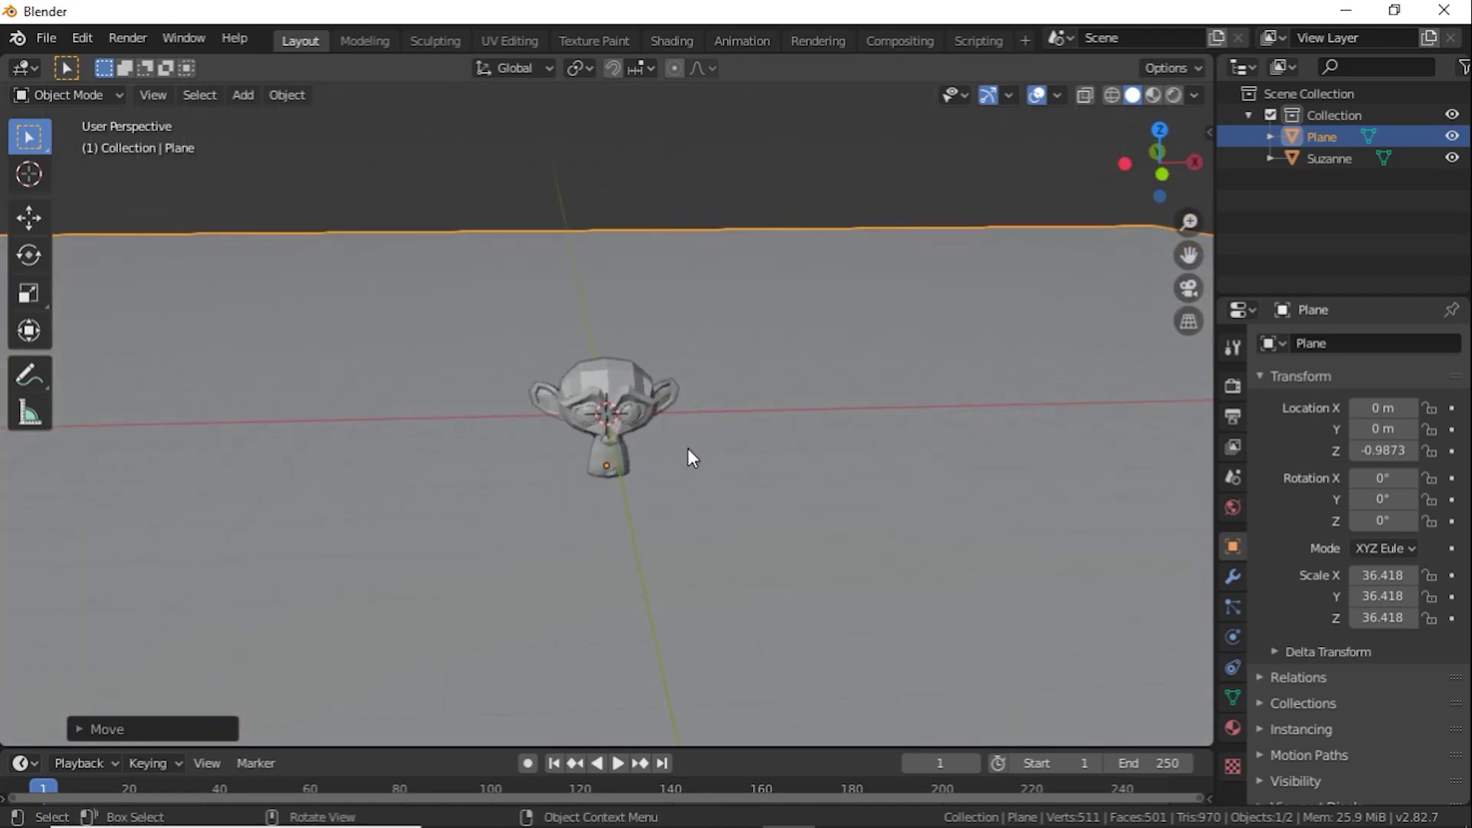
scroll(613, 429, up, 5)
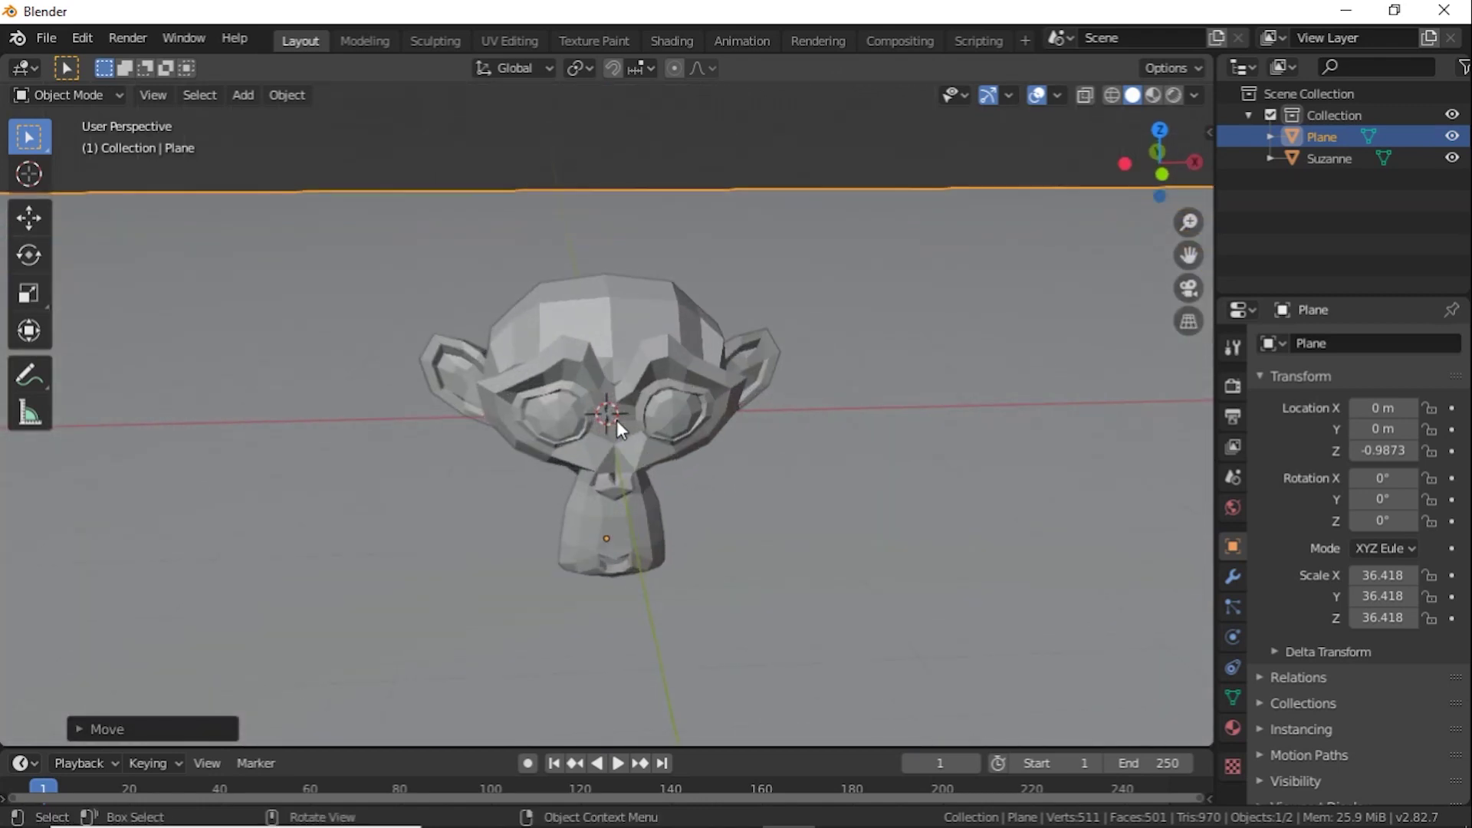
scroll(641, 390, down, 1)
click(638, 388)
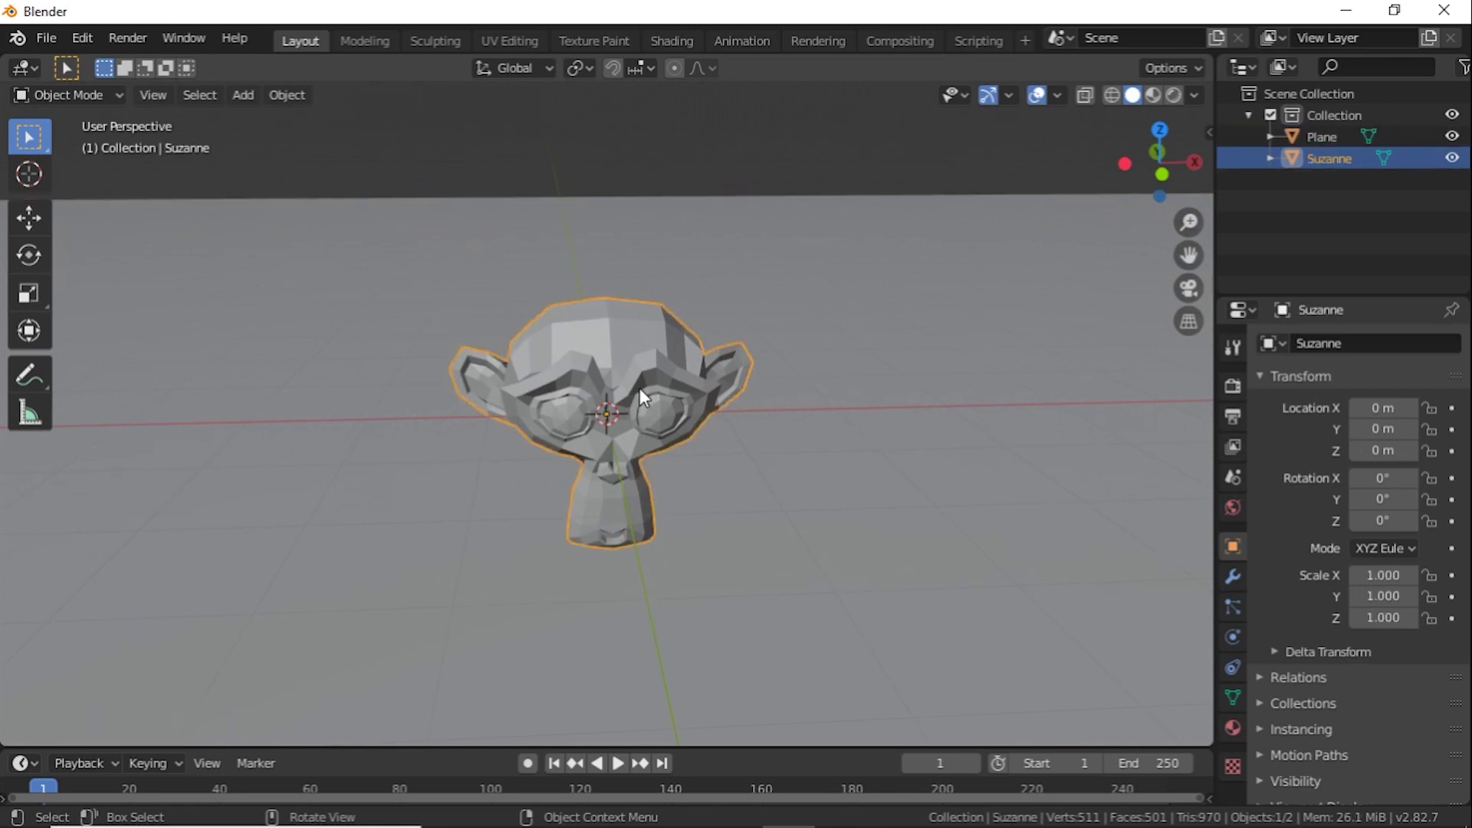
Shade Suzanne smooth and add a Subdivision Surface modifier with Render and Viewport at 4.
right_click(641, 375)
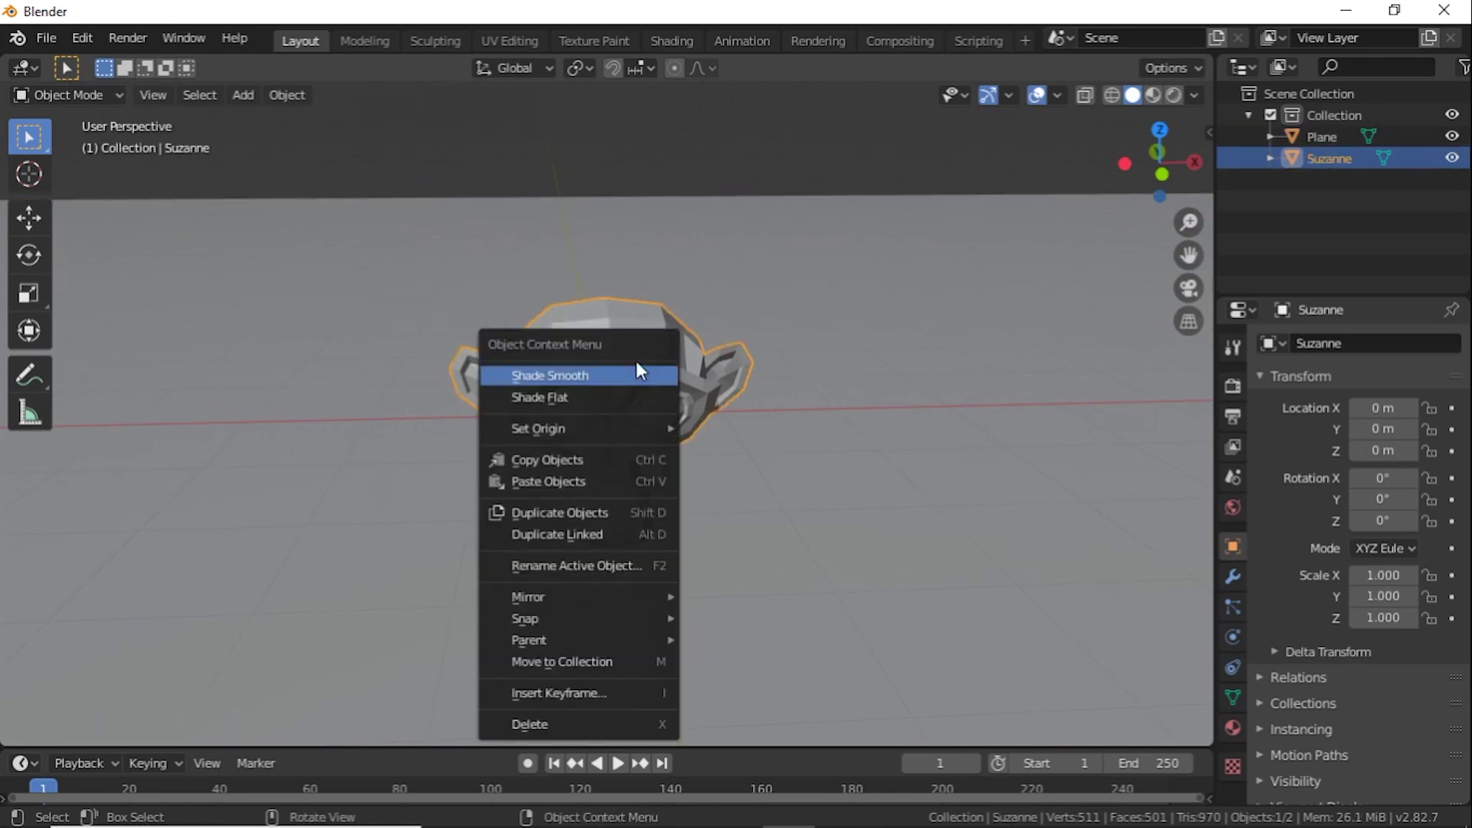
click(635, 377)
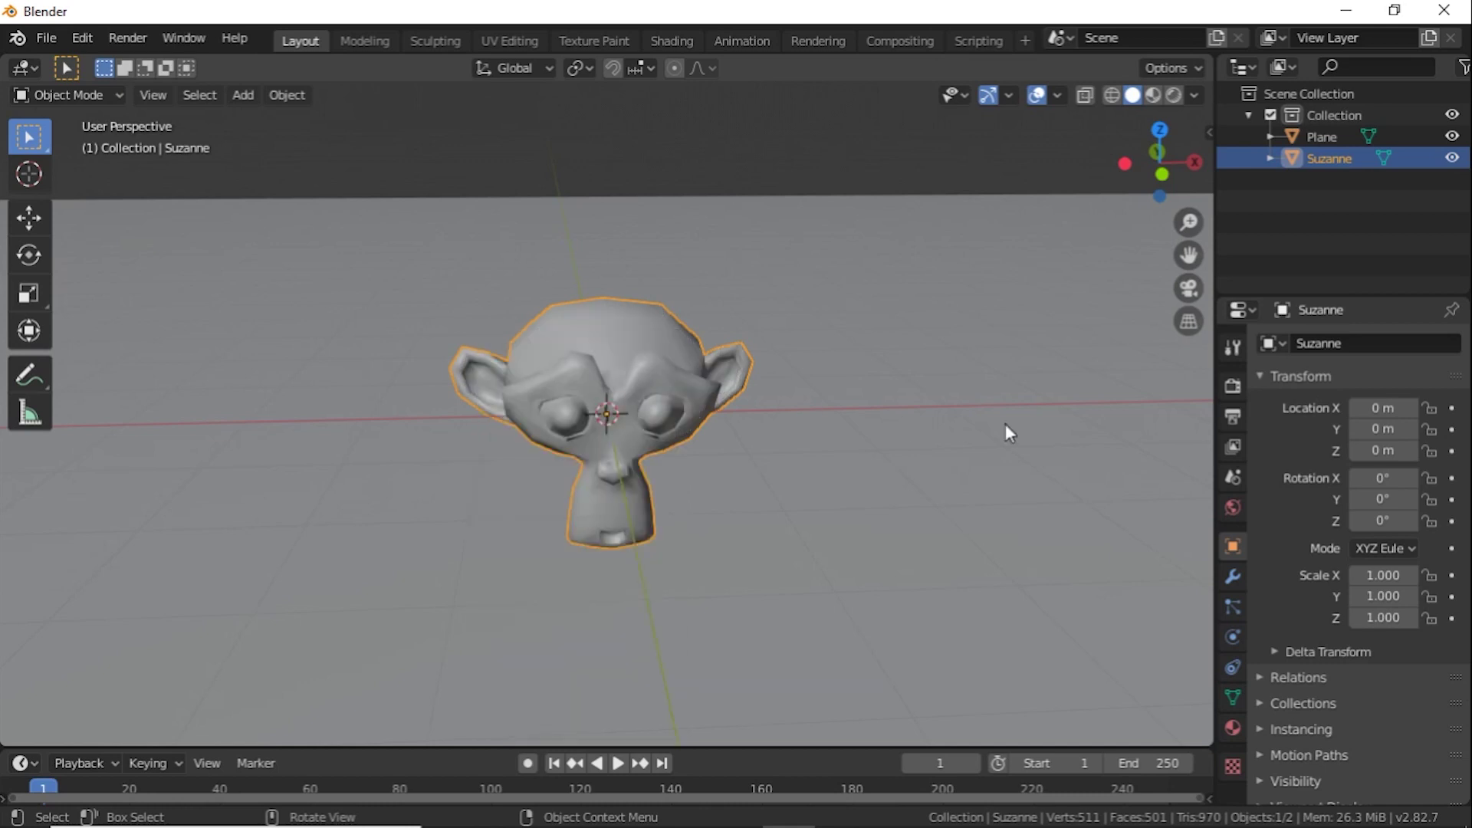
click(1233, 576)
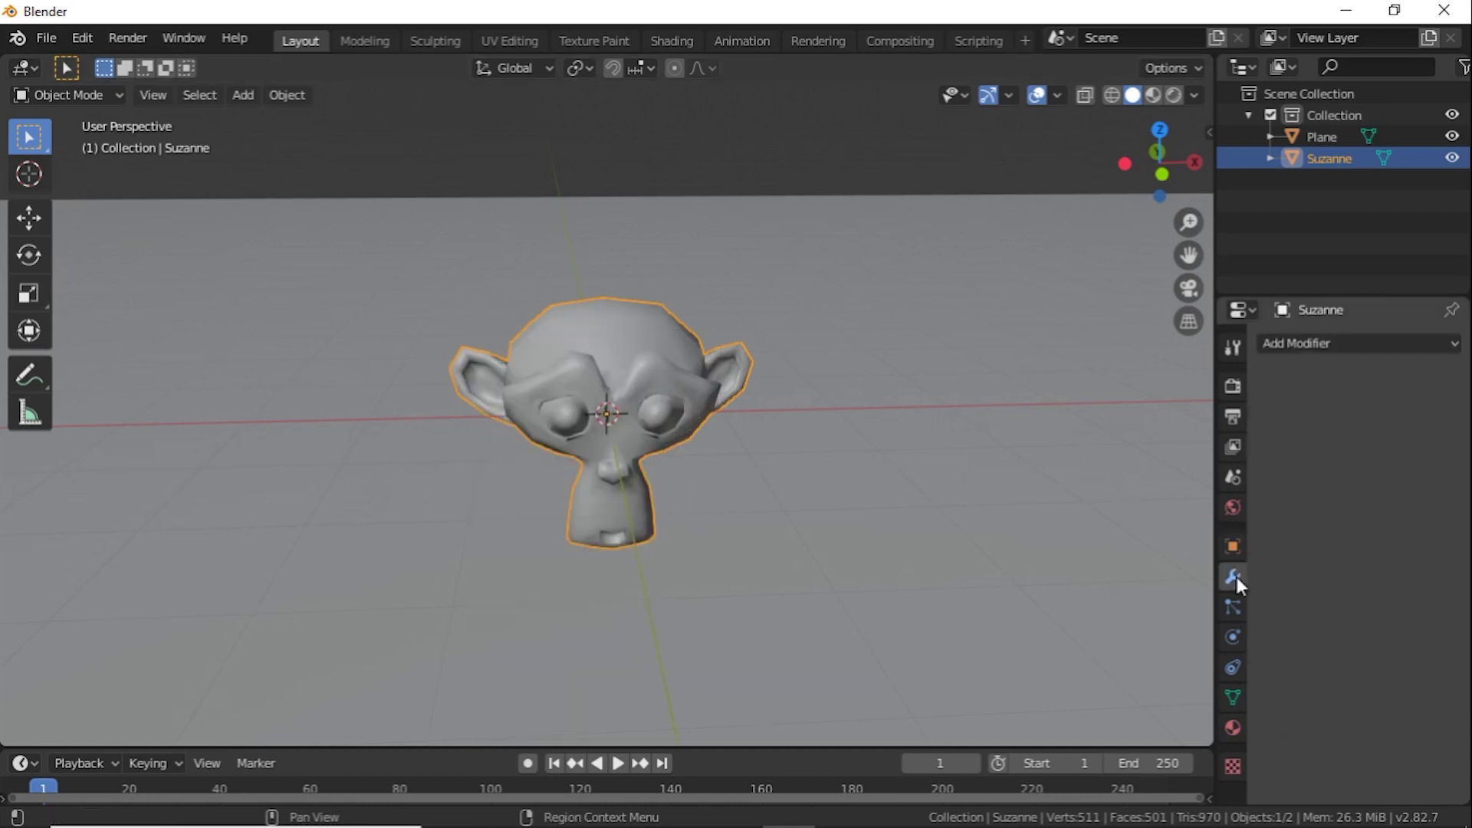
click(1313, 343)
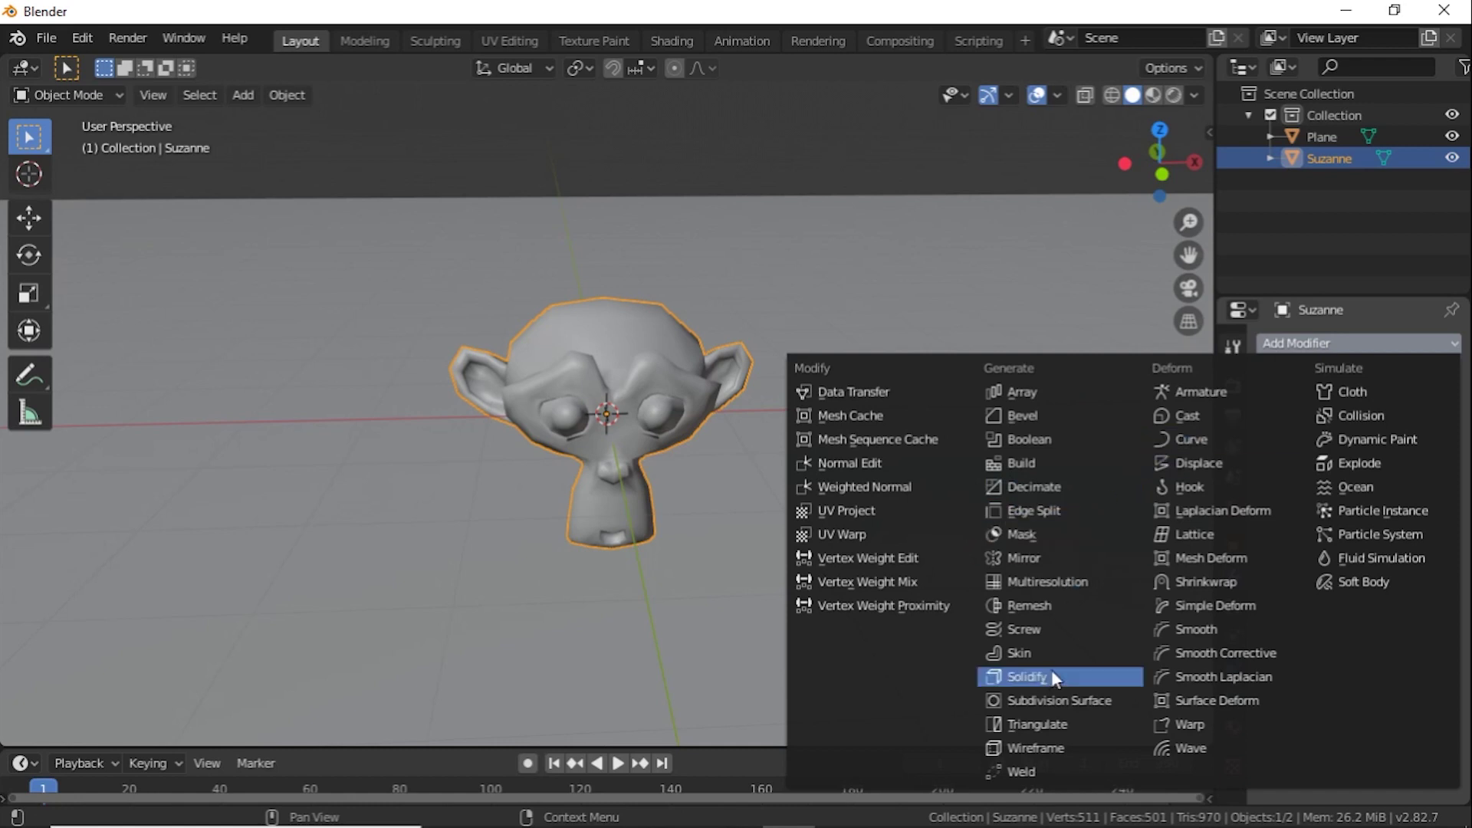
click(1059, 699)
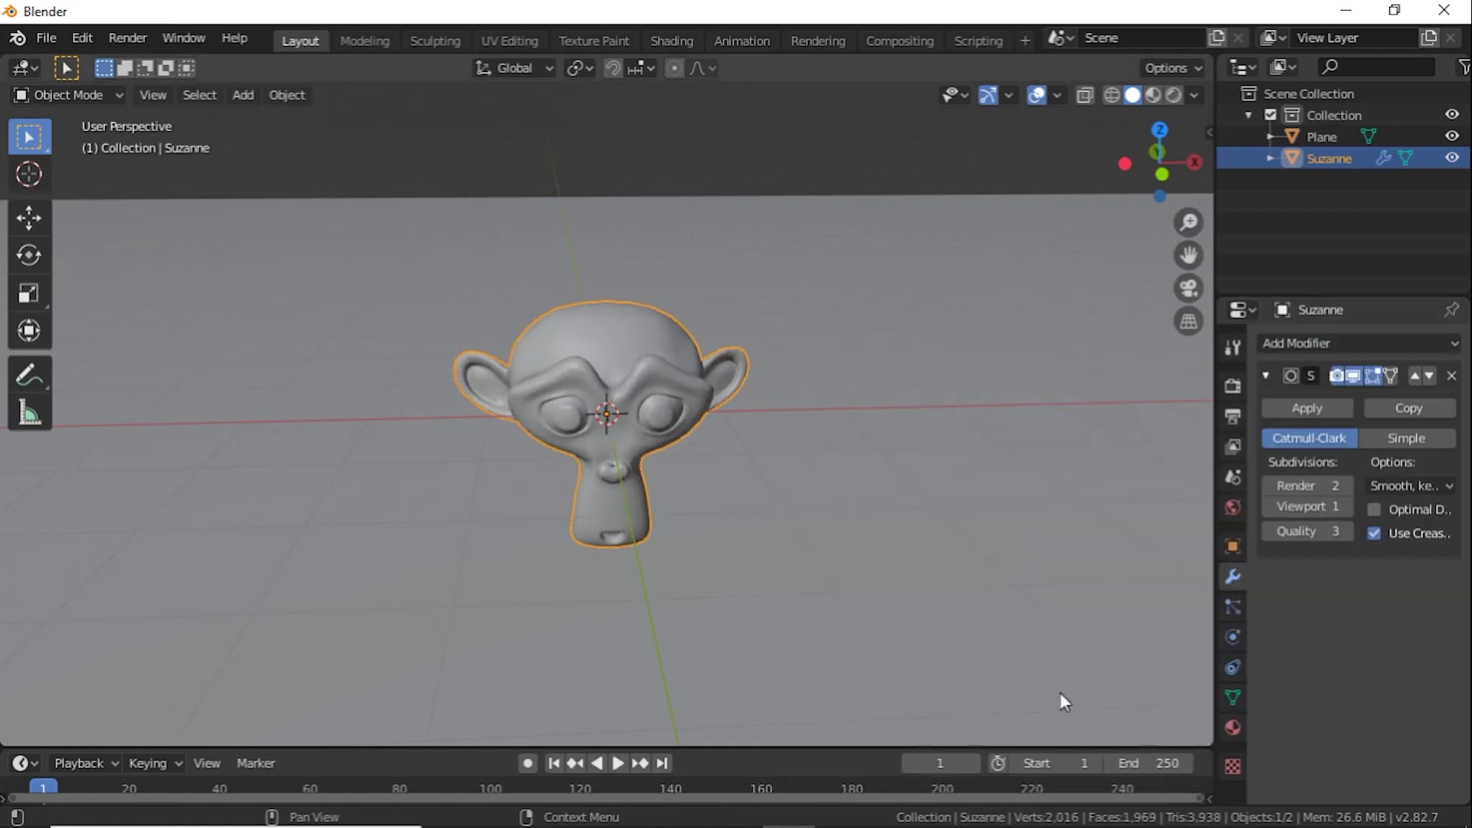
click(1347, 507)
click(1348, 506)
click(1347, 507)
middle_drag(612, 434, 645, 463)
Add a cube and move it about 16 m along the Y axis behind Suzanne.
scroll(646, 463, down, 1)
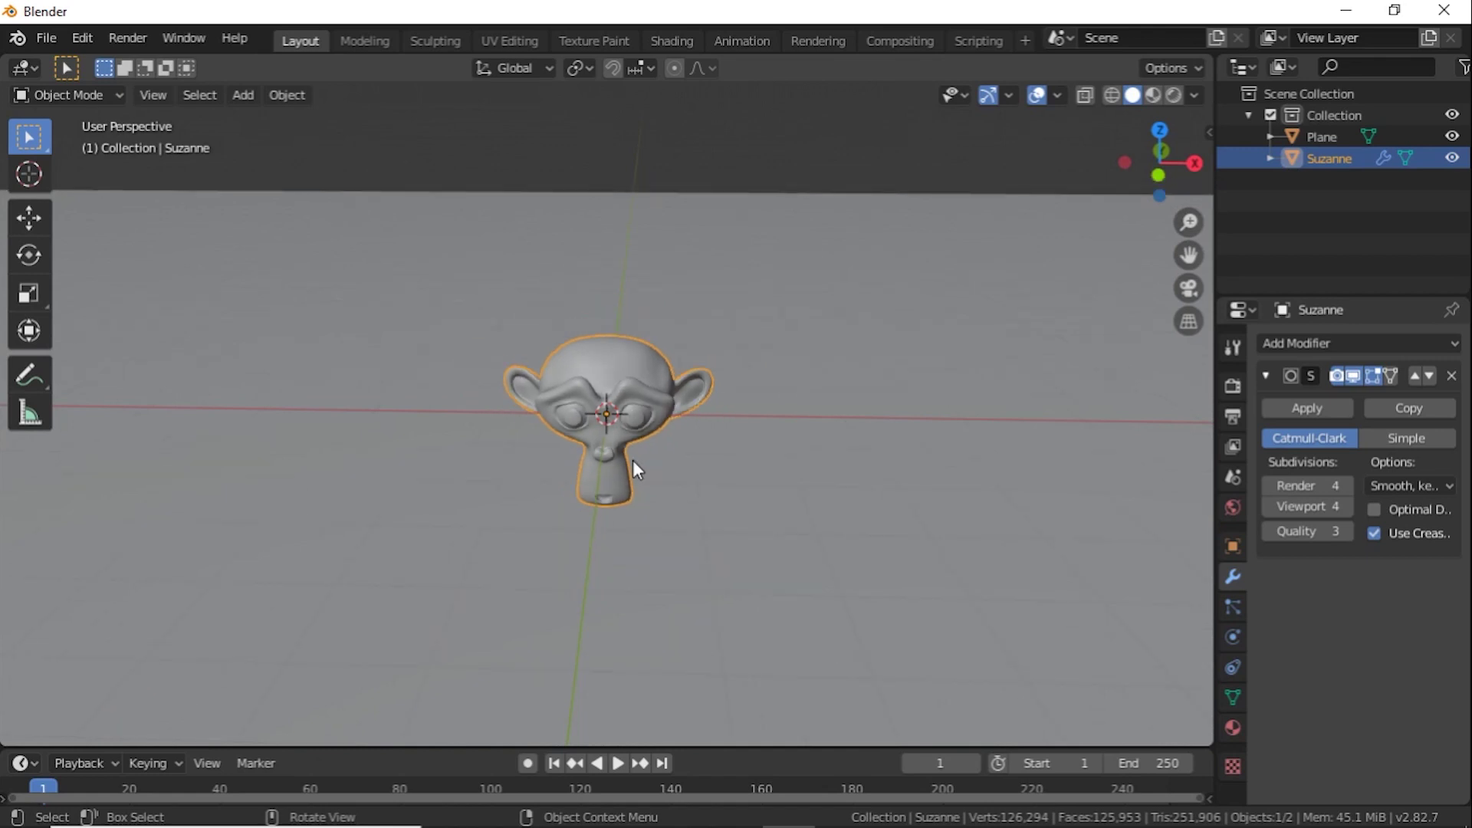
key(shift+a)
mouse_move(596, 405)
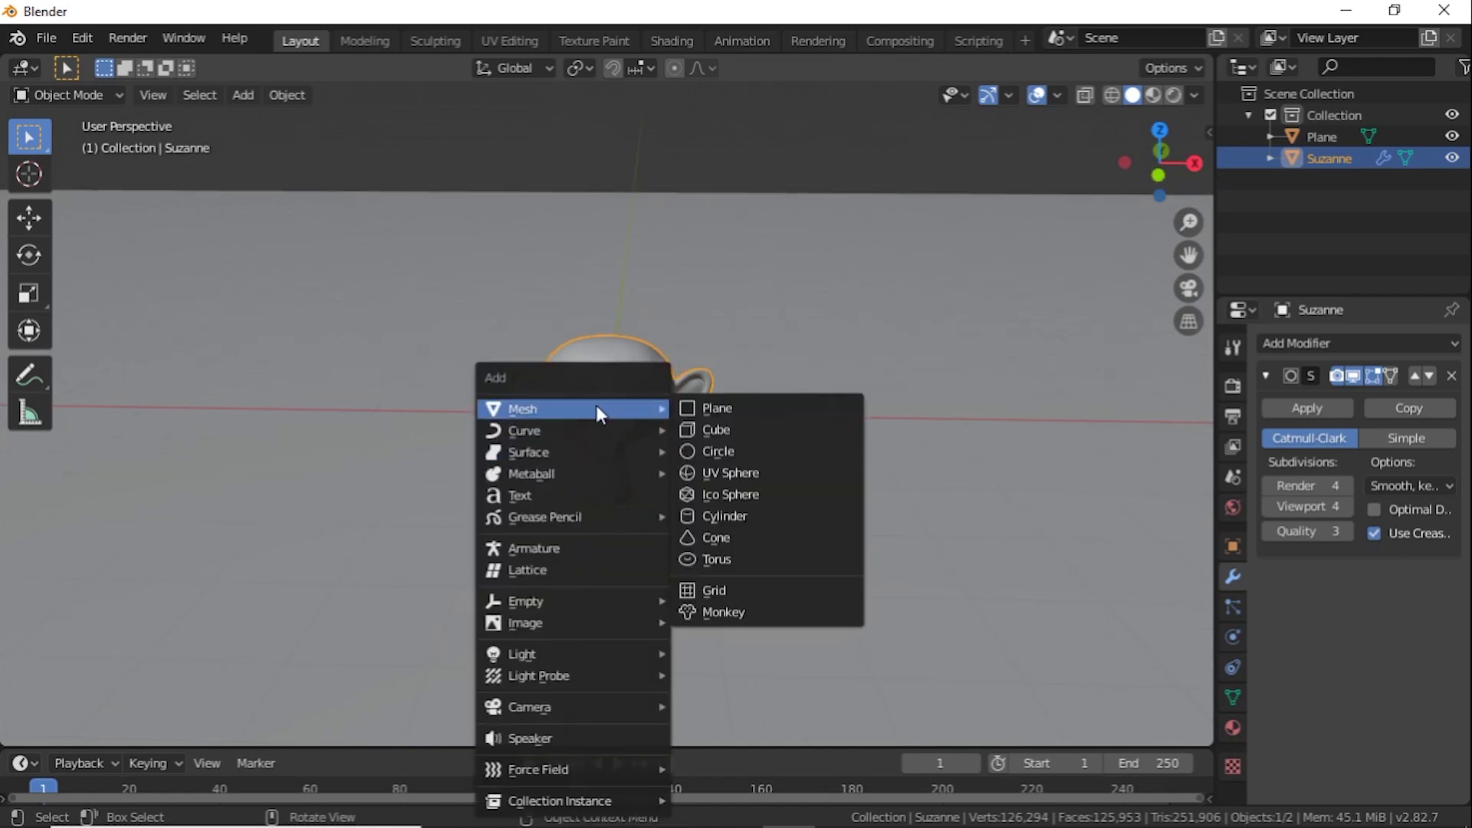
click(744, 432)
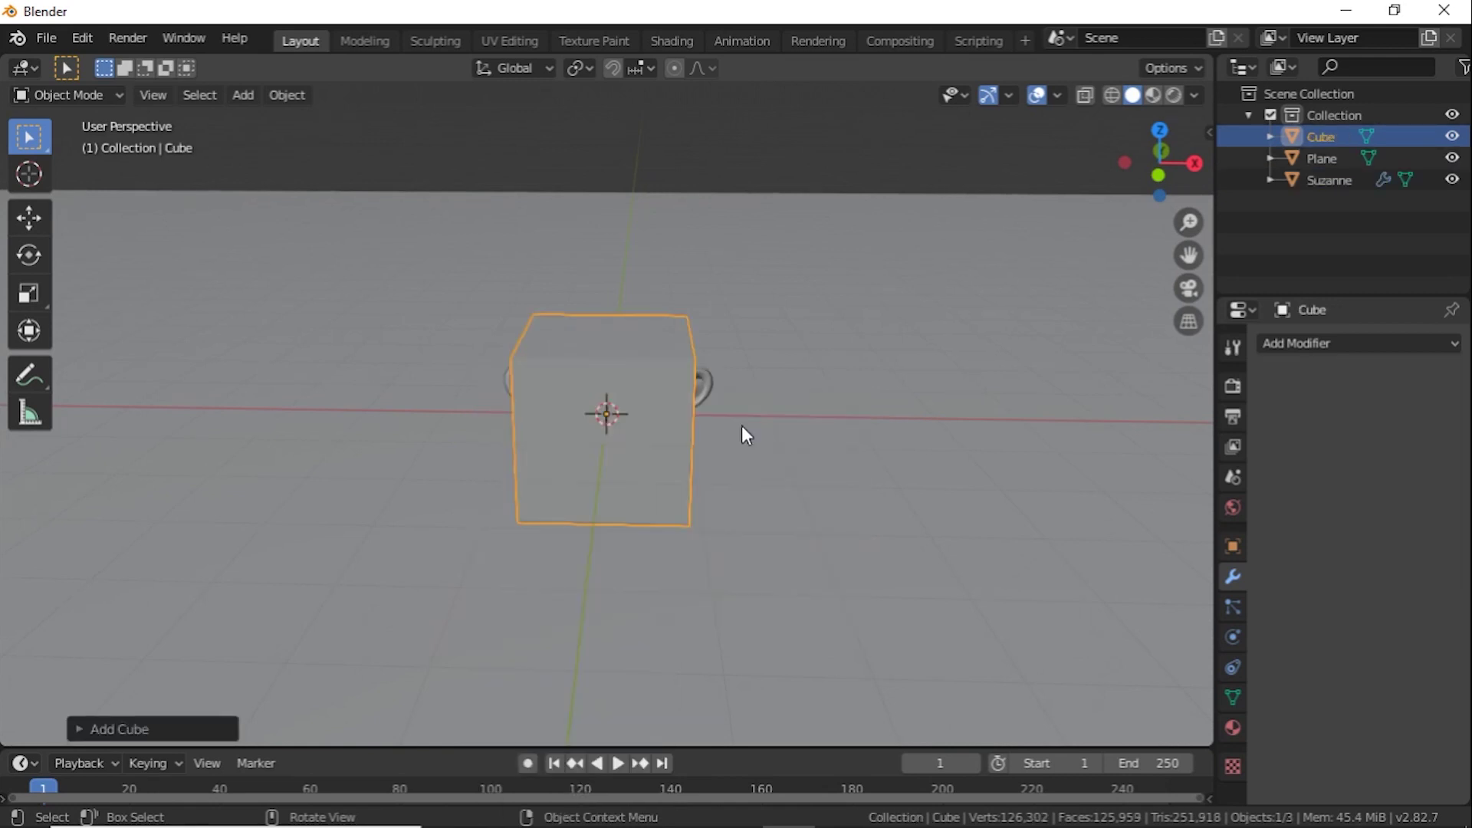
key(g)
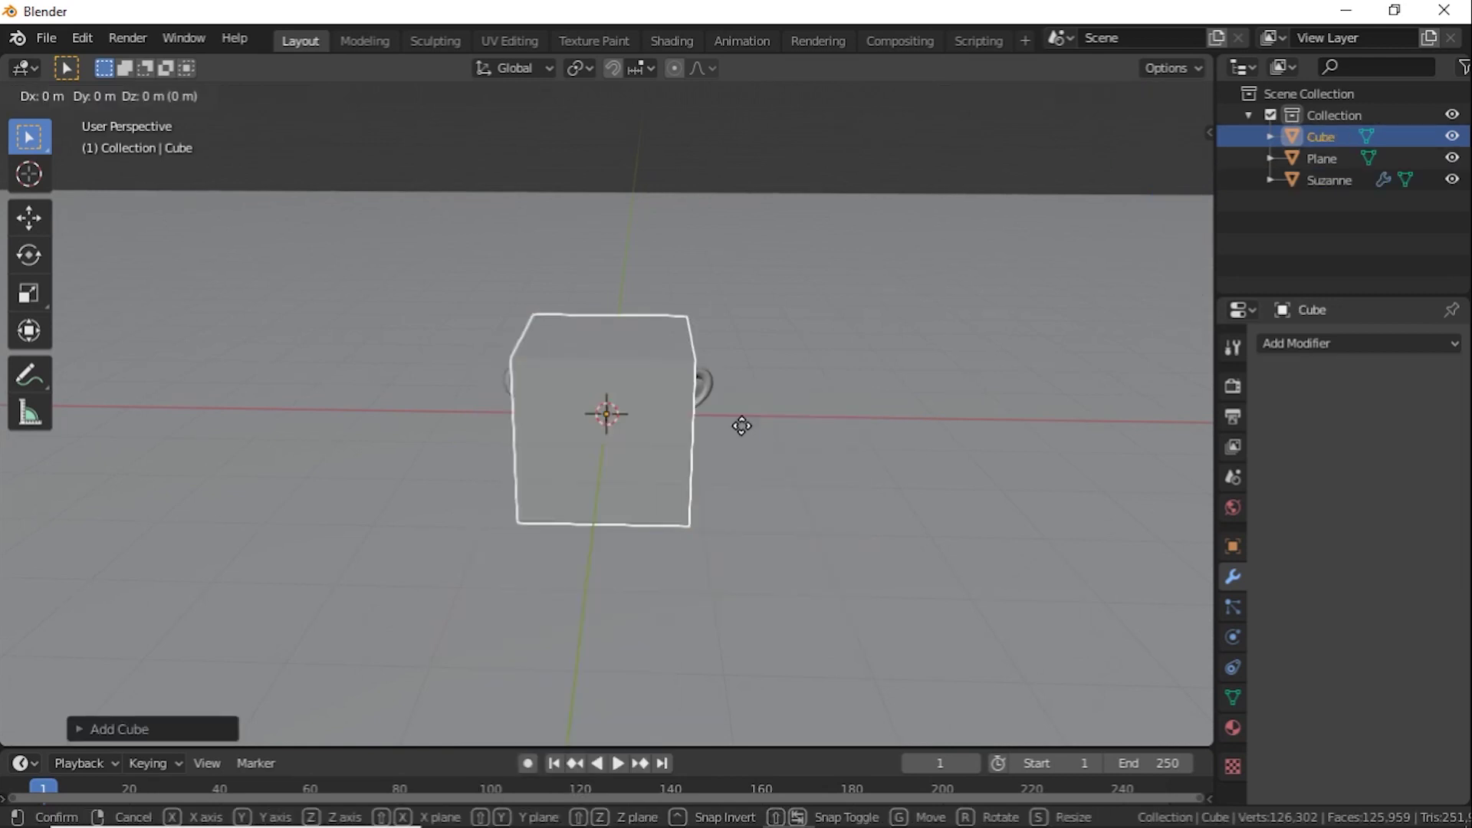
key(z)
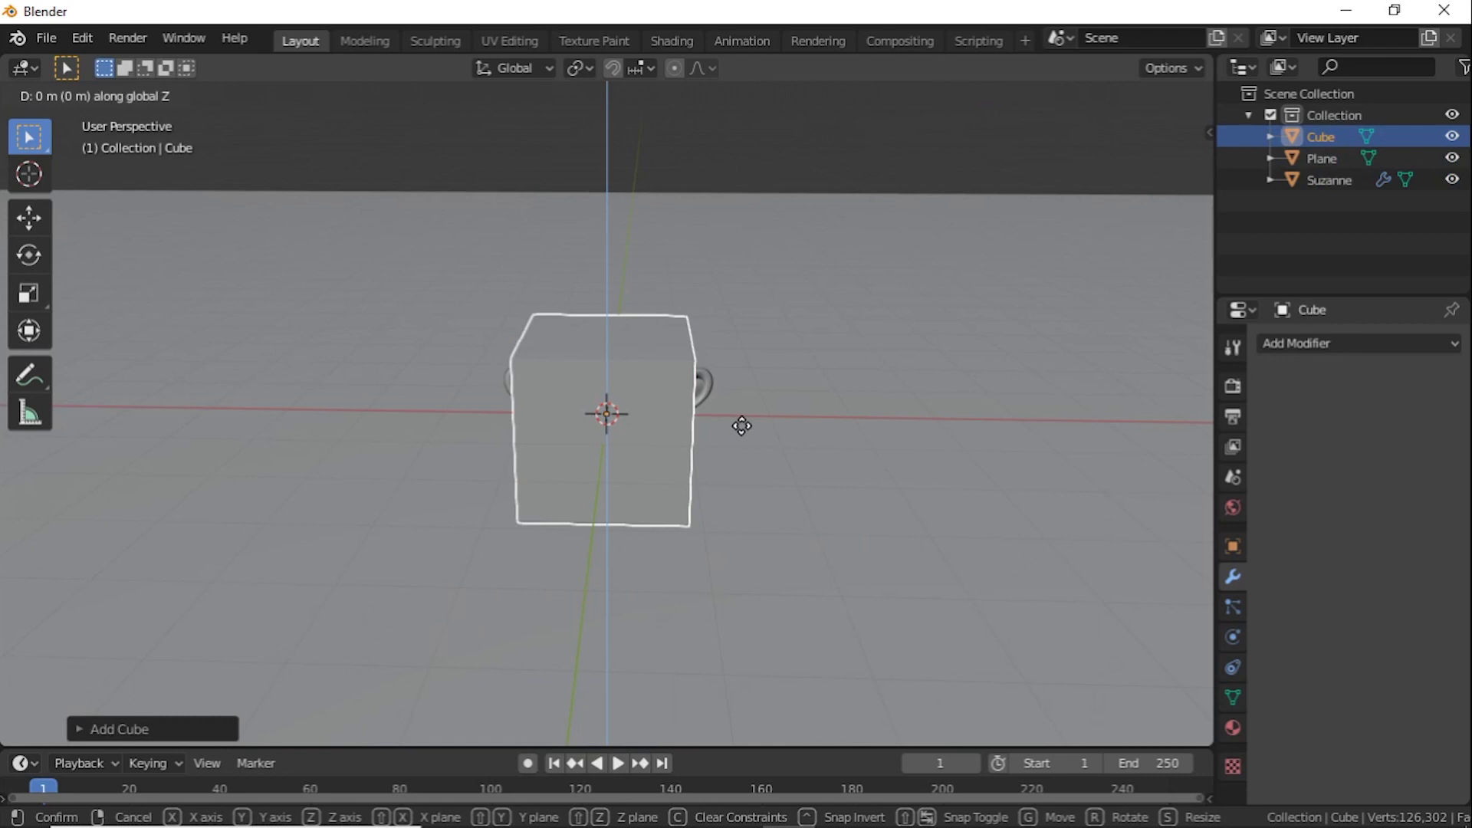
key(Escape)
key(g)
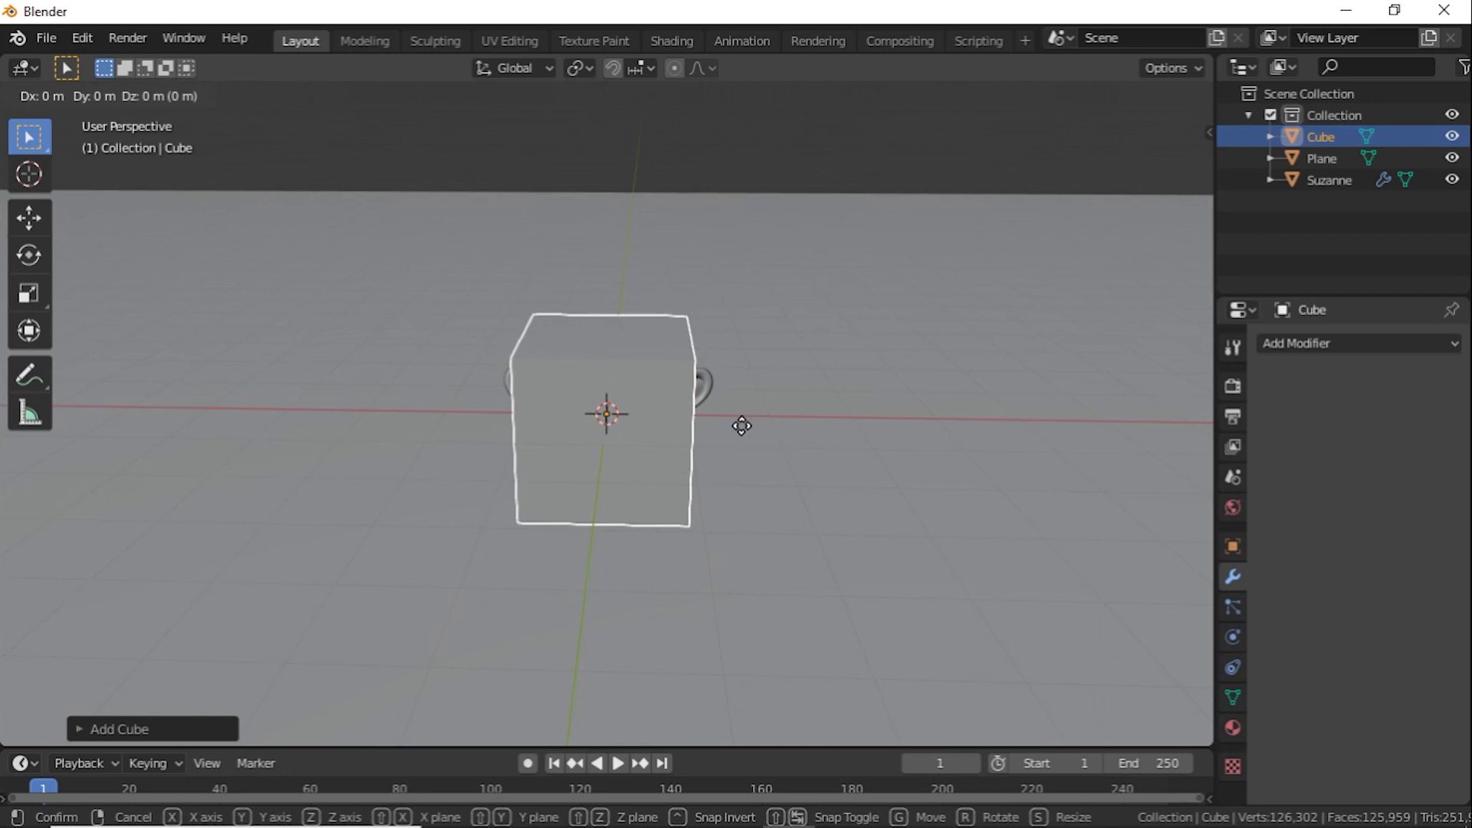
key(y)
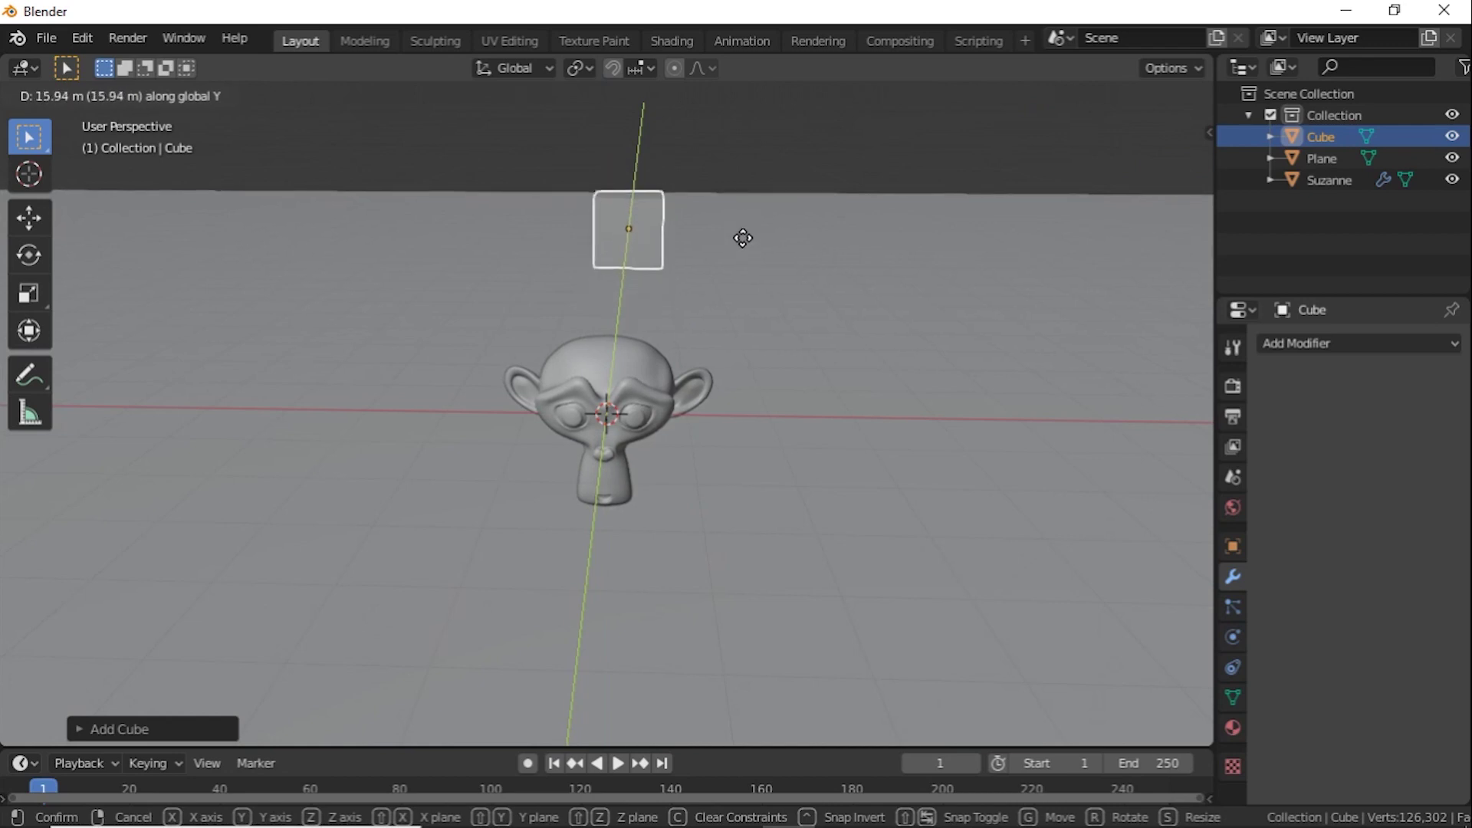
click(743, 239)
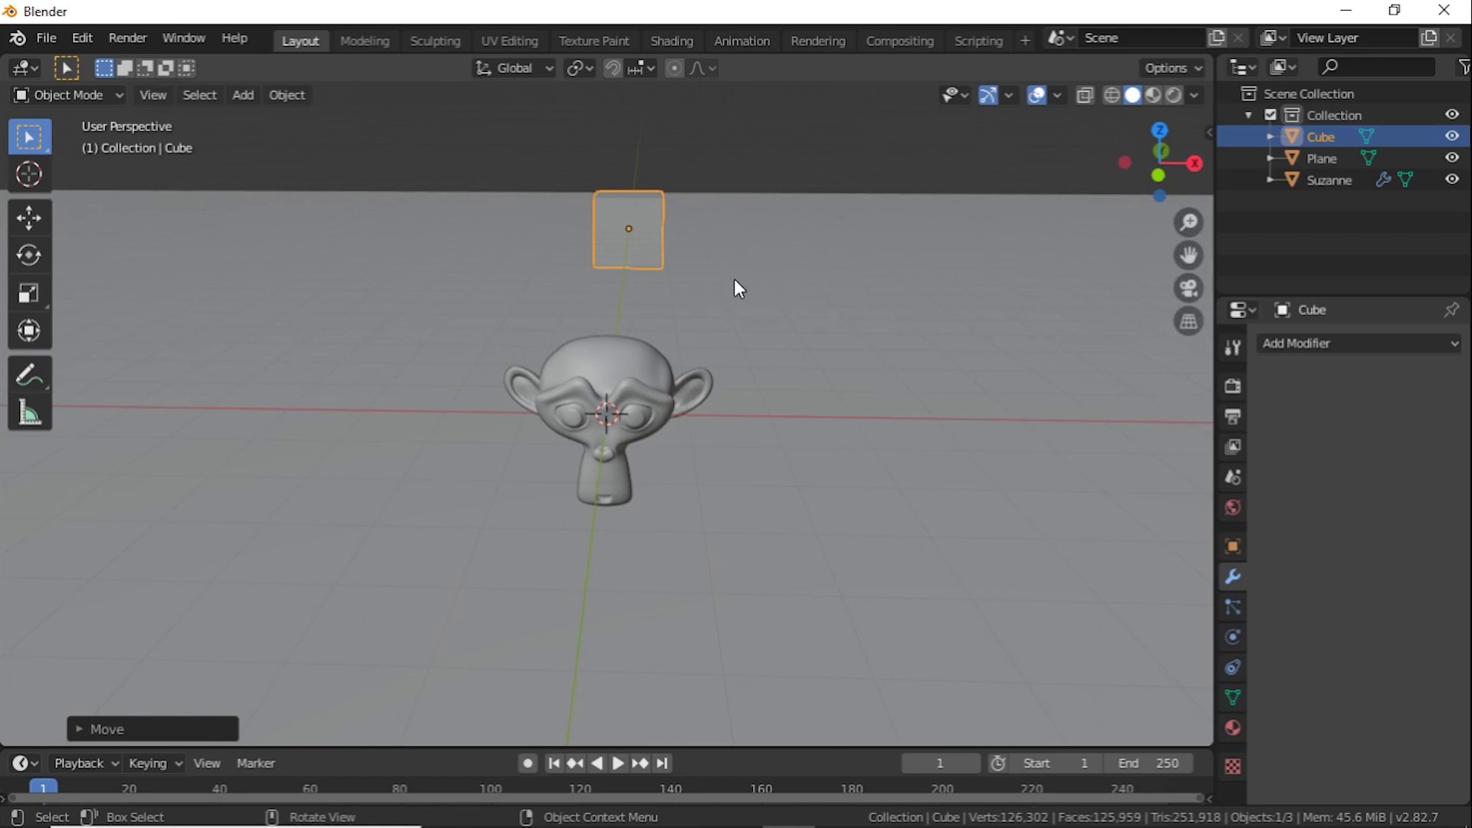
Duplicate the cube and set the copy back along Y and out to the right.
key(shift+d)
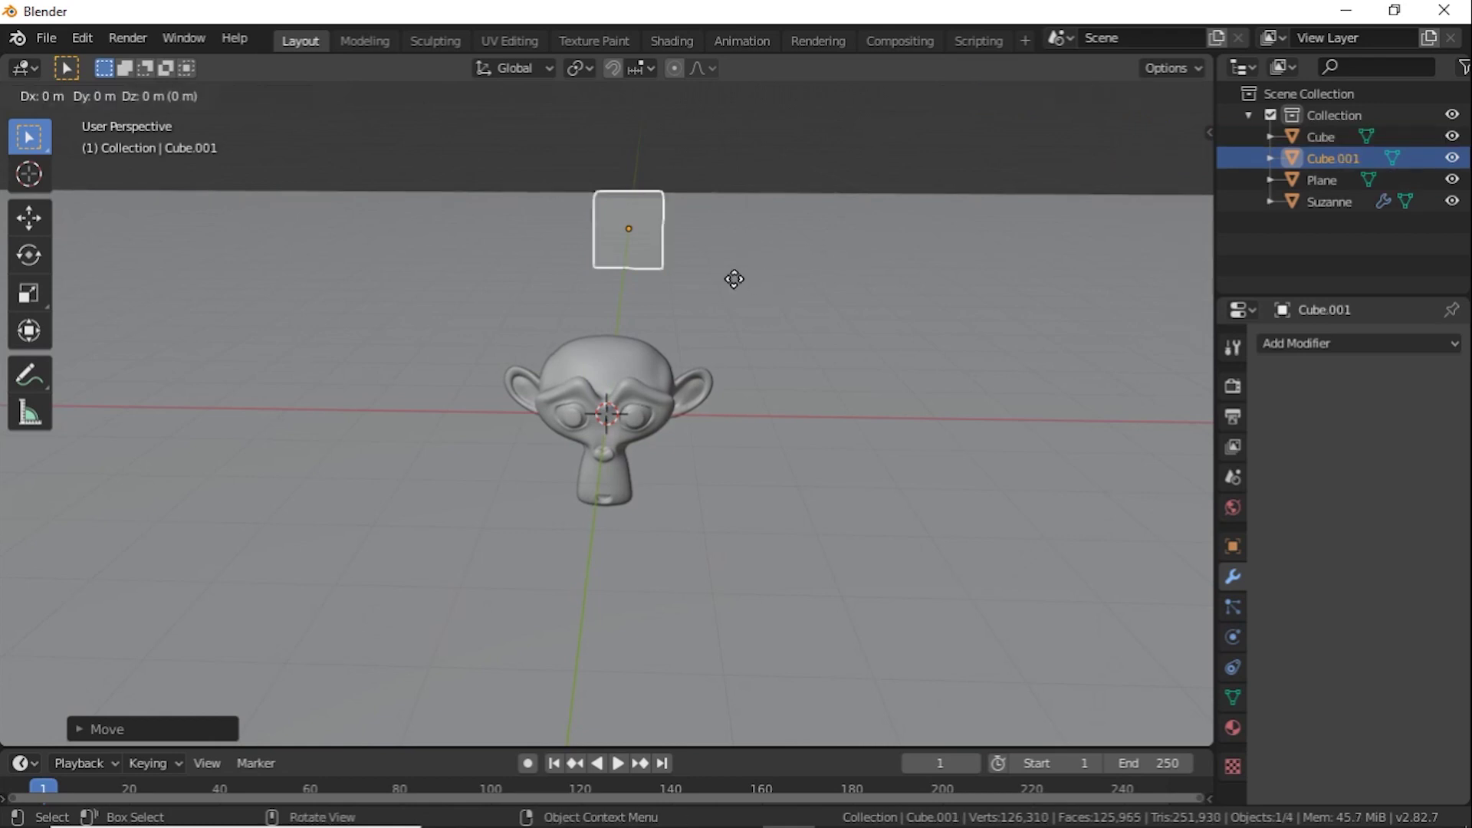
right_click(734, 279)
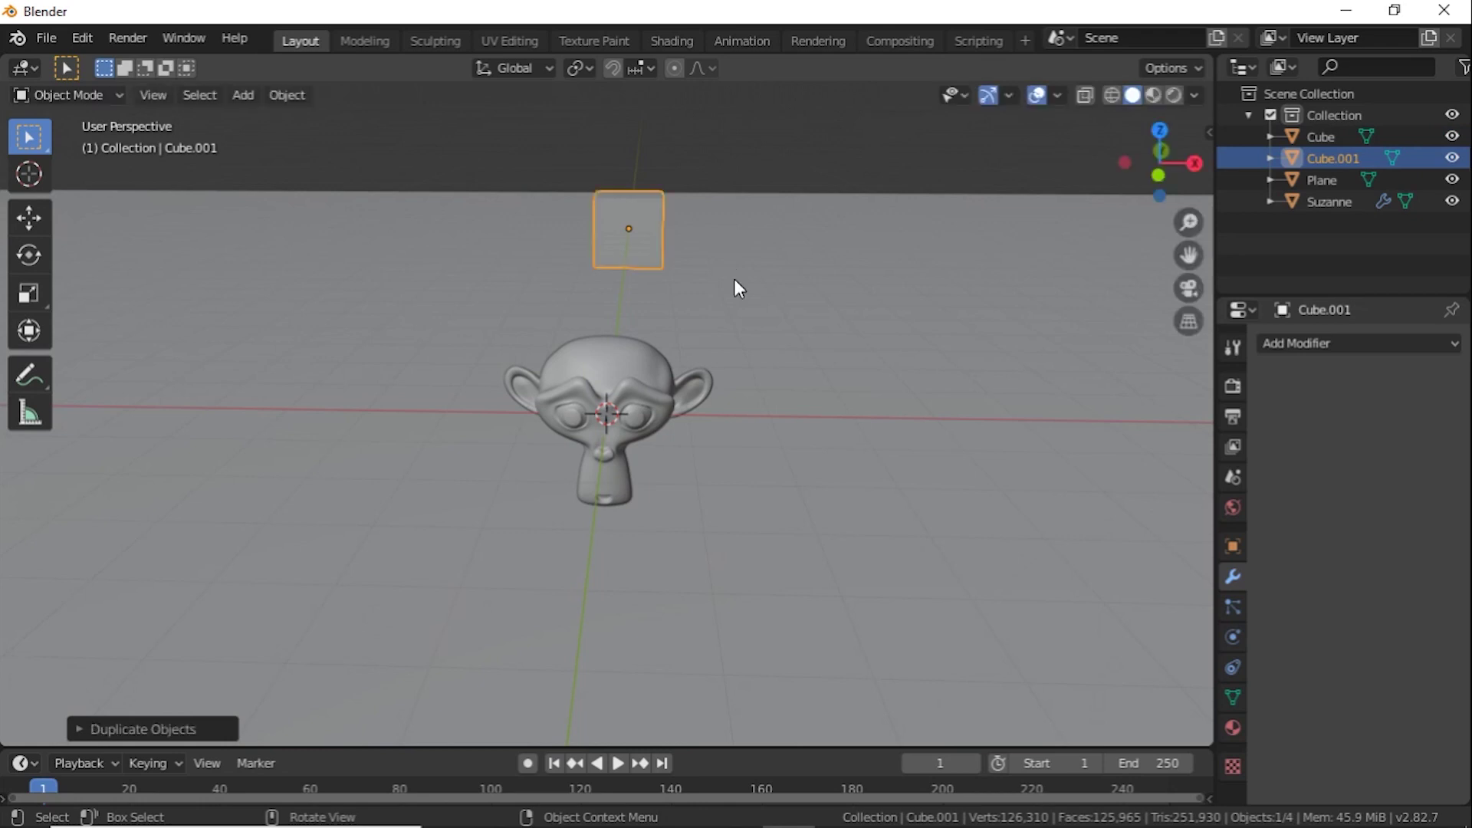
key(g)
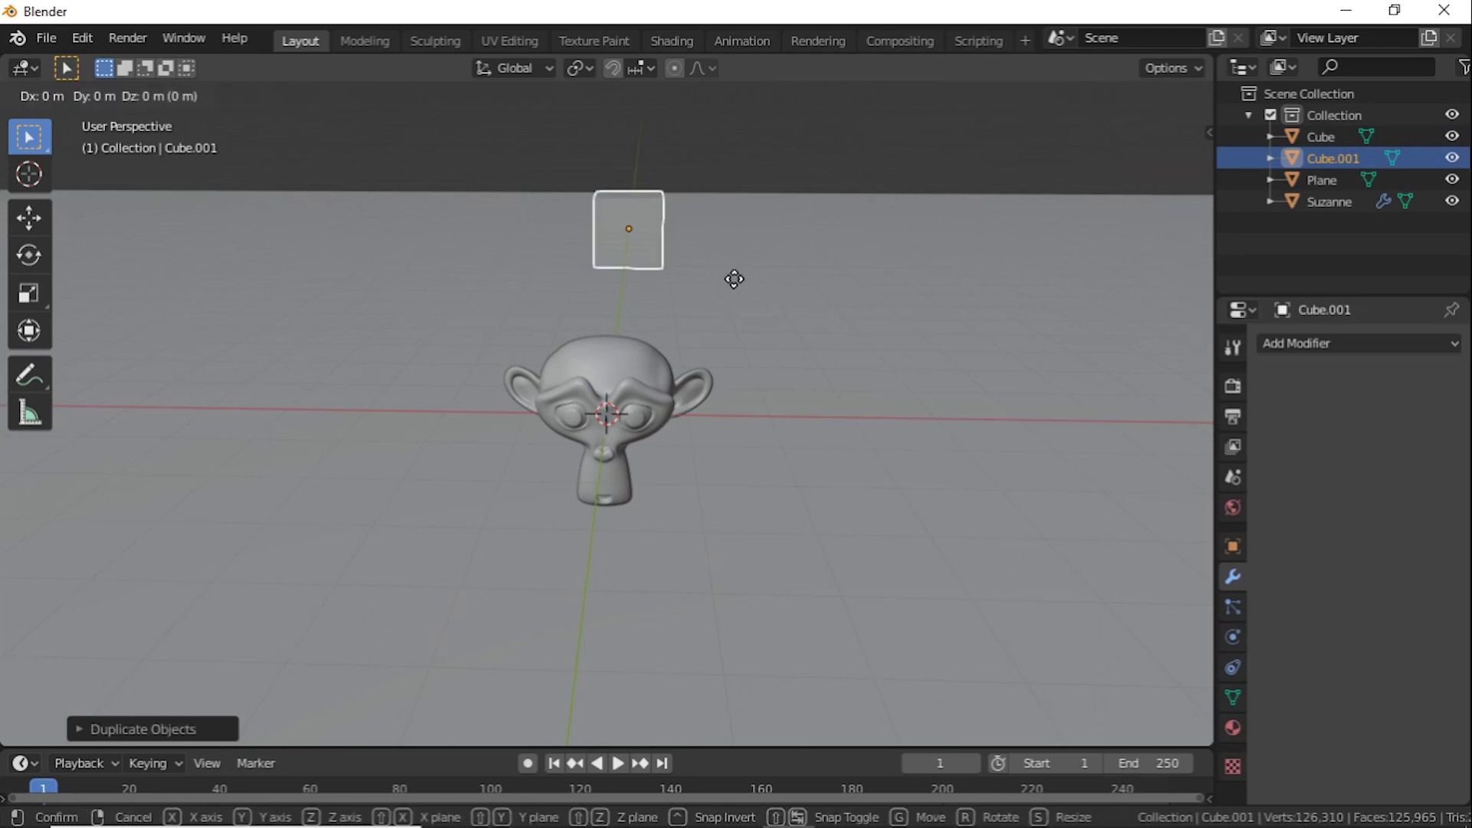
key(y)
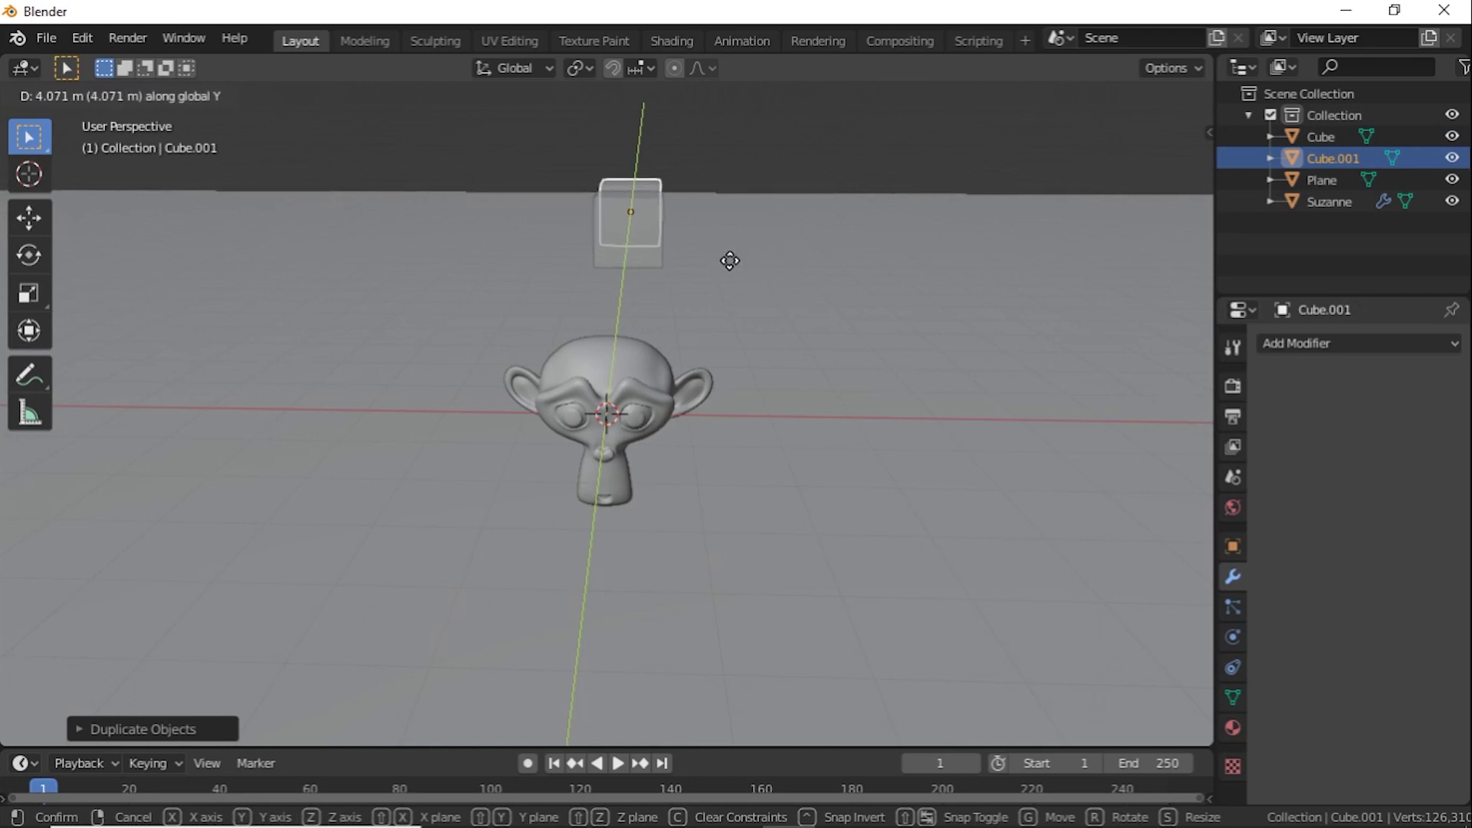
click(688, 250)
key(g)
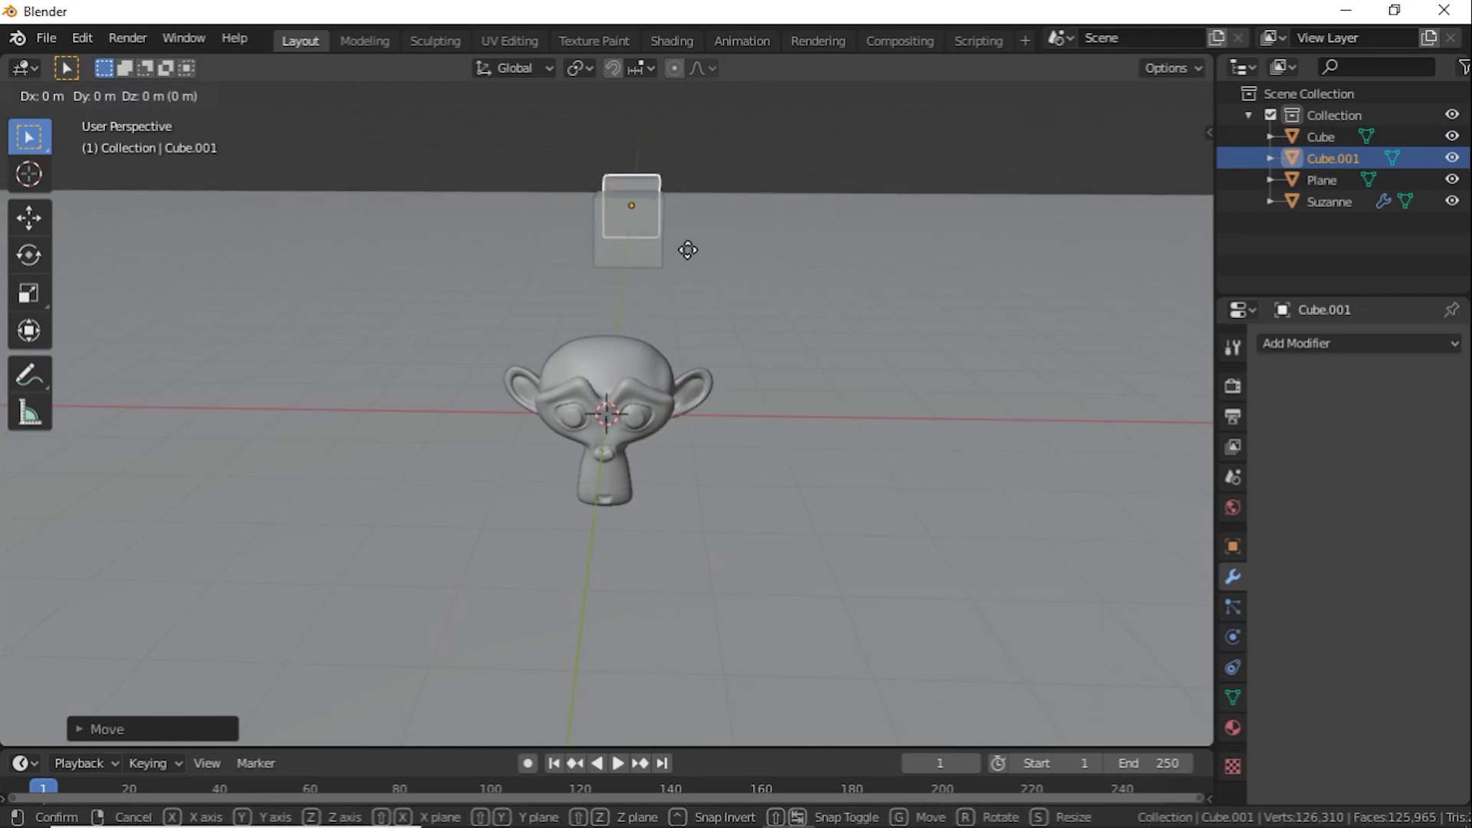
key(x)
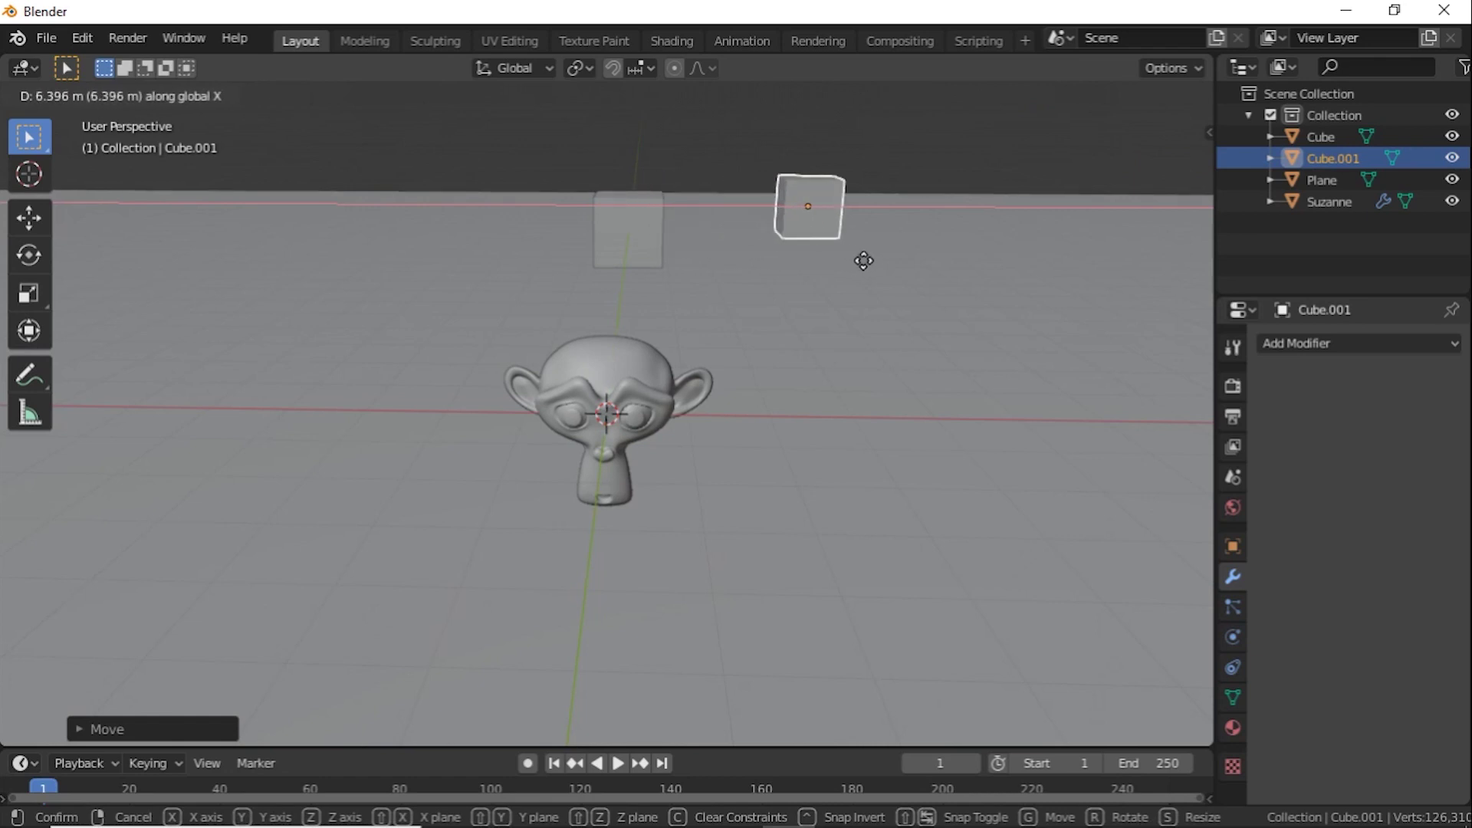
click(862, 260)
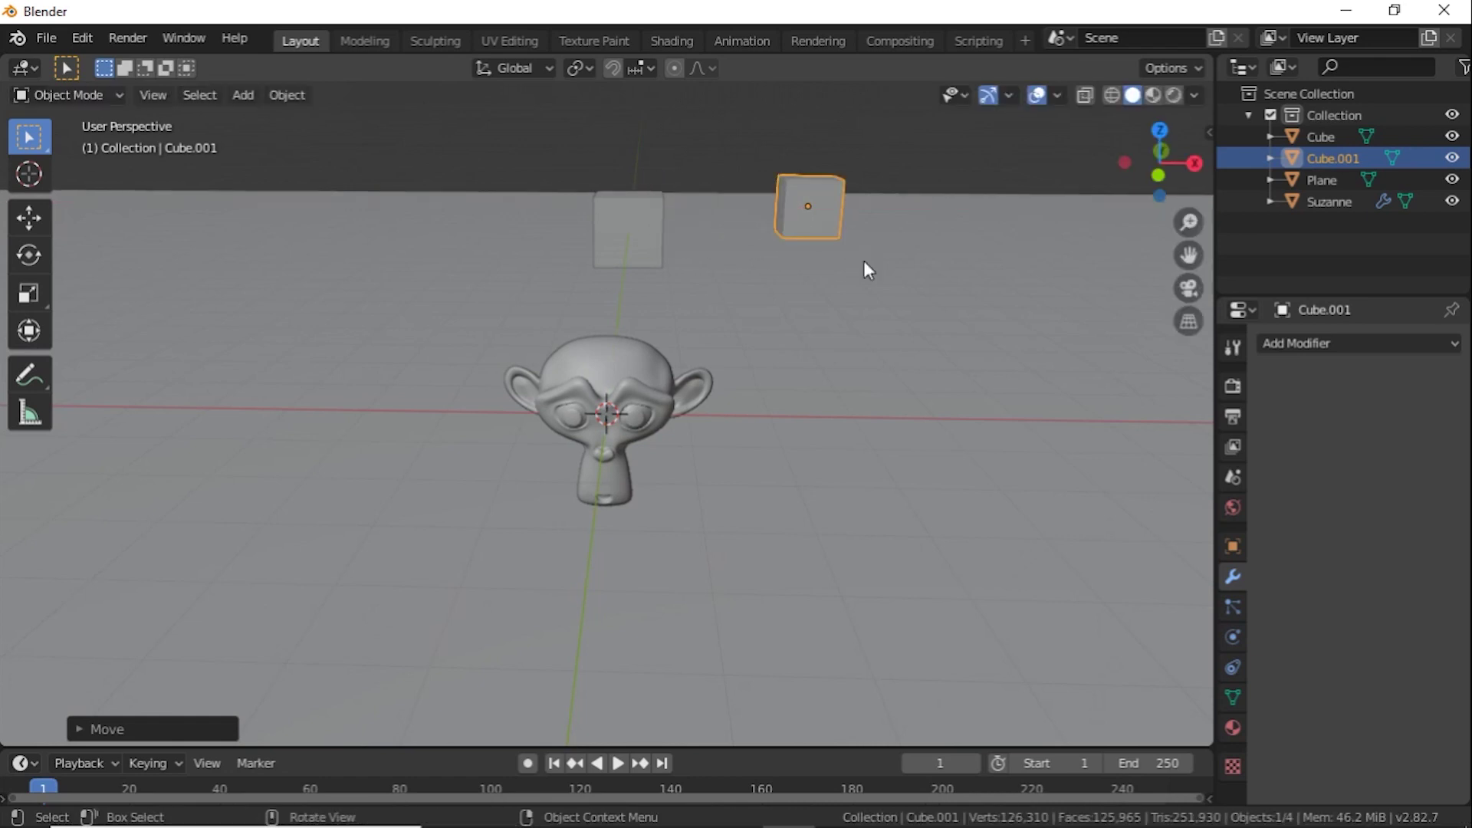
mouse_move(942, 824)
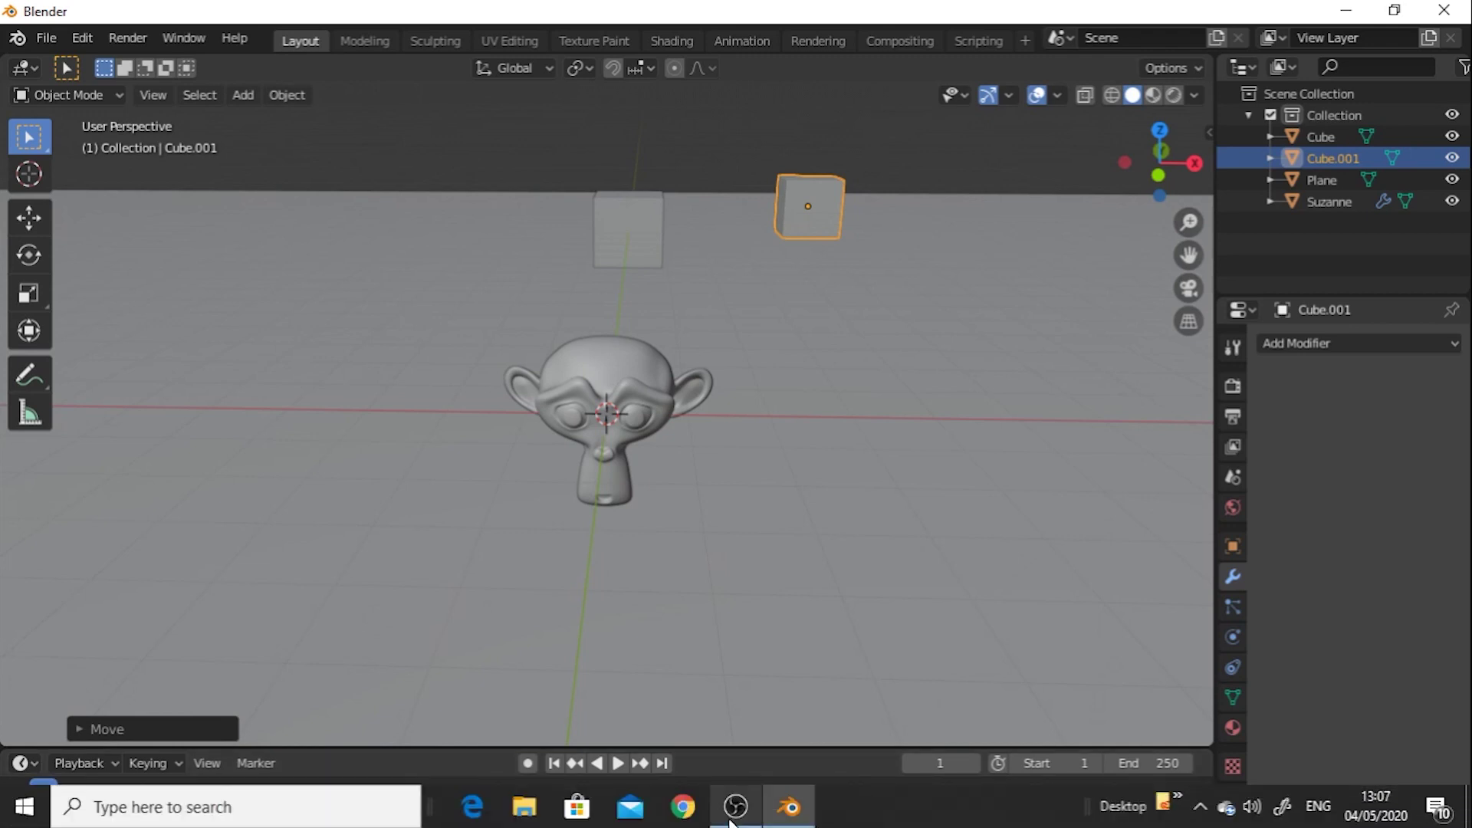
key(g)
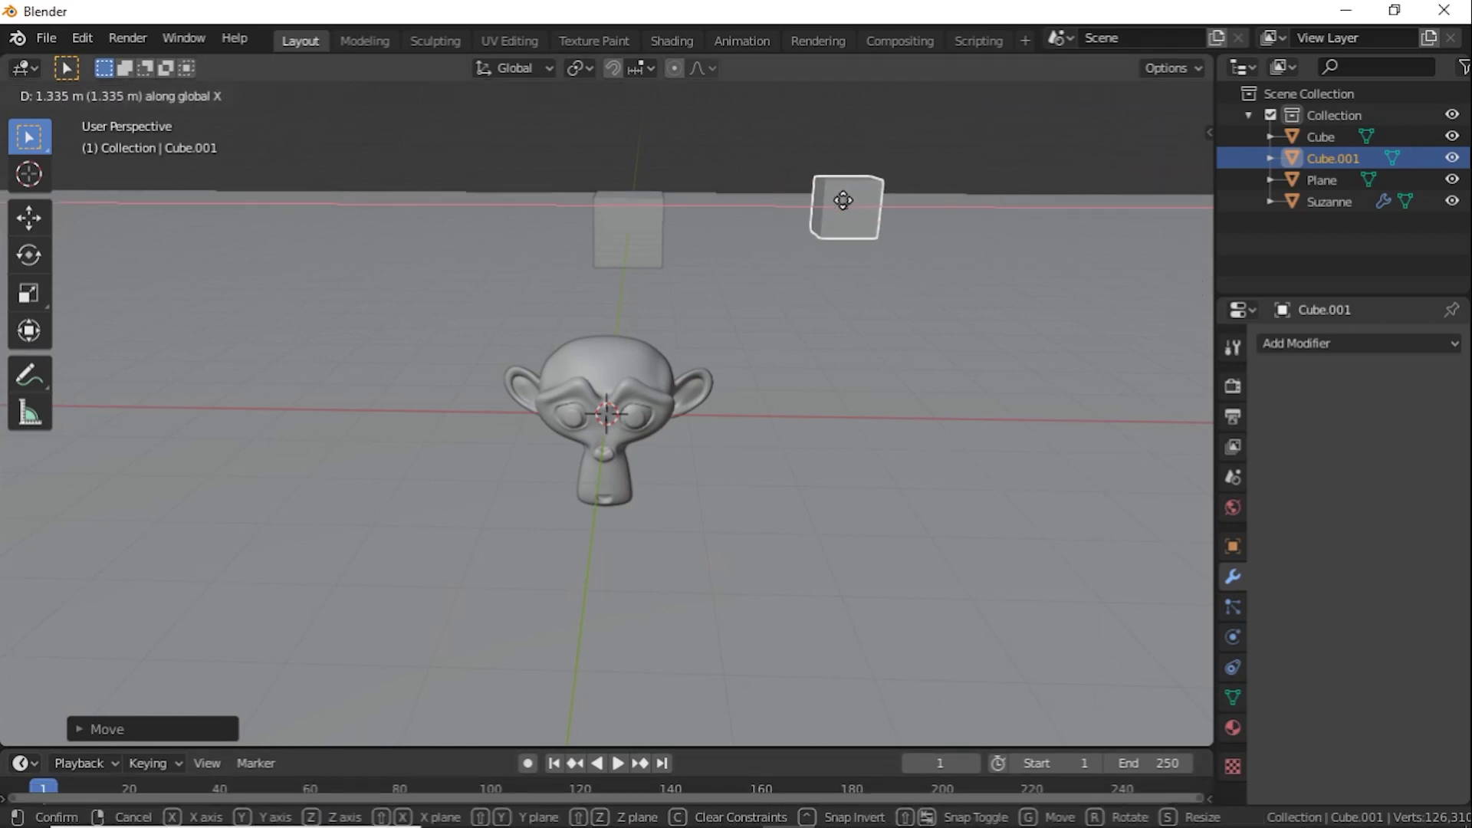
click(845, 209)
Make another cube copy and place it further right along X and Y.
key(shift+d)
key(x)
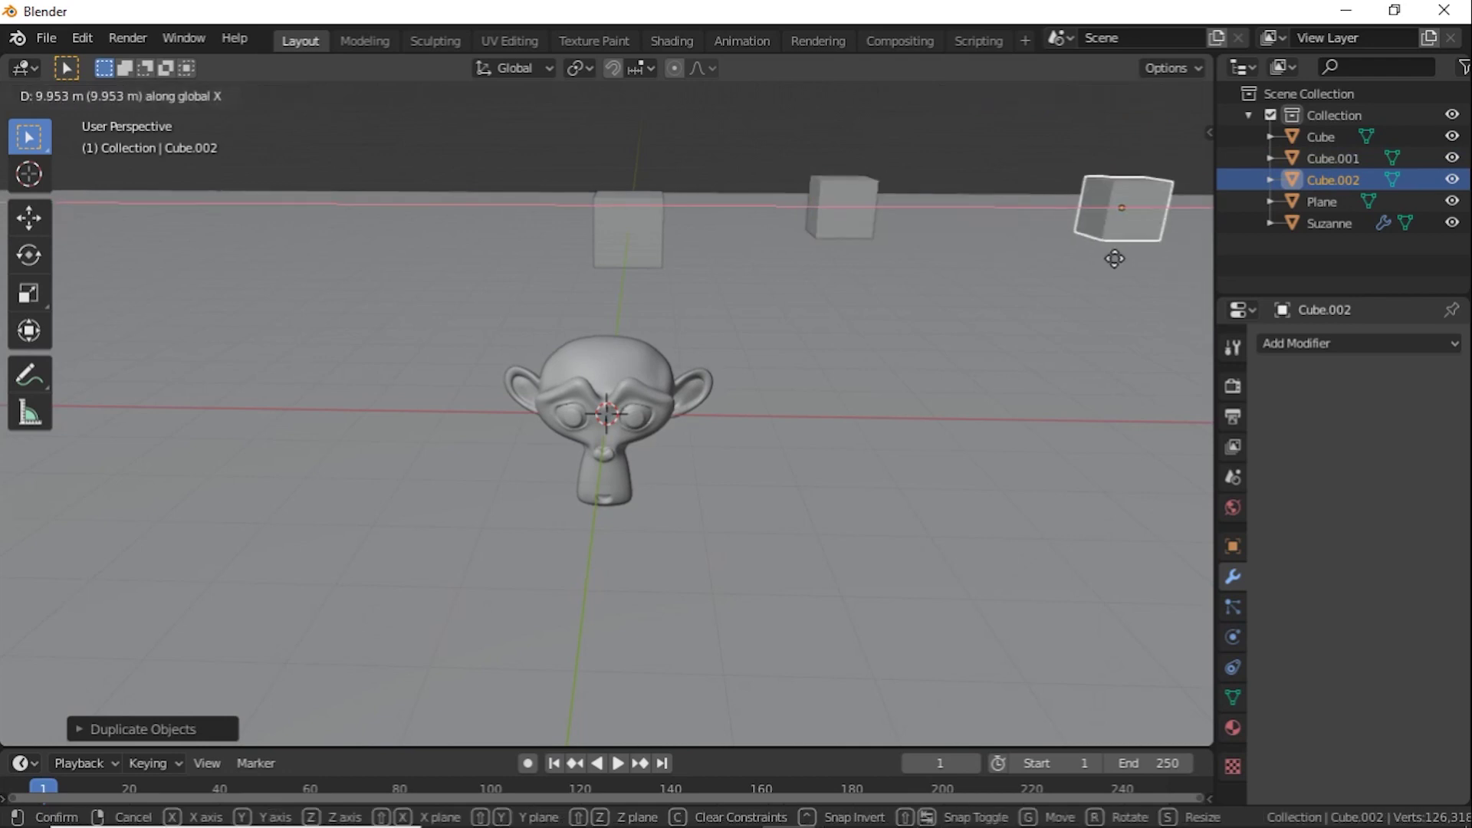
click(1120, 260)
key(g)
key(y)
click(1205, 417)
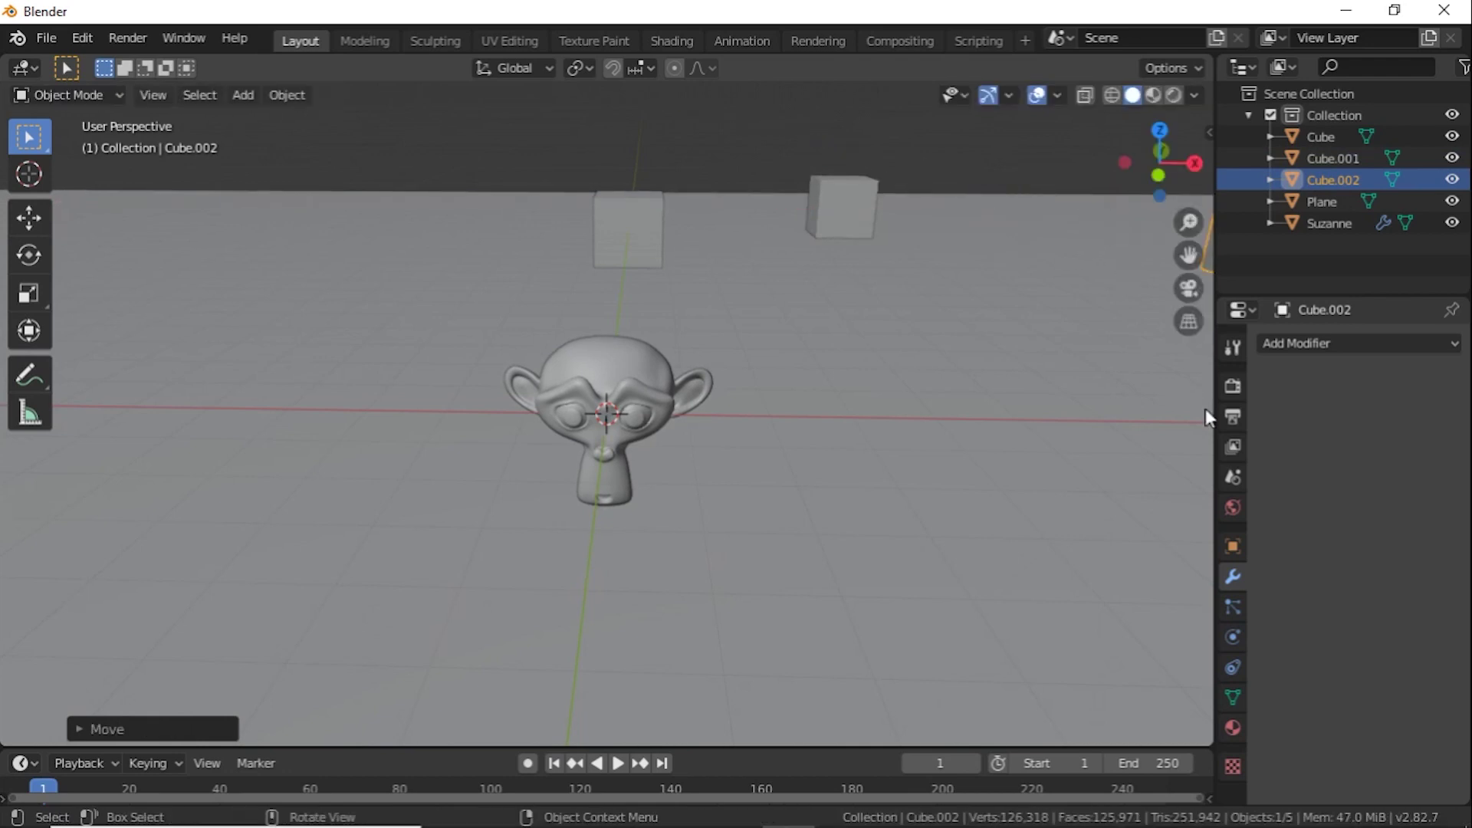
key(g)
key(y)
key(Escape)
scroll(959, 418, down, 3)
middle_drag(958, 419, 961, 469)
Add two more cube copies, one on the right and one on the left near the red axis.
key(shift+d)
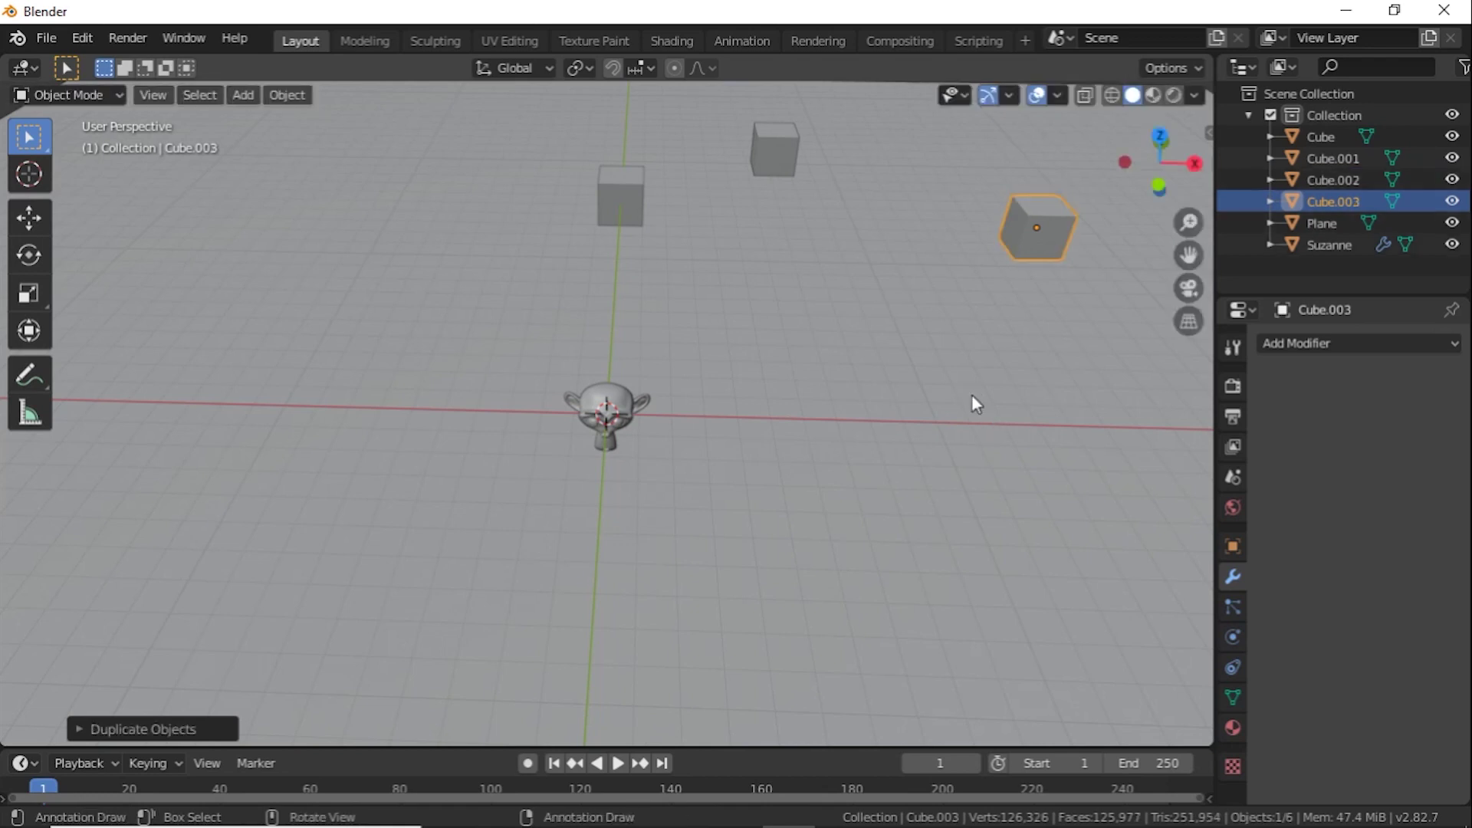
key(x)
click(1169, 417)
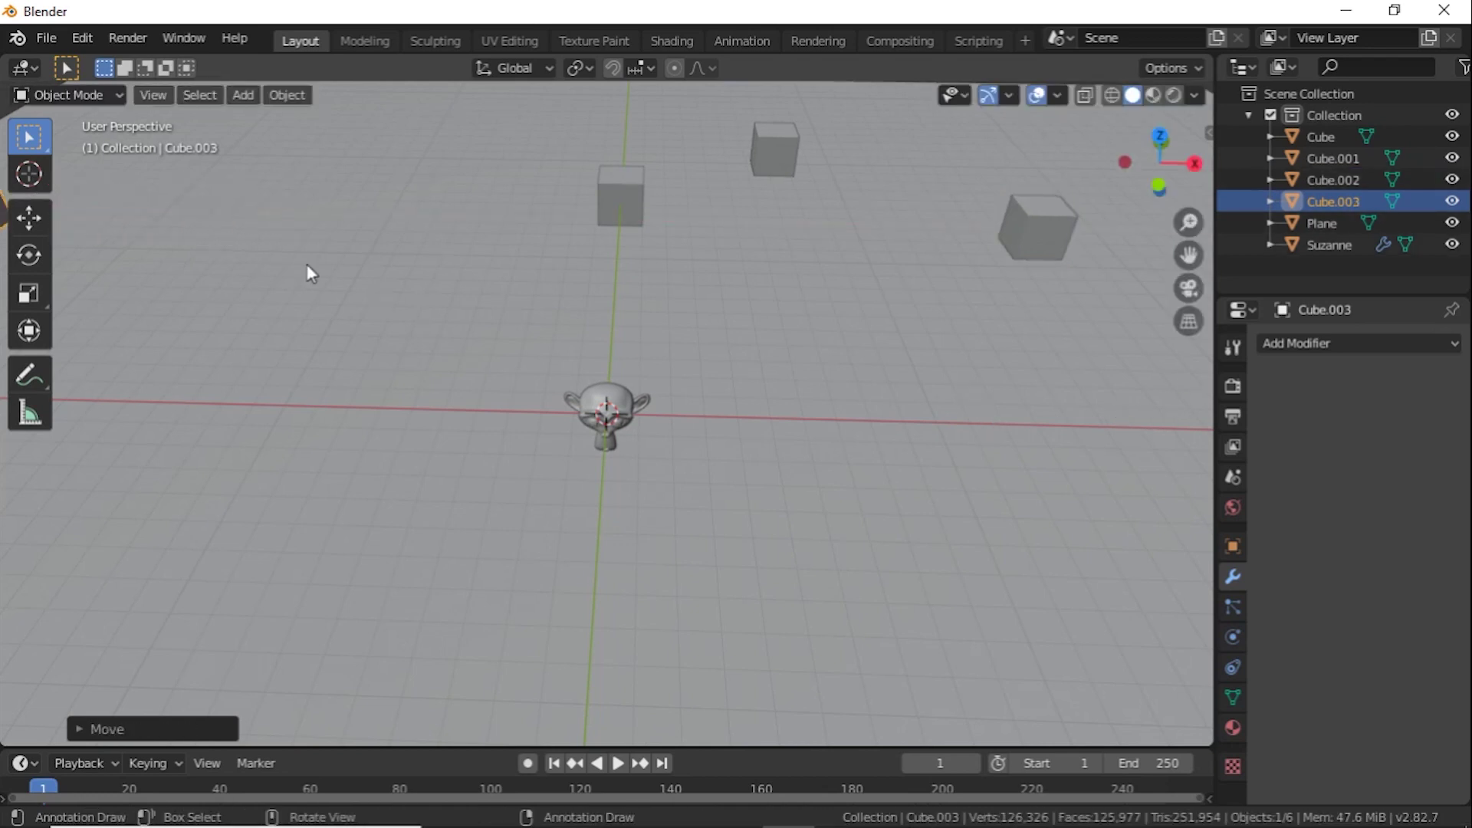
key(shift+d)
key(x)
click(566, 298)
key(g)
click(414, 468)
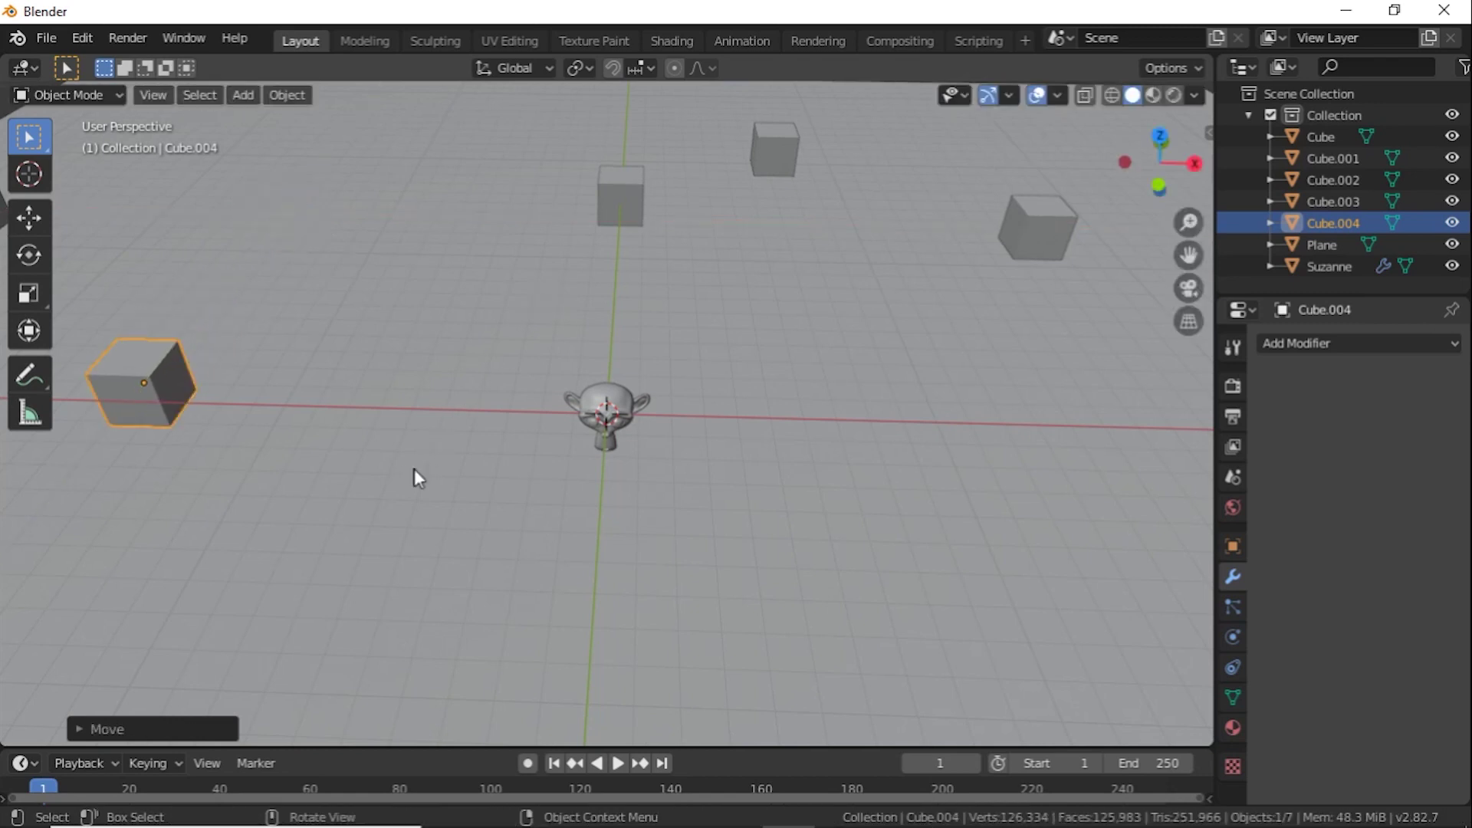
Add a UV sphere, move it aside, shade it smooth and add a level-4 Subdivision Surface.
key(shift+a)
click(778, 472)
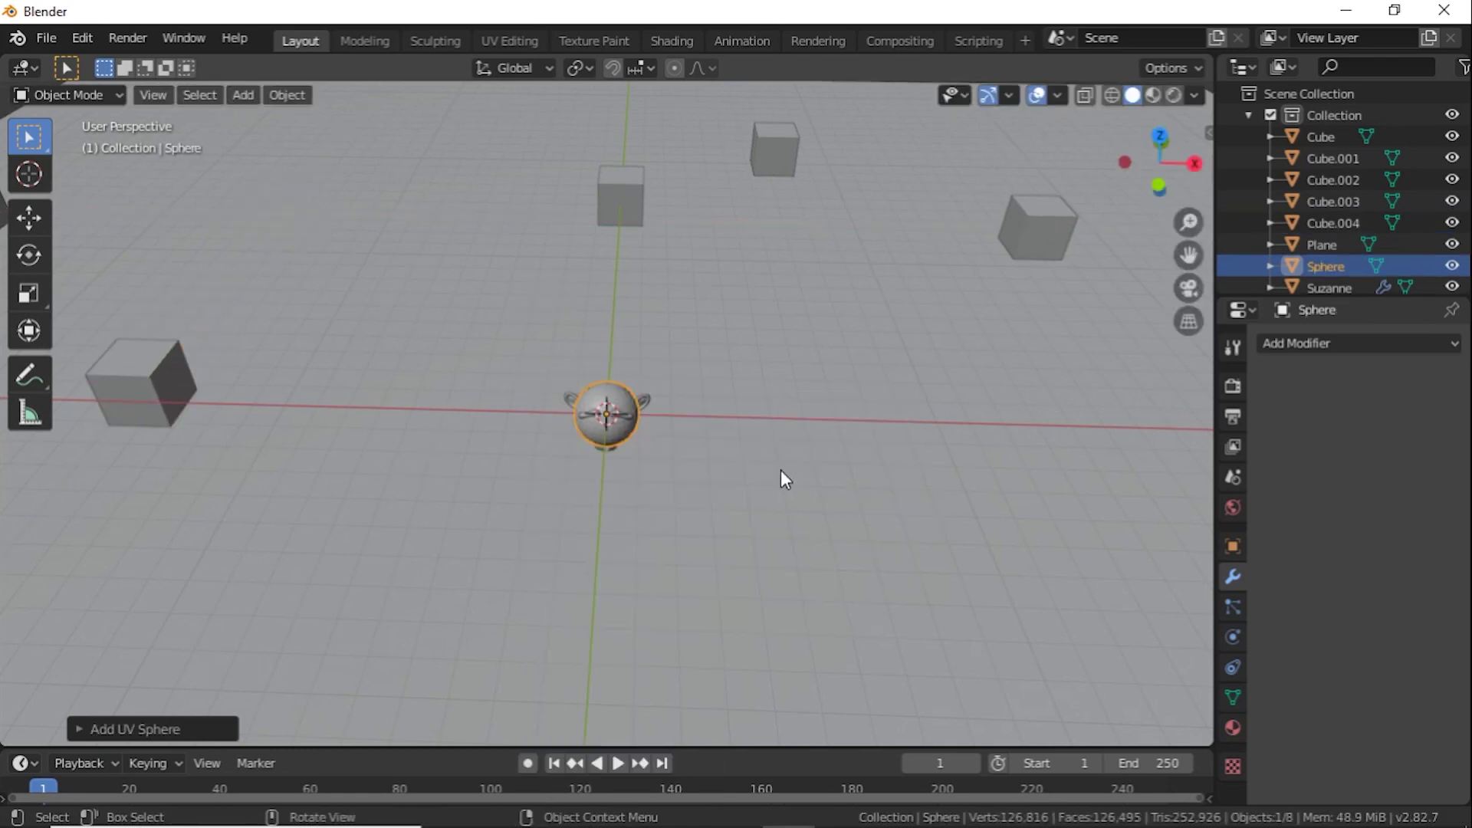
key(g)
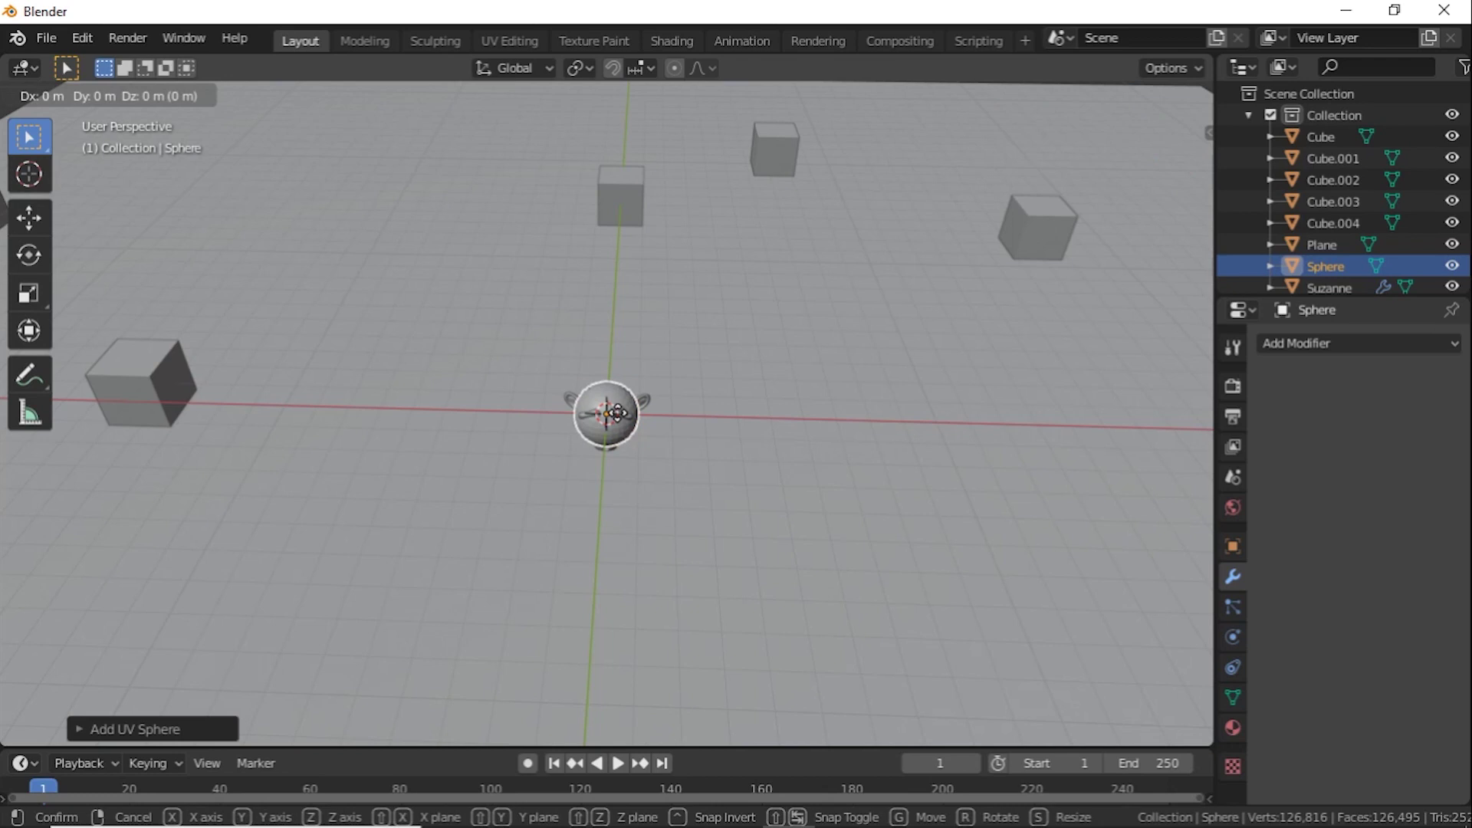
click(49, 511)
scroll(1095, 484, down, 3)
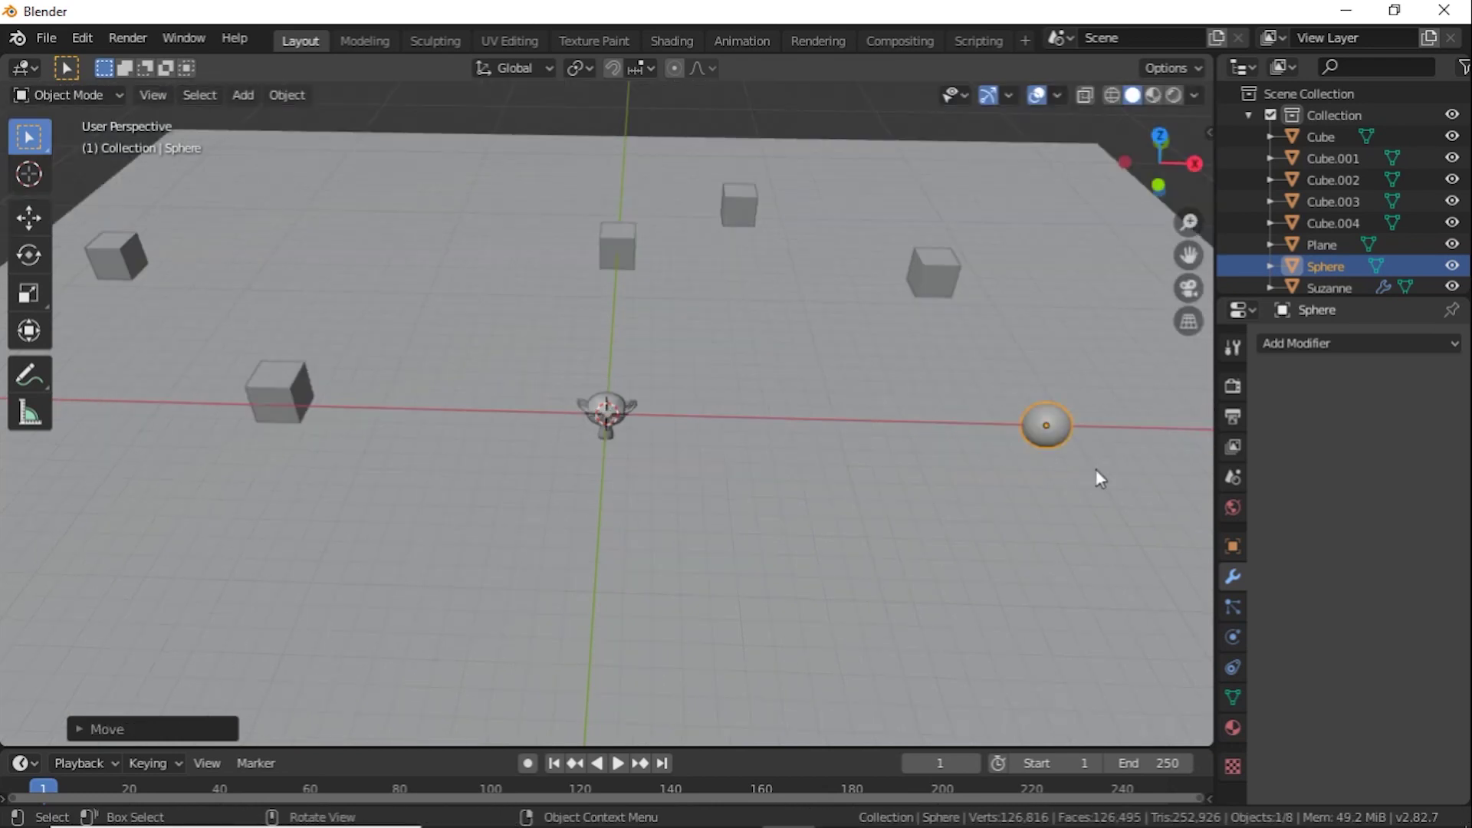
right_click(1095, 485)
click(997, 427)
click(1357, 342)
click(1013, 701)
click(1343, 485)
click(1343, 485)
click(1344, 506)
click(1343, 506)
click(1344, 506)
Duplicate the smooth sphere twice, spreading the copies toward the front along X and Y.
key(shift+d)
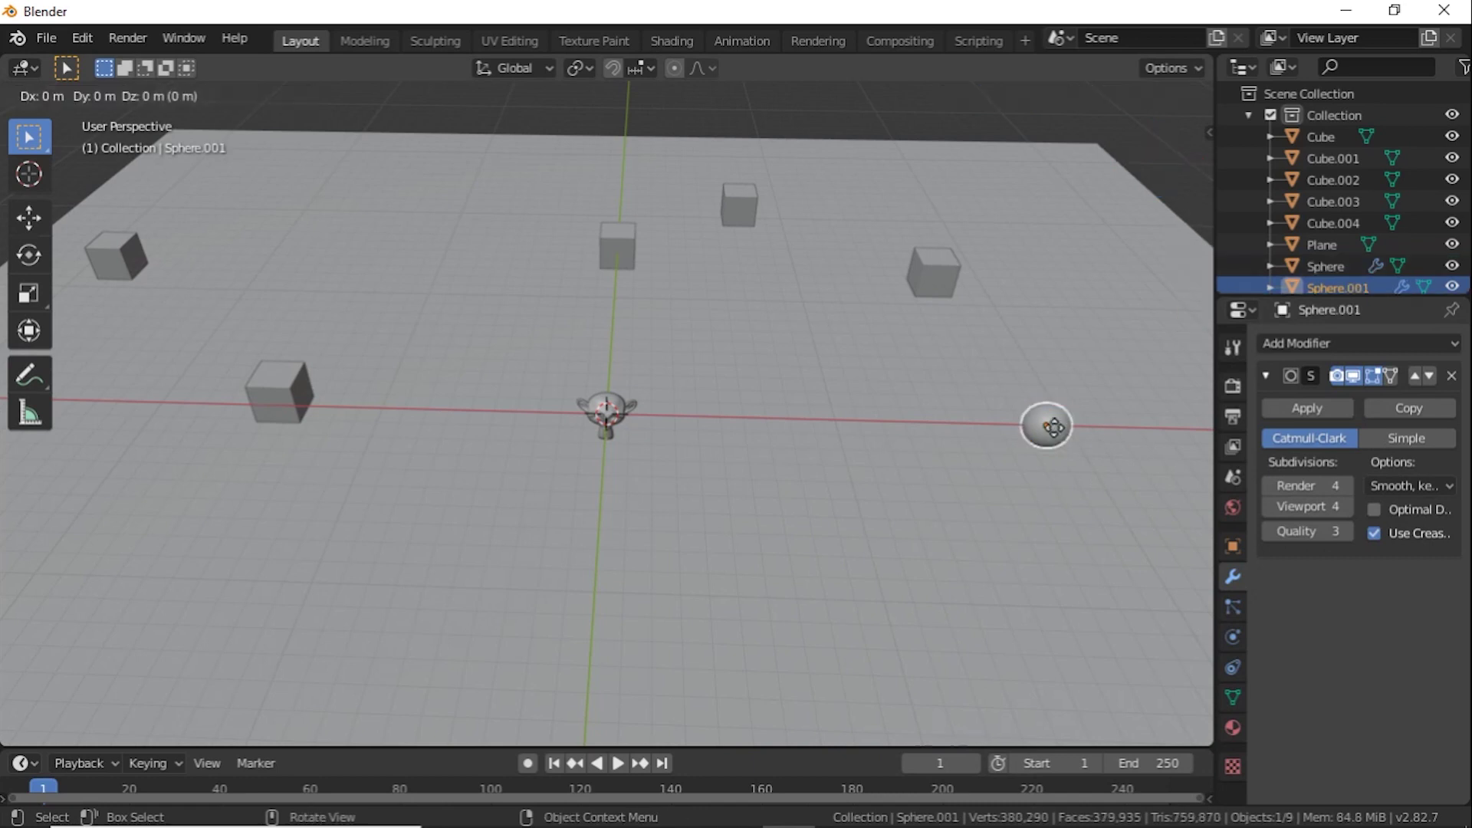
key(x)
click(842, 471)
key(g)
key(y)
click(924, 653)
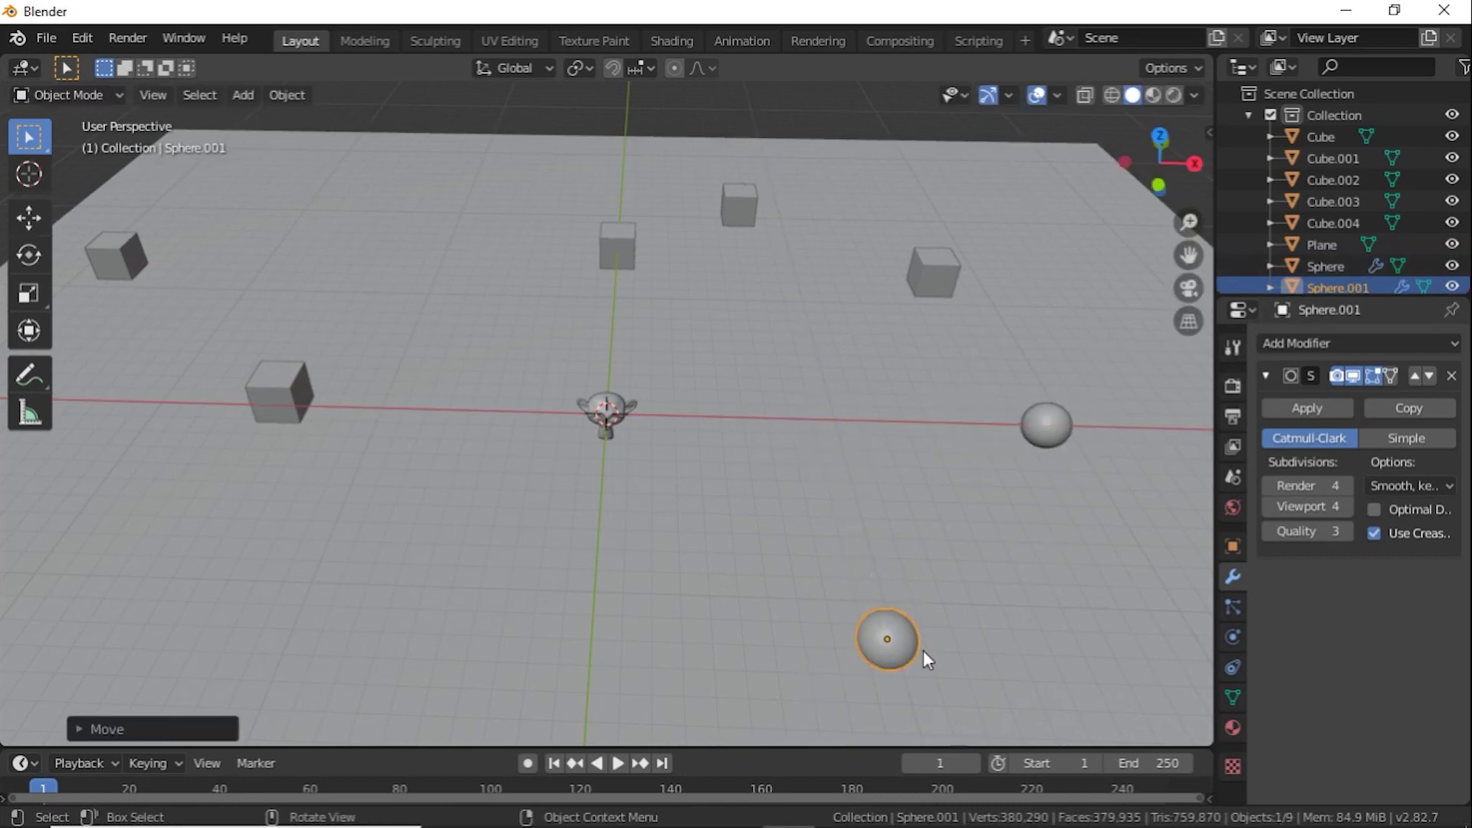
key(shift+d)
key(x)
click(699, 670)
scroll(699, 670, down, 4)
key(g)
key(y)
click(643, 219)
Add two more sphere copies on the front-left side of the plane.
key(shift+d)
key(x)
click(412, 198)
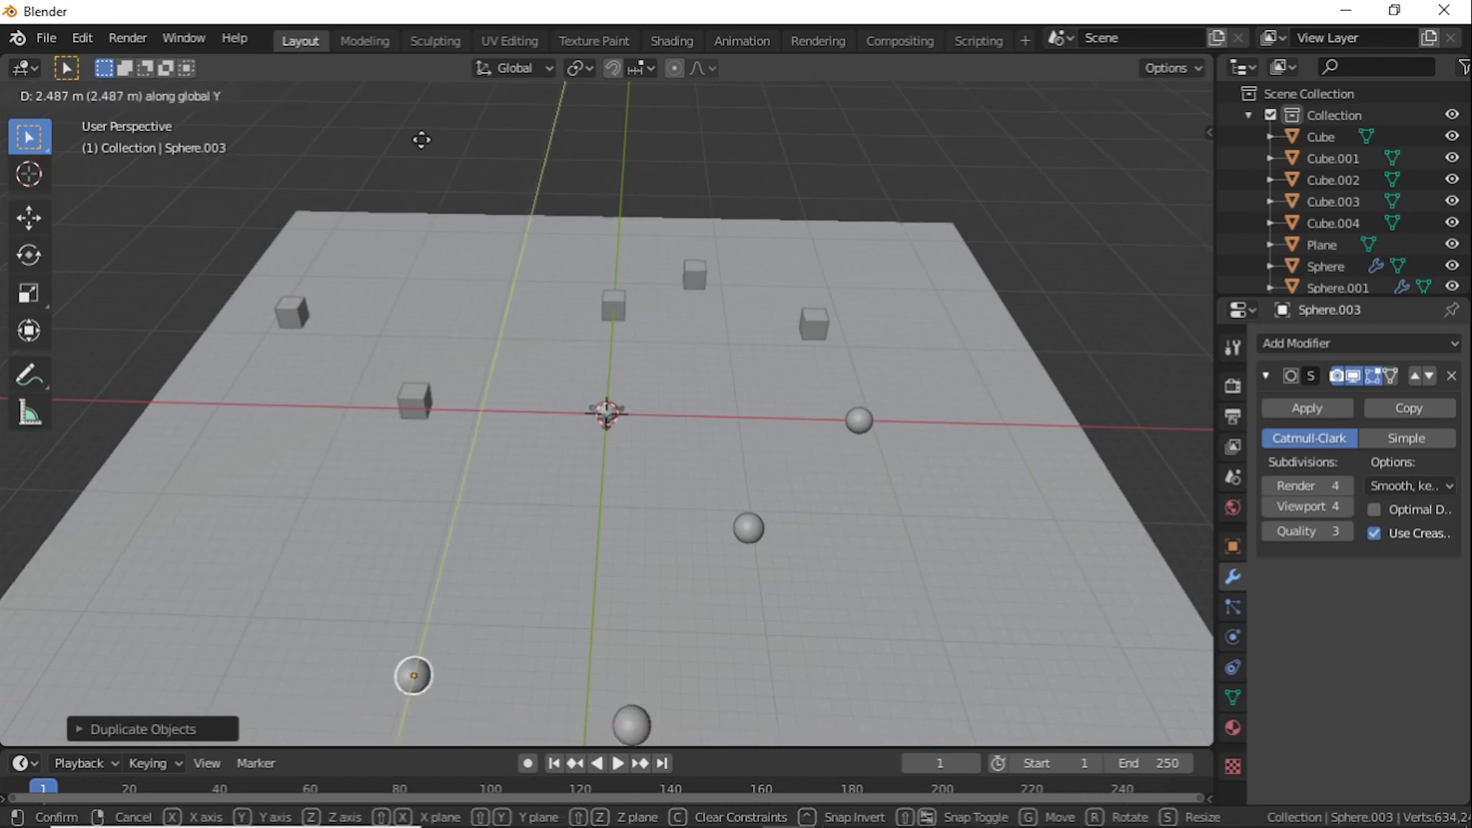
click(450, 711)
key(shift+d)
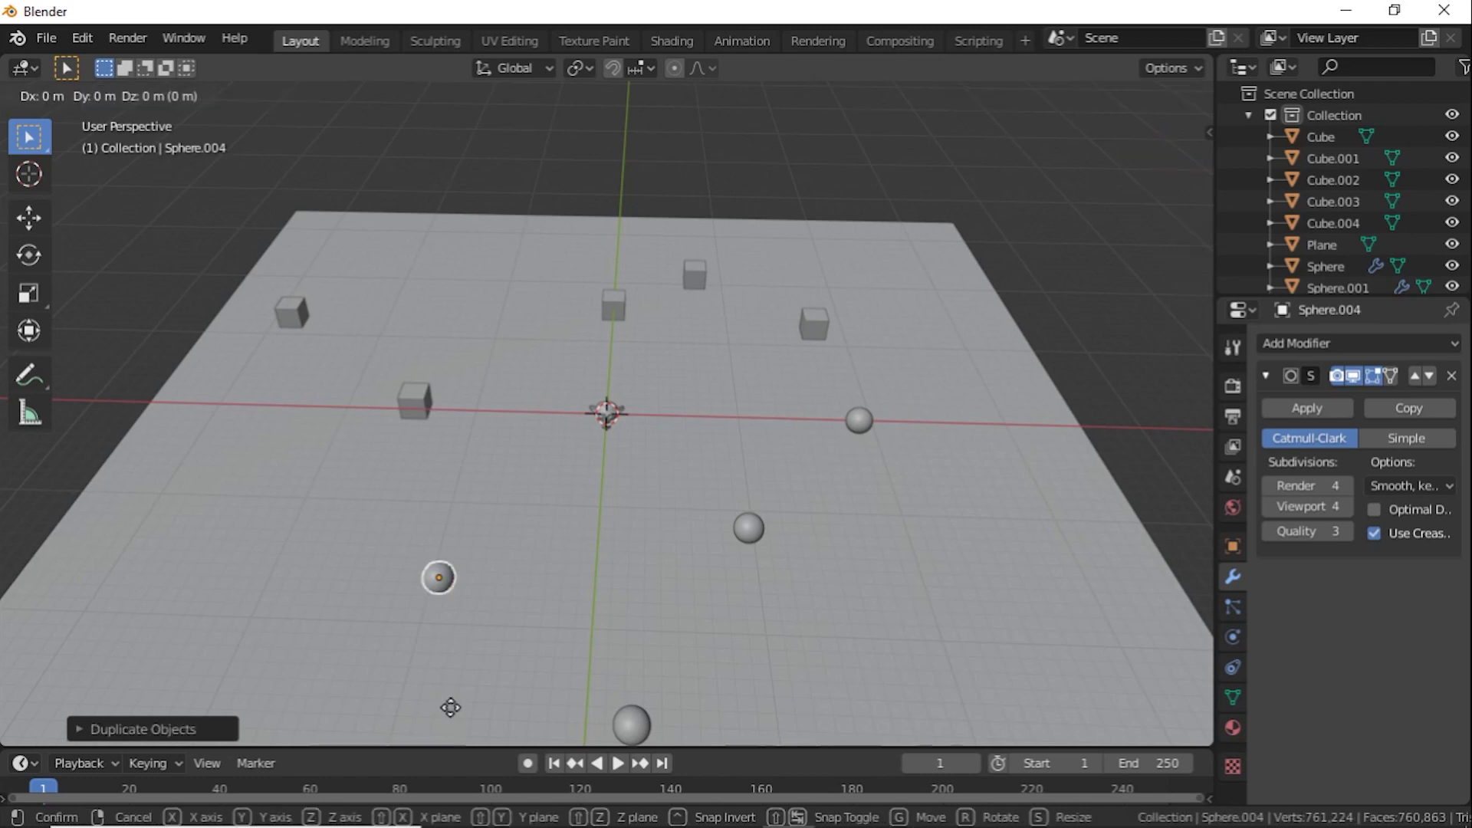
click(257, 707)
key(g)
key(y)
click(265, 630)
scroll(647, 440, up, 1)
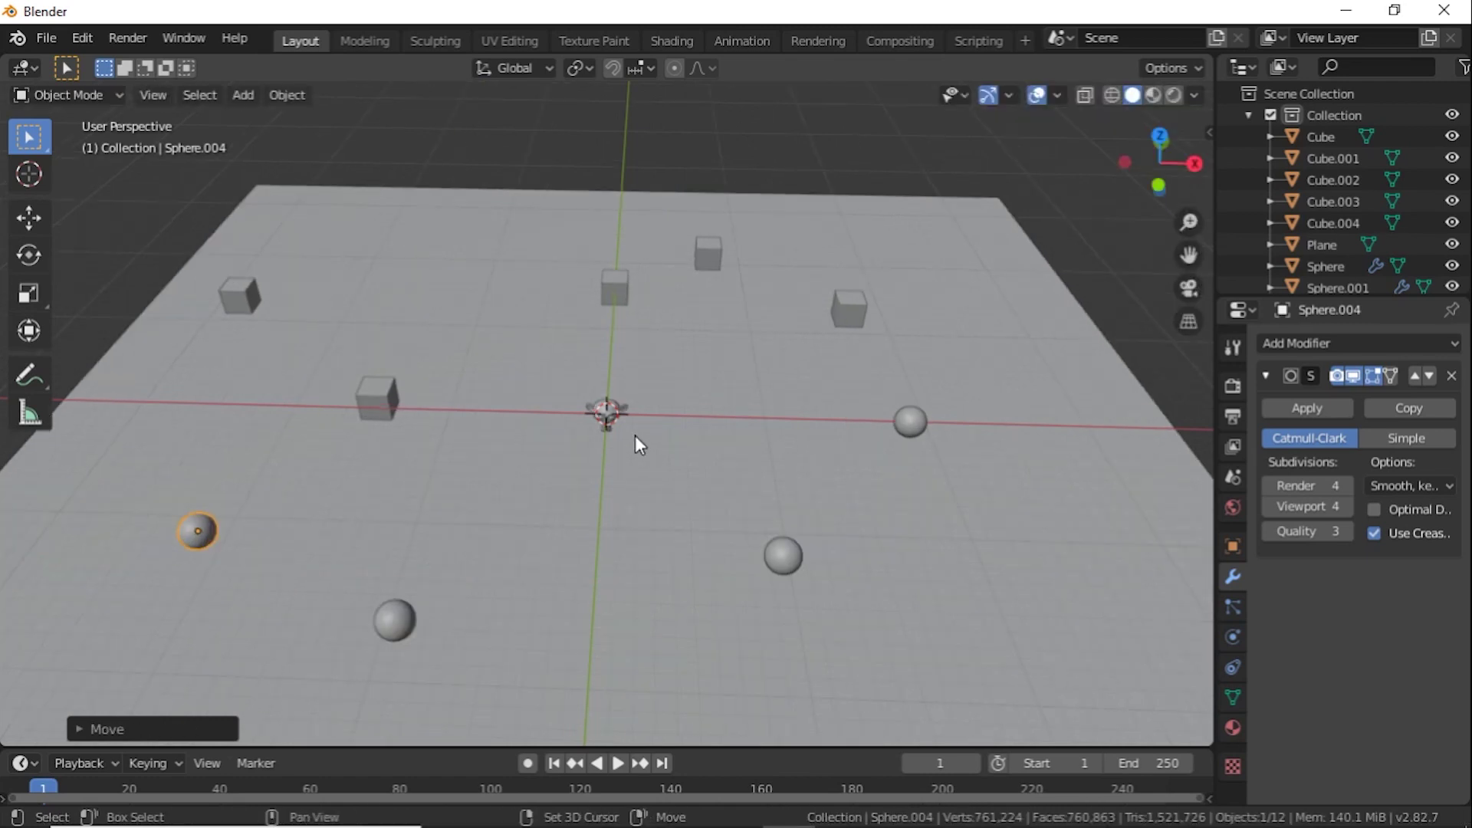
Add a Bezier circle at the scene centre and scale it up about 11 times.
key(shift+a)
mouse_move(635, 435)
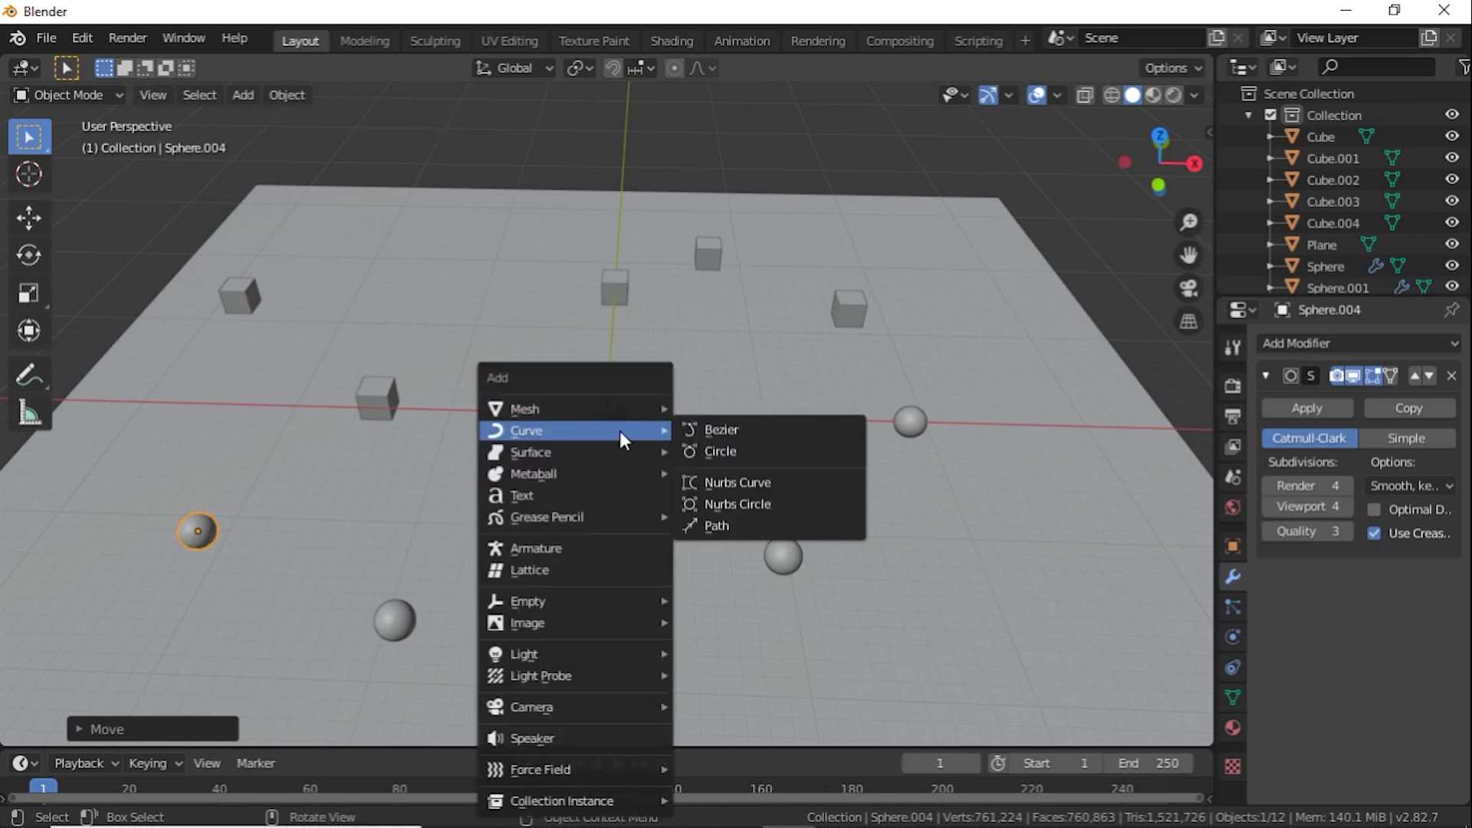
click(755, 454)
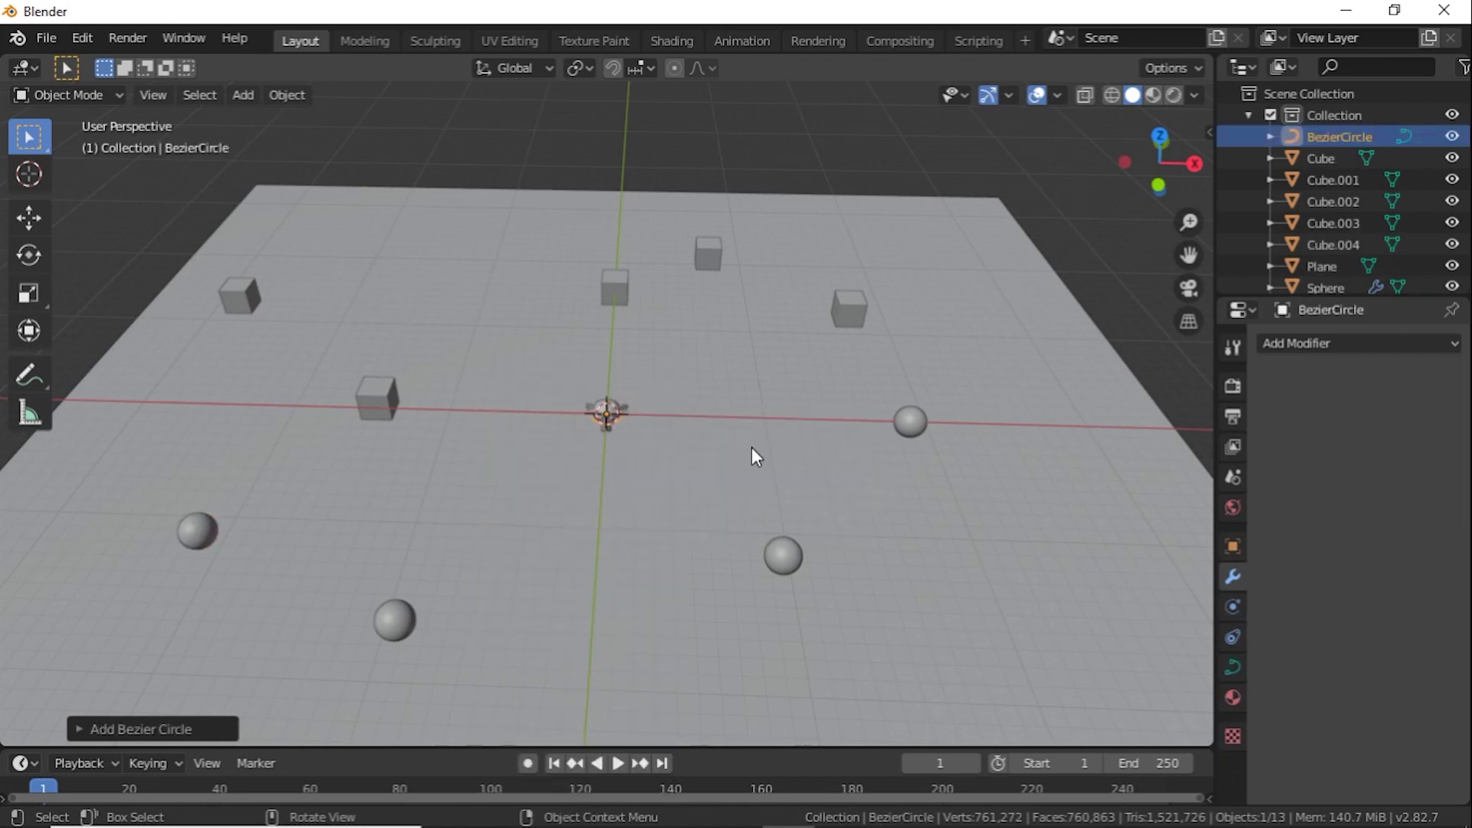
key(s)
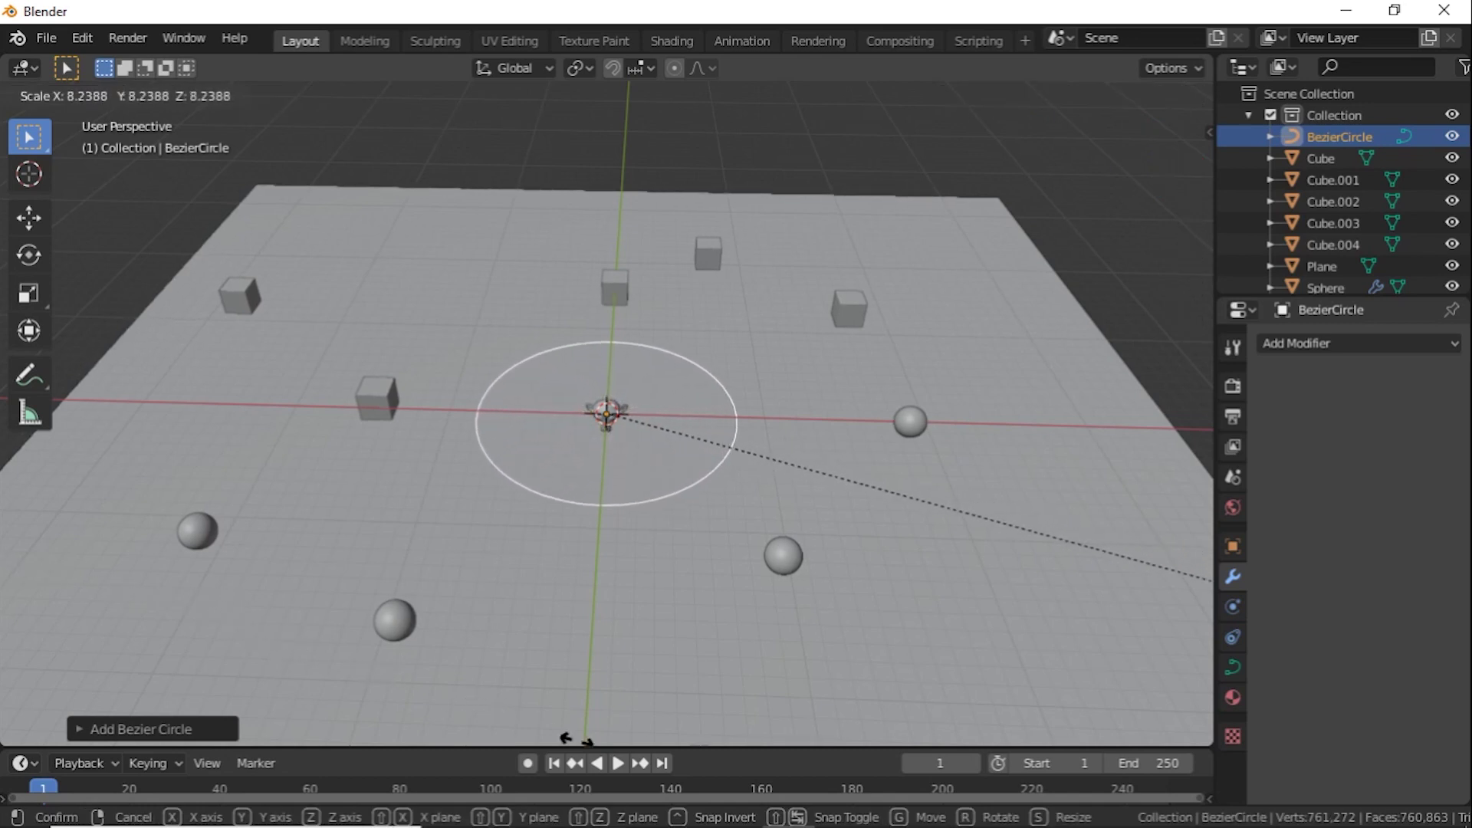
click(970, 177)
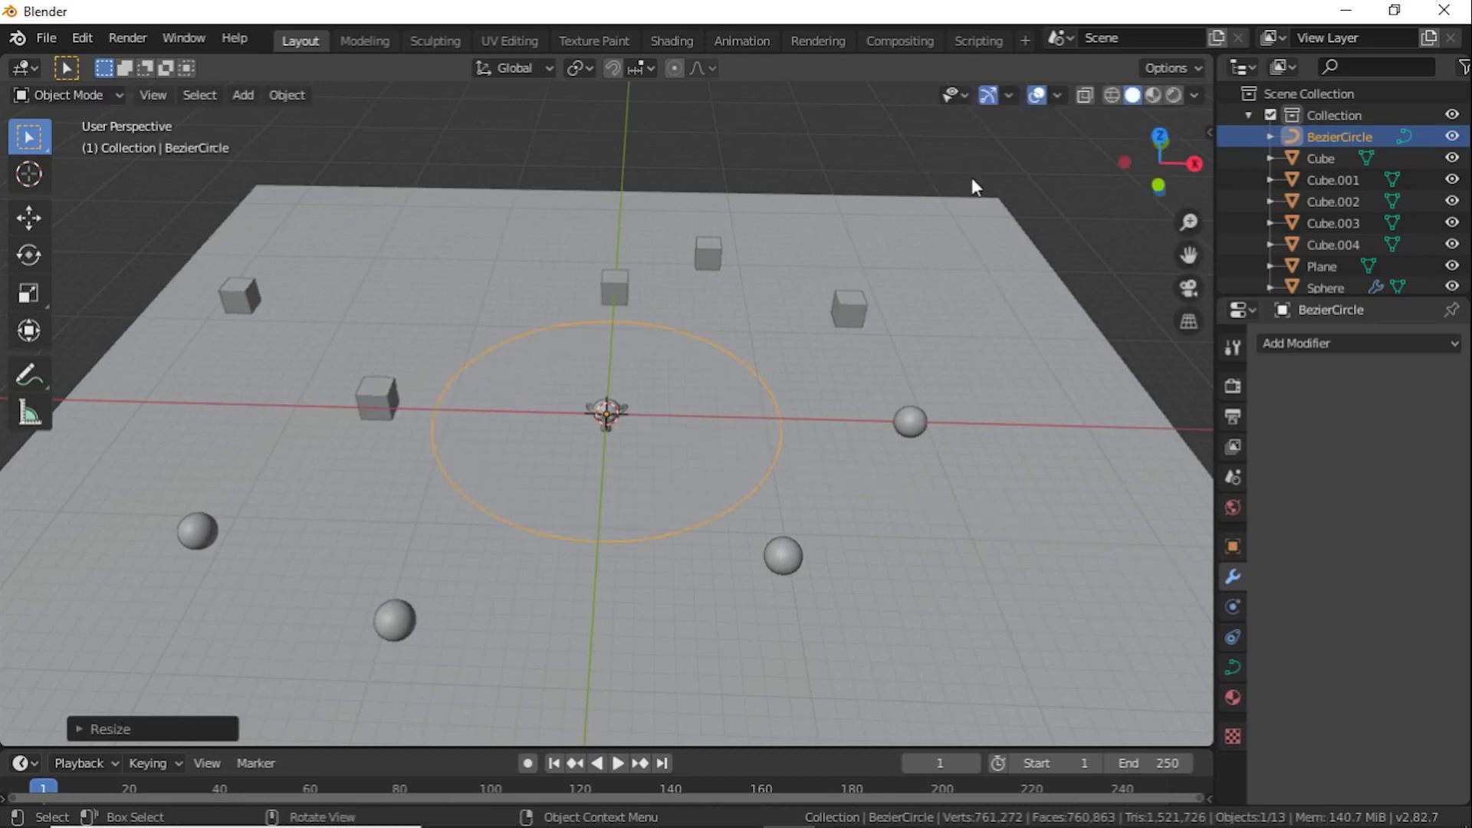
Raise the Bezier circle about 1 m along Z.
middle_drag(705, 469, 696, 405)
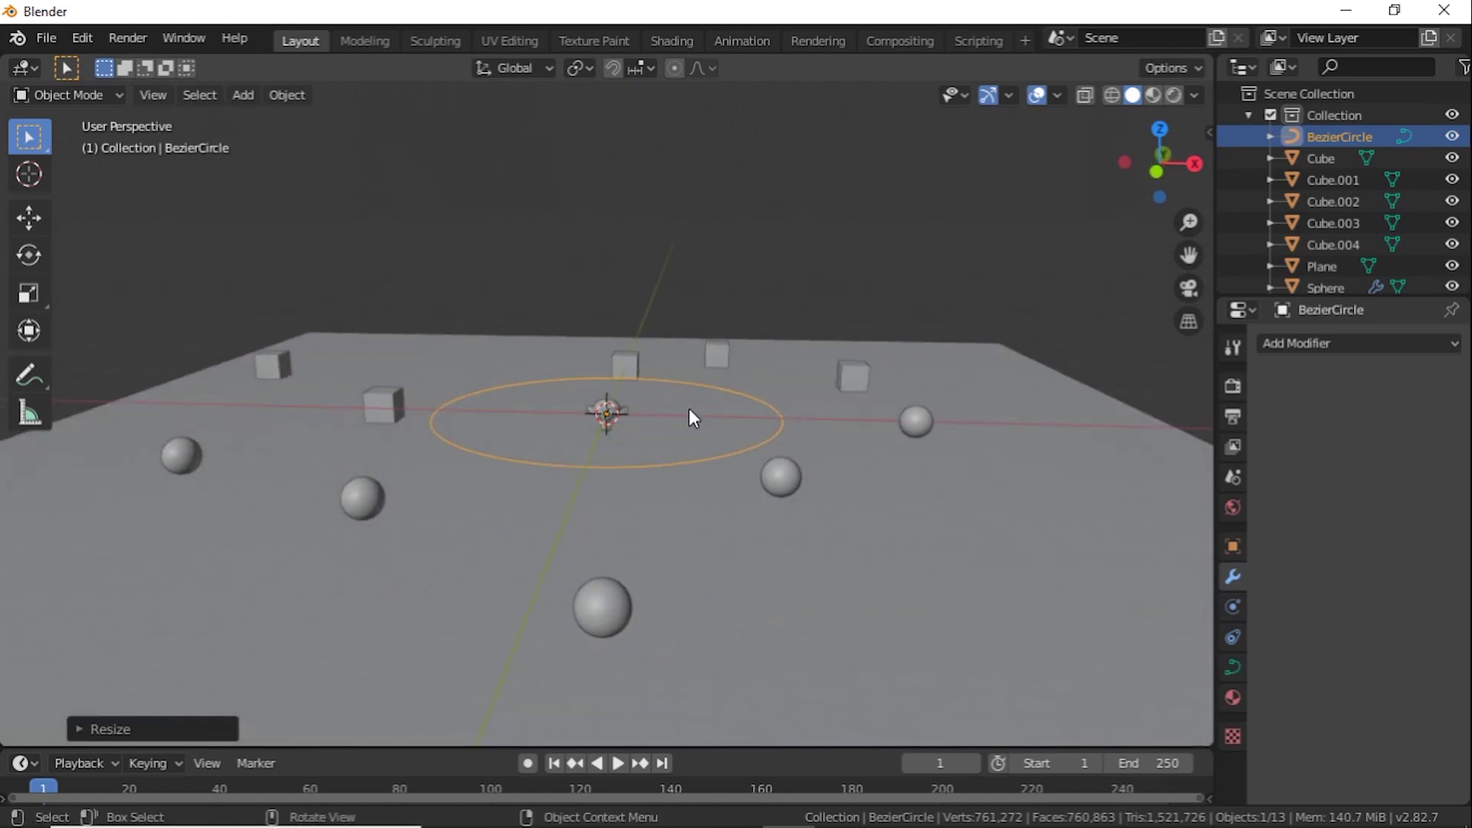
key(g)
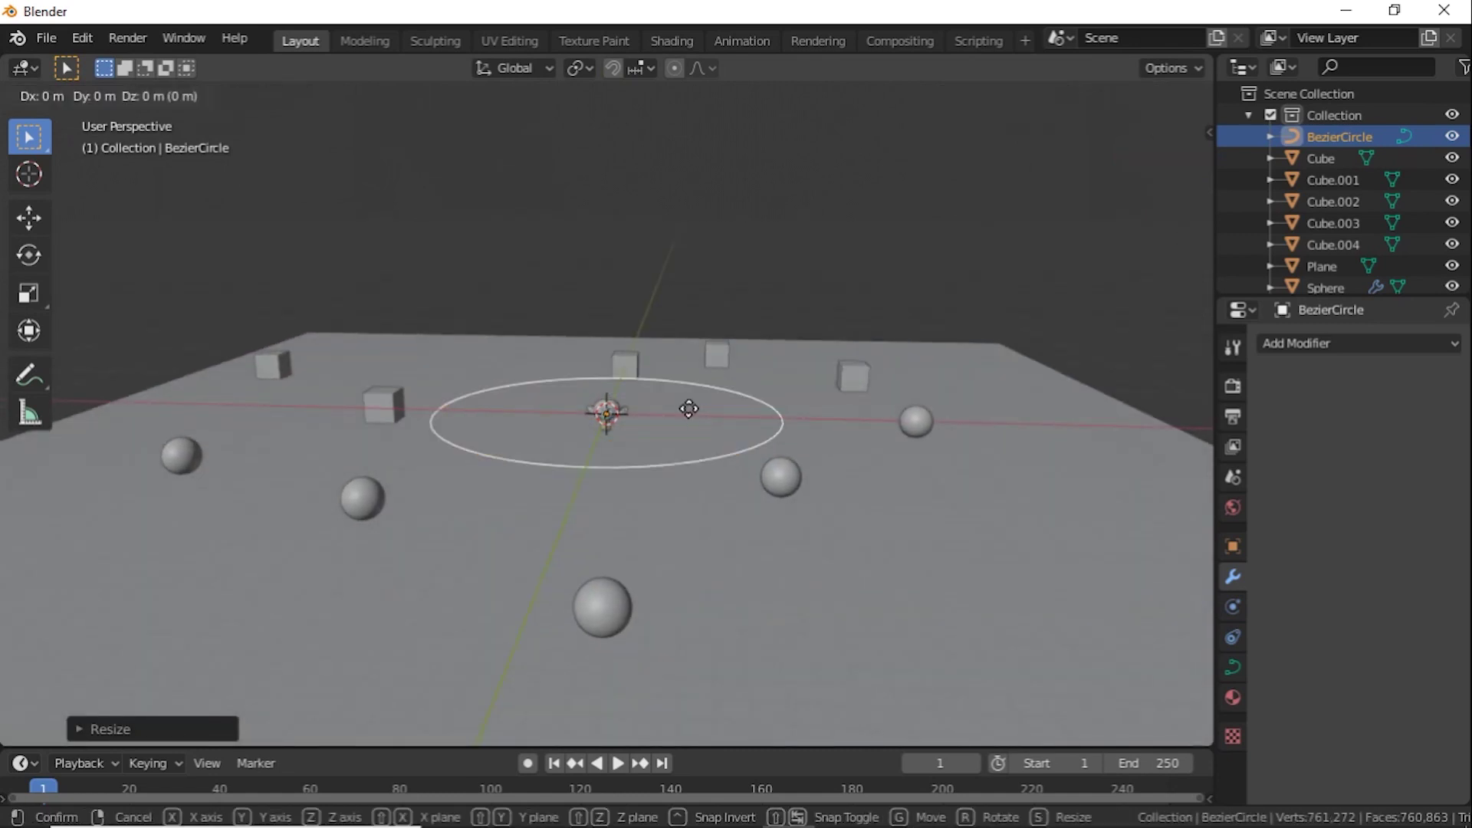
key(z)
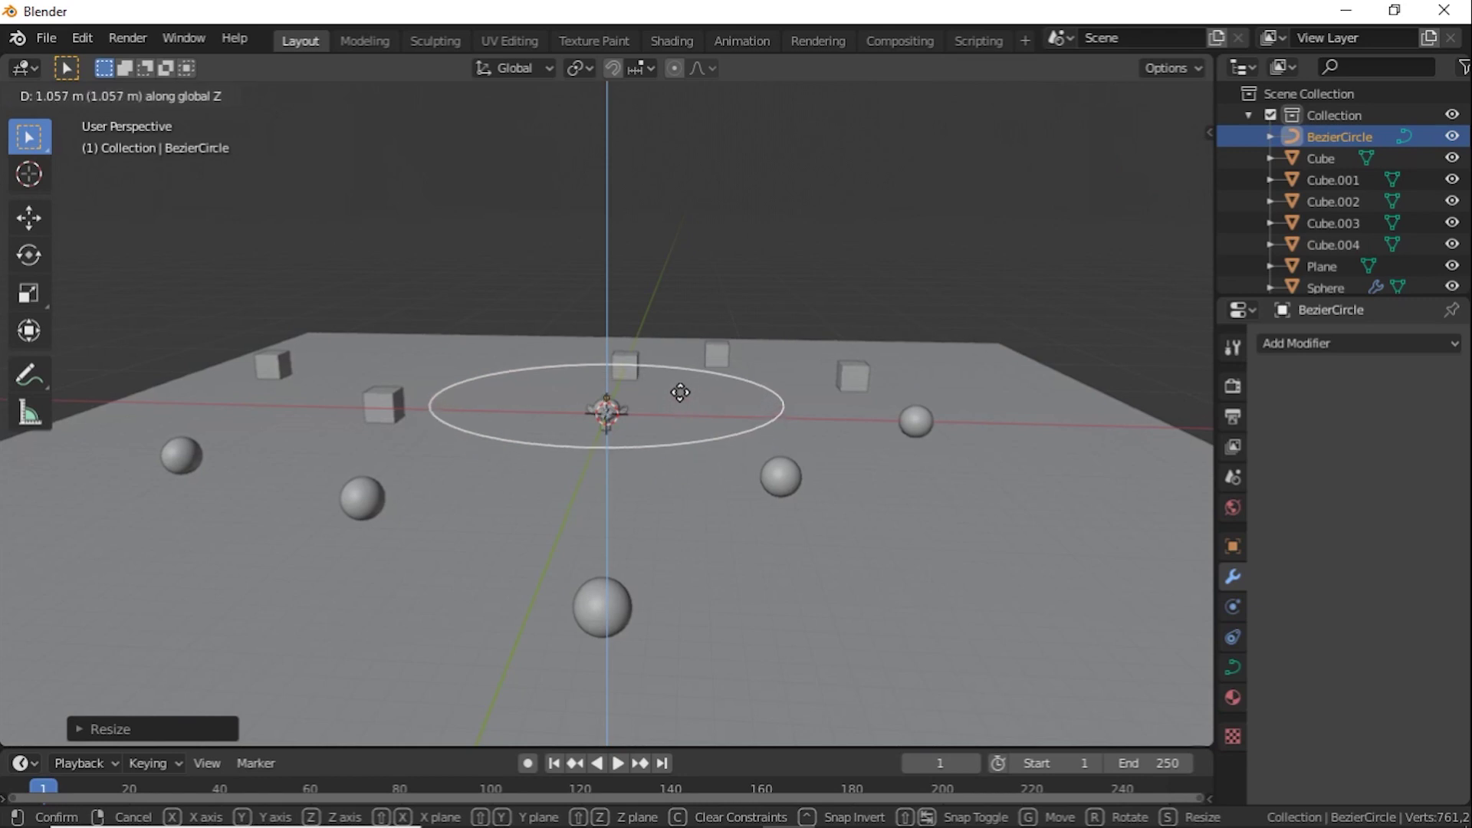
click(680, 392)
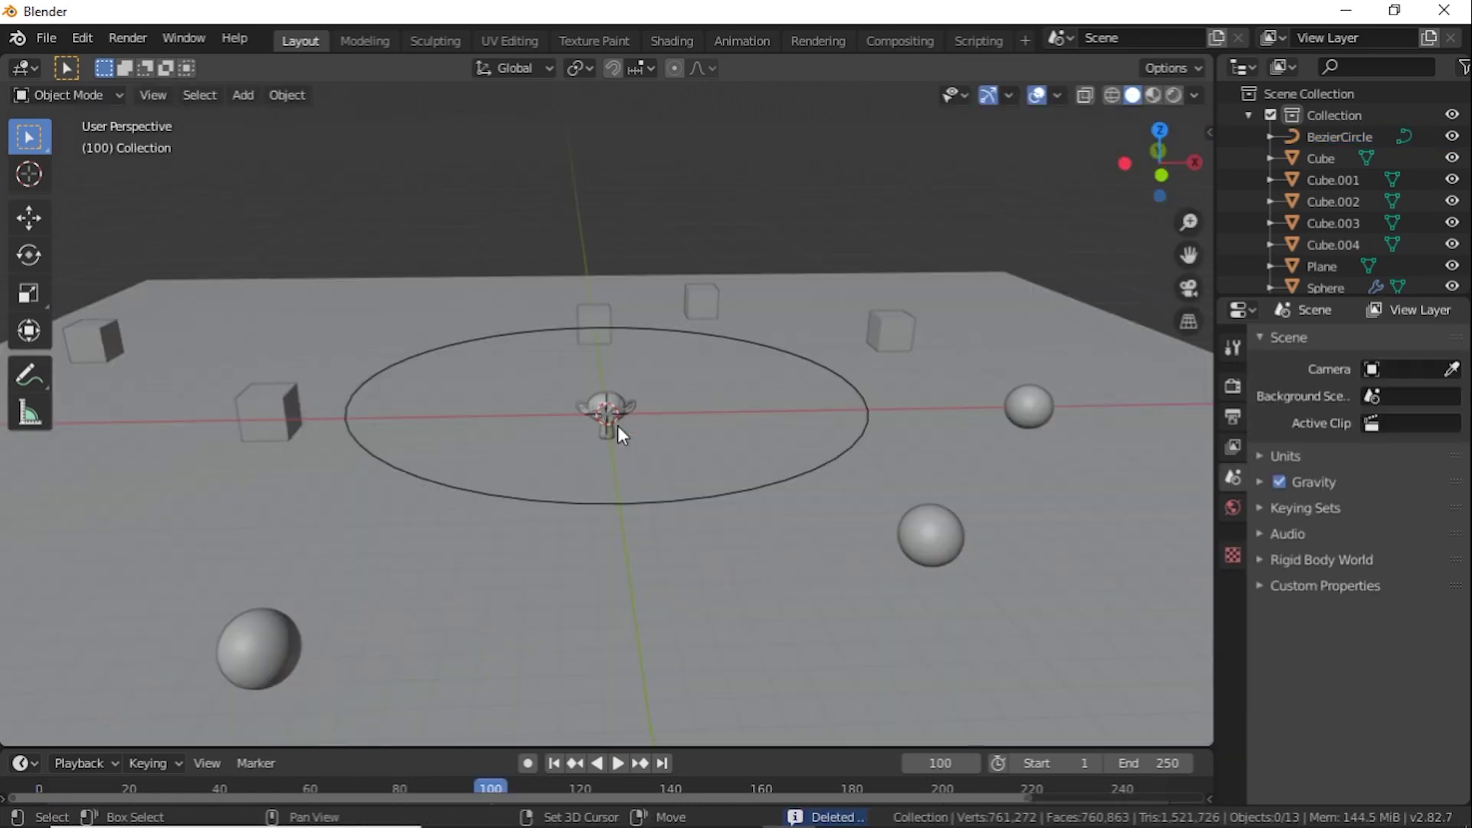
Add a camera to the scene.
key(shift+a)
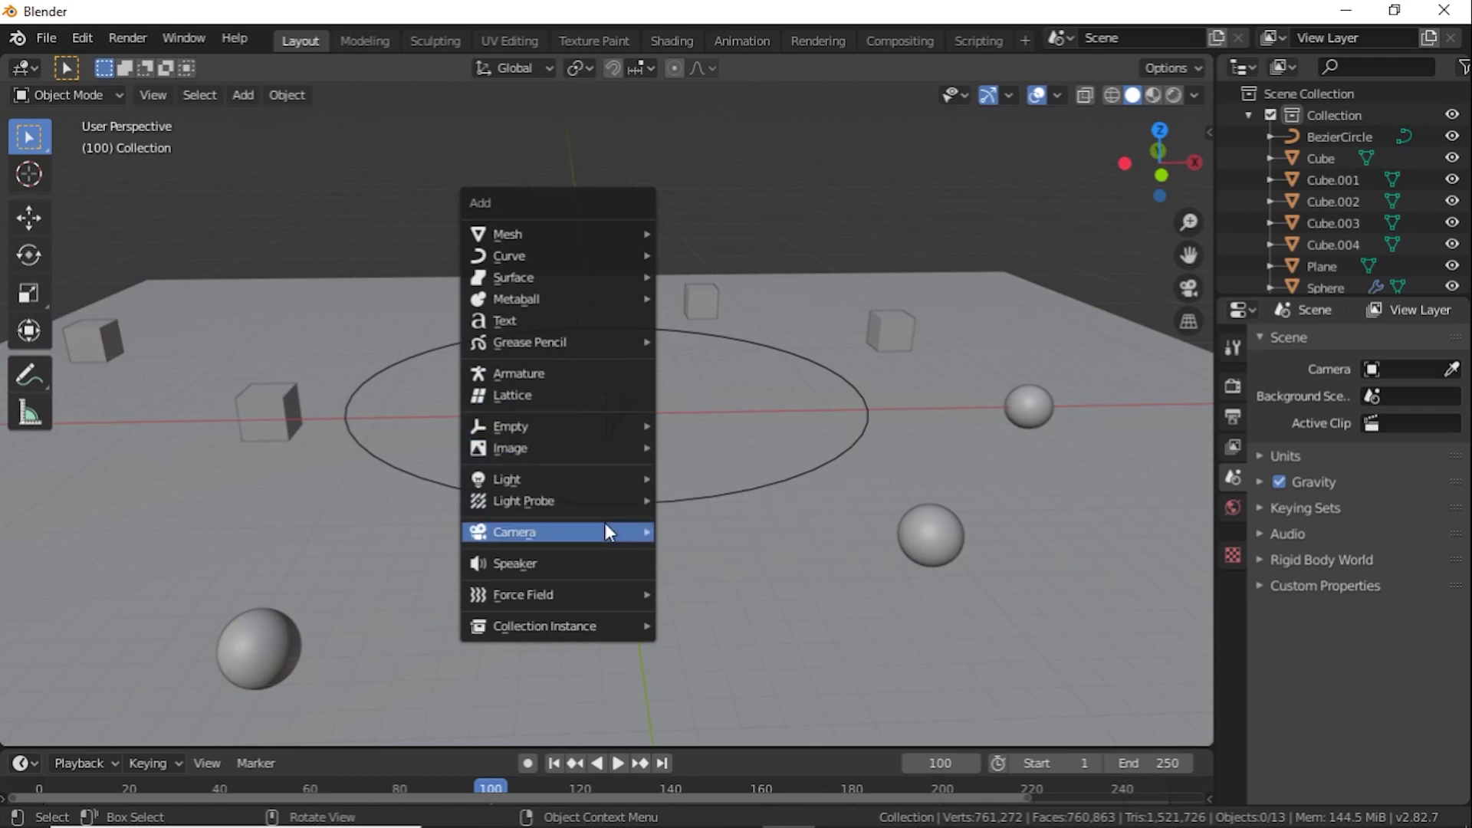
mouse_move(641, 532)
click(713, 533)
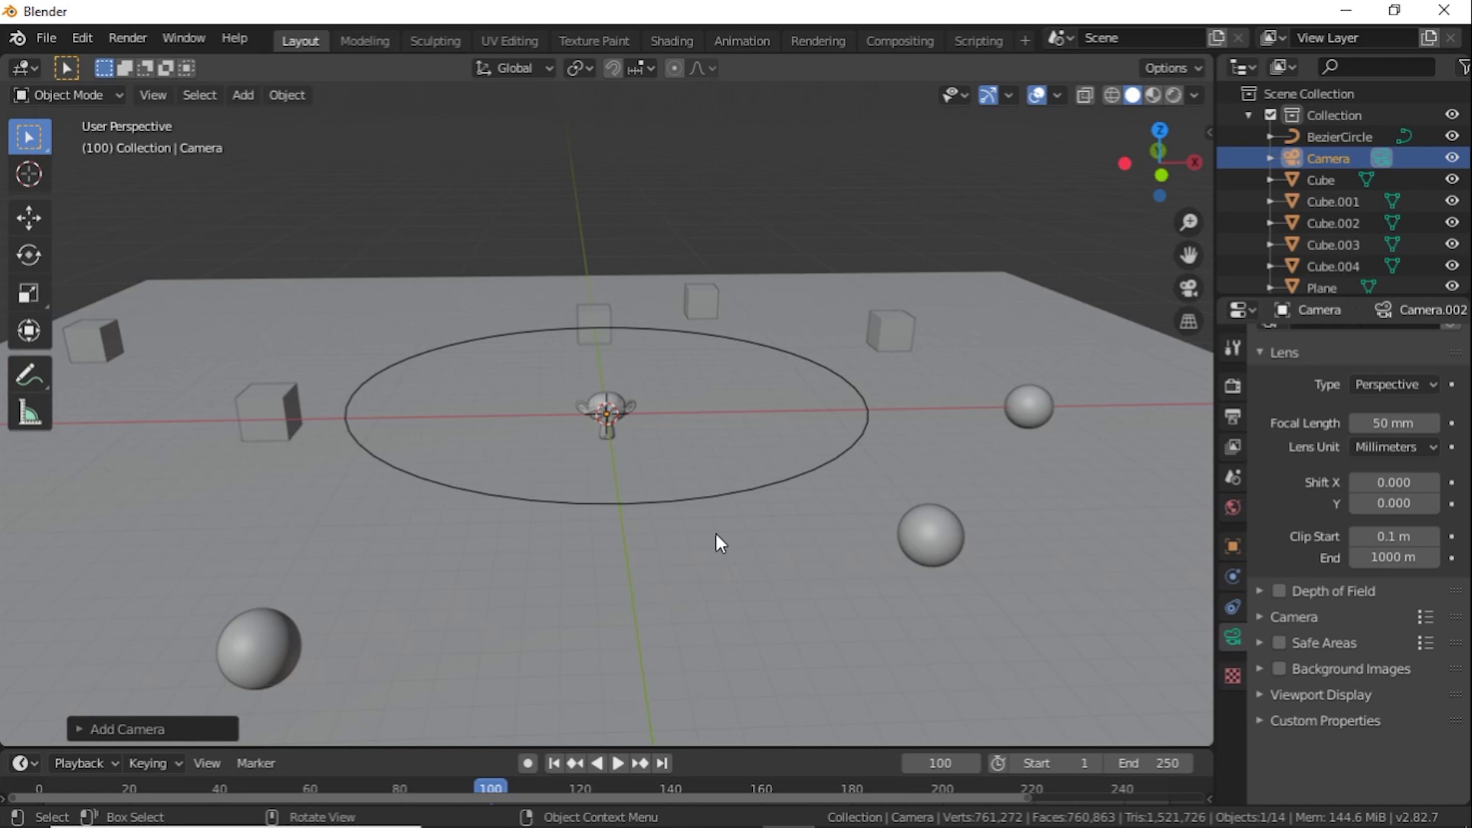
Slide the camera along Y onto the circle's near edge.
key(g)
key(y)
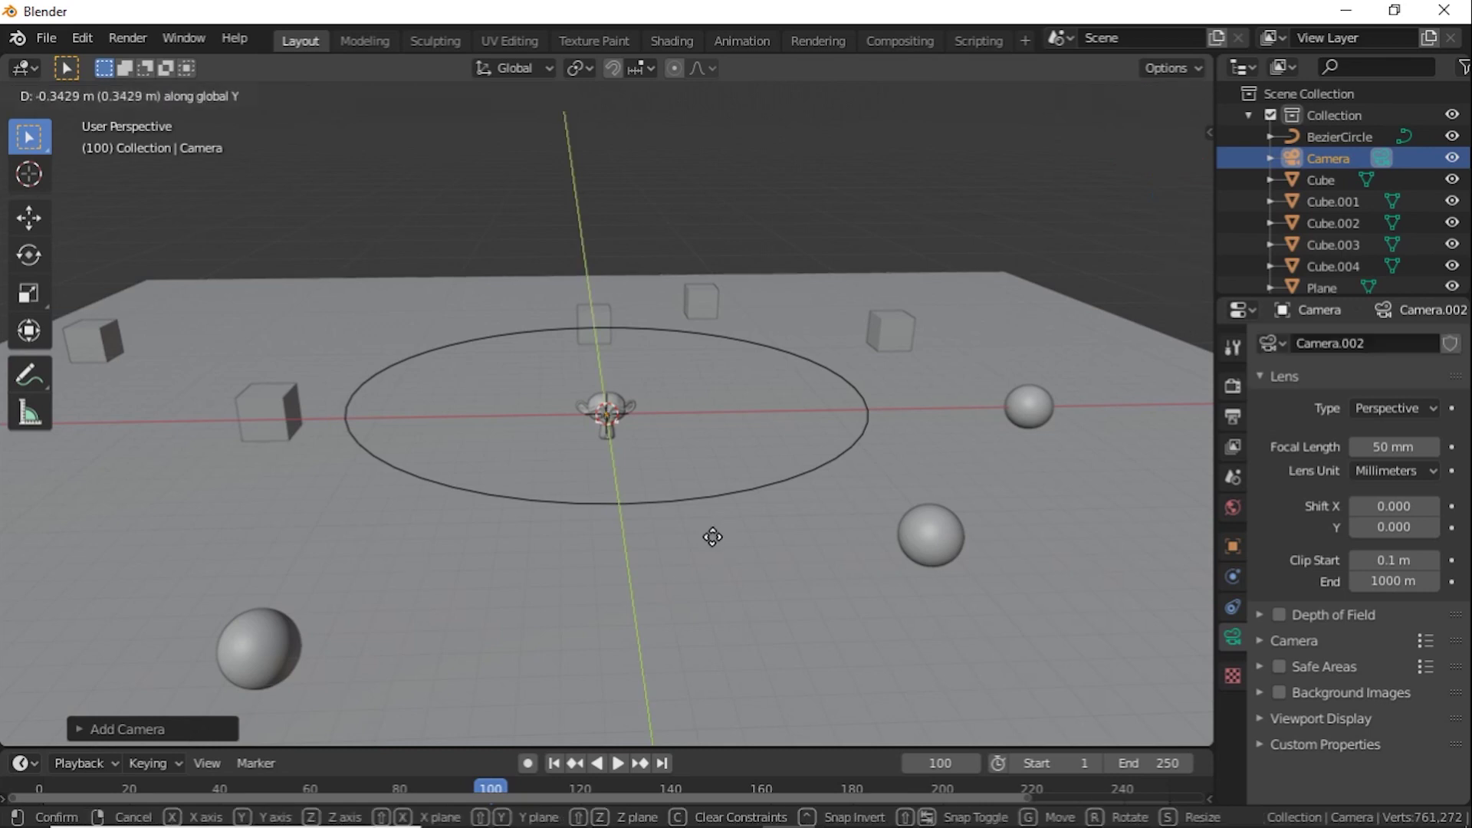
click(693, 639)
middle_drag(684, 628, 675, 152)
key(g)
key(y)
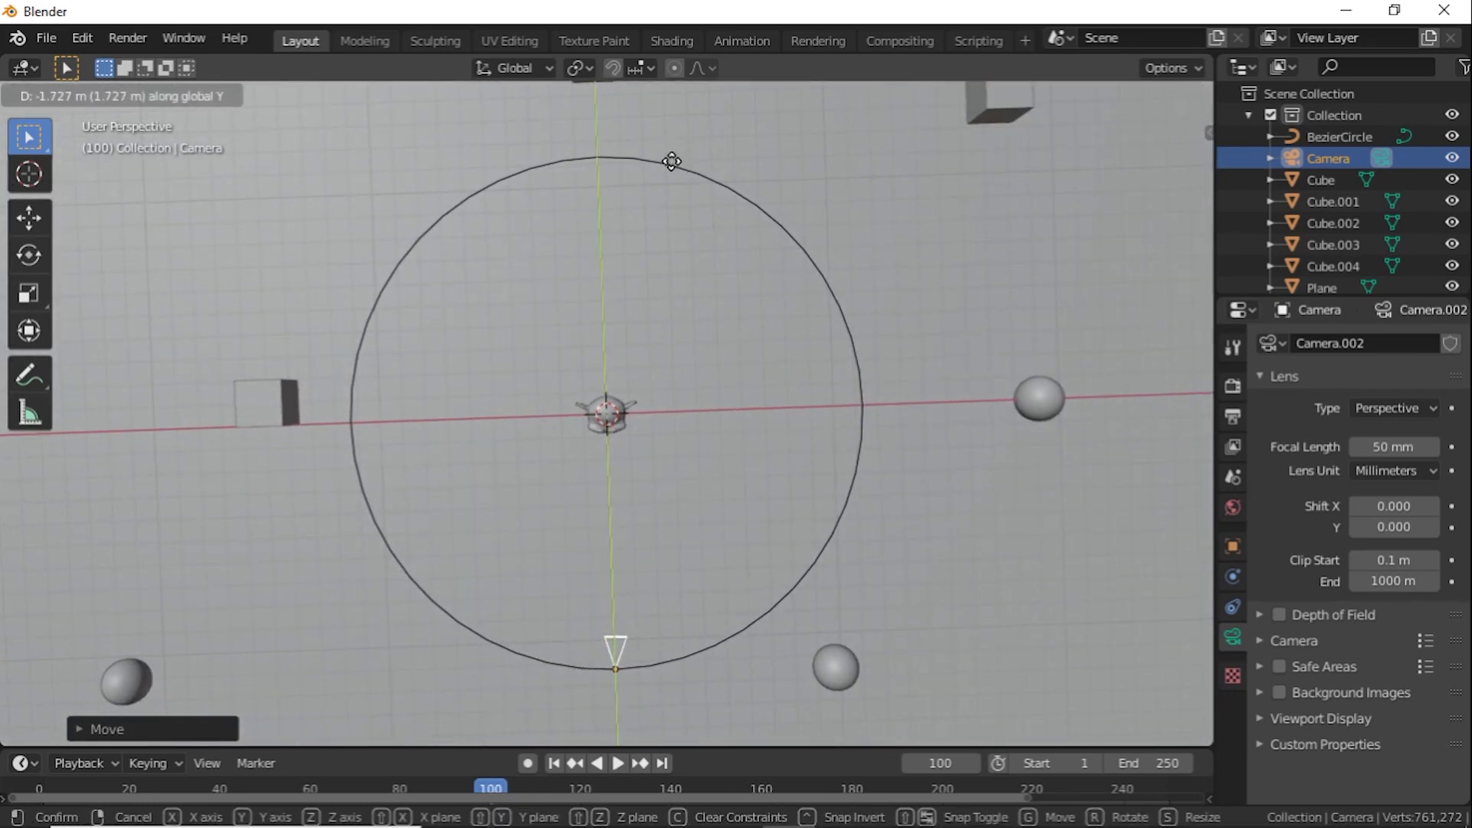
click(672, 161)
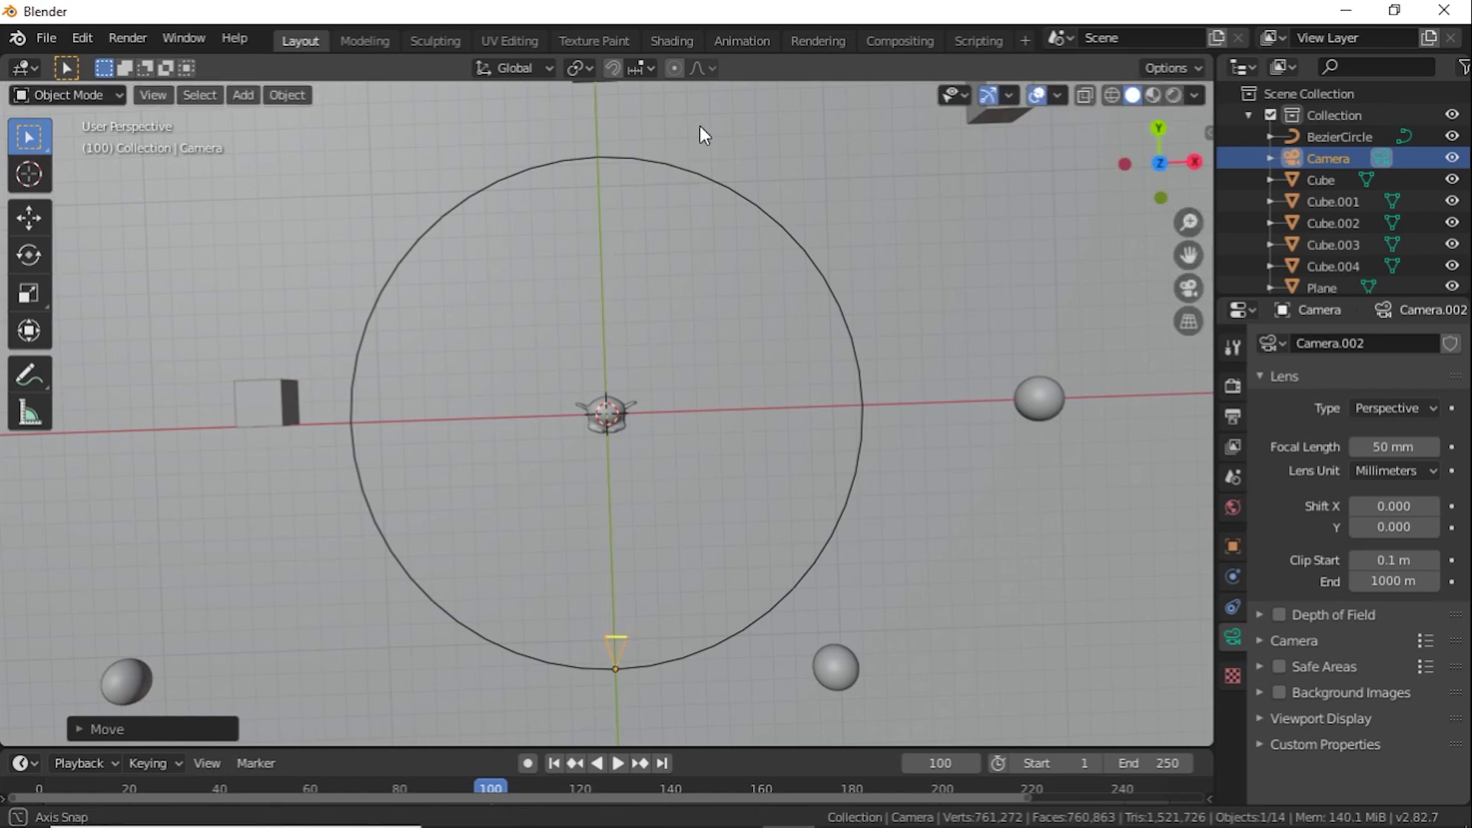
Raise the camera vertically to the Bezier circle's height.
middle_drag(698, 126, 923, 554)
scroll(925, 549, up, 2)
key(g)
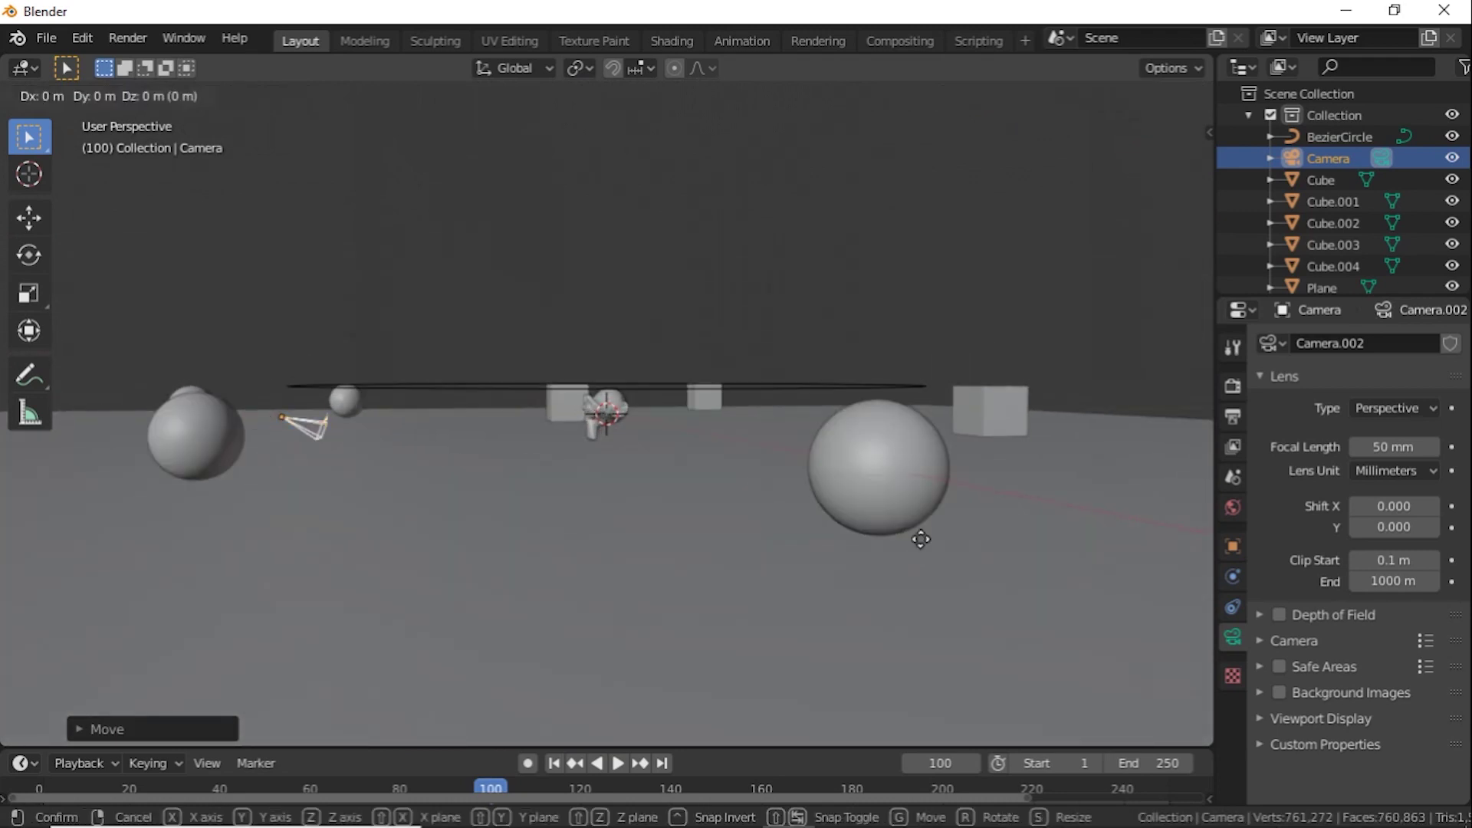
key(z)
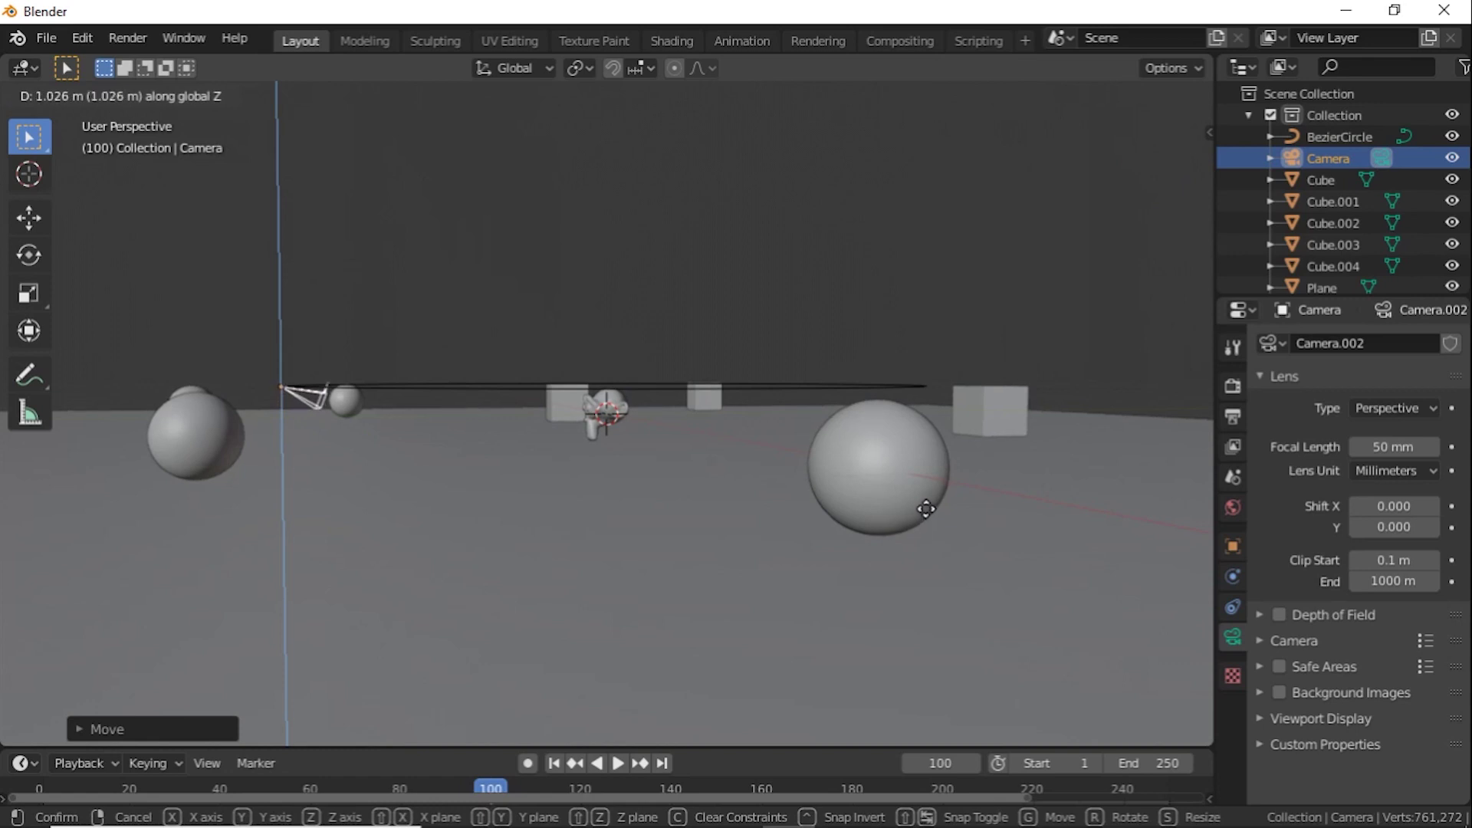
click(928, 520)
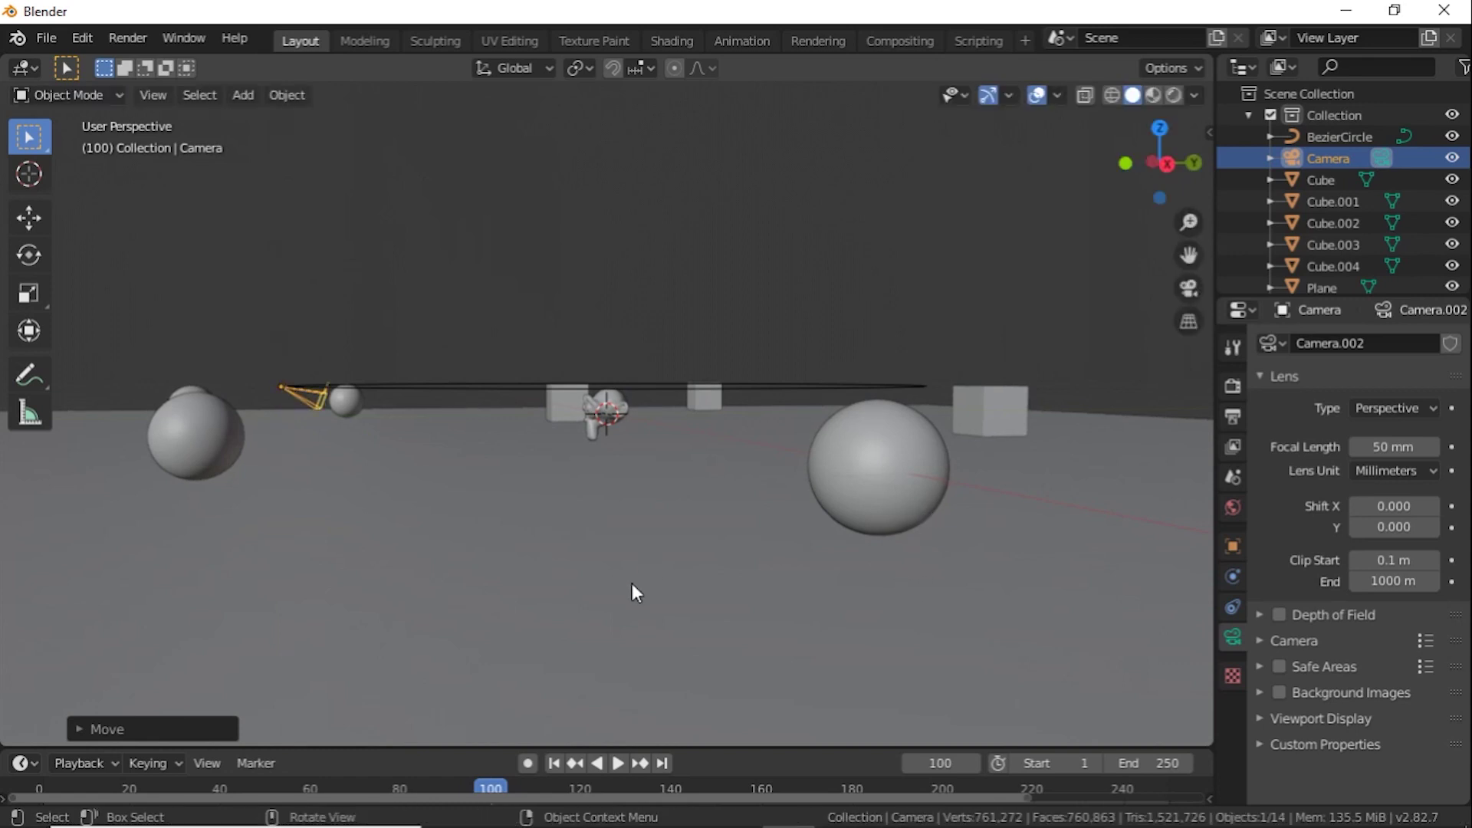
Adjust the camera along Y so it sits exactly on the circle's rim.
middle_drag(637, 587, 862, 182)
scroll(798, 115, up, 2)
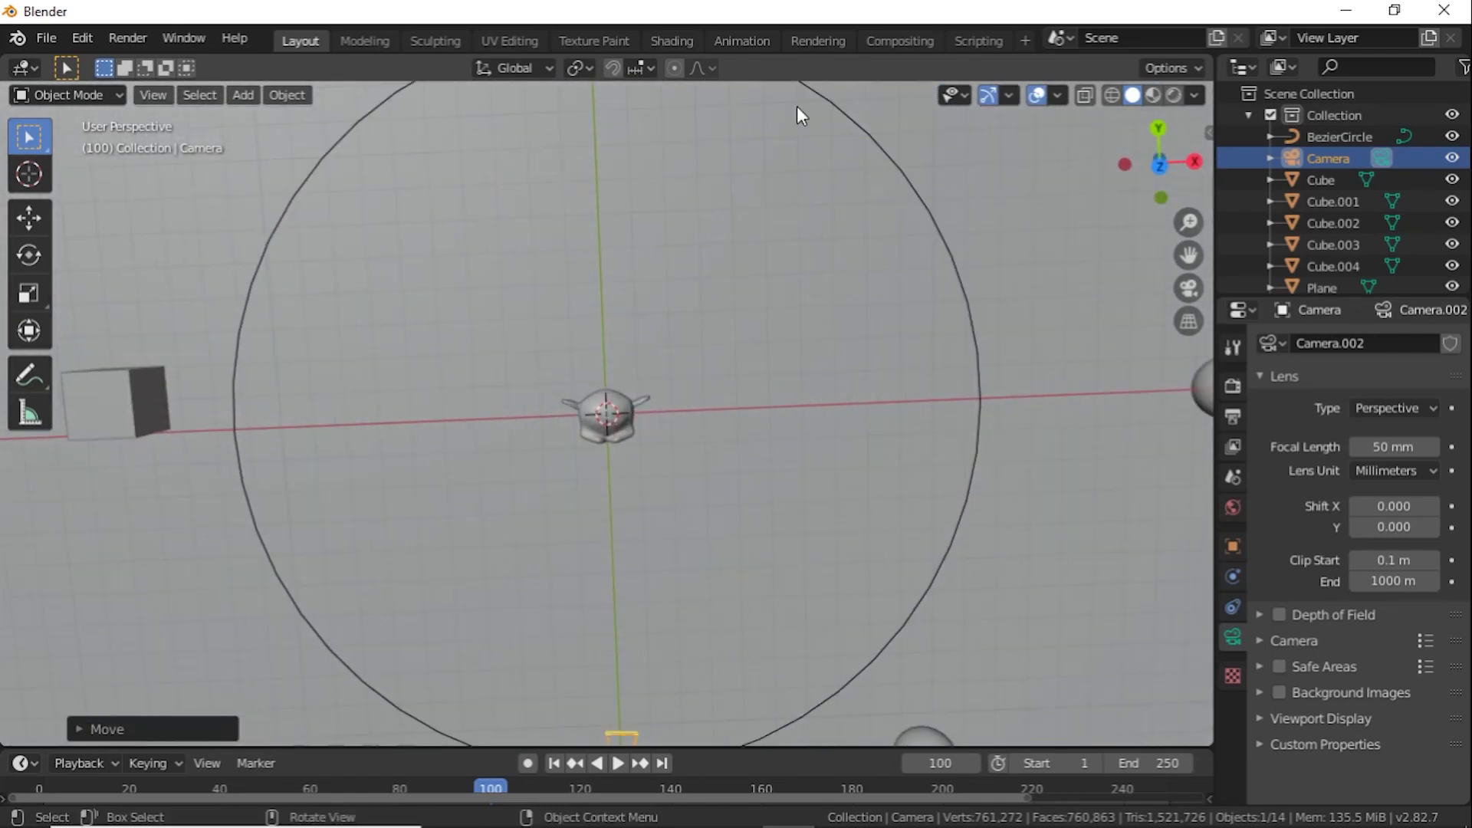
scroll(769, 275, down, 2)
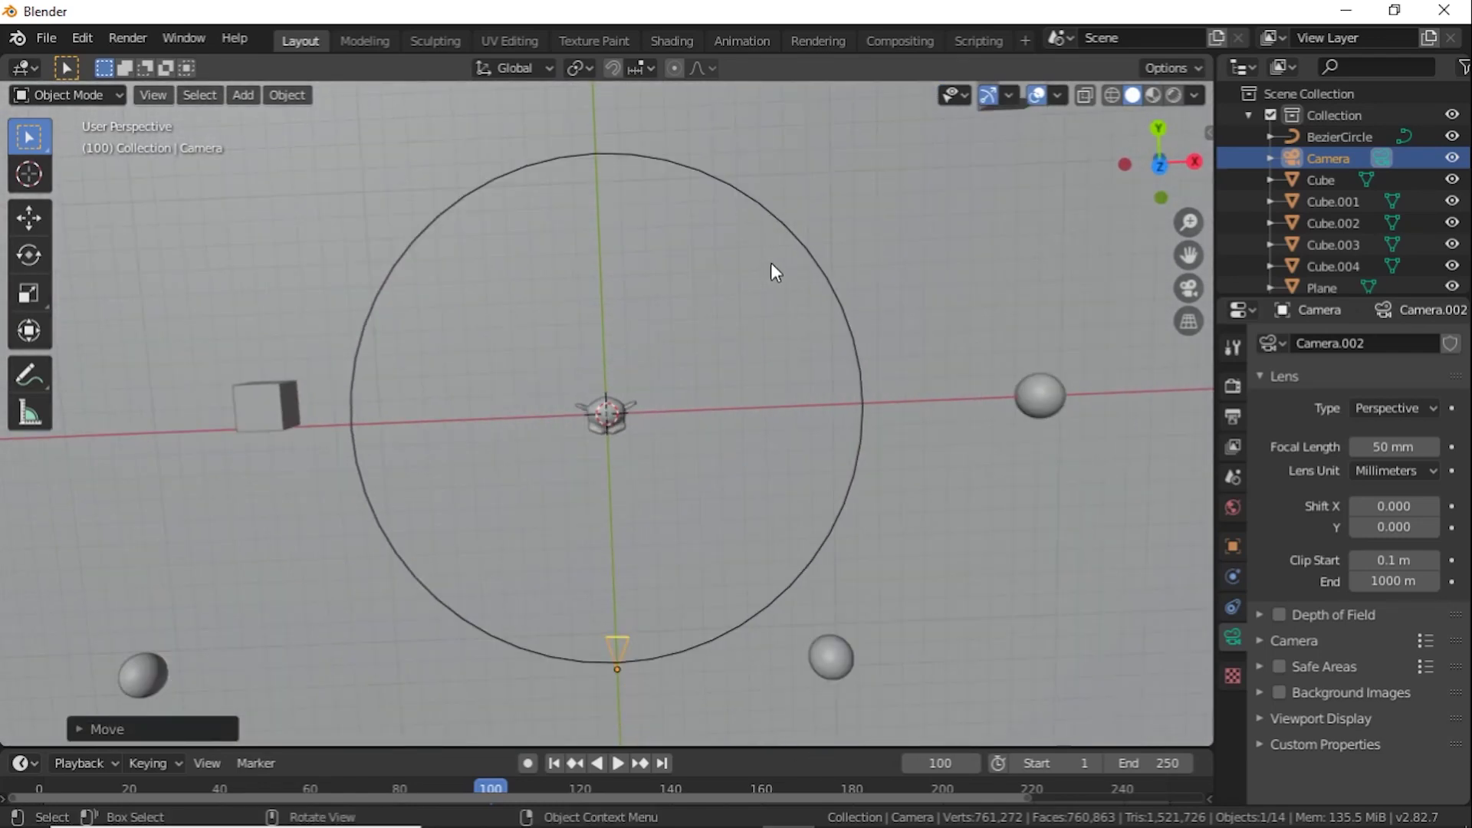
middle_drag(771, 262, 770, 251)
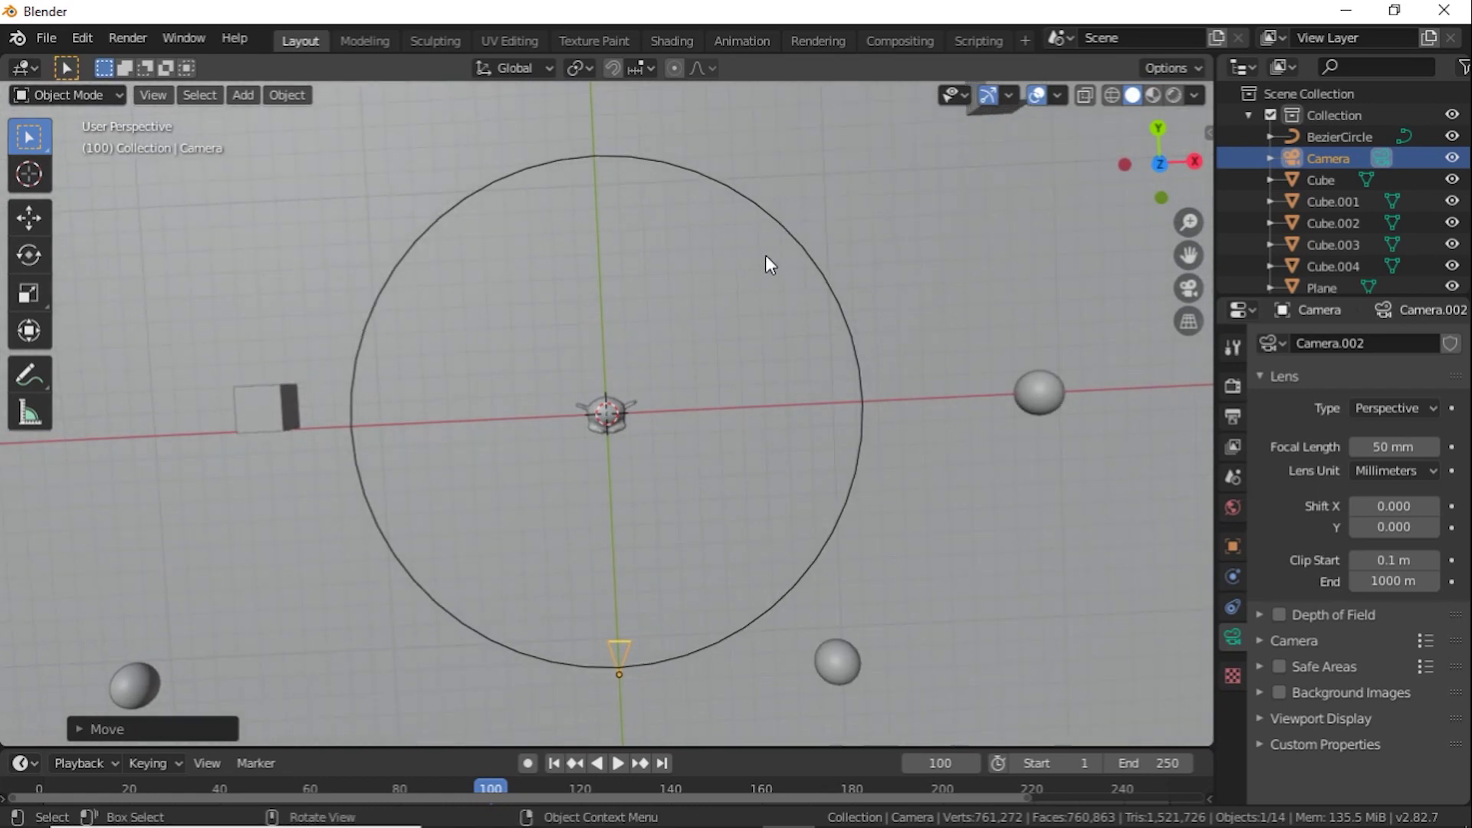
key(g)
key(y)
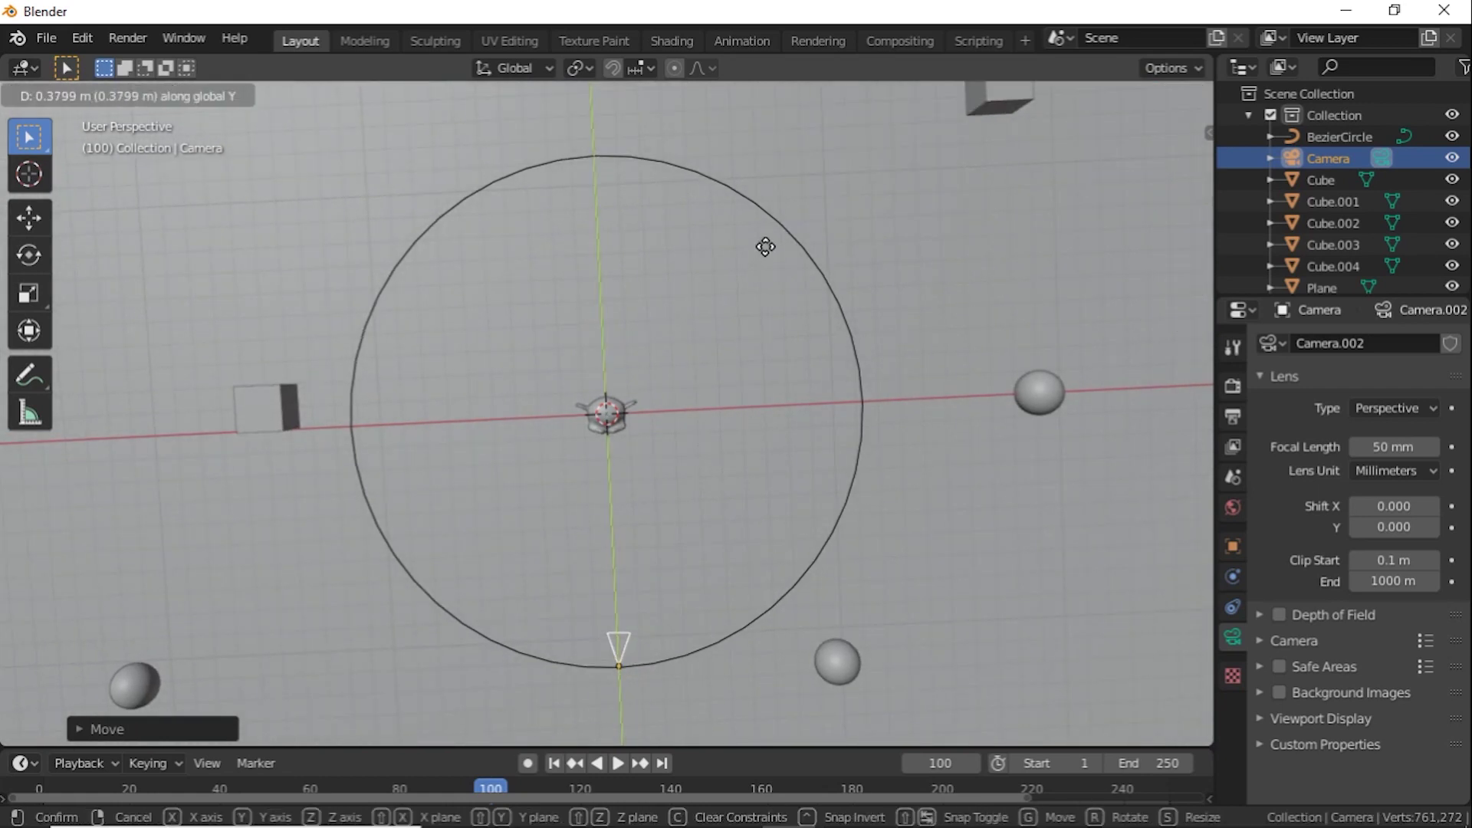
click(765, 247)
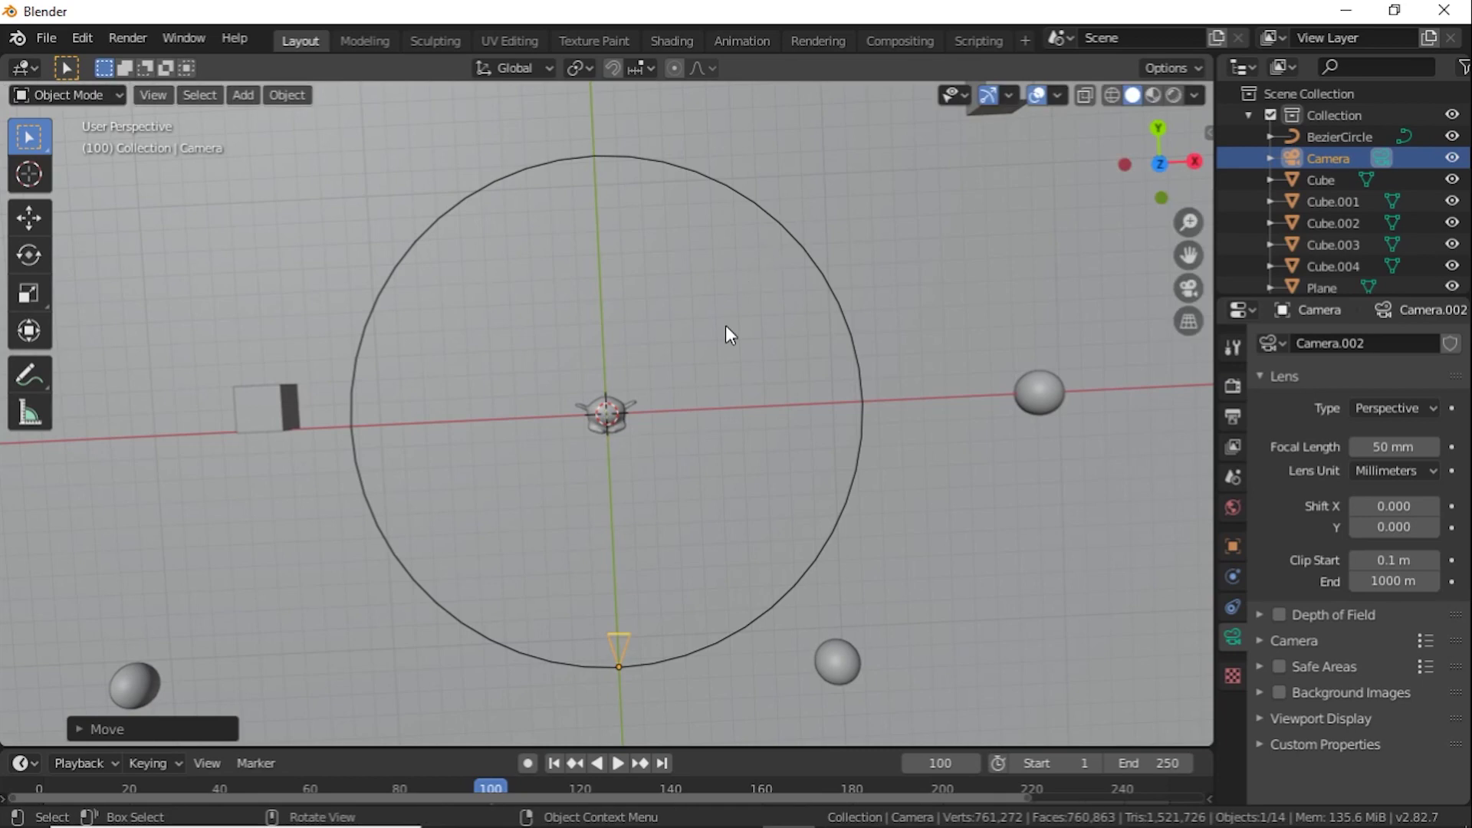
middle_drag(734, 391, 690, 471)
Parent the camera to the BezierCircle with Follow Path, then rewind and play back to check the motion.
shift+click(404, 500)
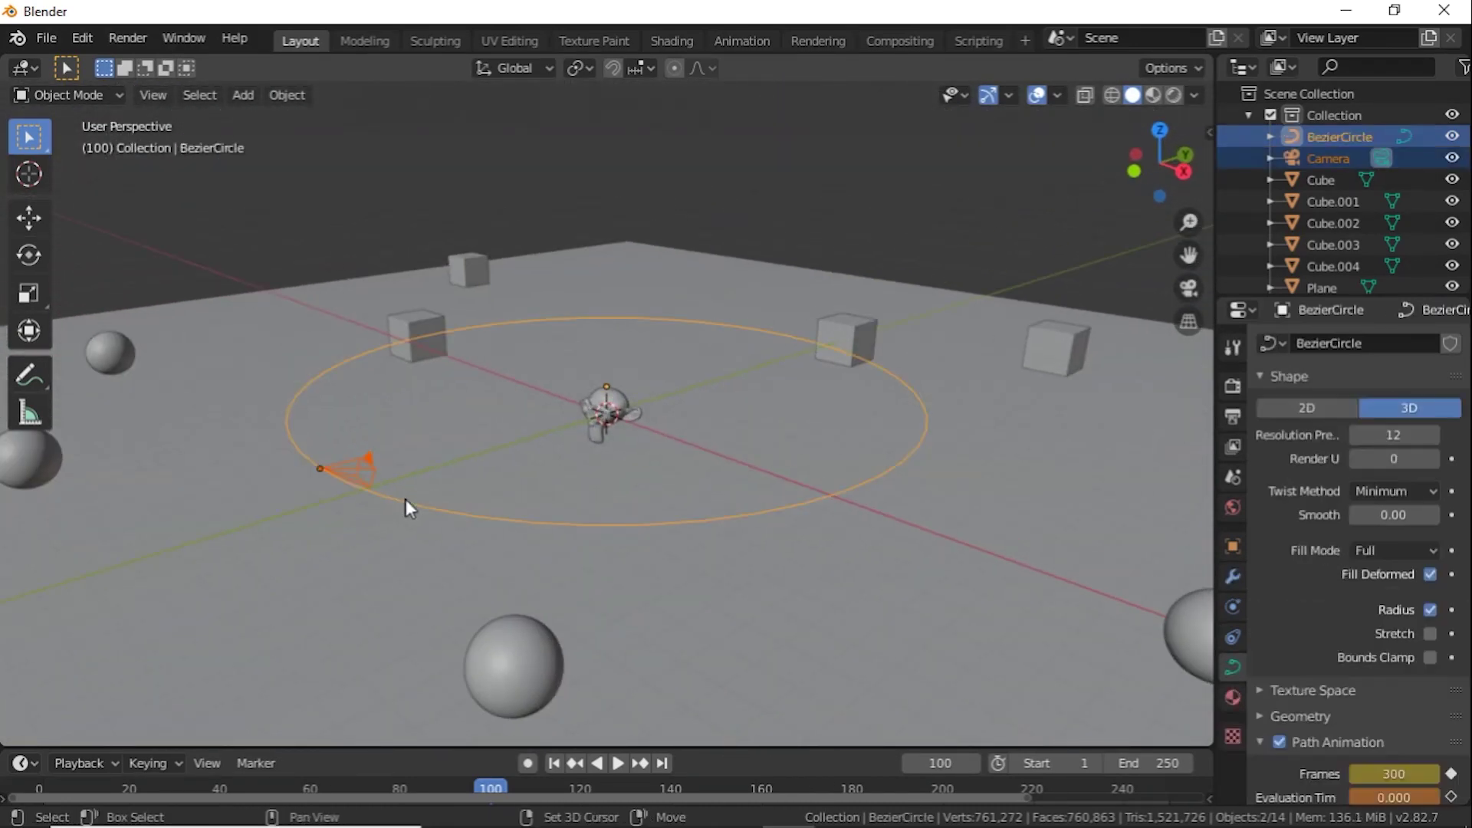
key(ctrl)
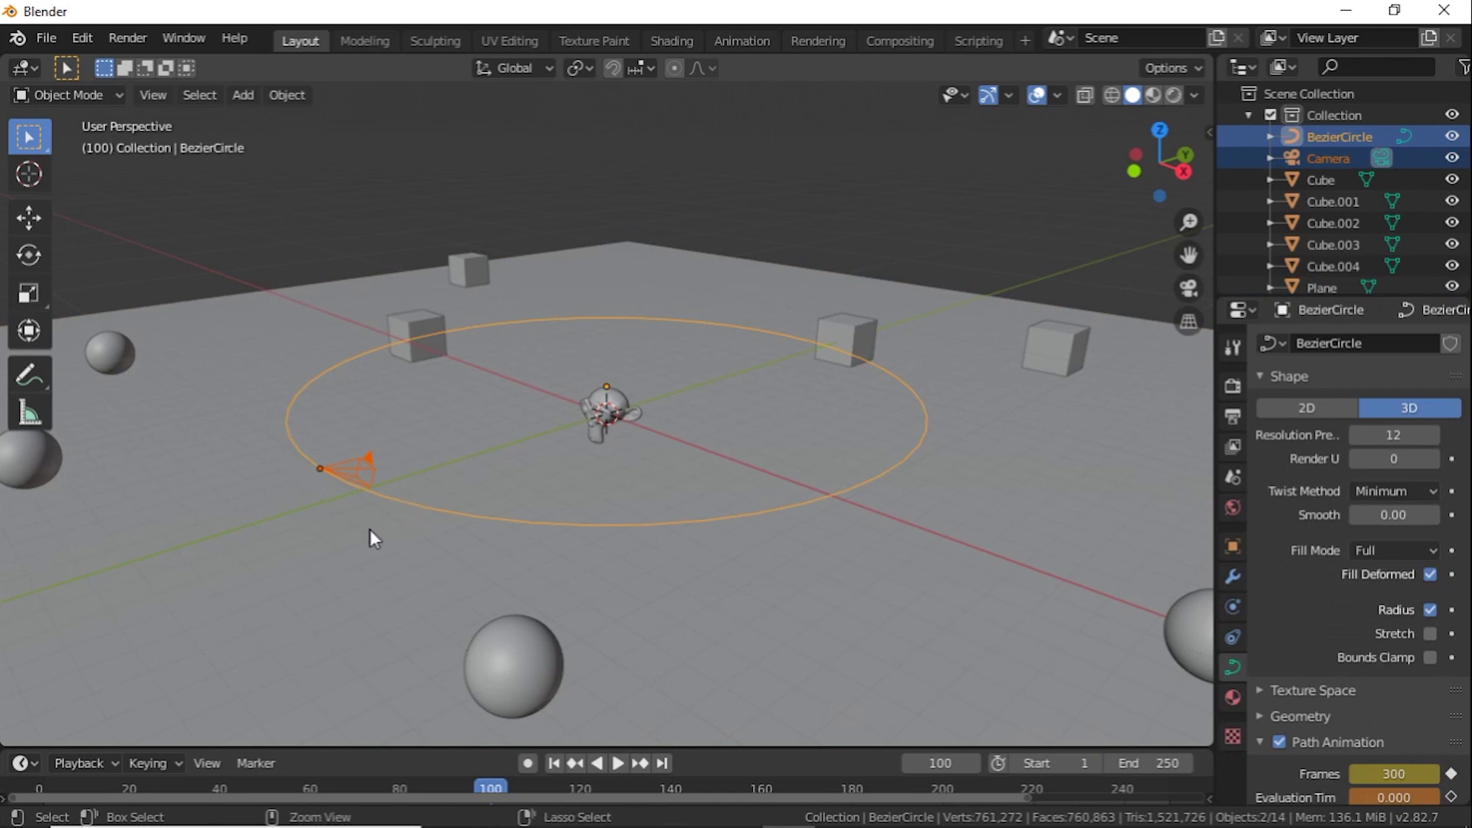
key(ctrl+p)
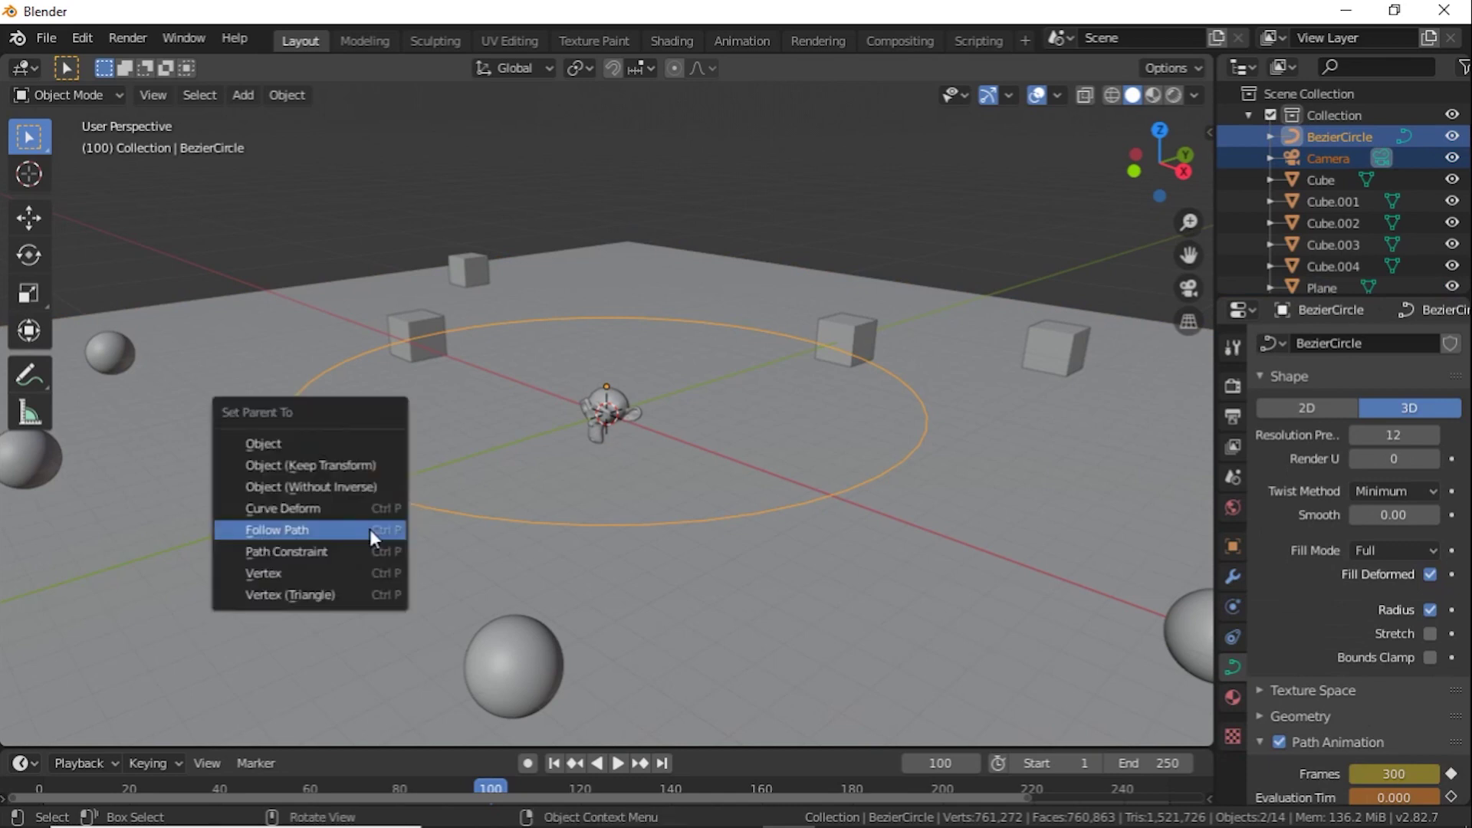
click(371, 529)
click(774, 790)
drag(766, 784, 26, 789)
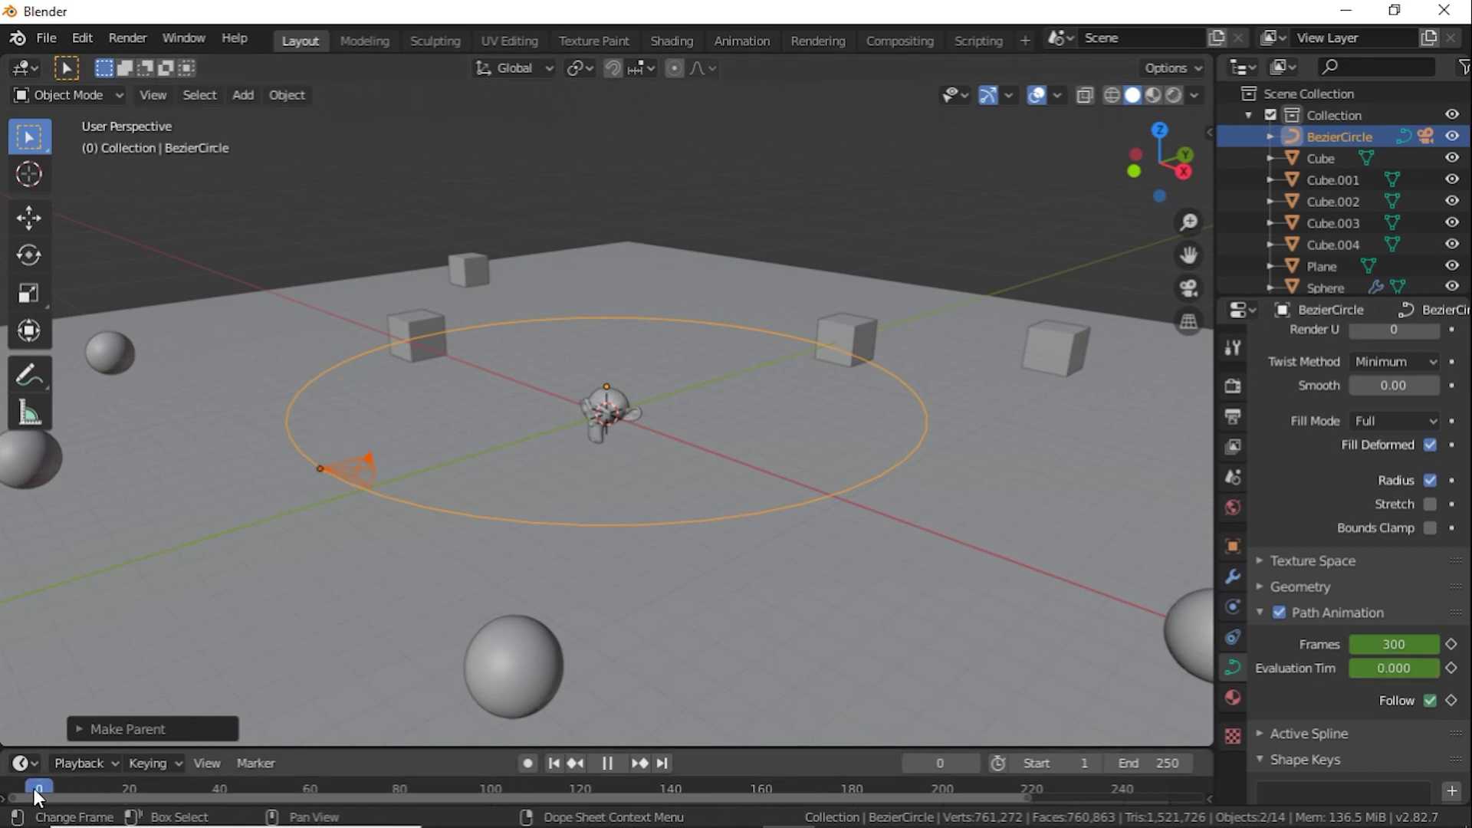
key(space)
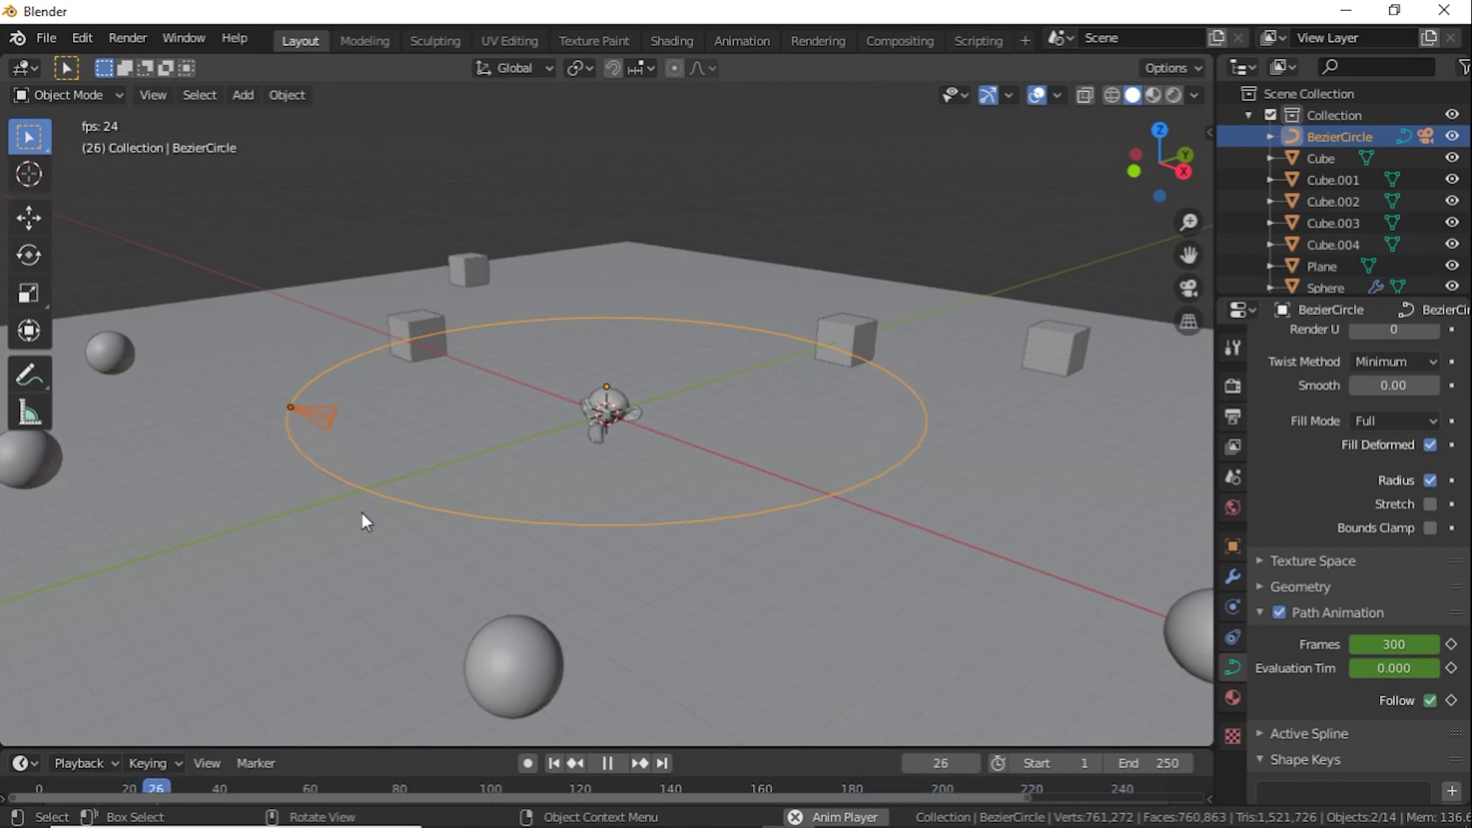
key(space)
Set the animation's end frame to 300.
click(1187, 762)
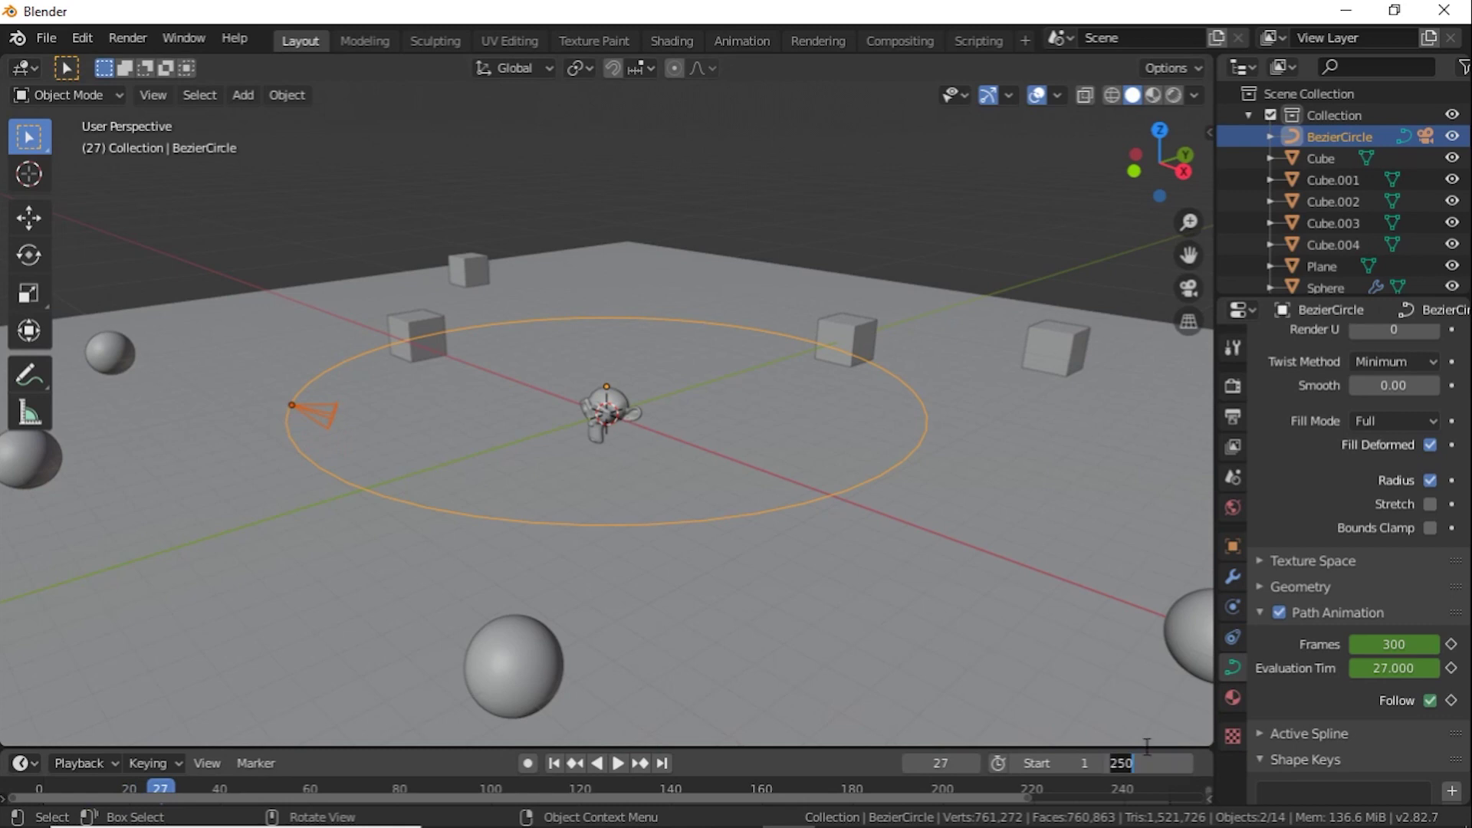
text(300)
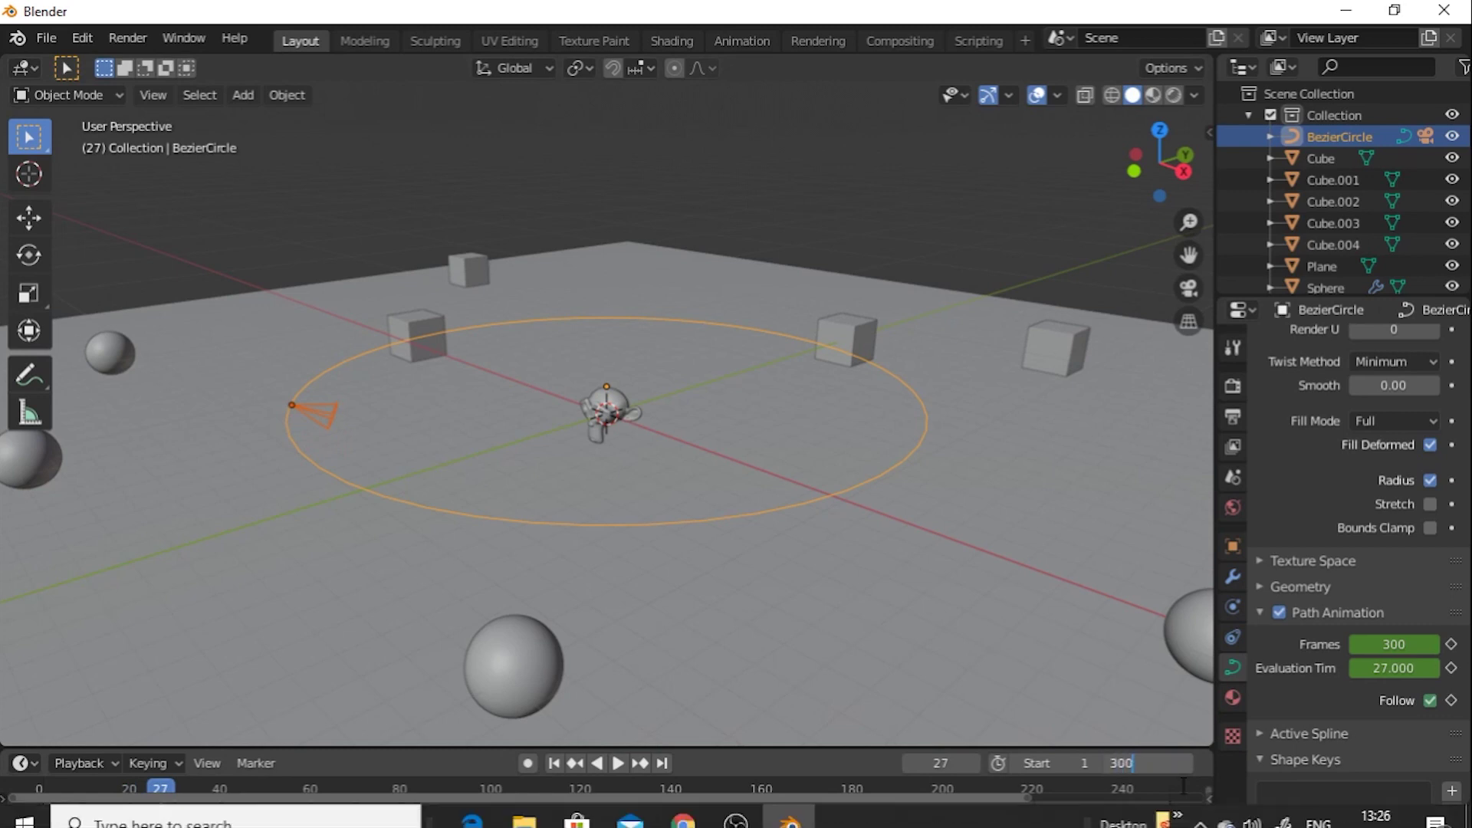
key(Return)
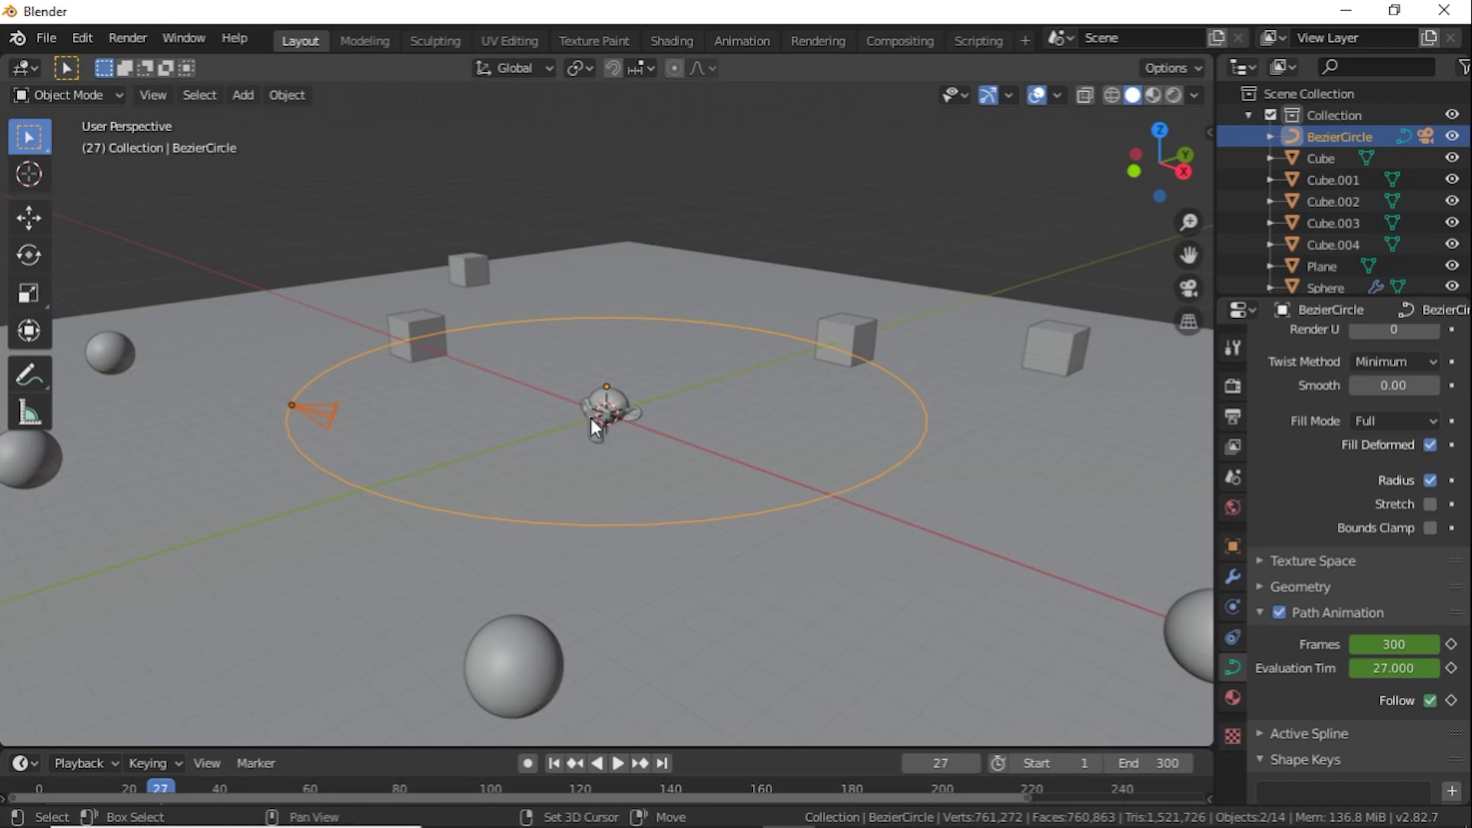
Add a Plain Axes empty at the scene centre, scale it up slightly, and select the camera.
key(shift+a)
mouse_move(591, 417)
mouse_move(569, 316)
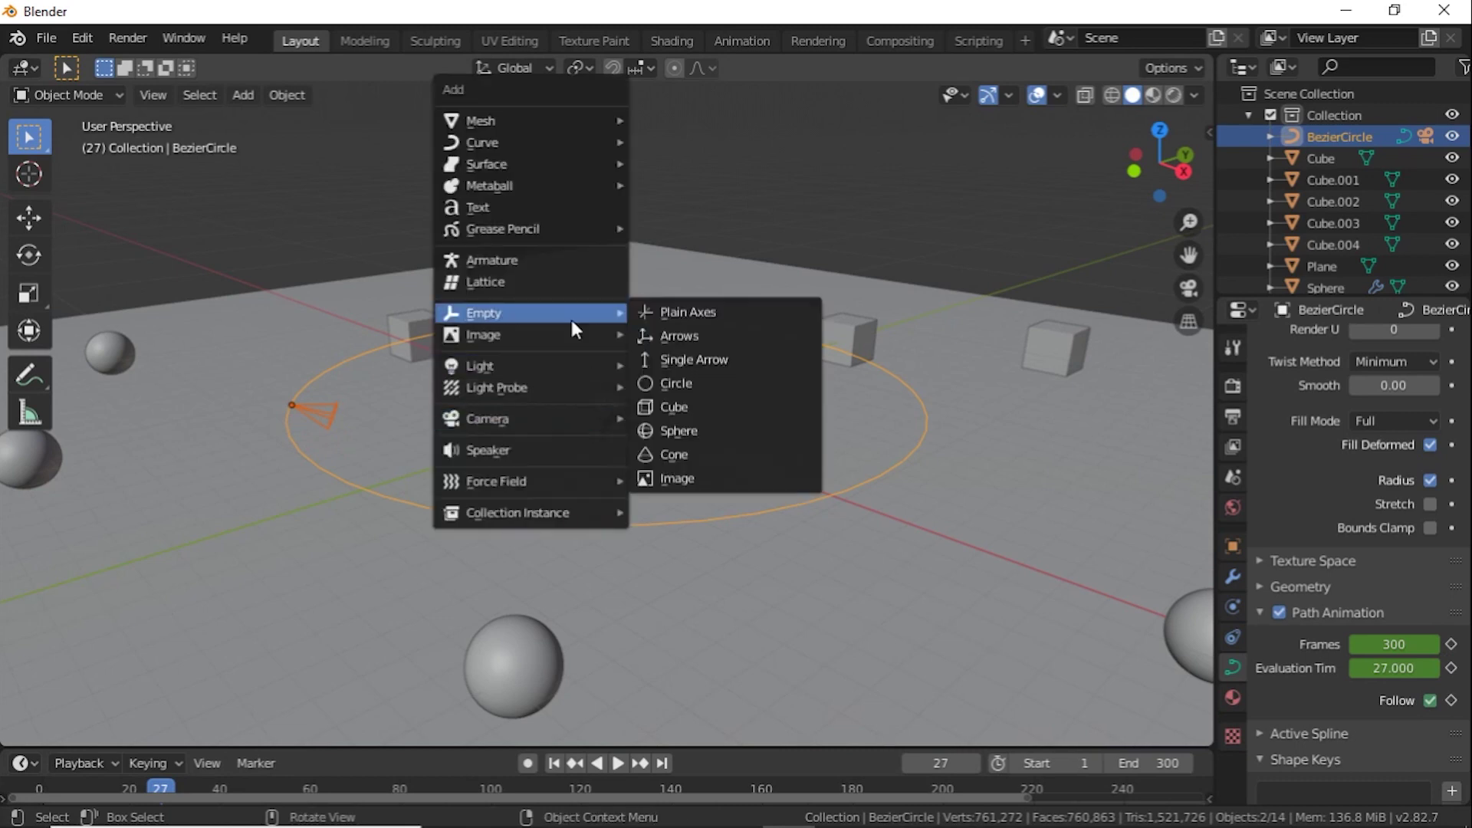
click(682, 310)
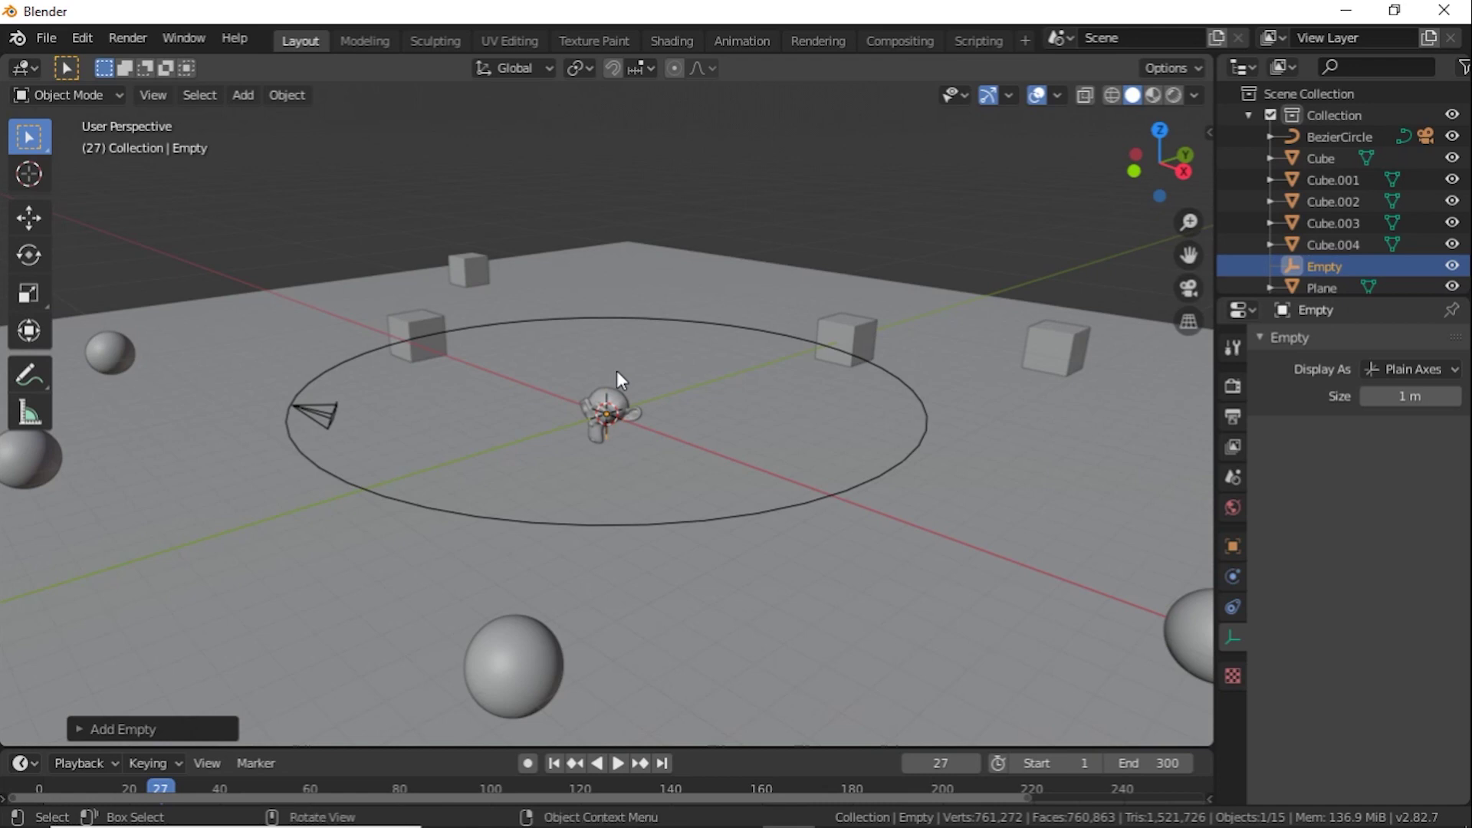
key(s)
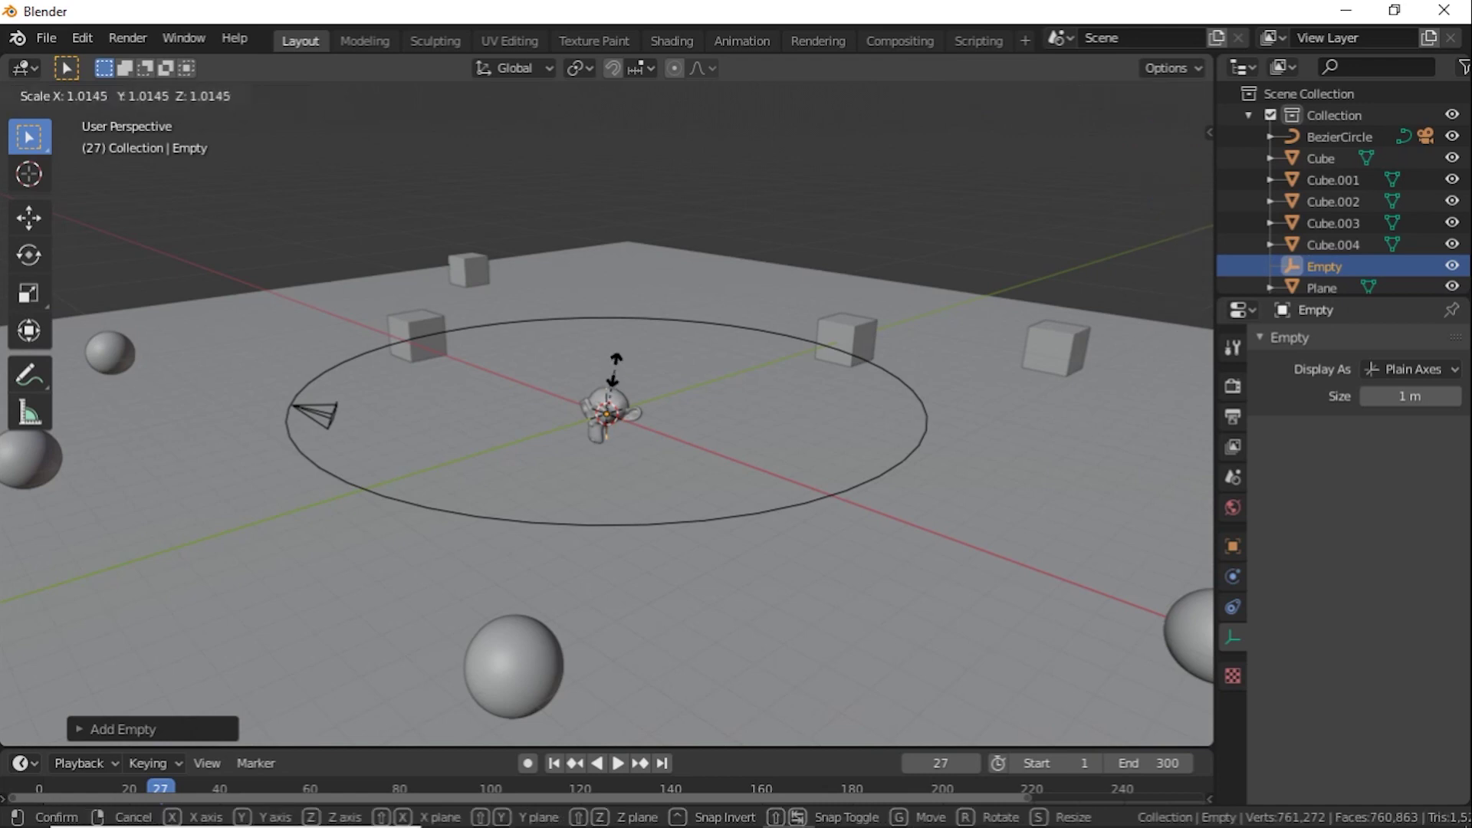
click(631, 340)
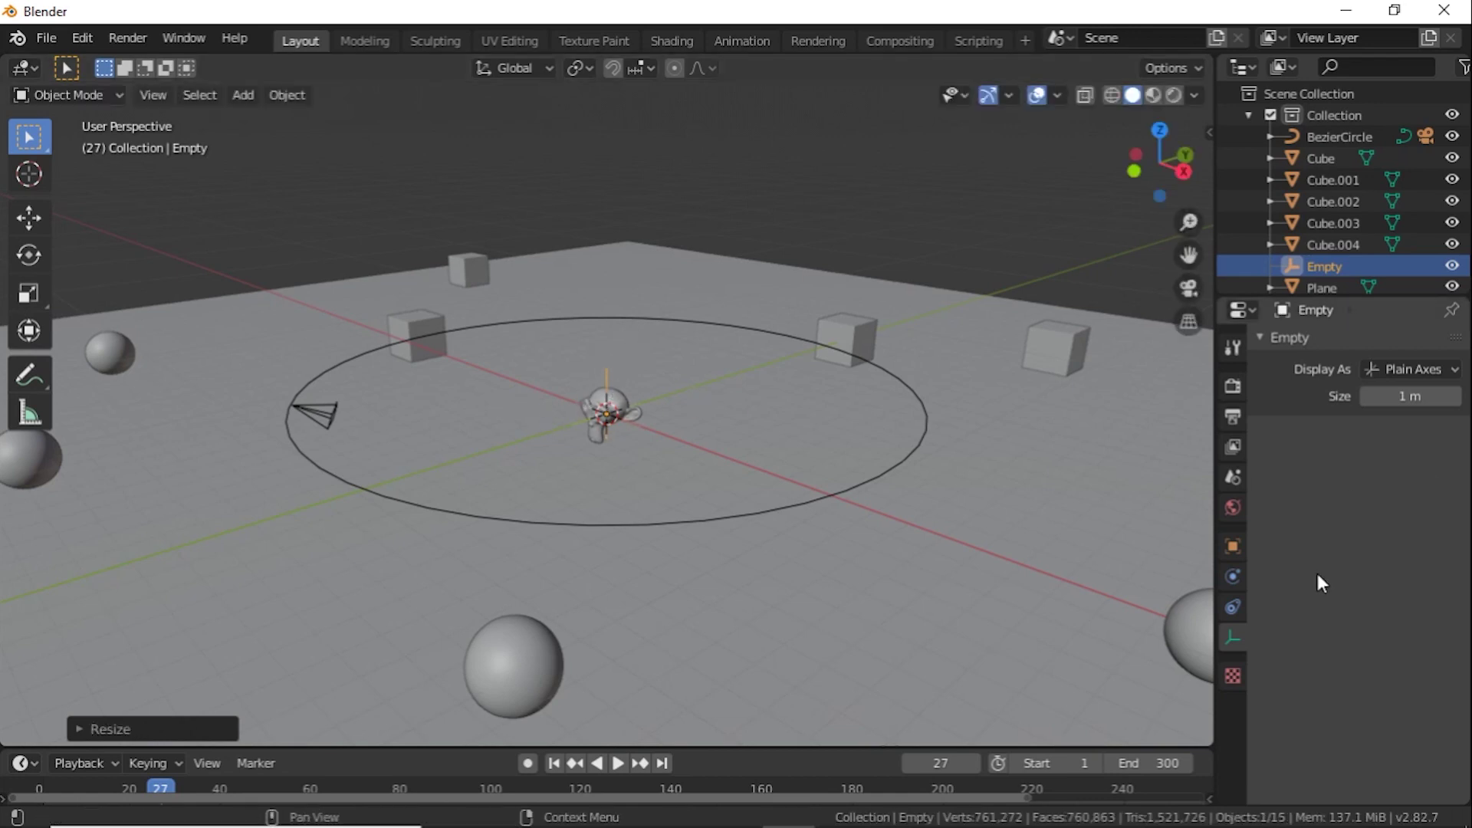
click(334, 411)
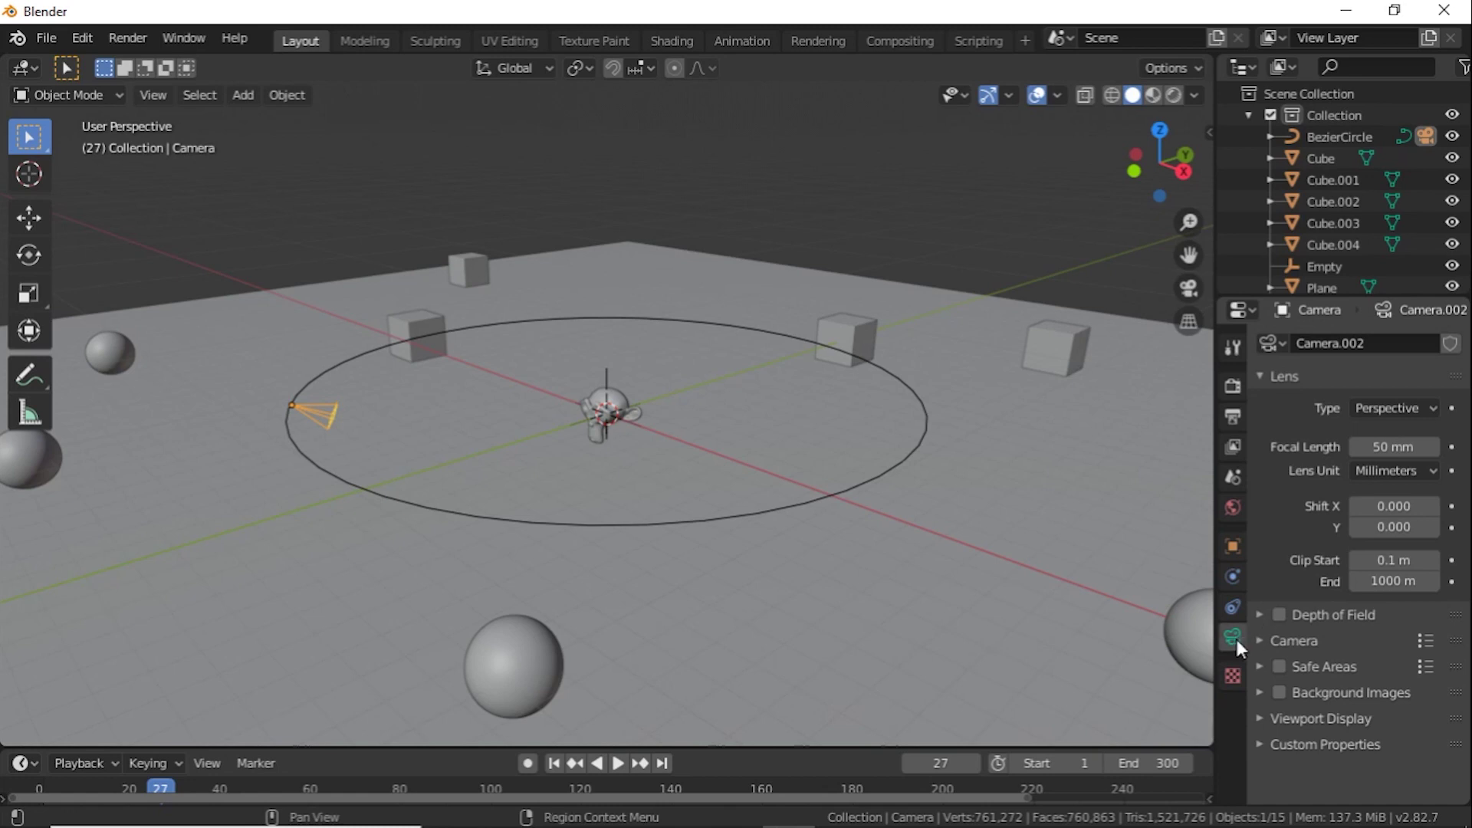
Add a Track To constraint aiming the camera at the Empty, tracking -Z with Y up, and preview playback.
click(1232, 606)
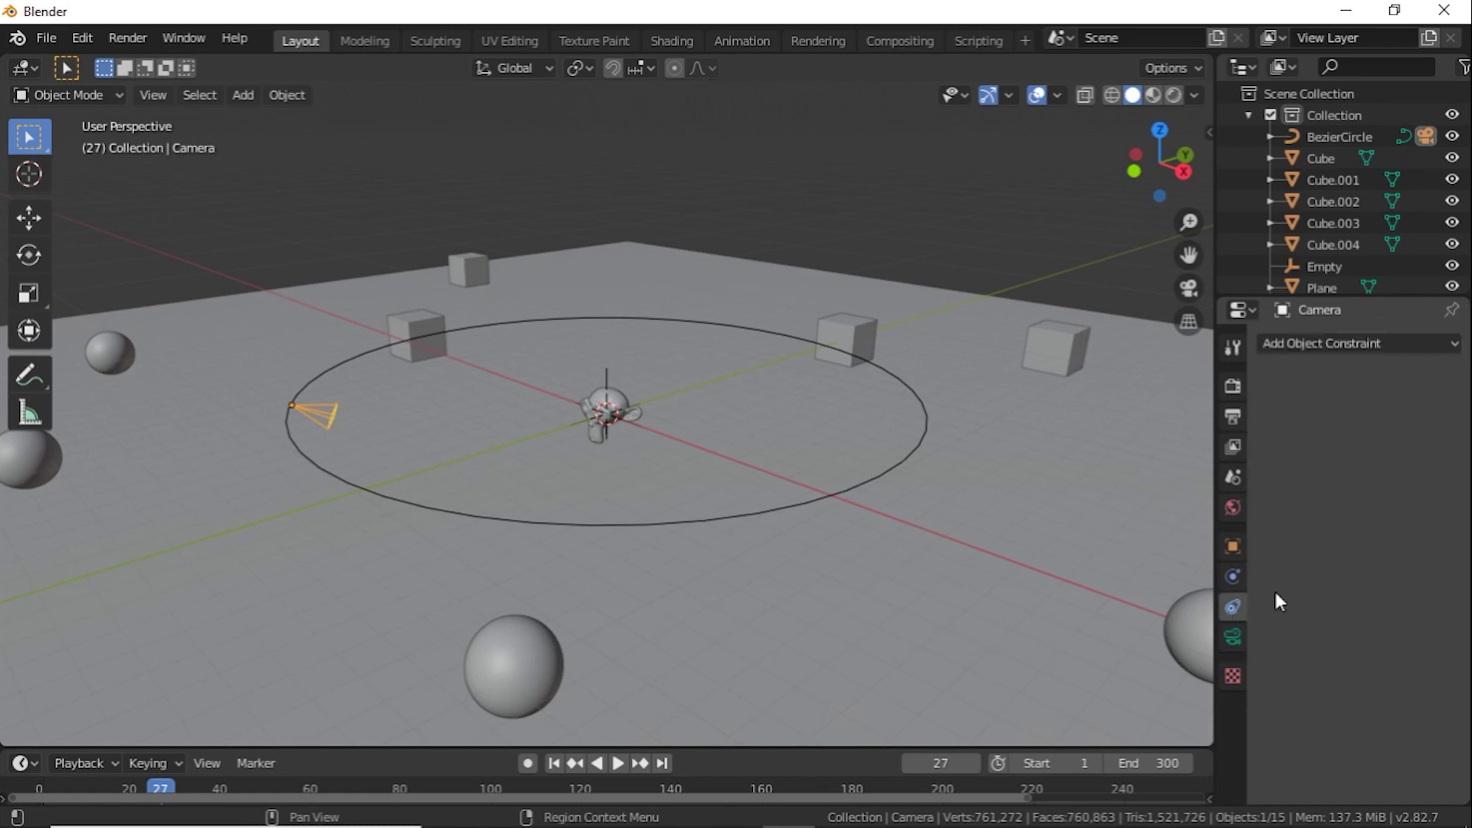
click(1366, 348)
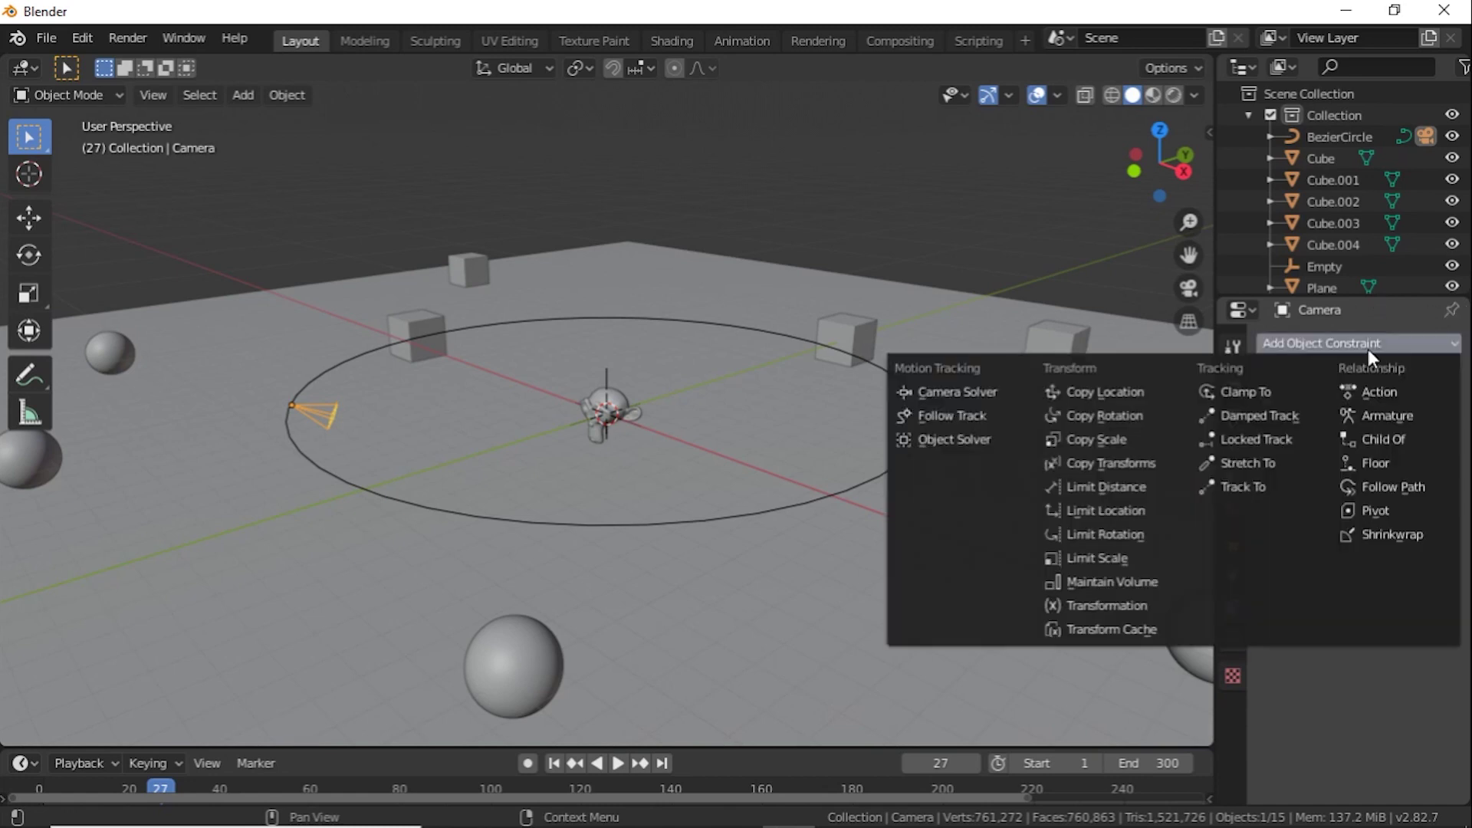
click(1244, 485)
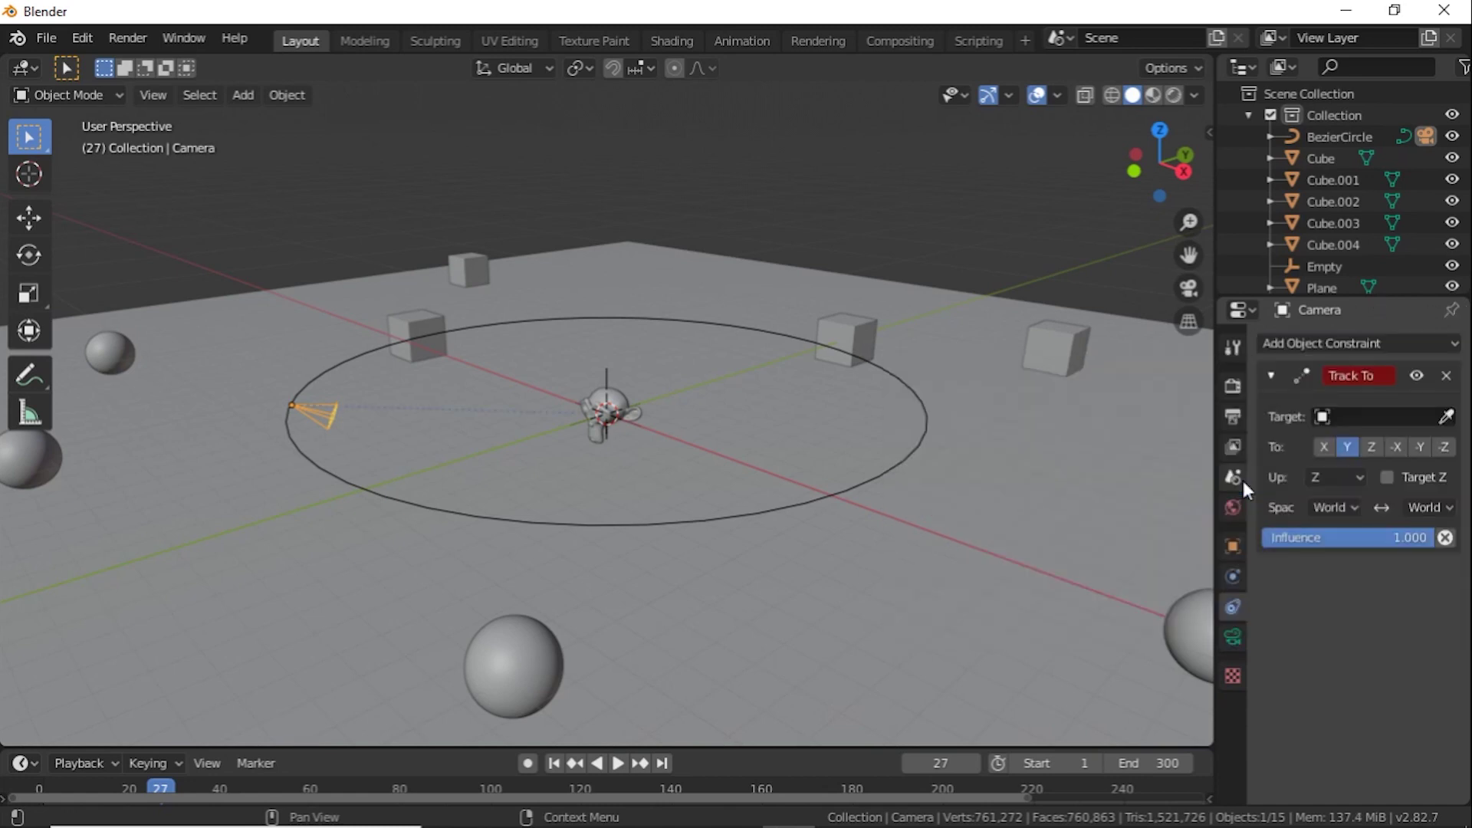
click(1335, 416)
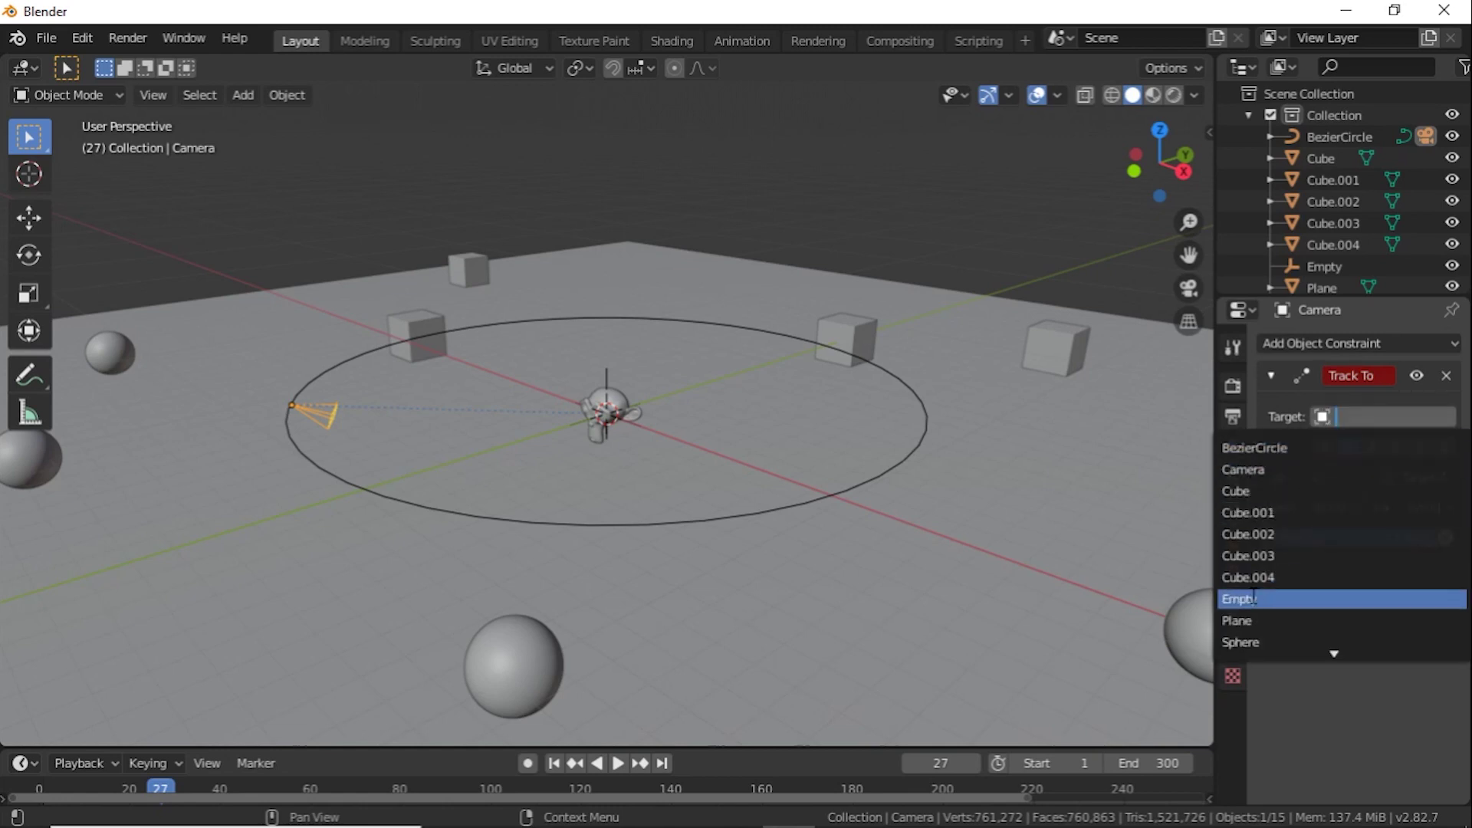
click(1248, 599)
click(1444, 447)
click(1359, 476)
click(1303, 526)
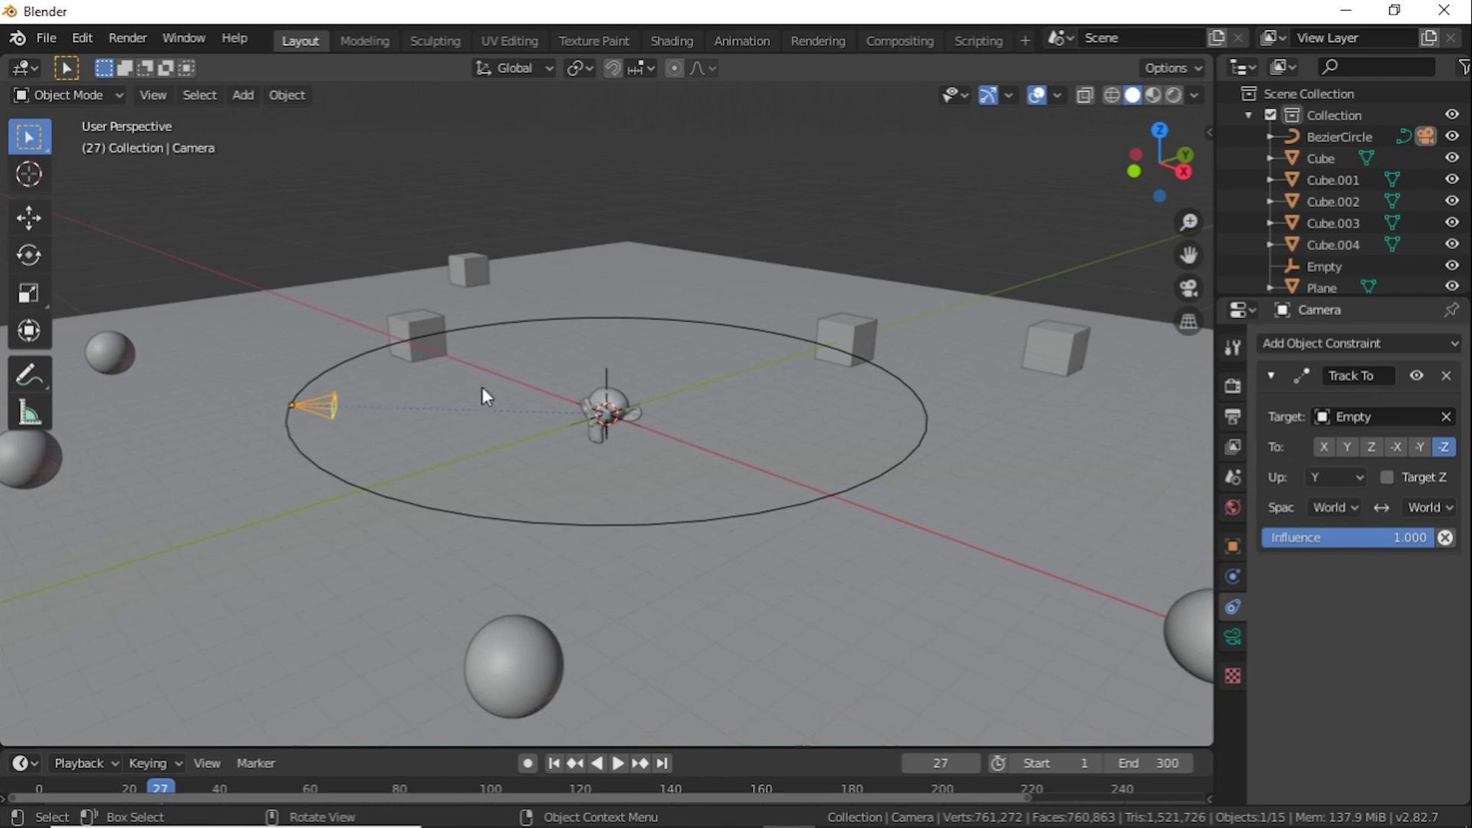
key(space)
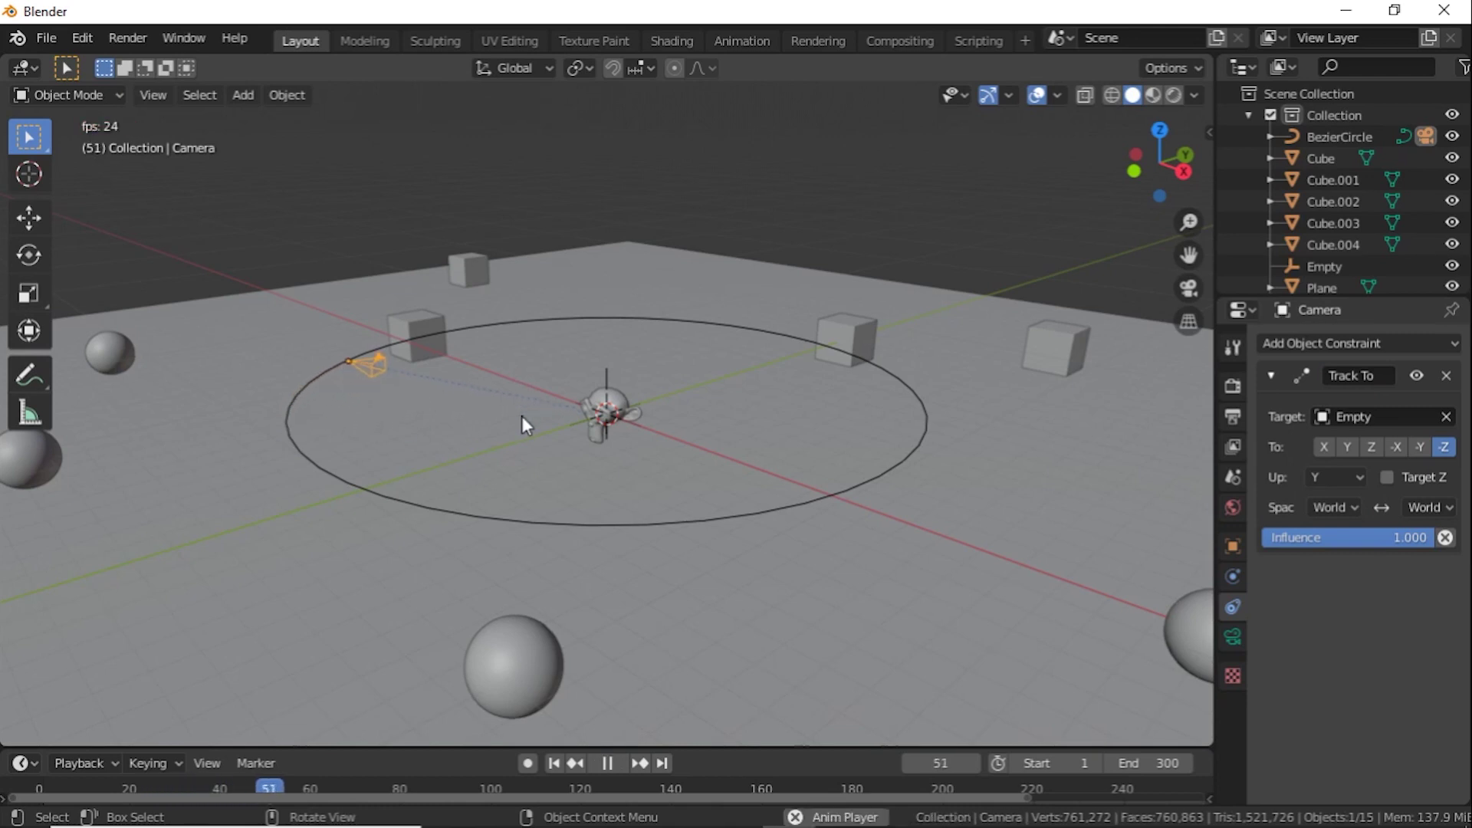
key(space)
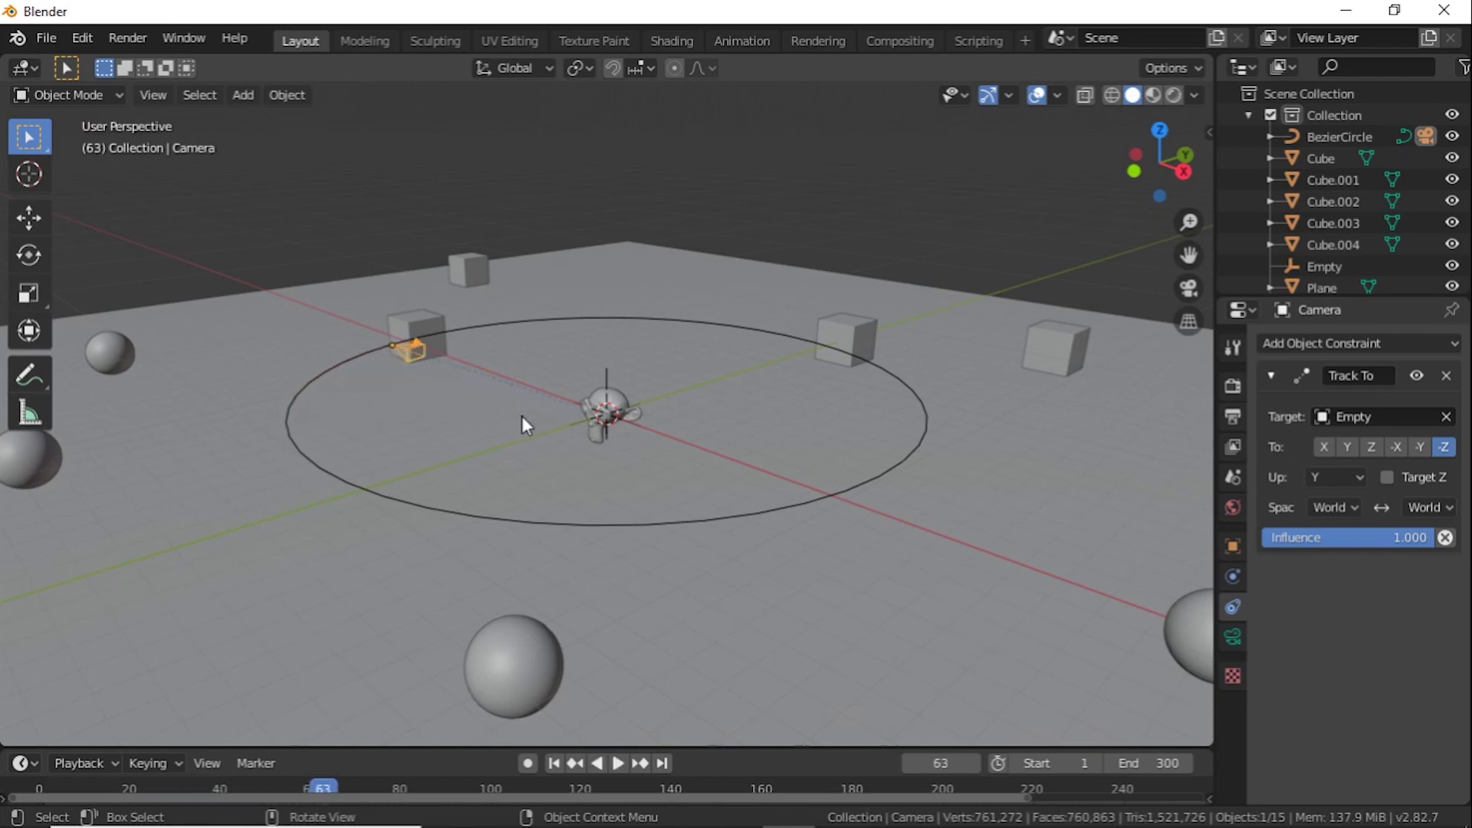
Move the Empty onto Suzanne, rewind to frame 0, and view through the camera.
click(606, 379)
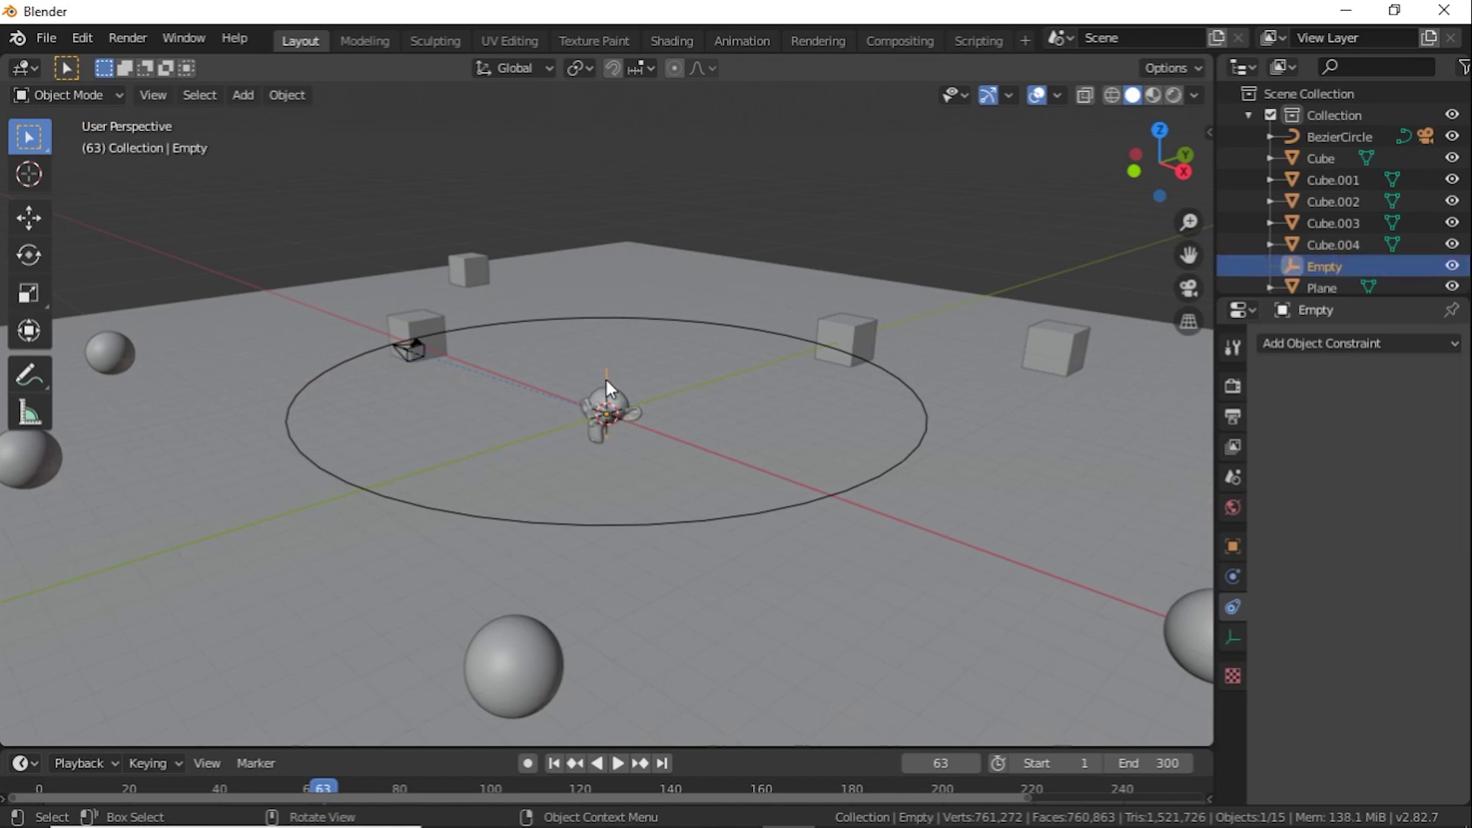
key(g)
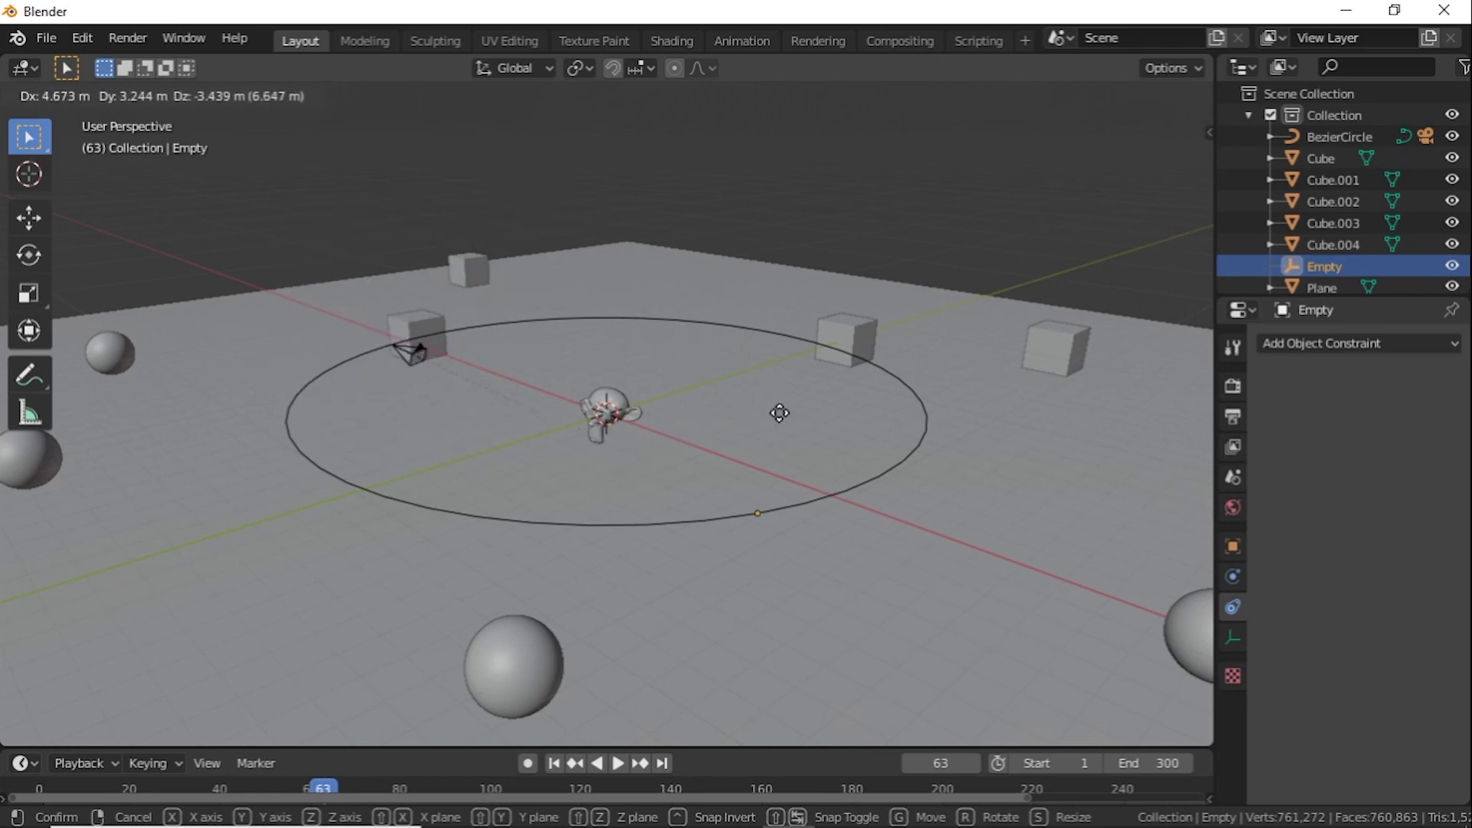
click(634, 383)
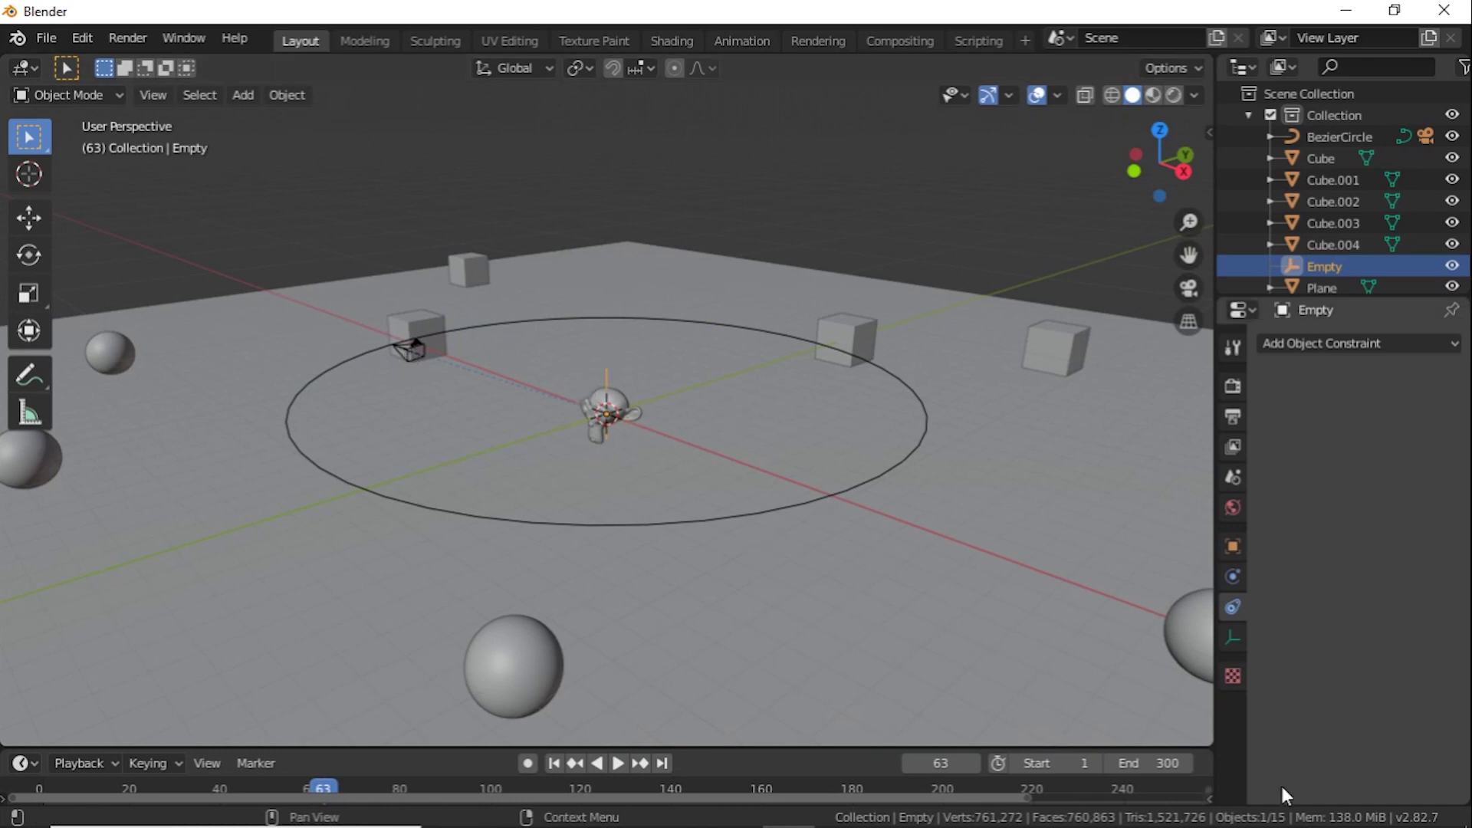
drag(333, 784, 40, 793)
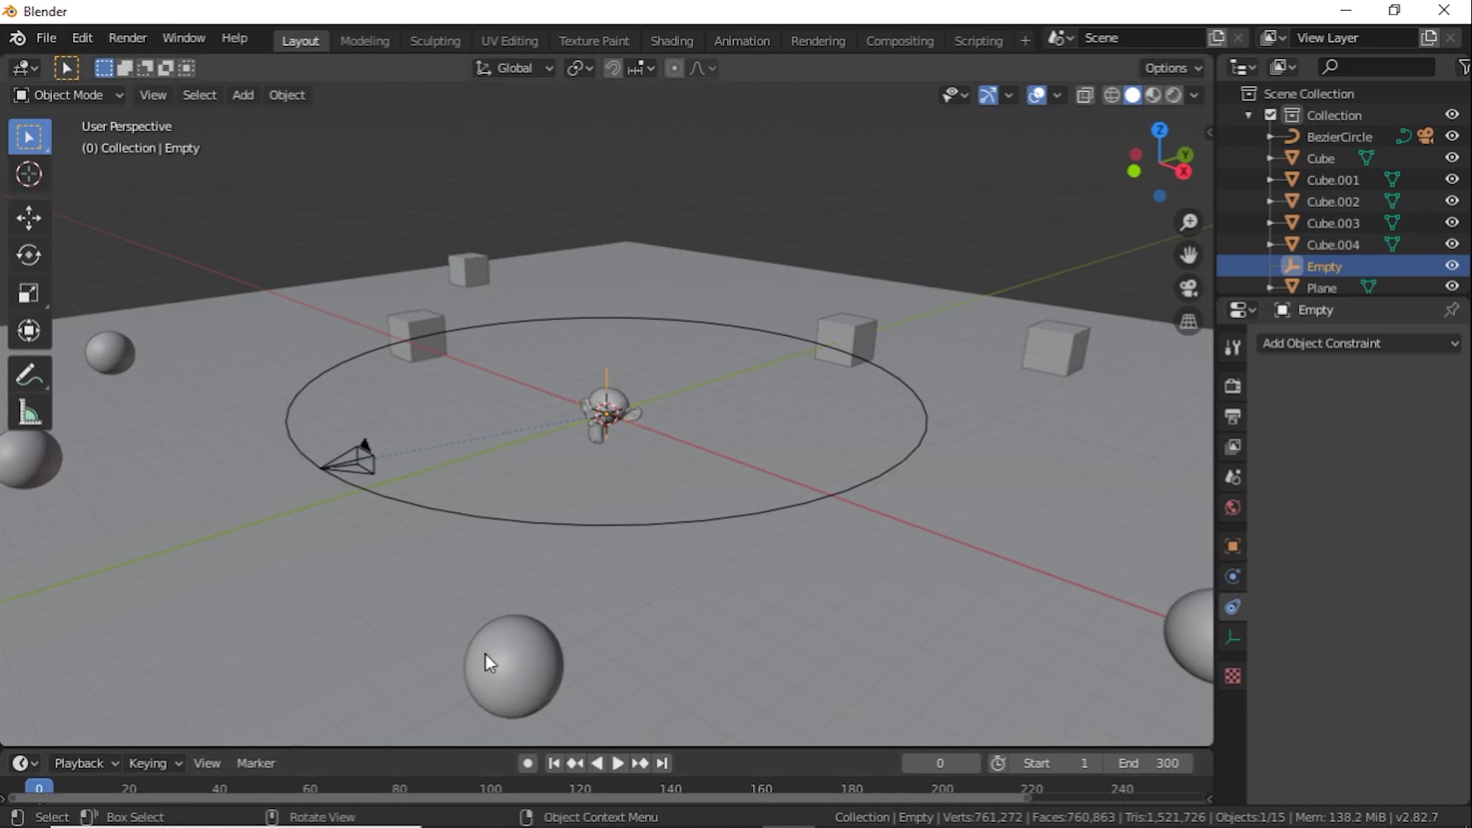
key(KP_0)
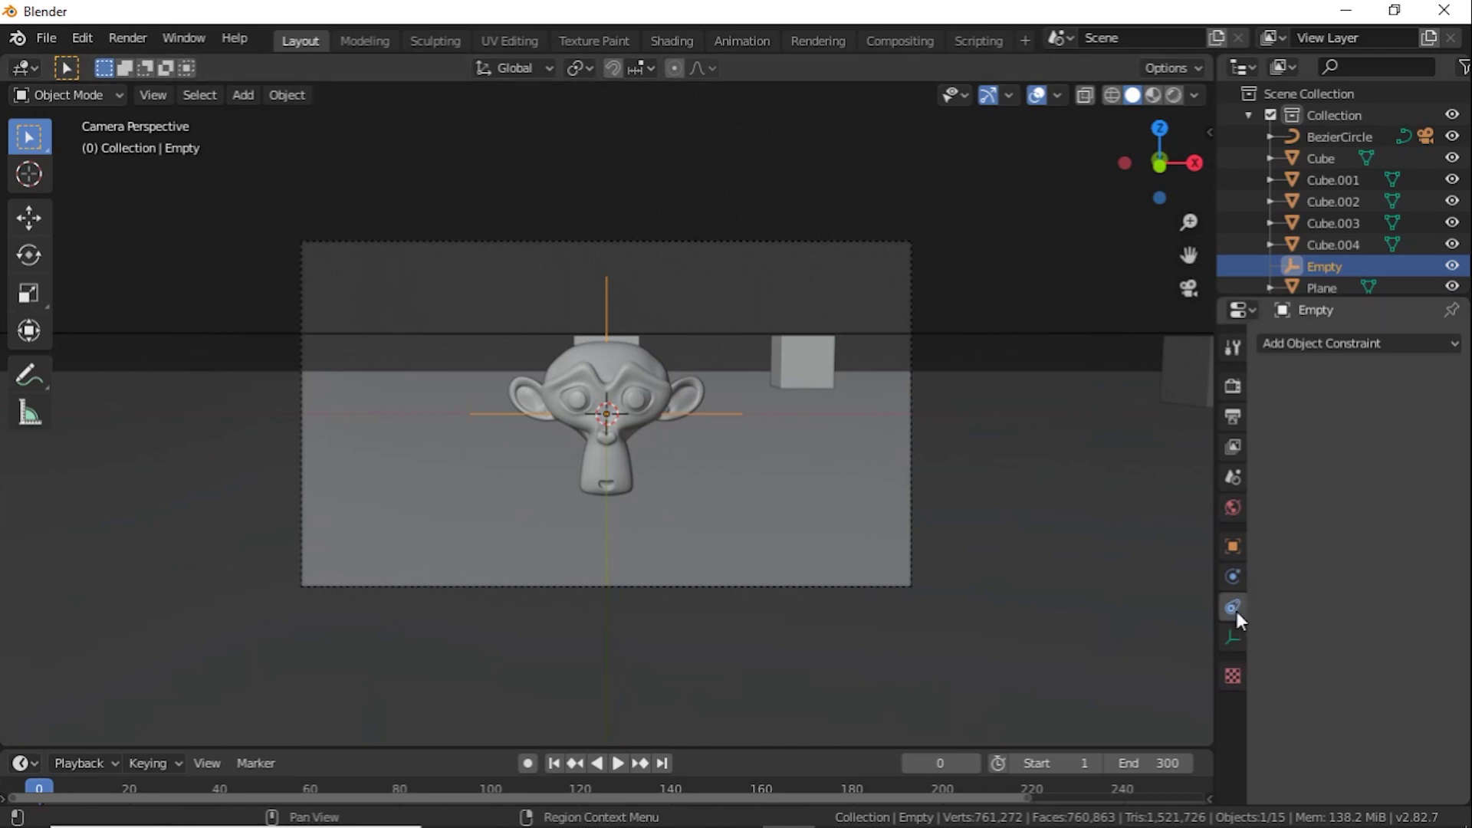
Enable the camera's Depth of Field, focus it on the Empty, and lower F-Stop to 1.0.
click(911, 295)
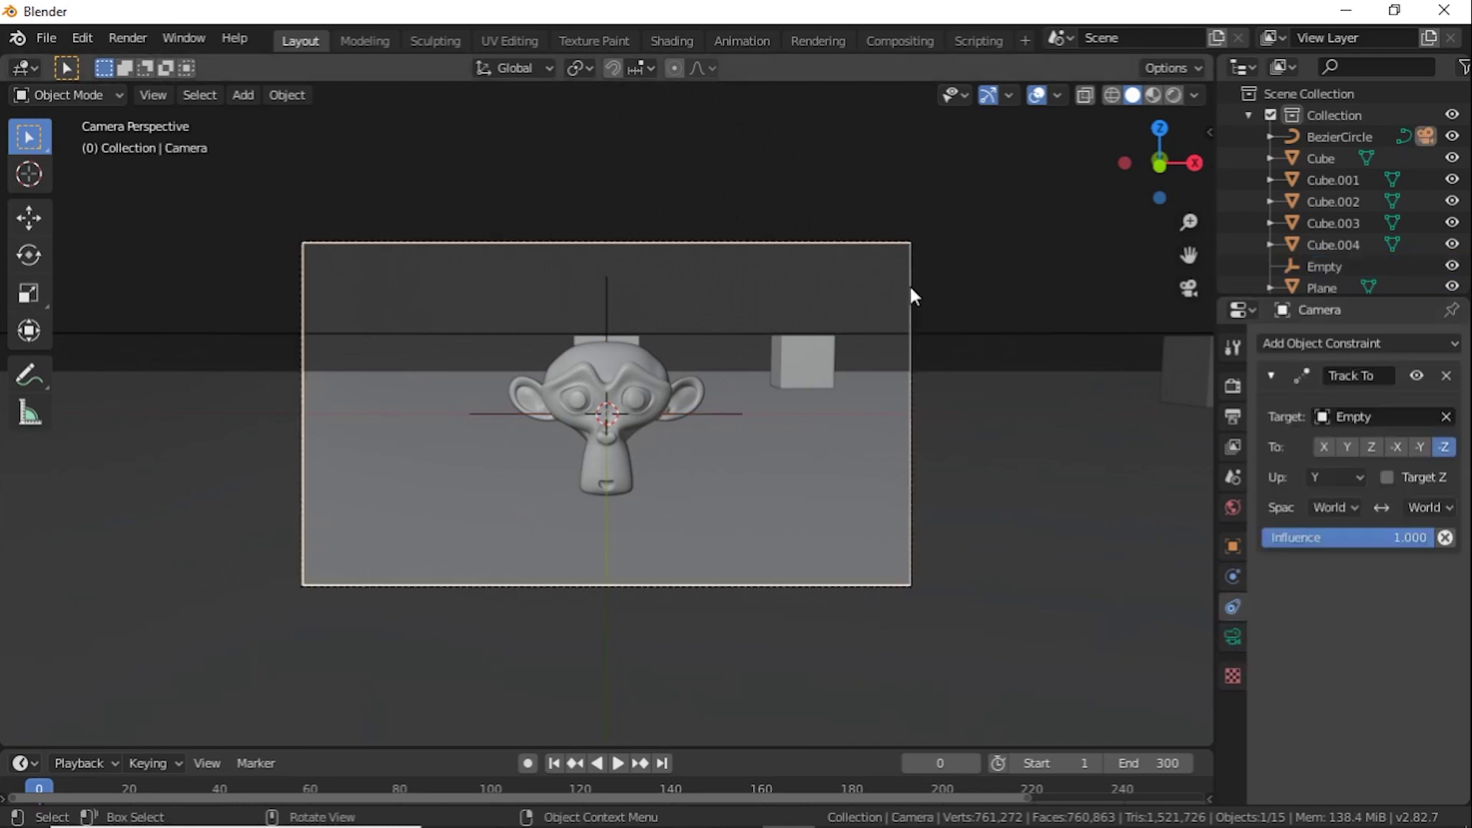
click(1232, 636)
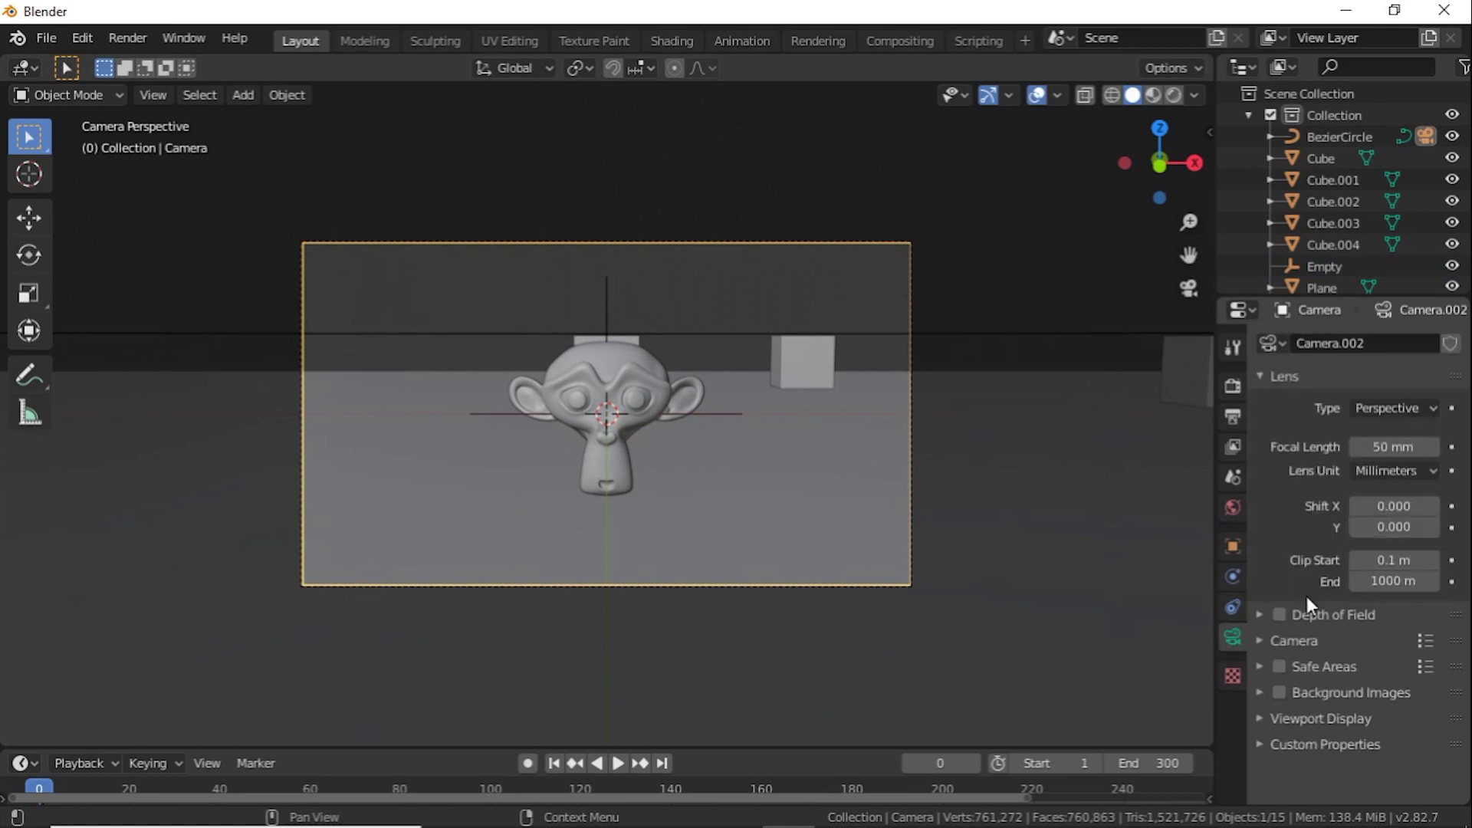
click(1262, 614)
scroll(1341, 584, down, 3)
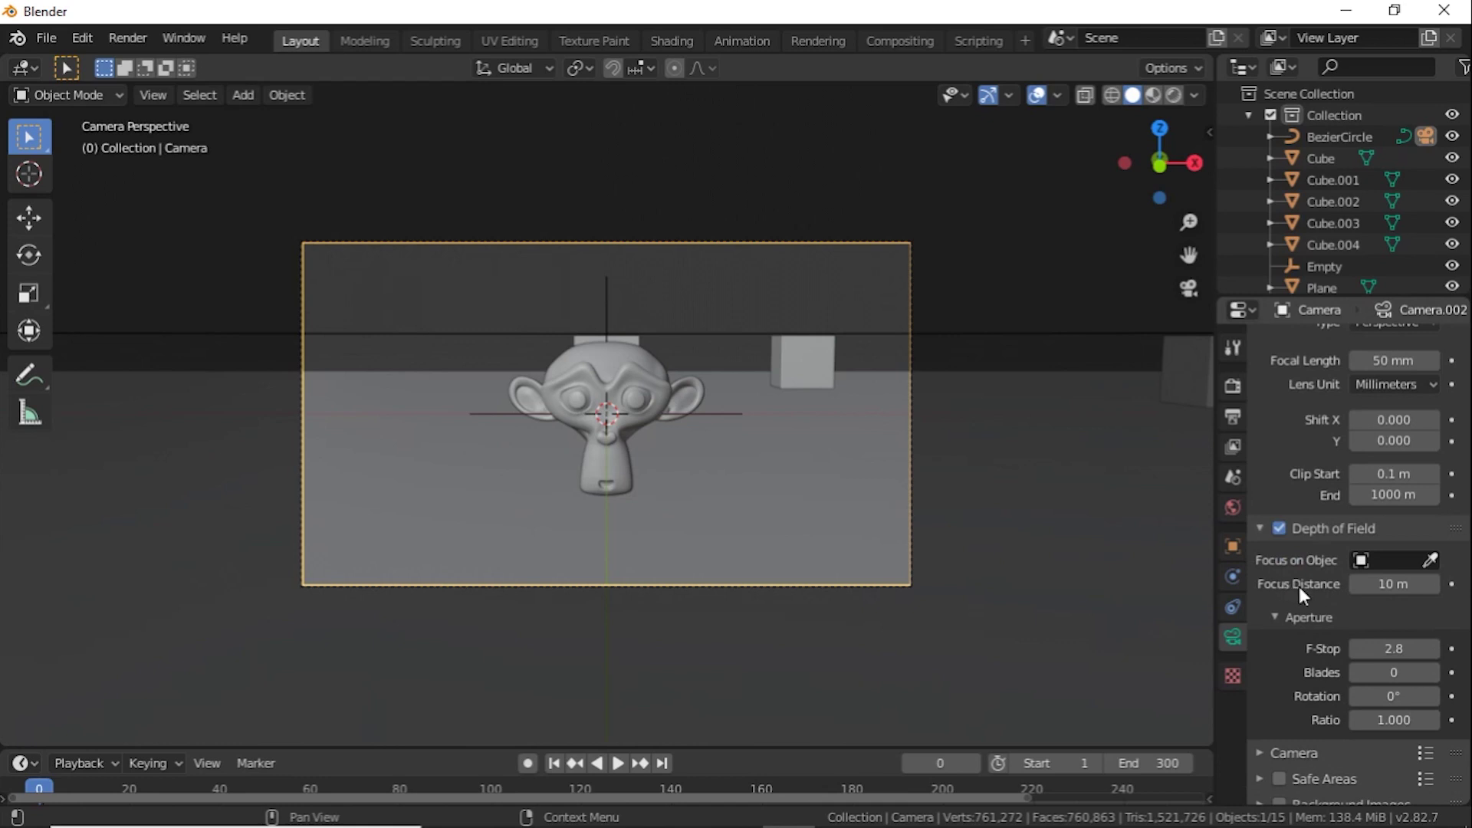
scroll(1299, 587, down, 1)
scroll(1298, 583, up, 2)
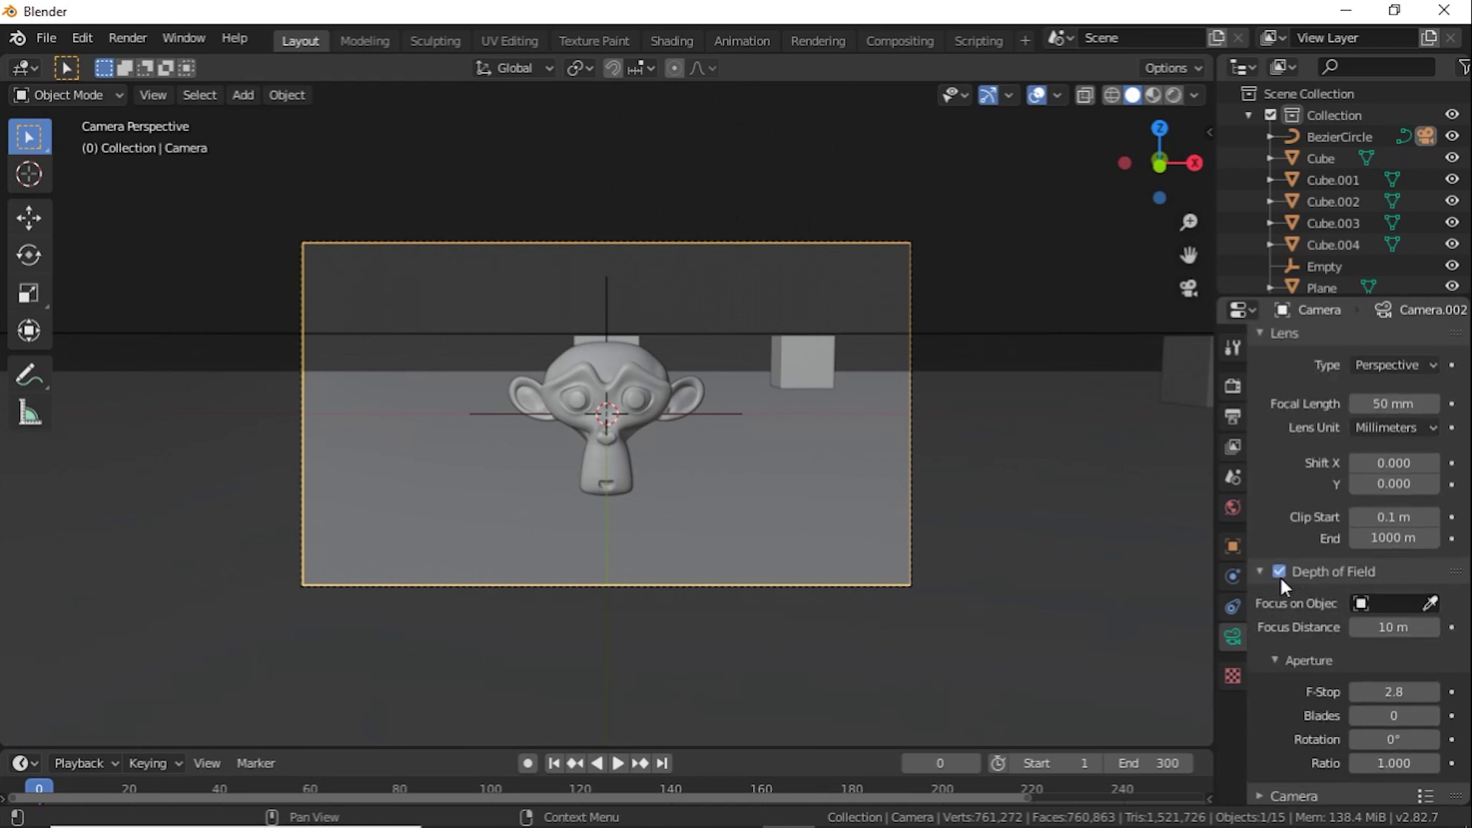
scroll(1281, 579, down, 3)
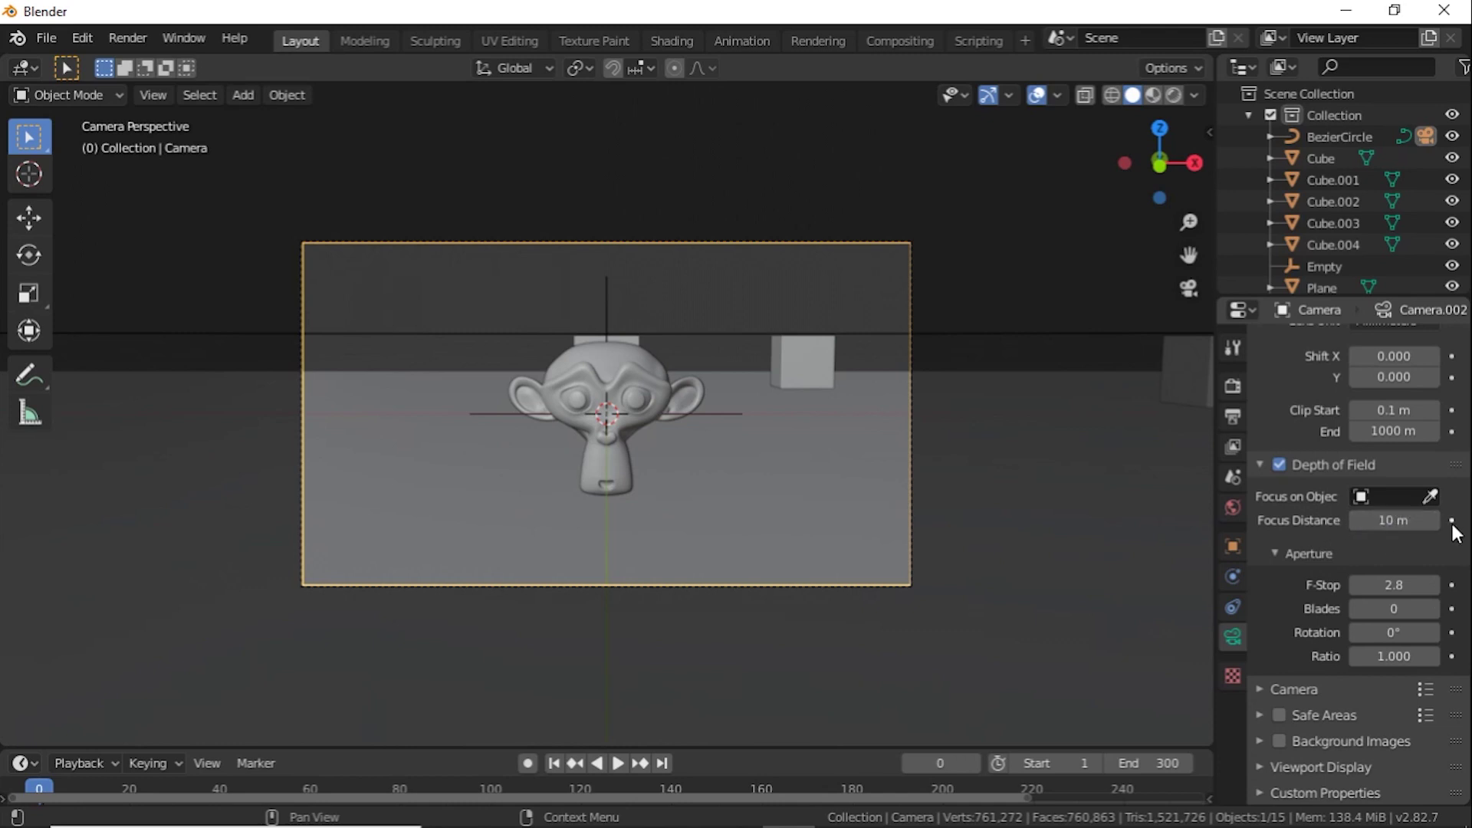
click(1357, 497)
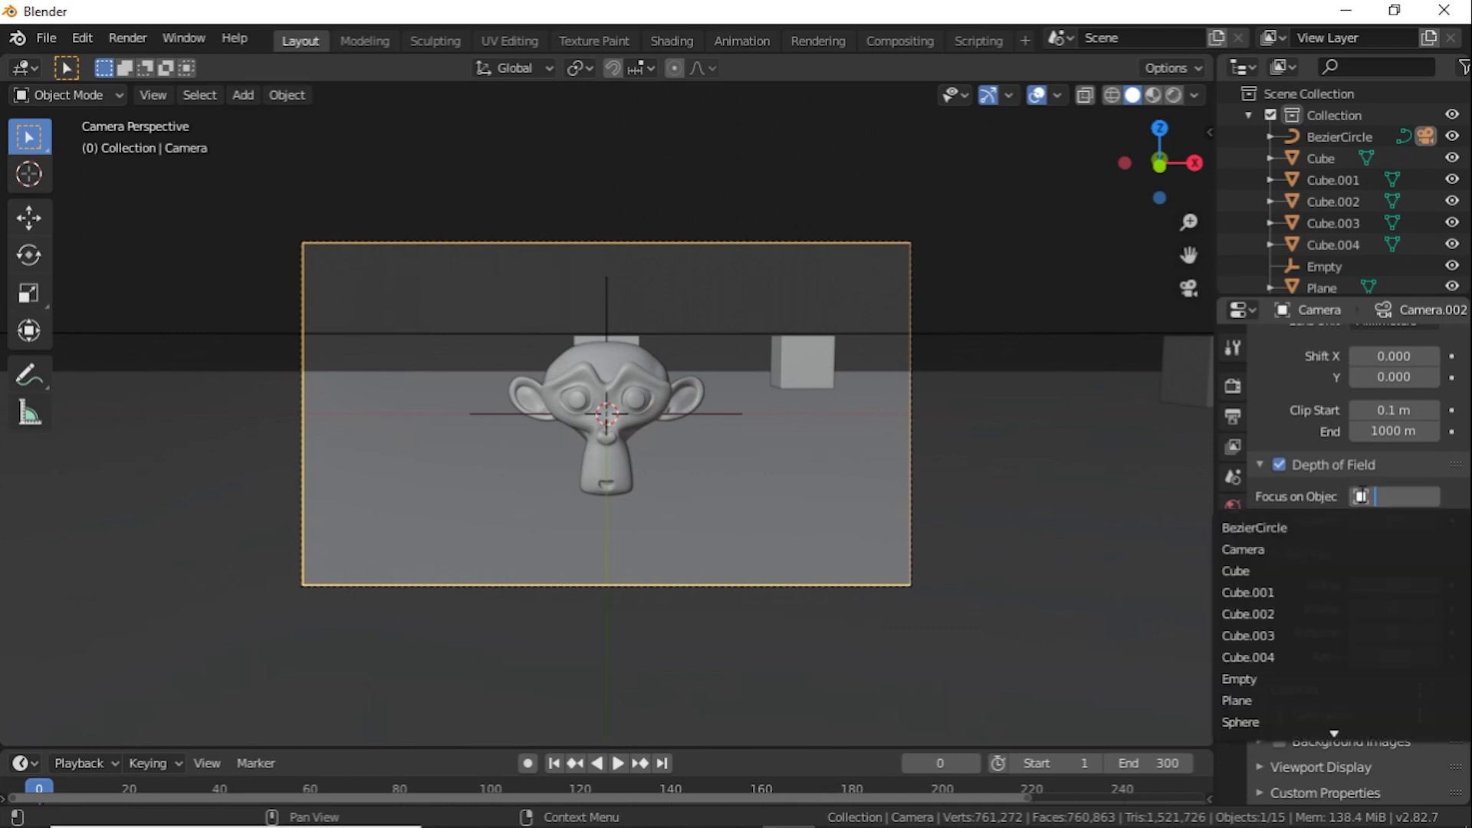
click(1251, 679)
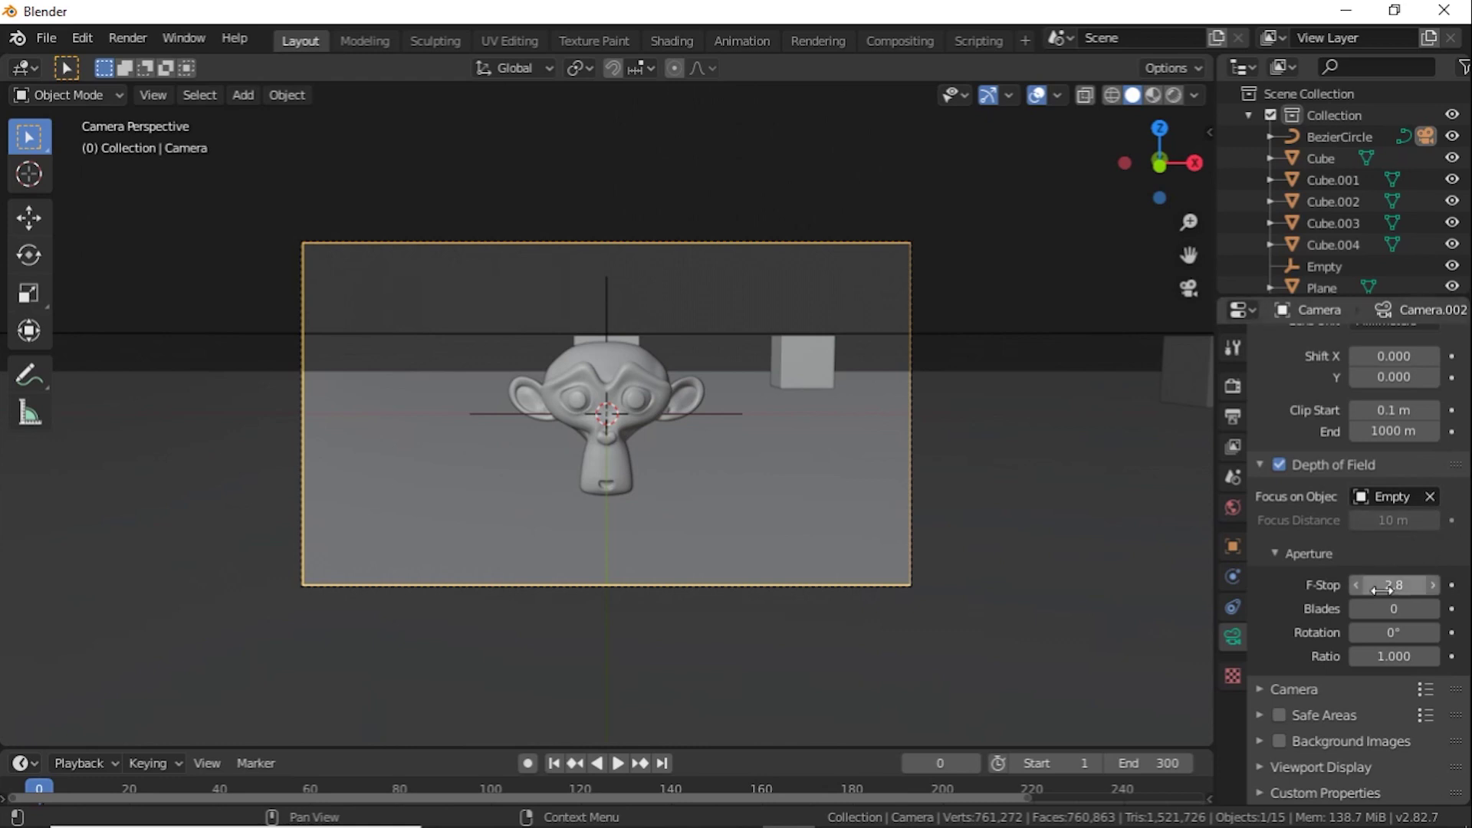
drag(1390, 586, 1359, 586)
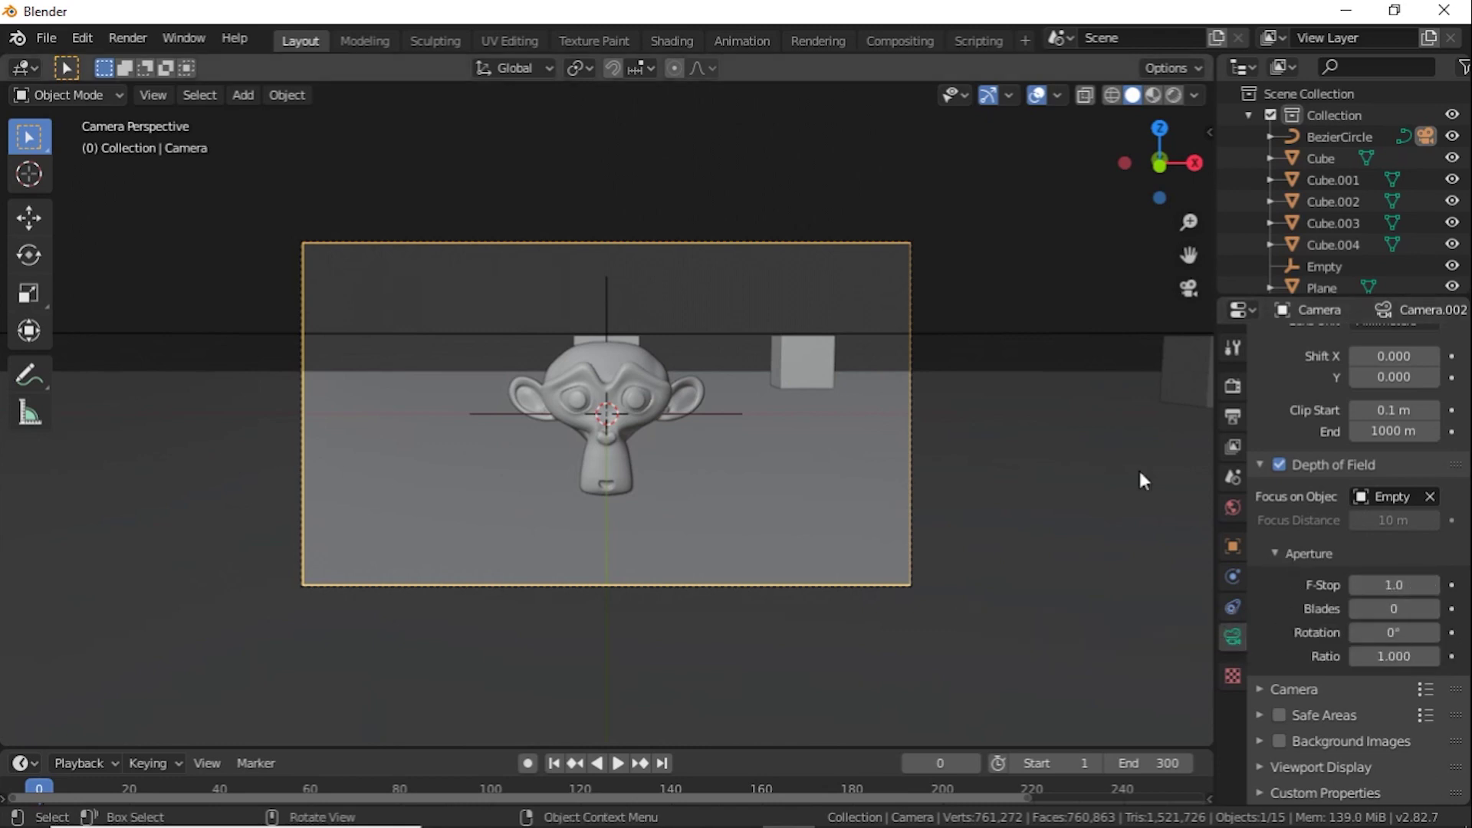
Create a new material for Suzanne with a red base colour.
middle_drag(558, 365, 569, 361)
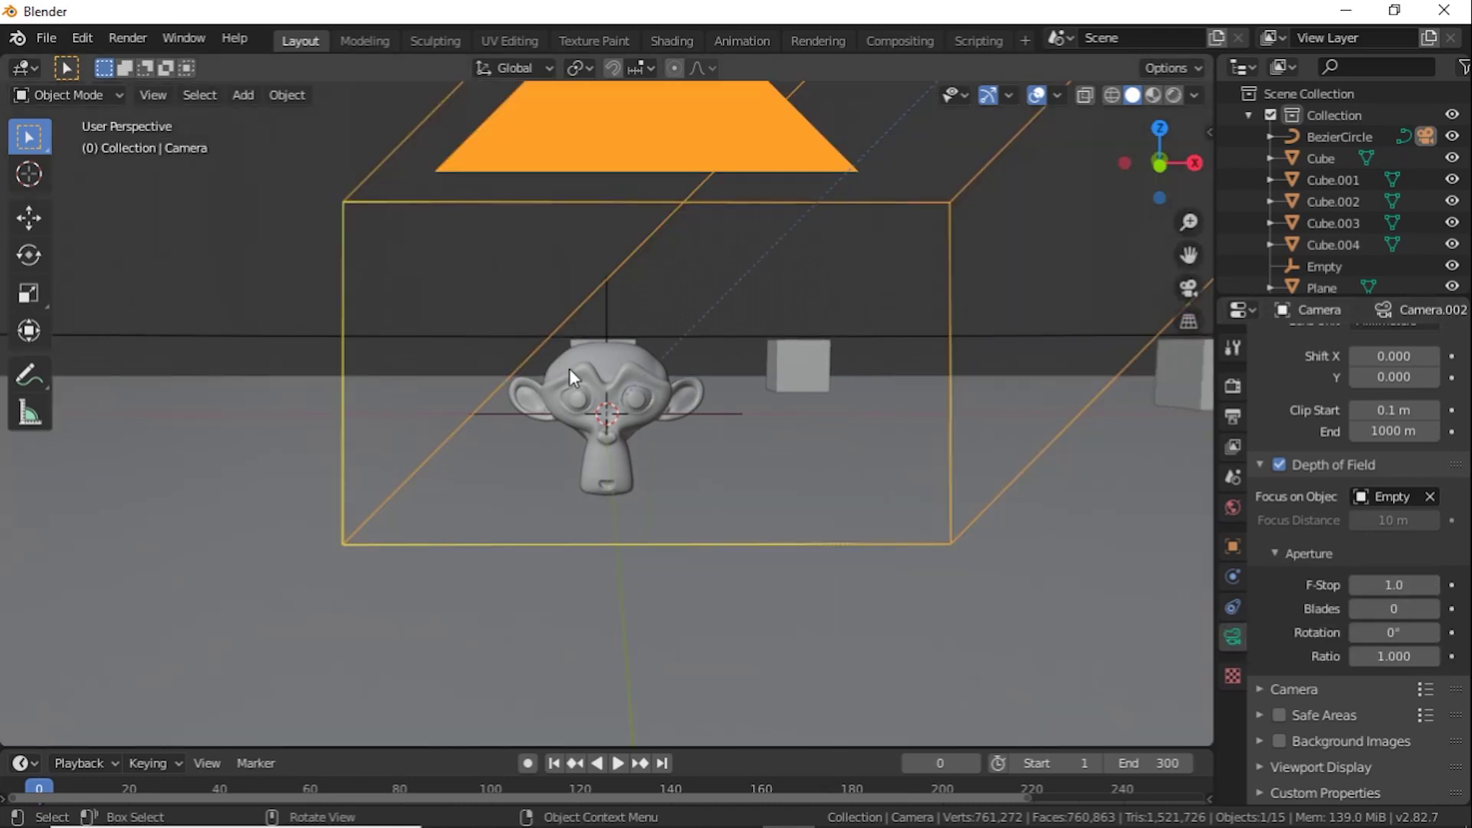
scroll(569, 392, down, 4)
middle_drag(569, 412, 610, 483)
click(622, 388)
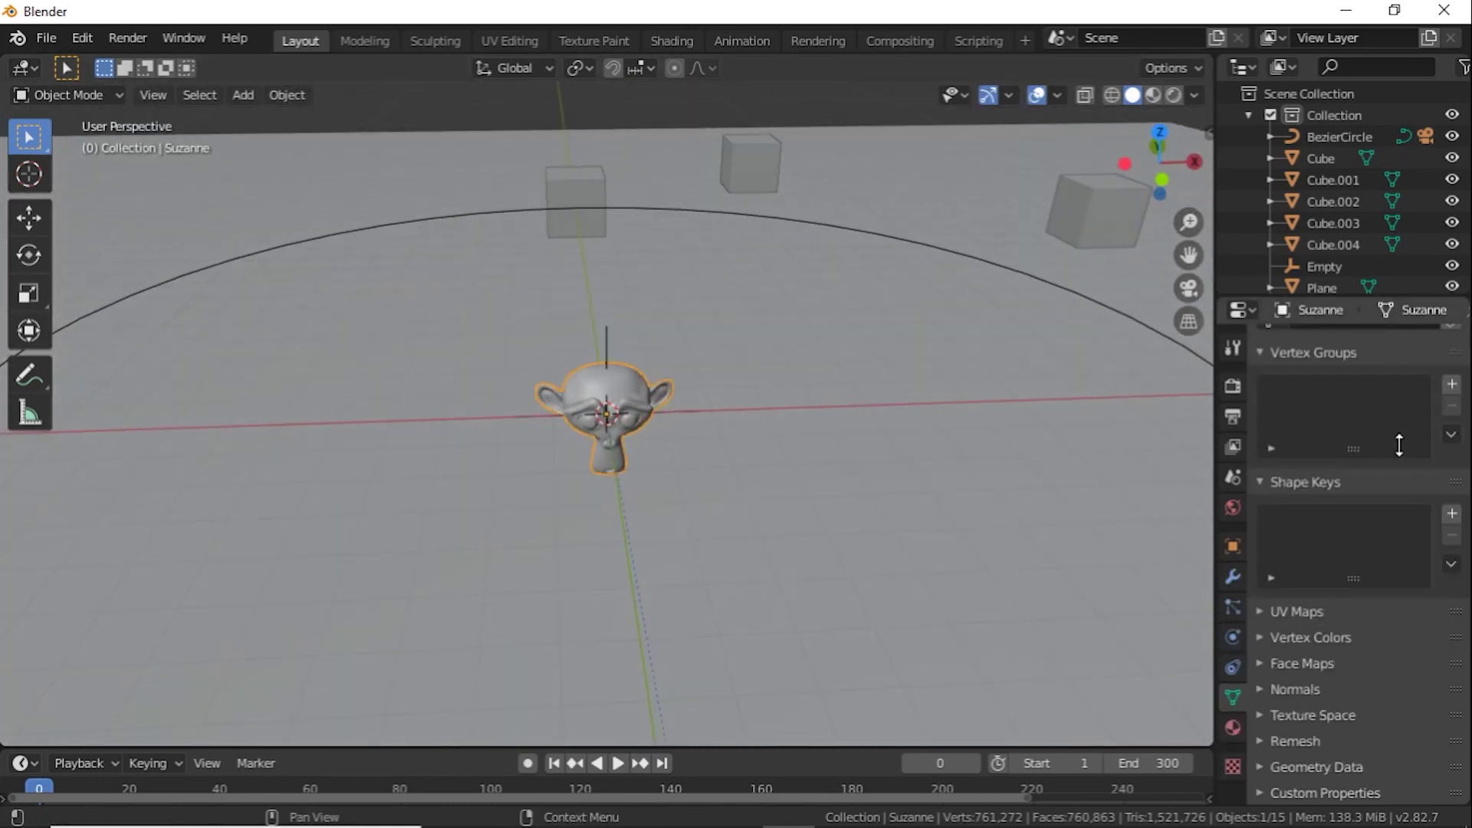
click(1236, 721)
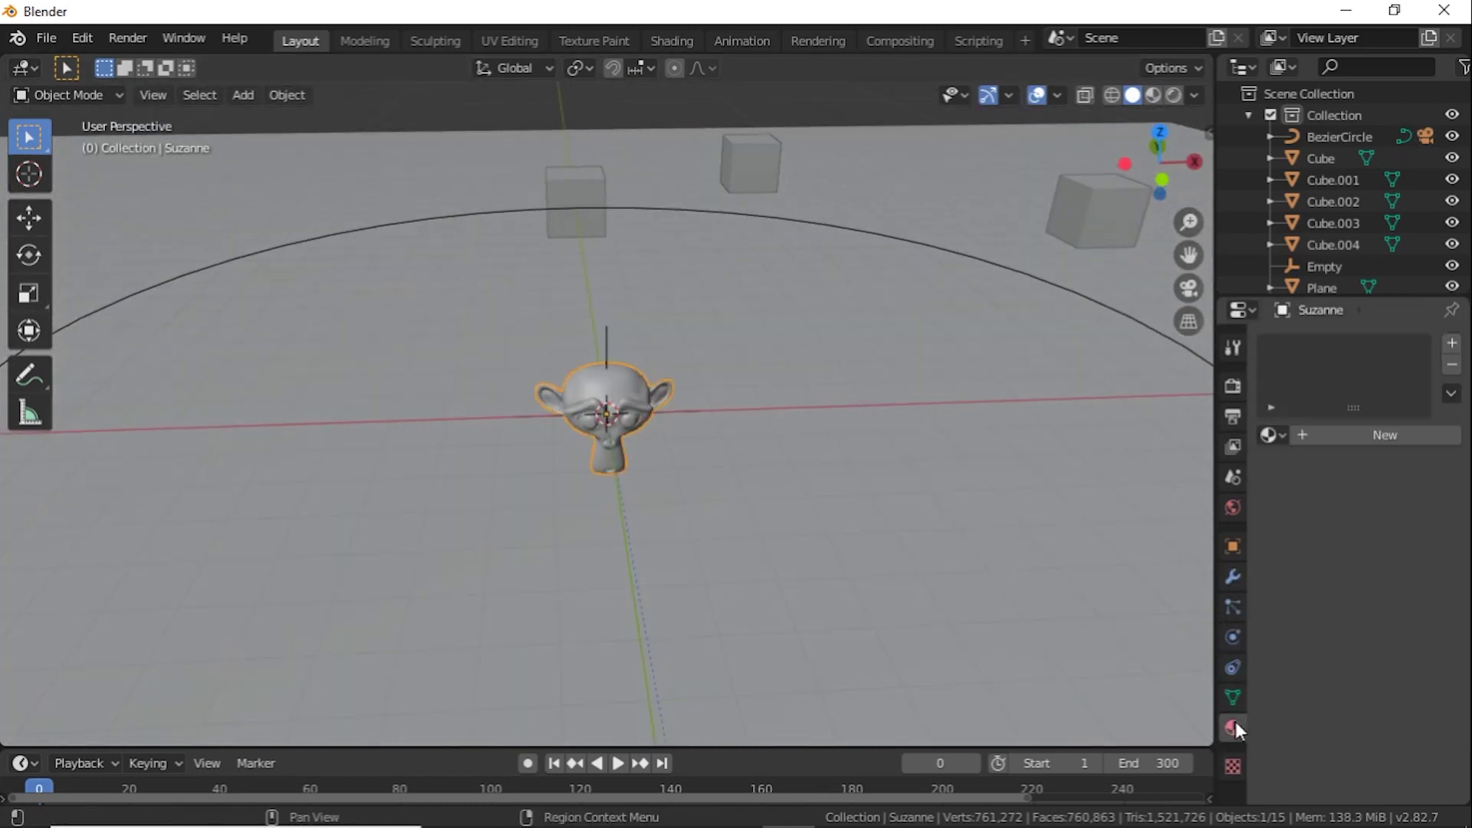
click(1342, 436)
scroll(1415, 623, down, 1)
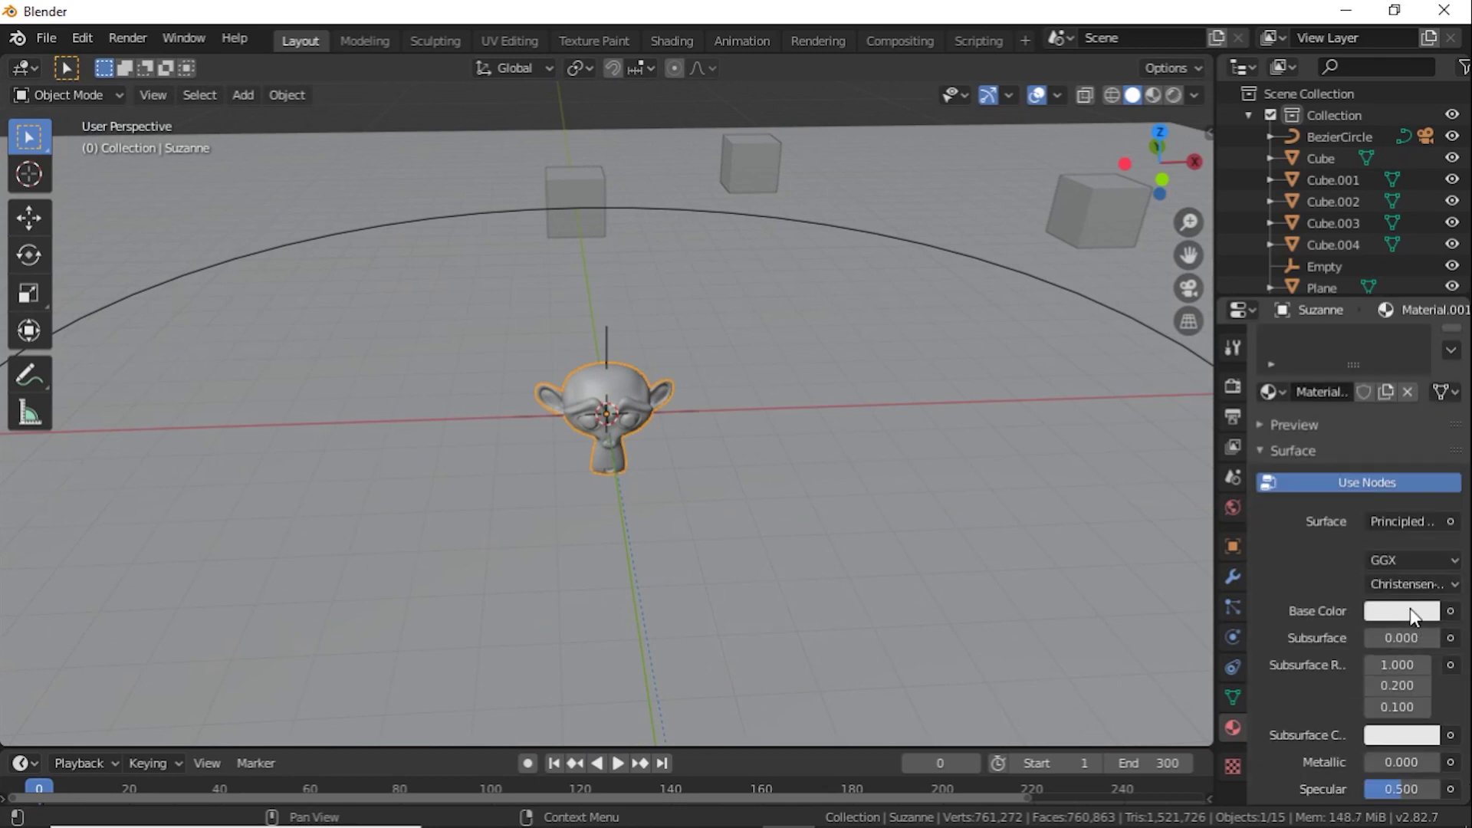
click(1411, 609)
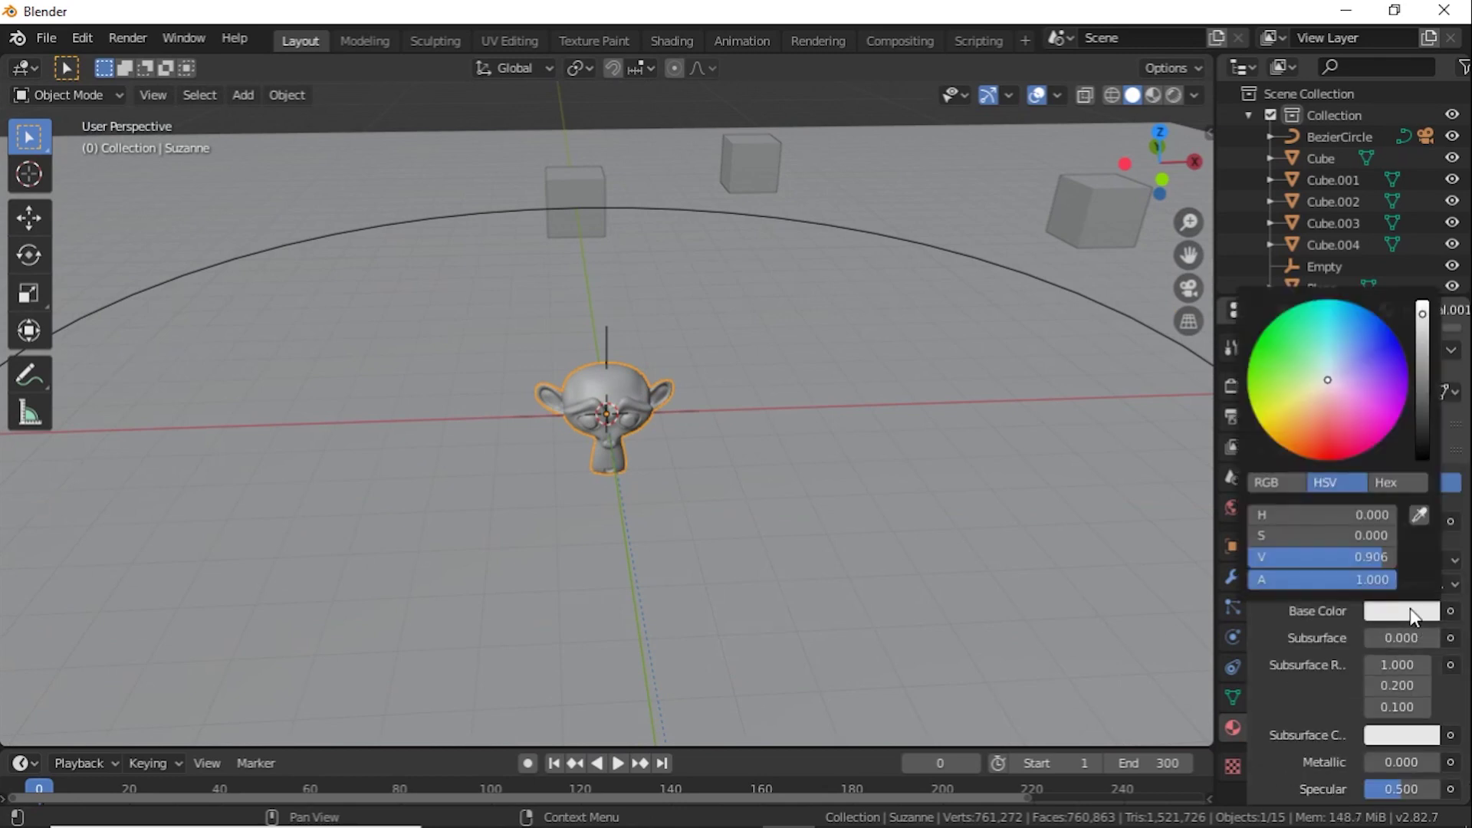
click(1331, 456)
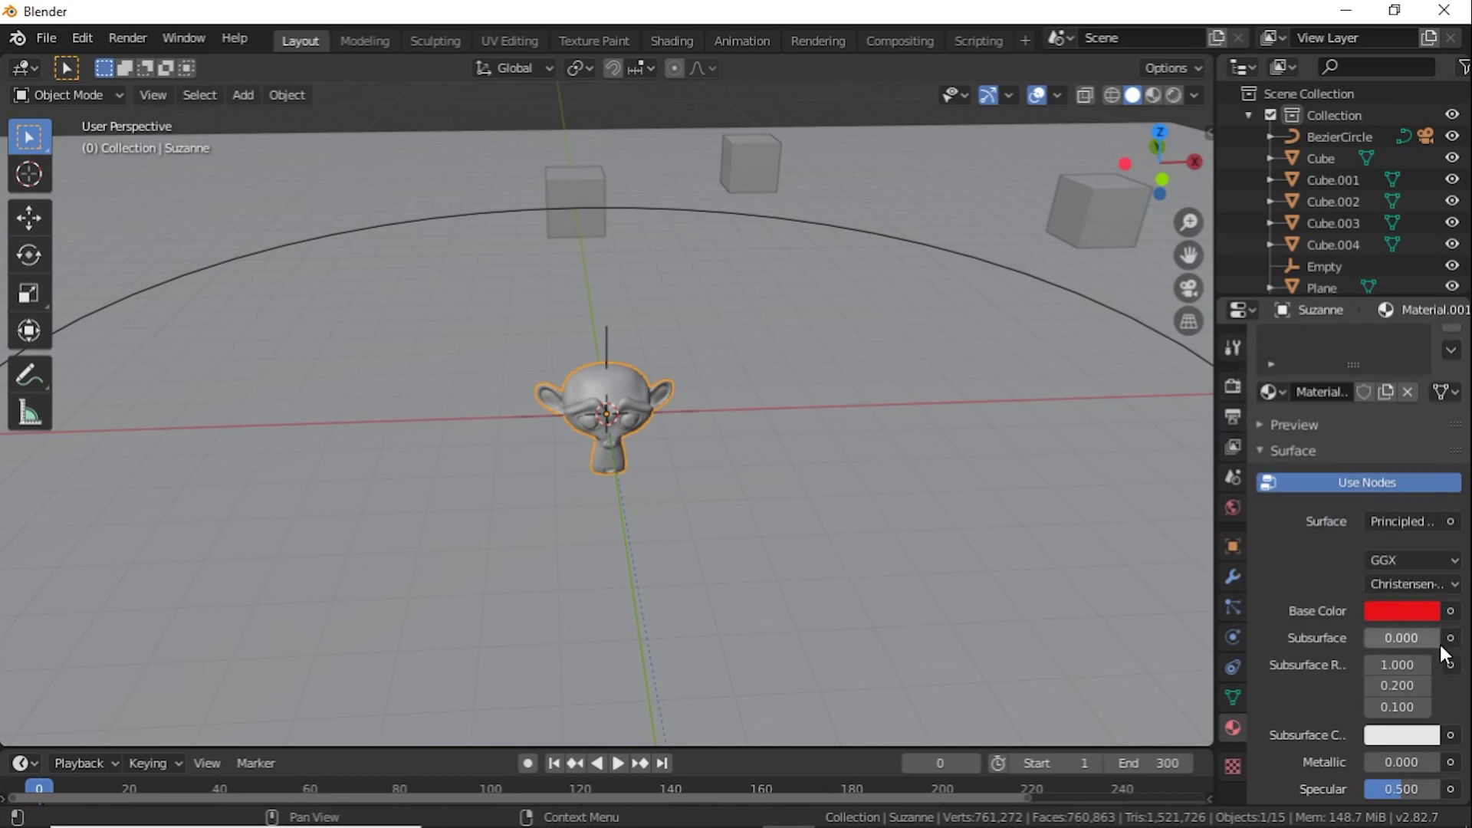
Switch to Material Preview and set Suzanne's Metallic to 0.903 and Roughness to 0.153.
click(1155, 95)
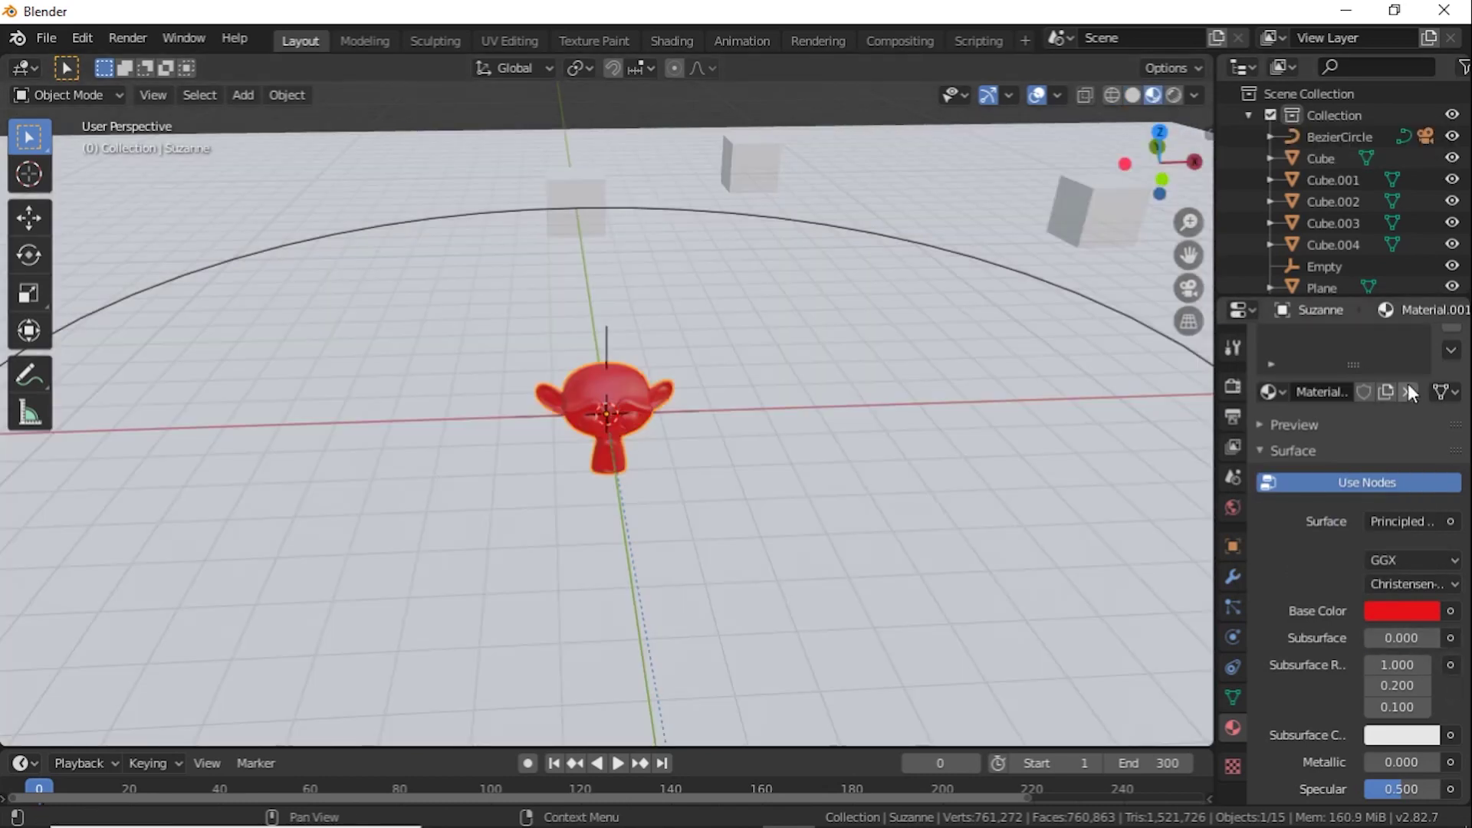
scroll(1409, 414, down, 2)
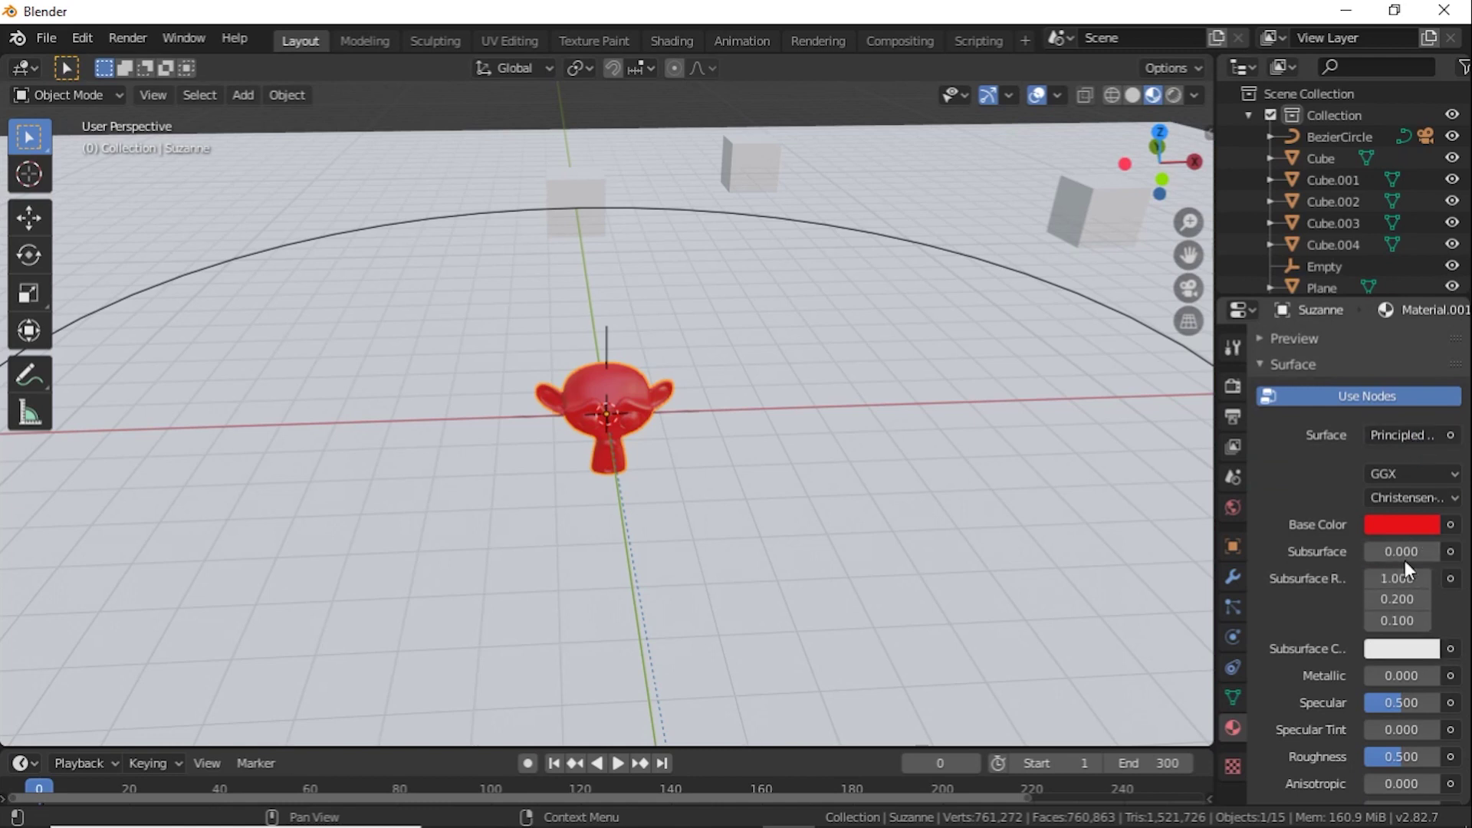
scroll(1426, 637, down, 1)
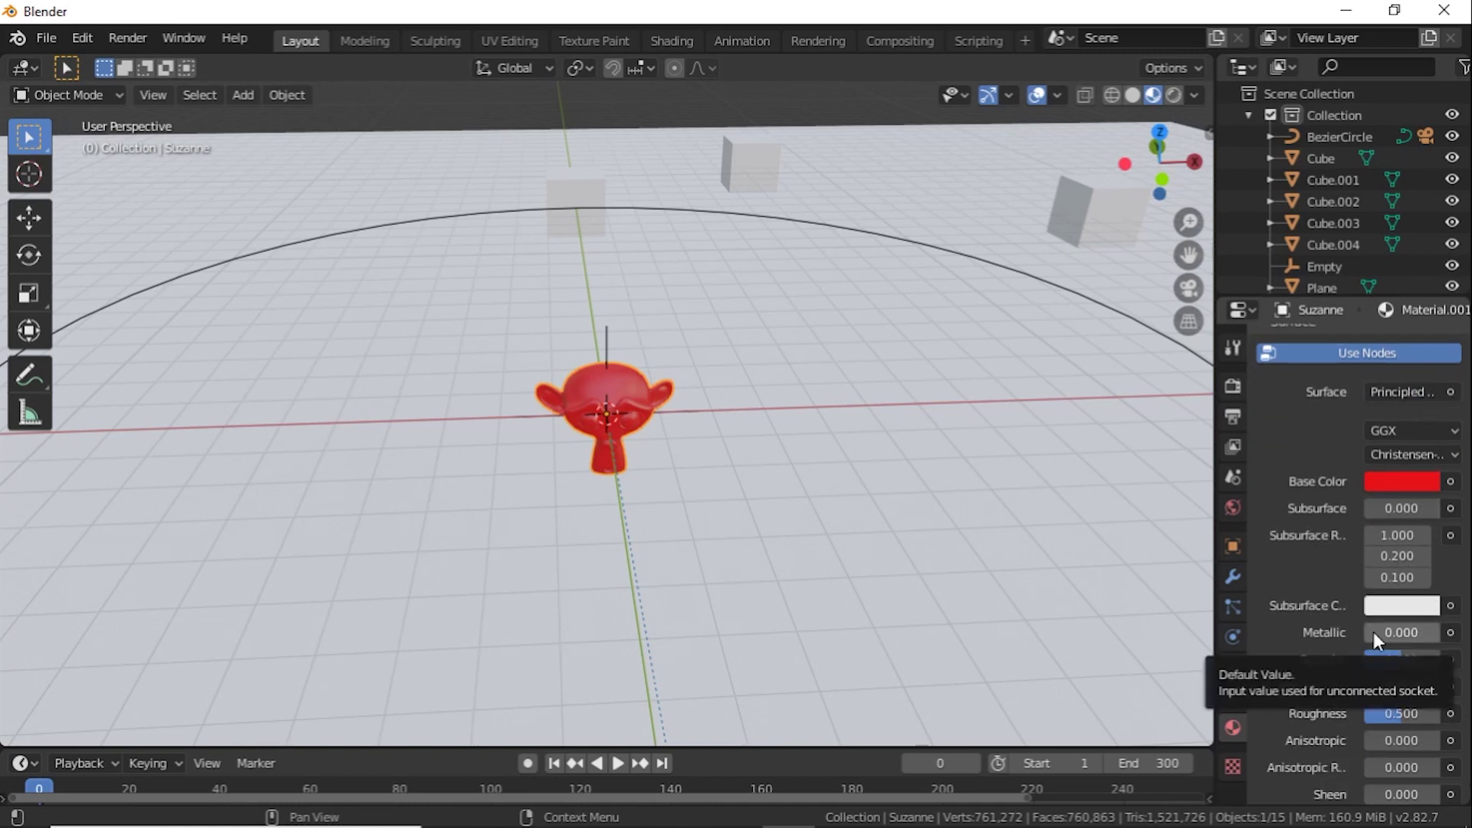
drag(1369, 633, 1431, 633)
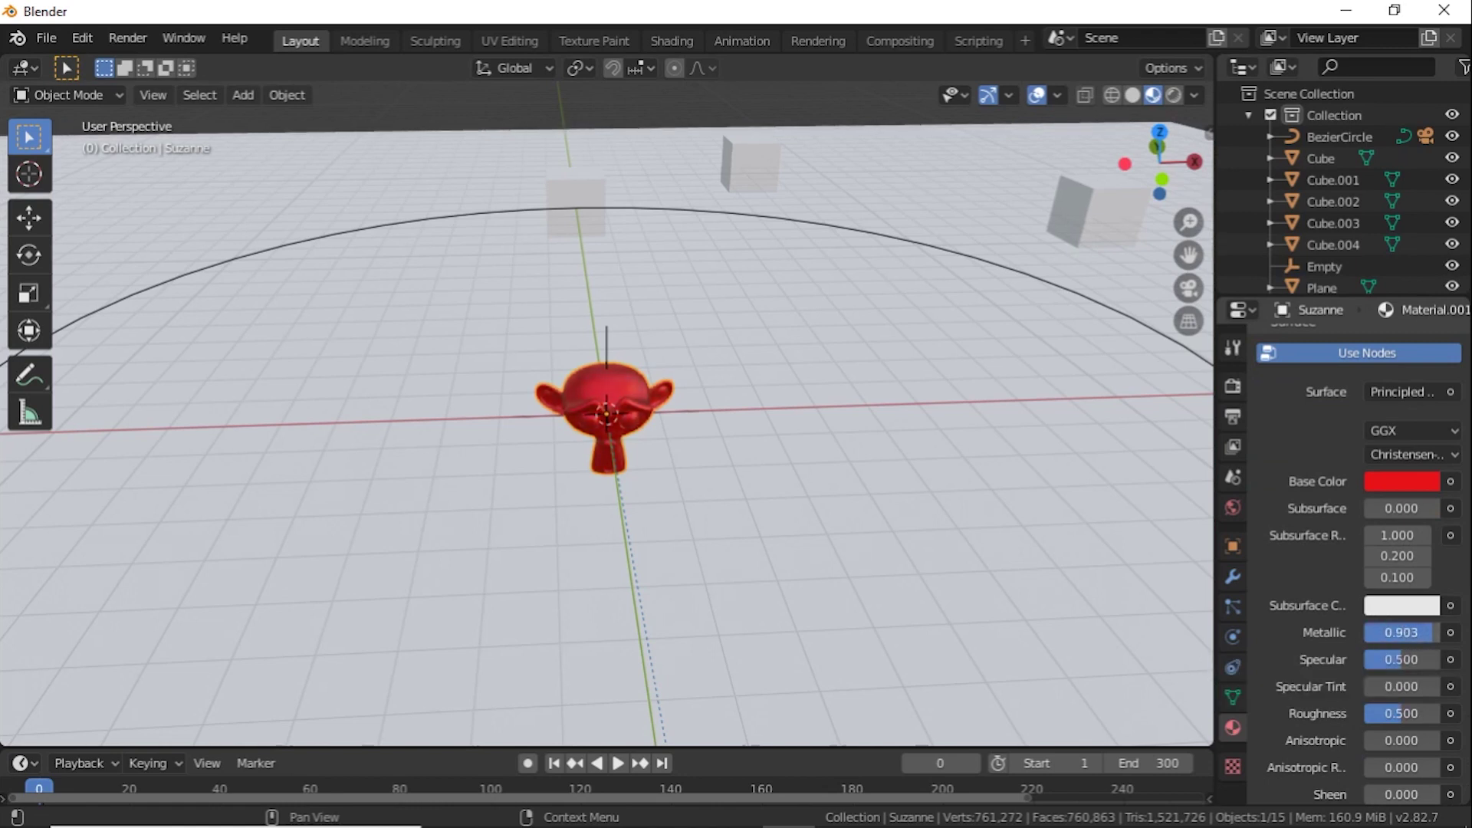
drag(1405, 715, 1376, 712)
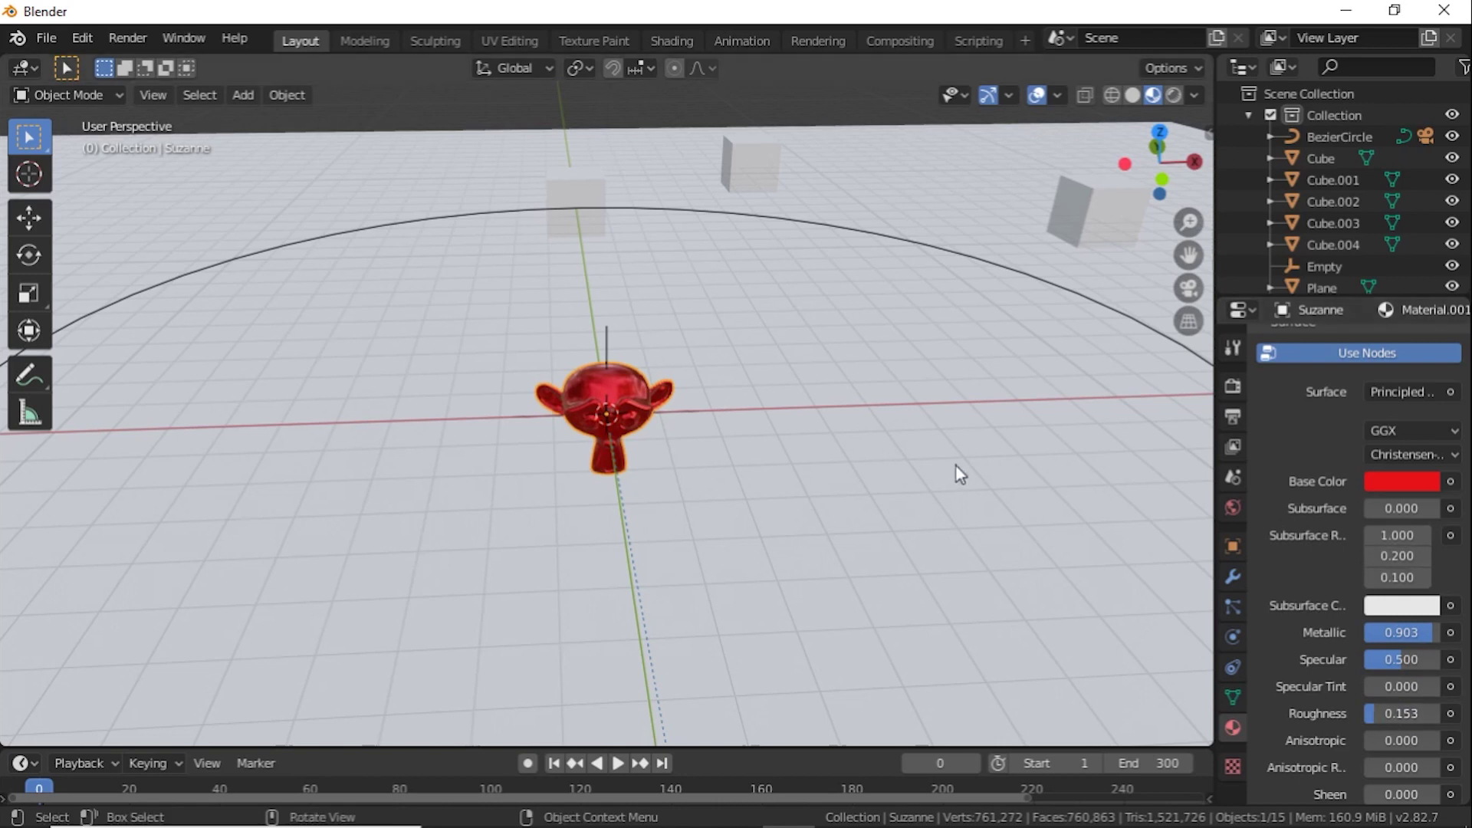
middle_drag(817, 352, 799, 334)
Add a new material to the ground plane with Metallic 0.861 and Roughness 0.194.
click(843, 537)
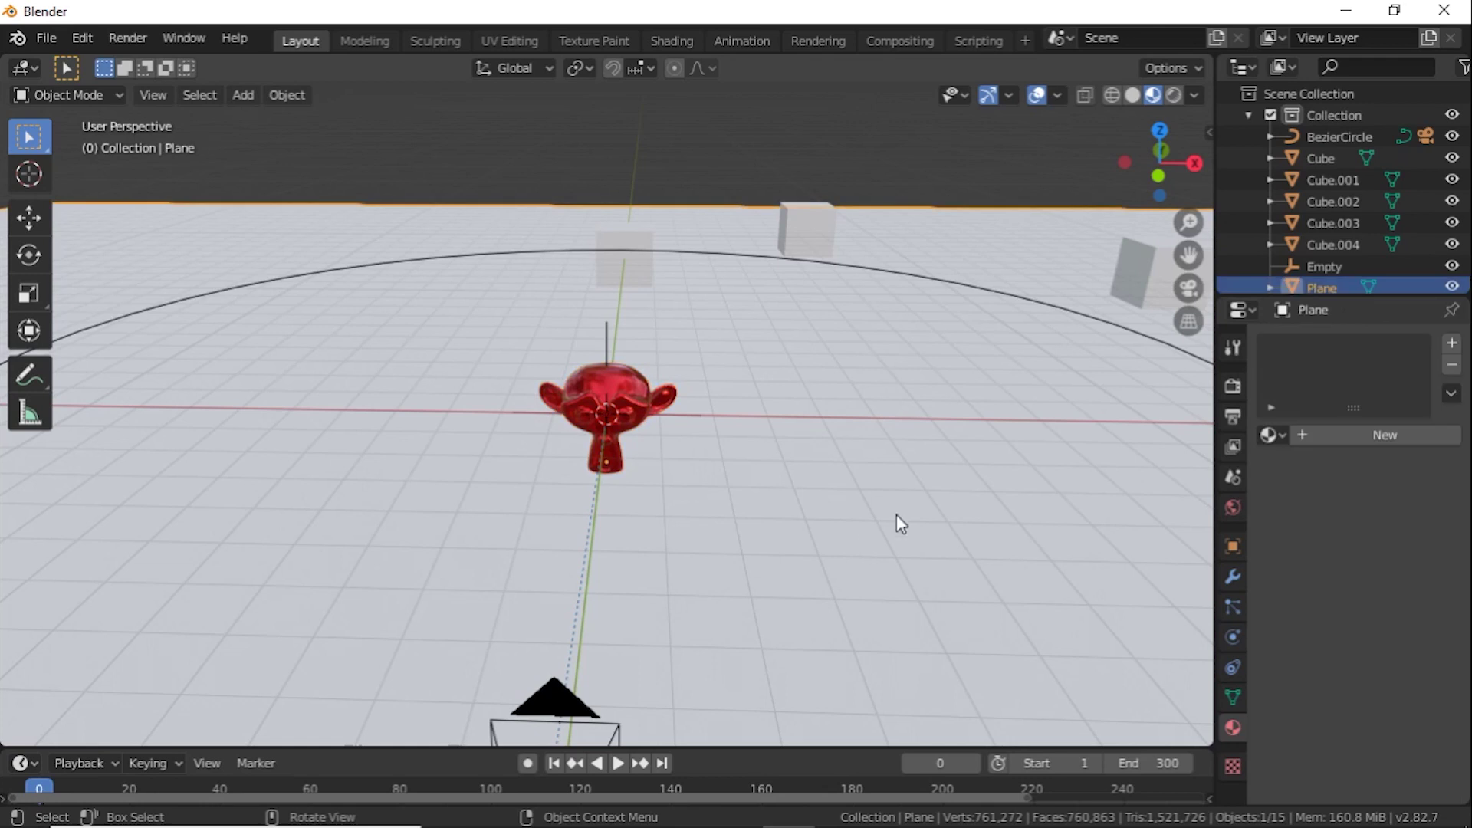
click(1375, 436)
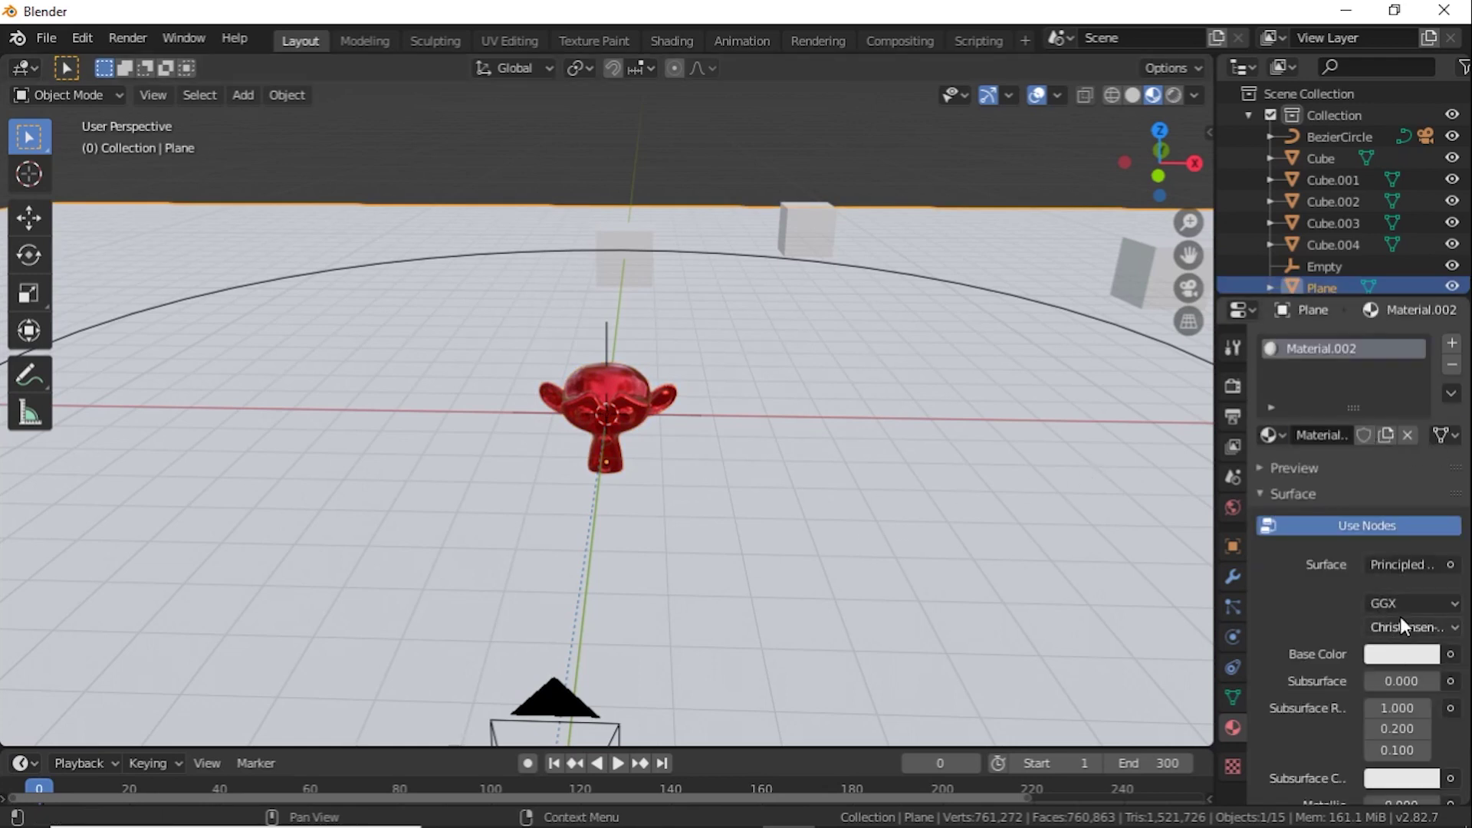
scroll(1400, 609, down, 6)
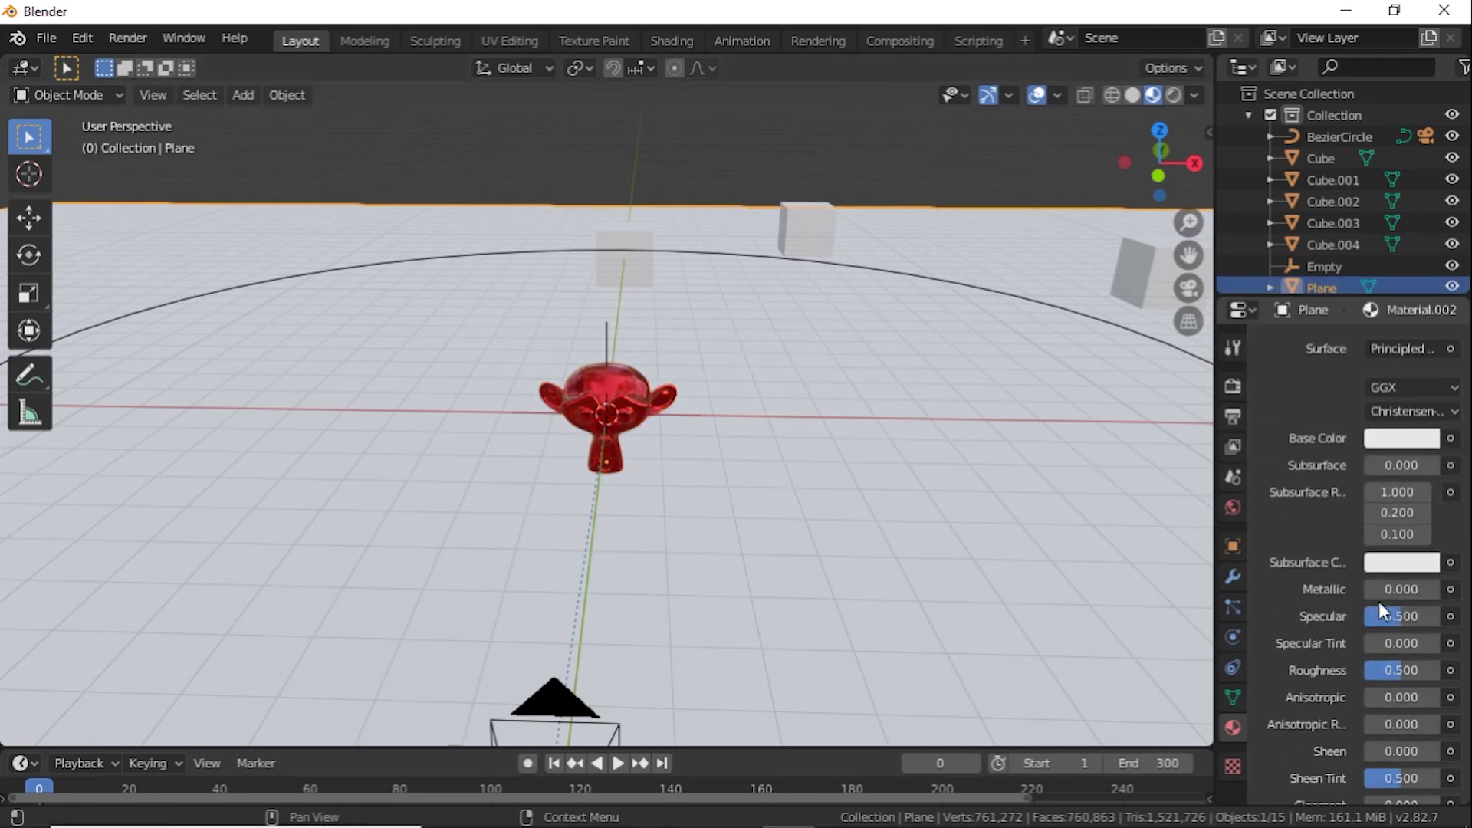
drag(1368, 596, 1424, 596)
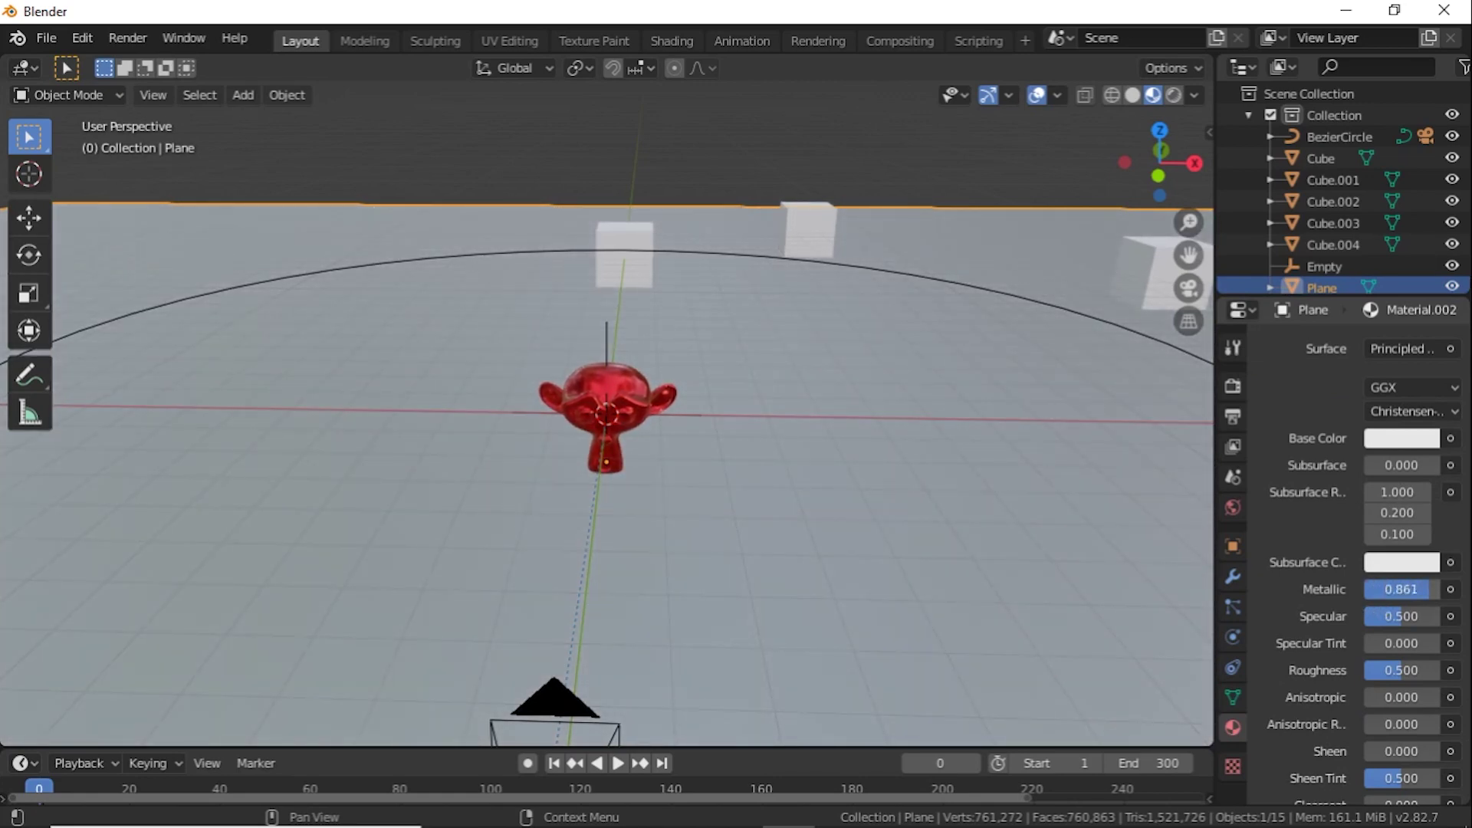
drag(1402, 670, 1380, 670)
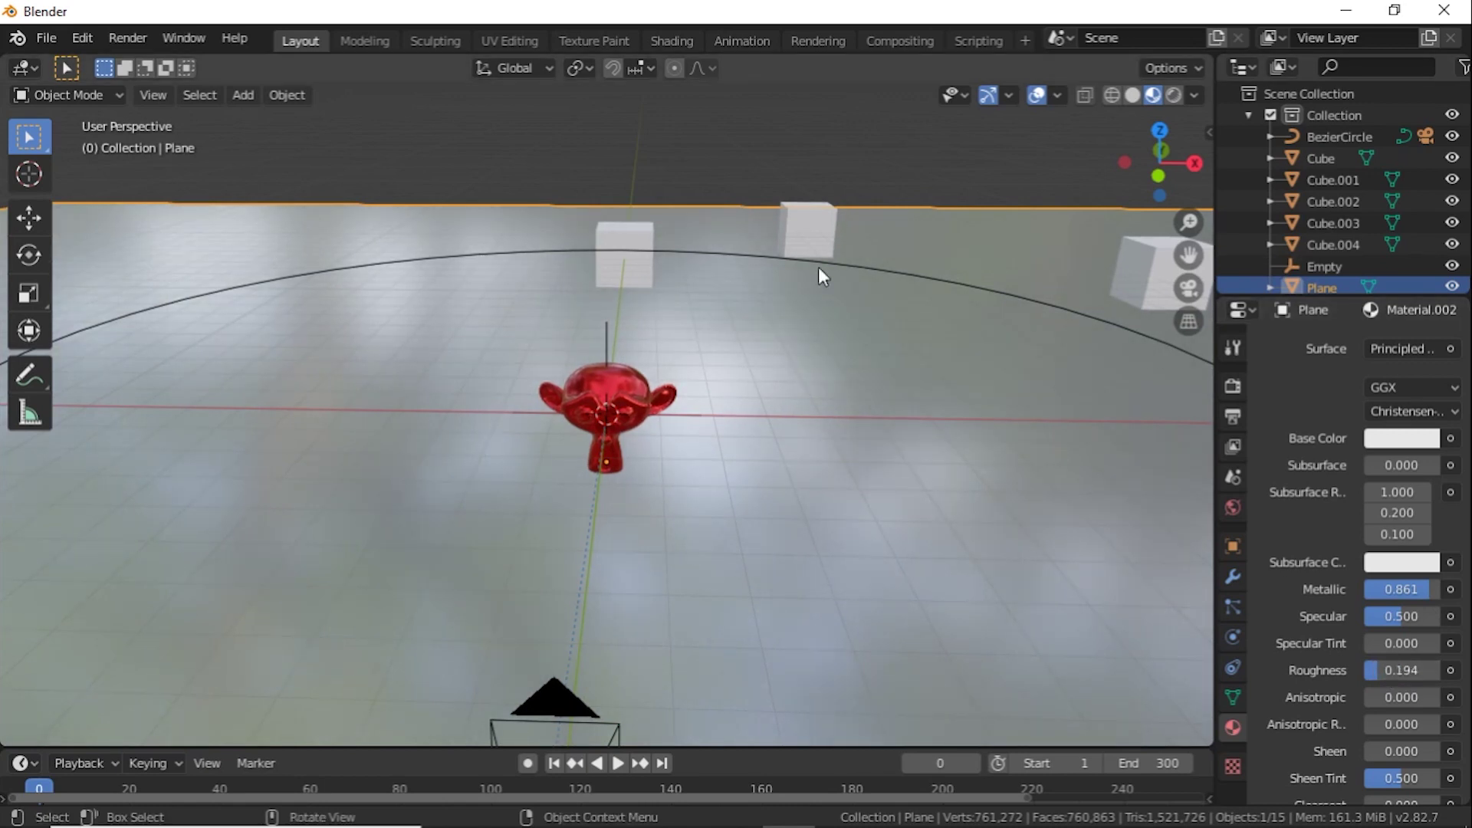
Give the first Cube a new blue material, strongly metallic with low roughness.
click(628, 247)
click(631, 235)
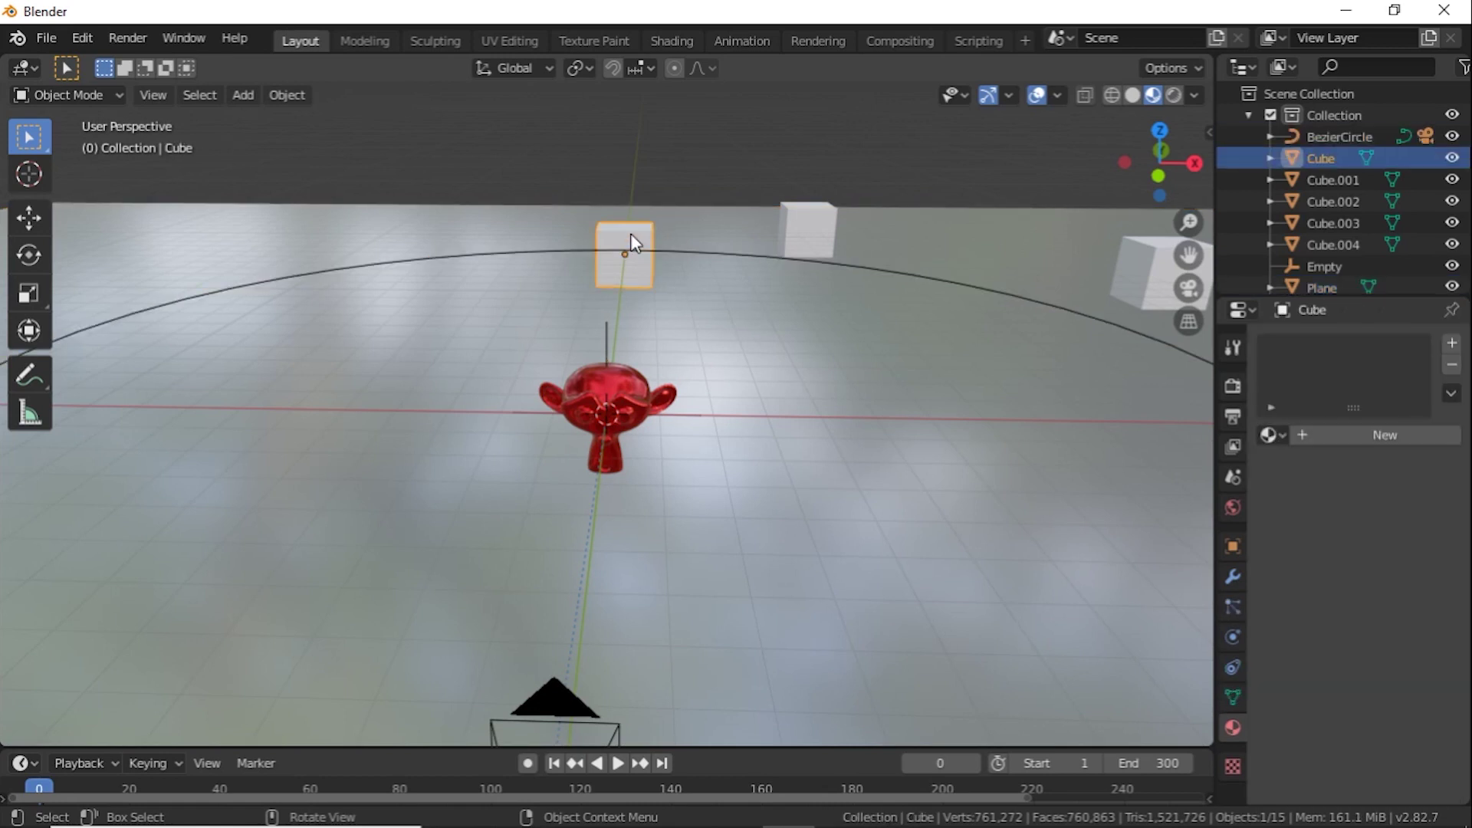
click(1374, 435)
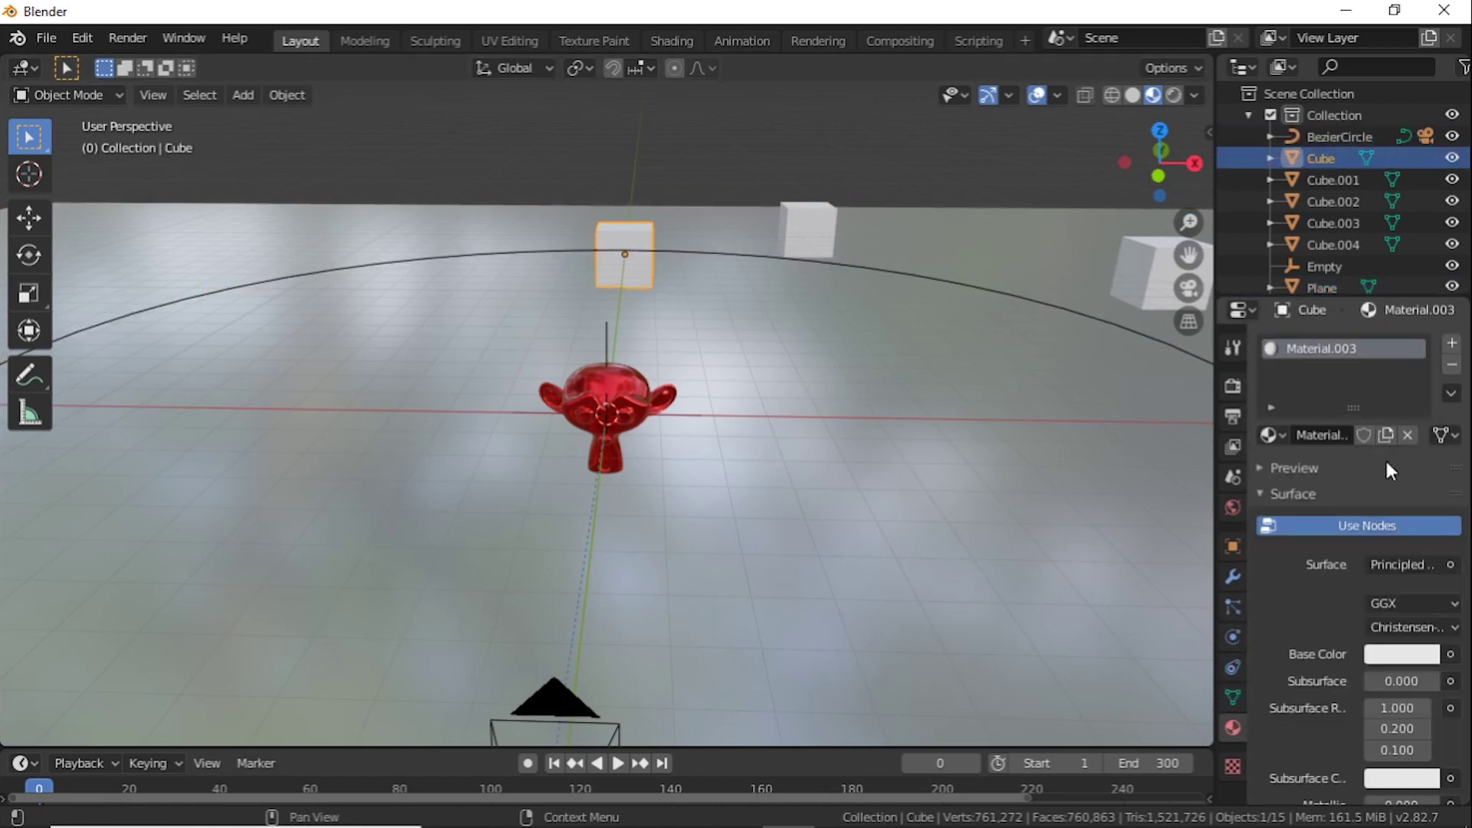
click(1398, 653)
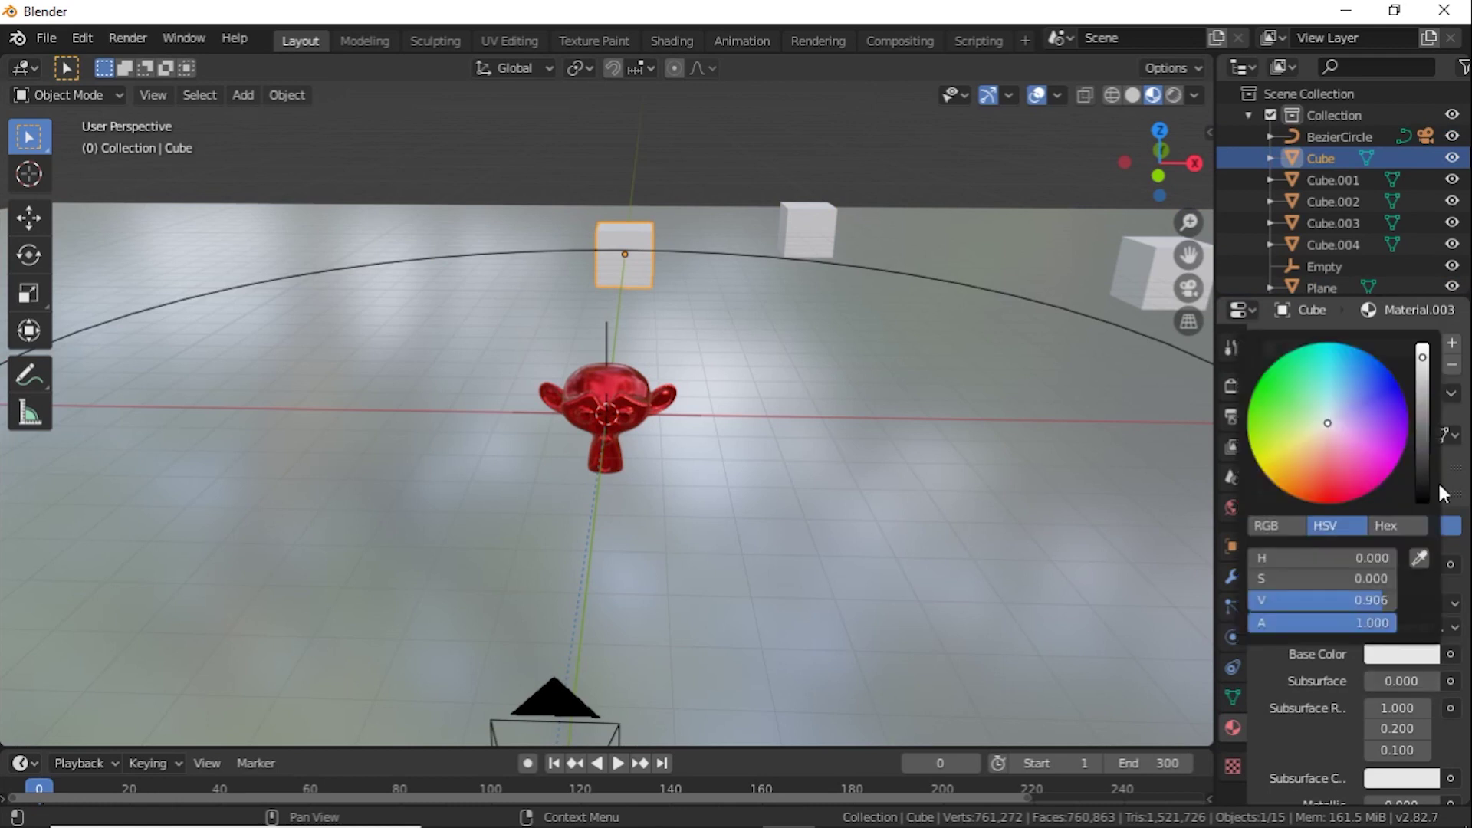
click(1393, 405)
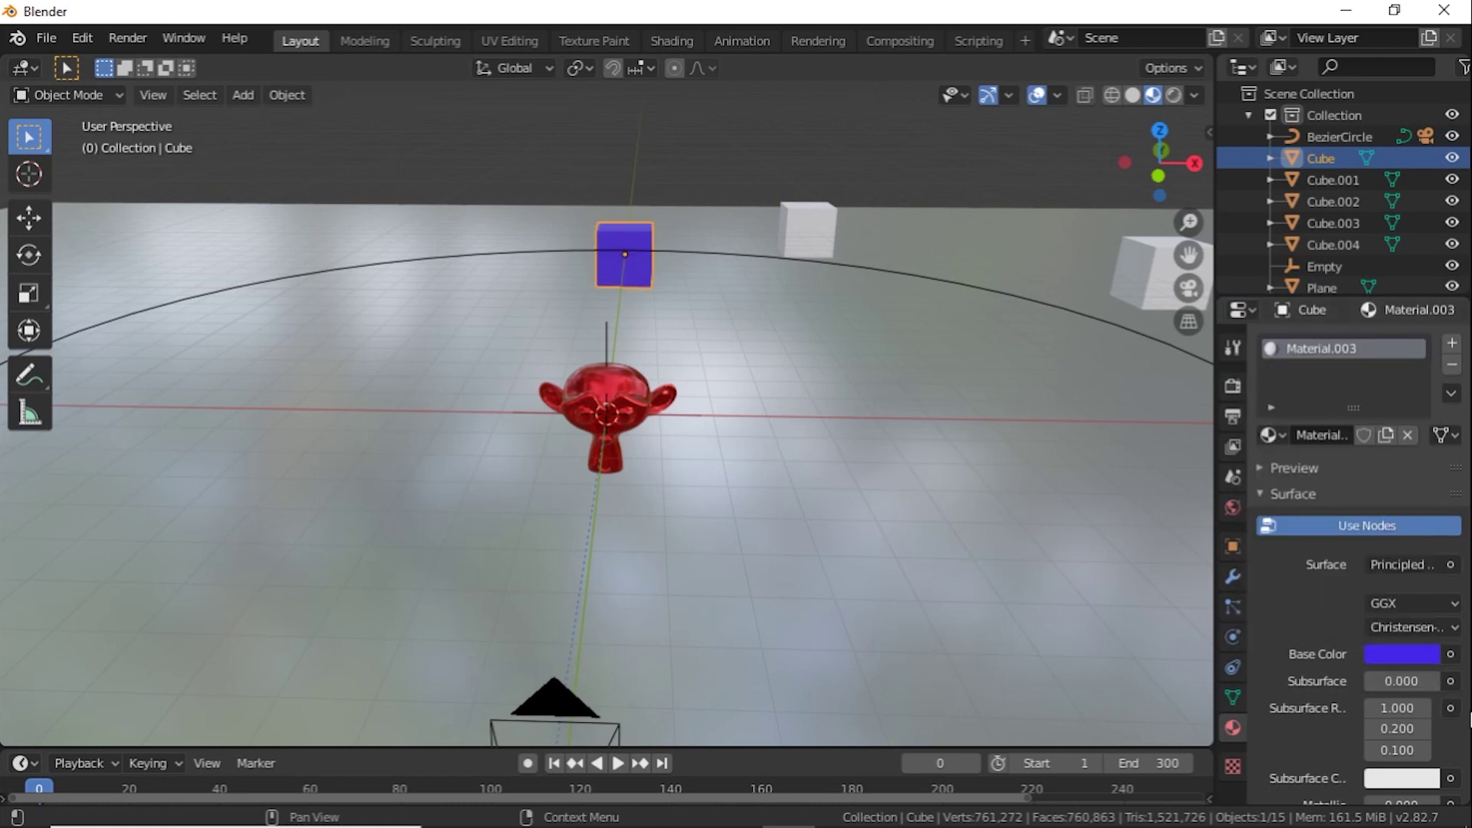
scroll(1392, 713, down, 5)
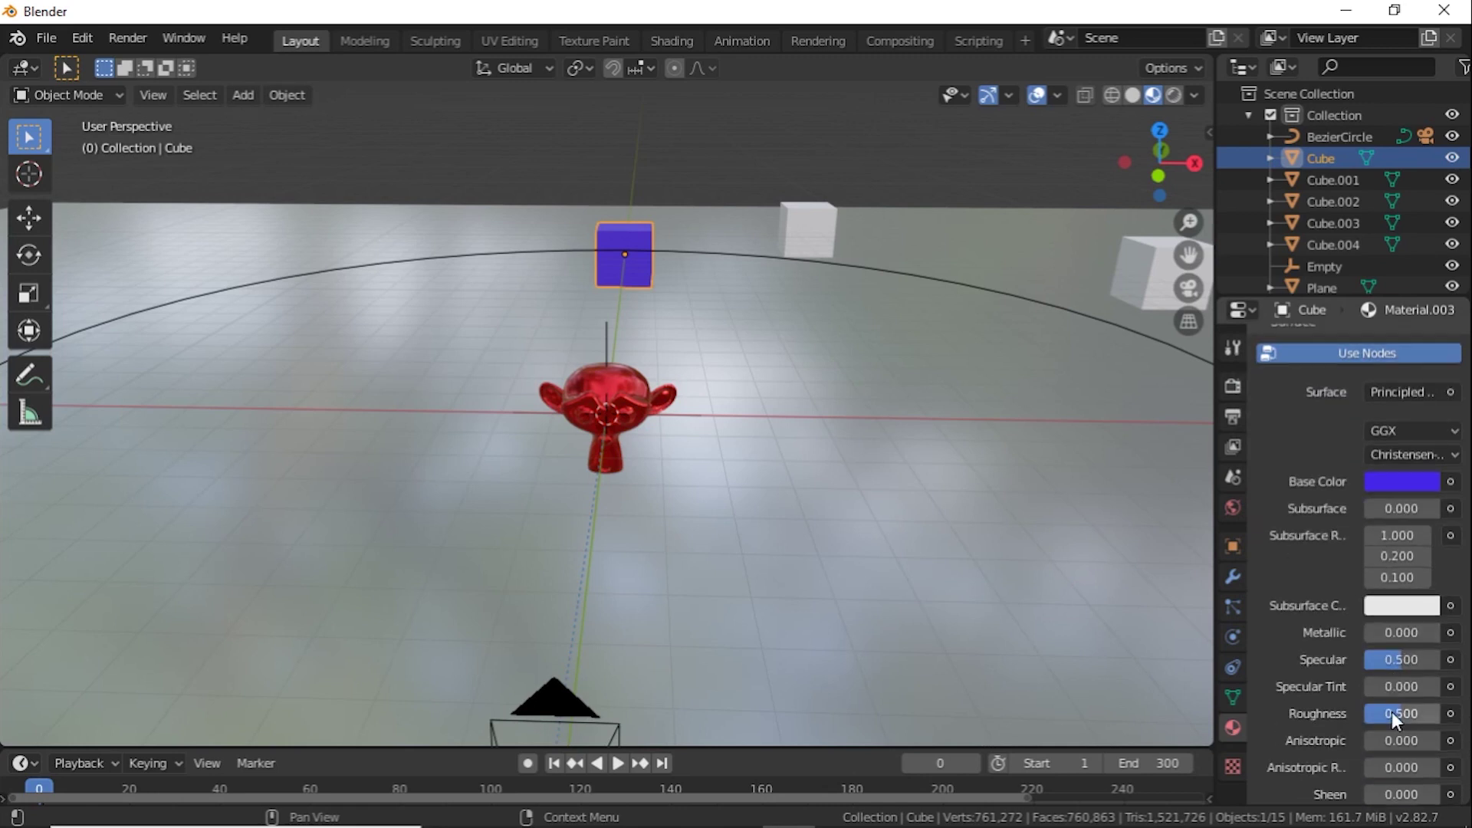
drag(1368, 633, 1434, 633)
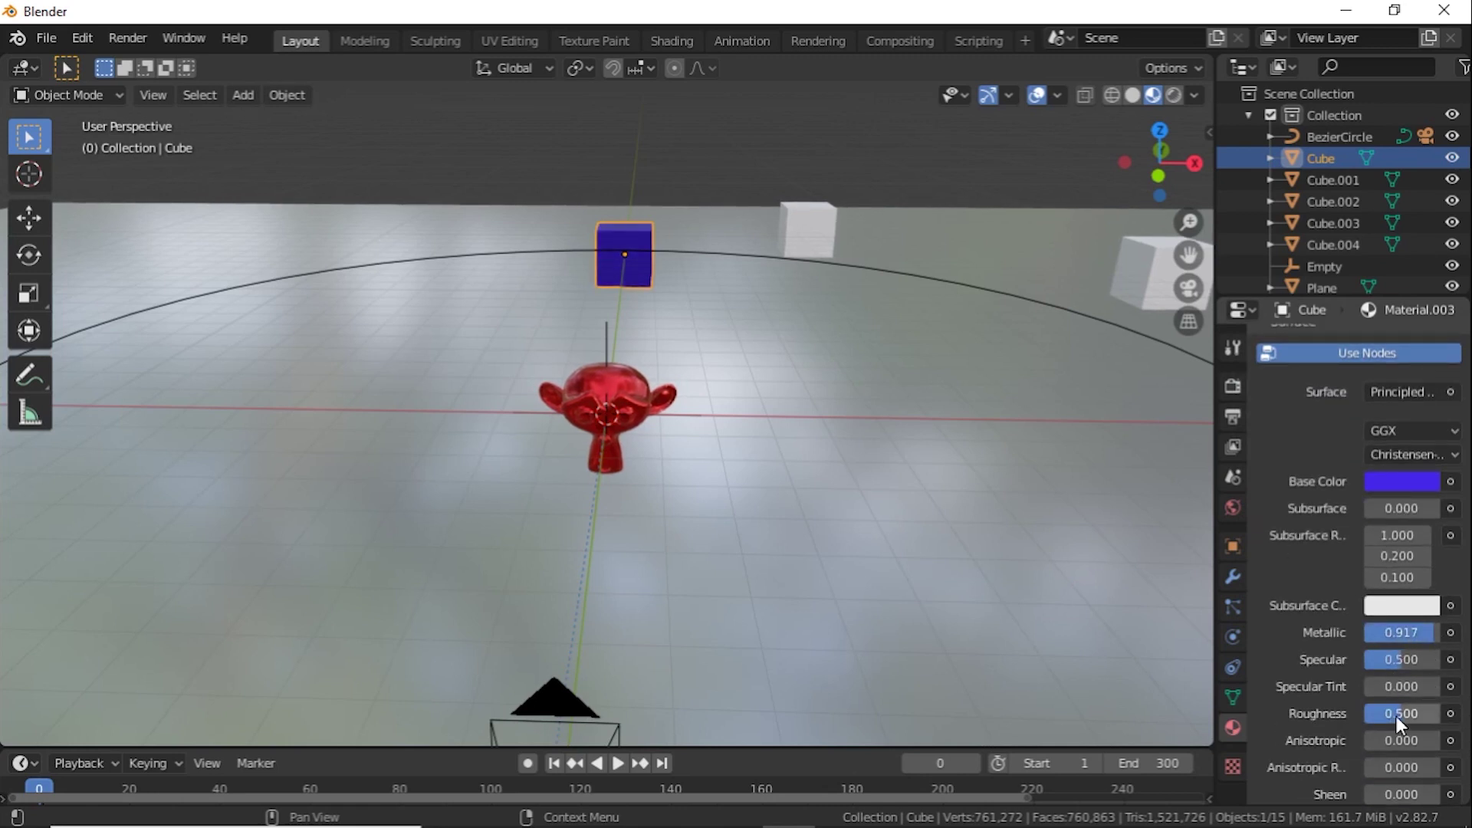
drag(1402, 713, 1377, 714)
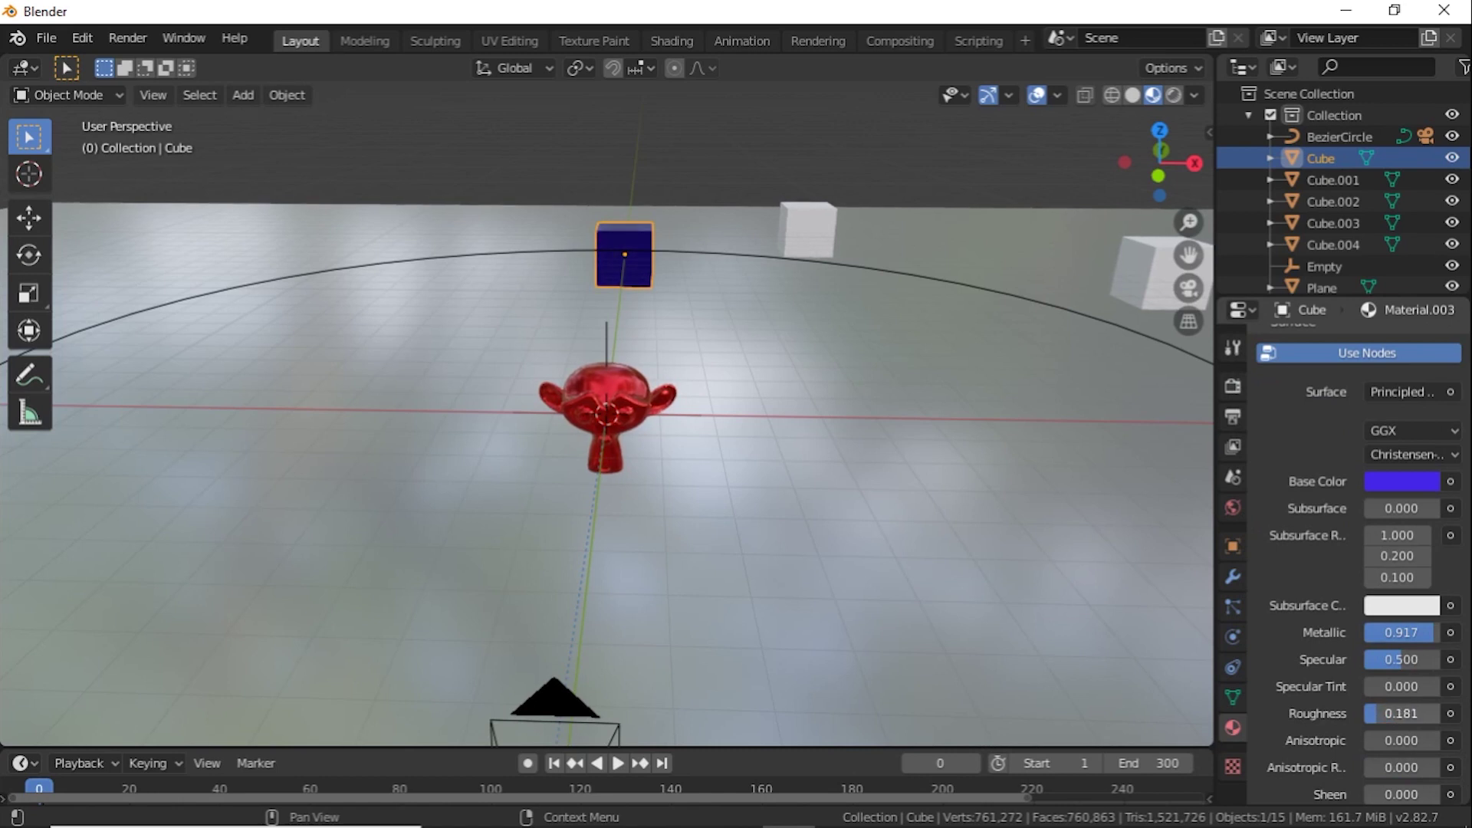
Make Cube.001's material magenta with Metallic set to 0.9.
click(812, 228)
click(1402, 654)
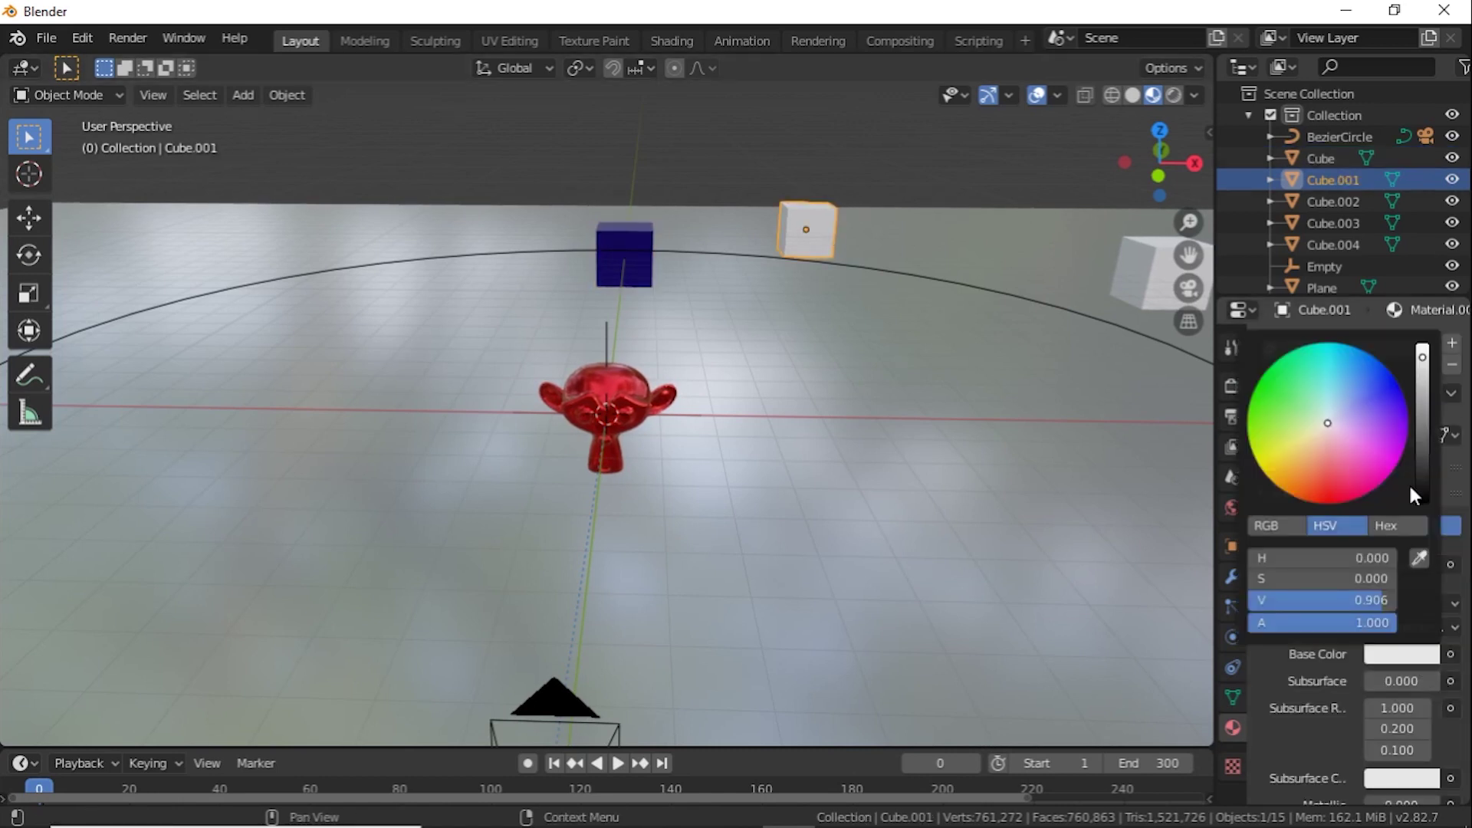
click(1408, 481)
scroll(1412, 691, down, 4)
click(1401, 678)
text(0.875)
key(Return)
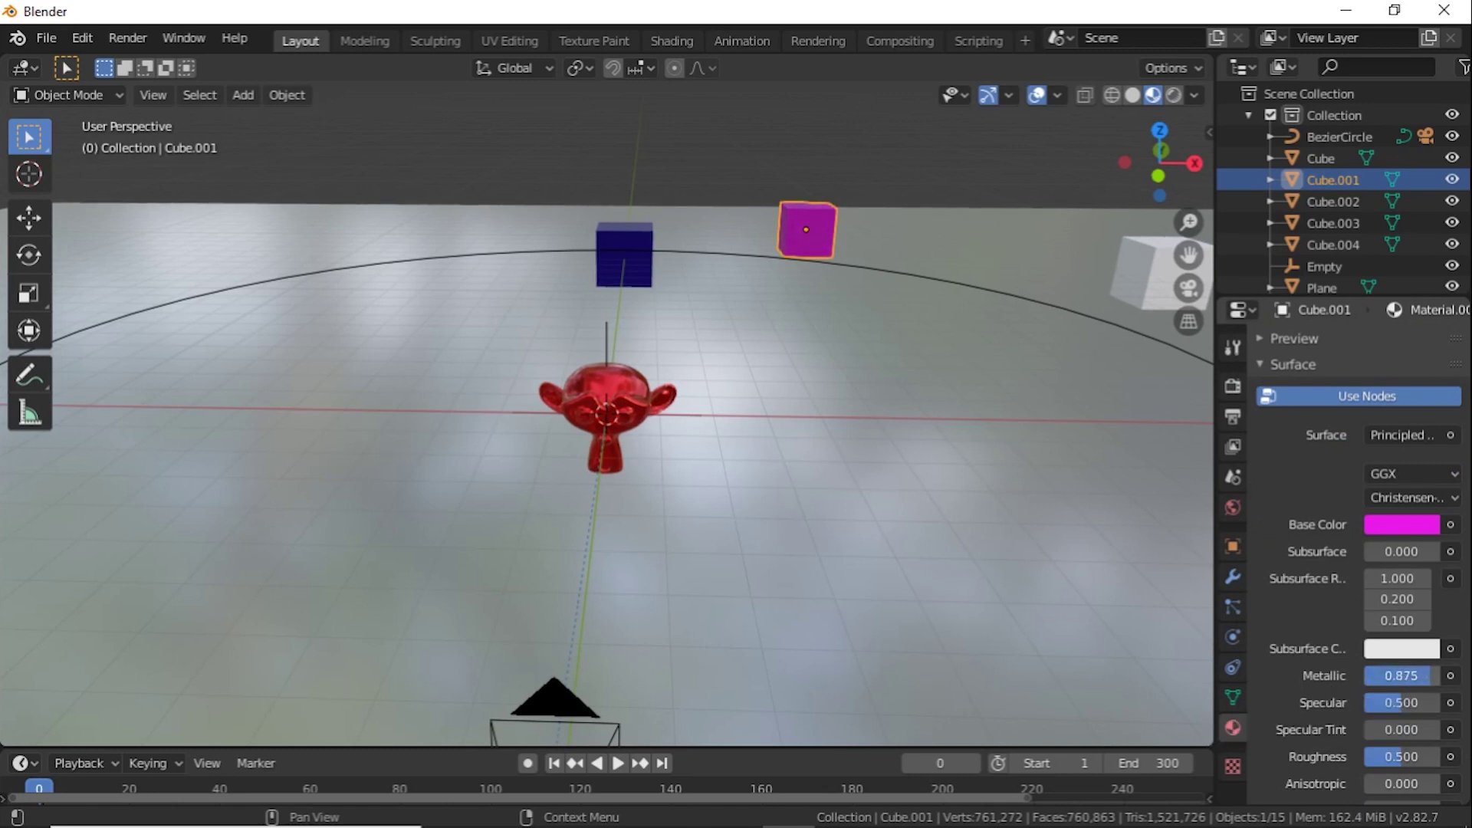
click(1415, 675)
text(0.9)
key(Return)
scroll(1310, 566, down, 5)
Give Cube.002 a new cyan metallic material.
click(1334, 201)
click(1373, 435)
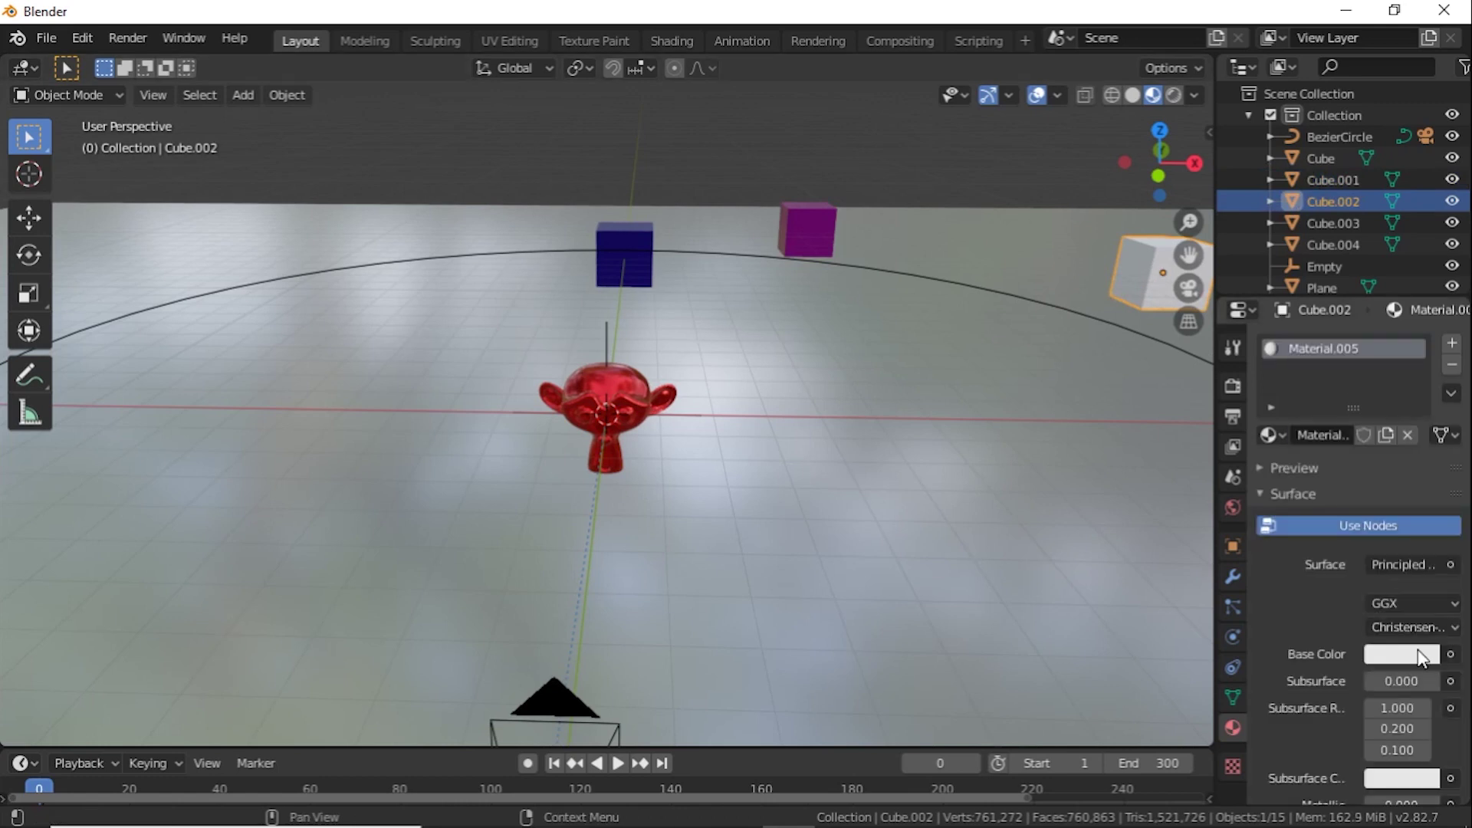
click(1419, 656)
click(1296, 451)
scroll(1350, 537, down, 3)
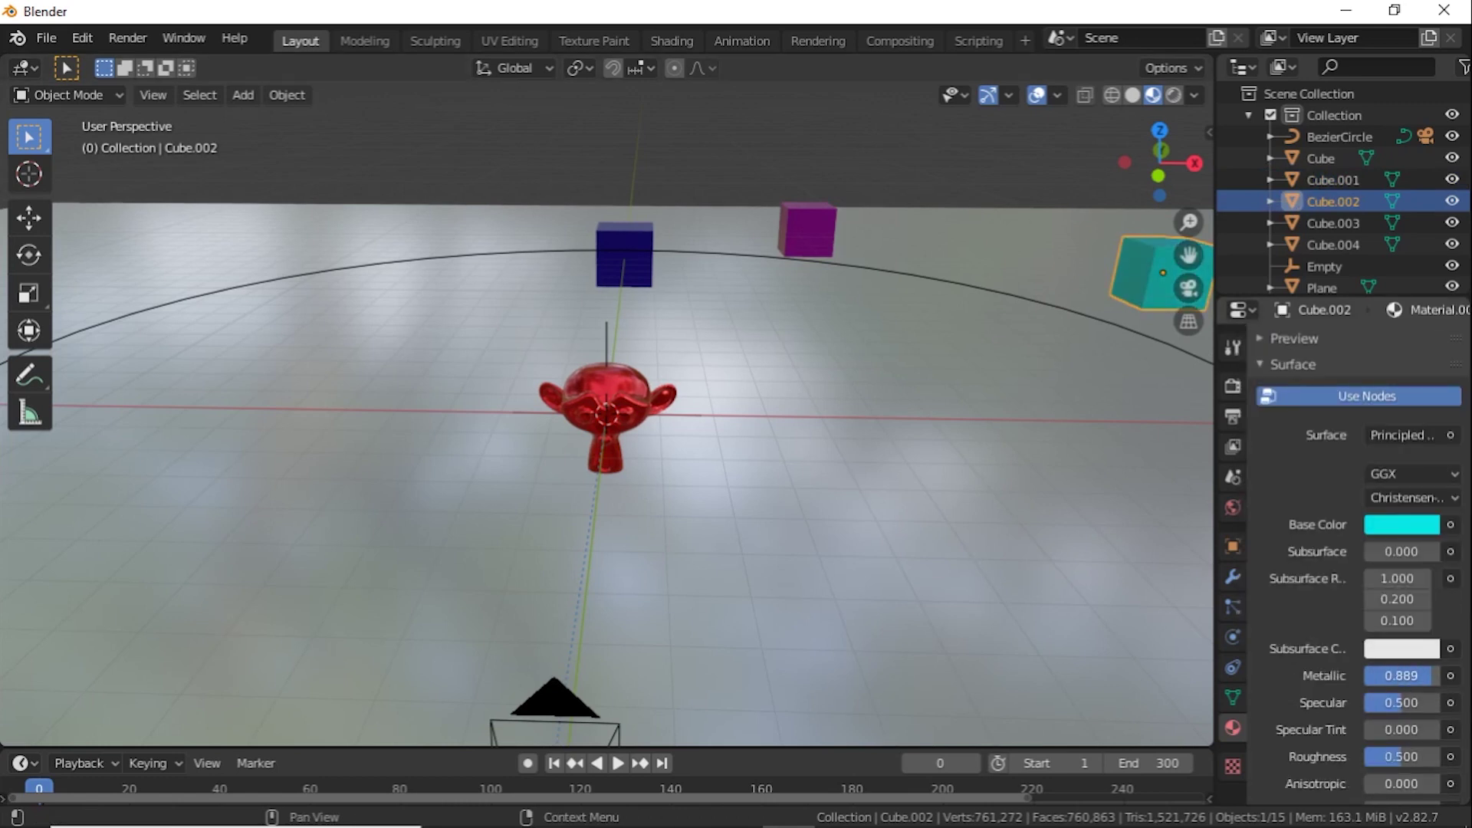
scroll(1405, 709, down, 3)
drag(1404, 583, 1406, 526)
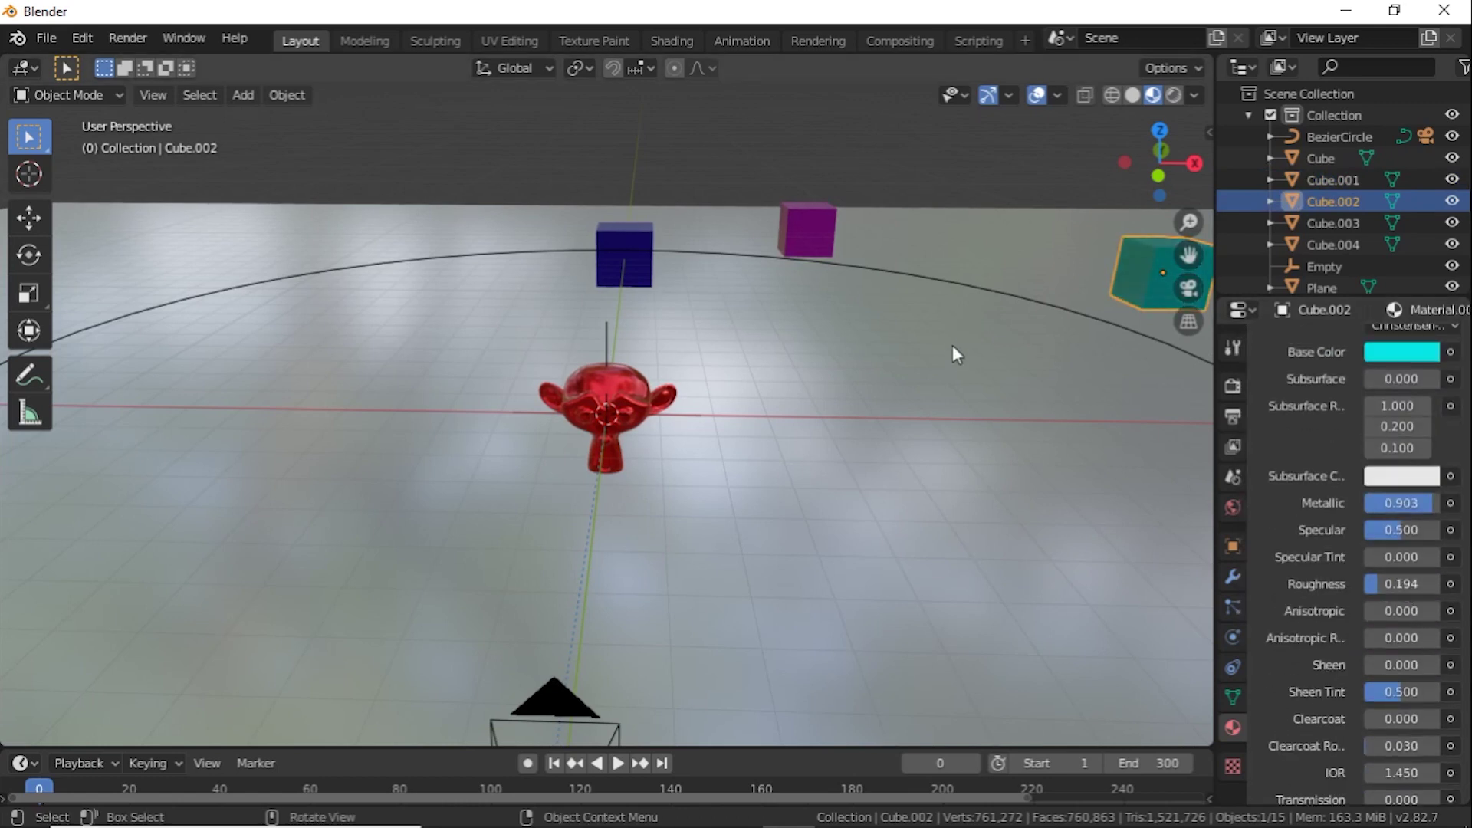
scroll(495, 388, down, 6)
Give Cube.003 a new yellow metallic material.
click(216, 337)
click(1314, 434)
click(1403, 656)
click(1397, 376)
scroll(1411, 692, down, 4)
mouse_move(1368, 676)
mouse_down()
mouse_move(1418, 676)
mouse_move(1388, 673)
mouse_up()
scroll(1415, 698, down, 3)
Give Cube.004 a new brownish-orange metallic material.
click(349, 404)
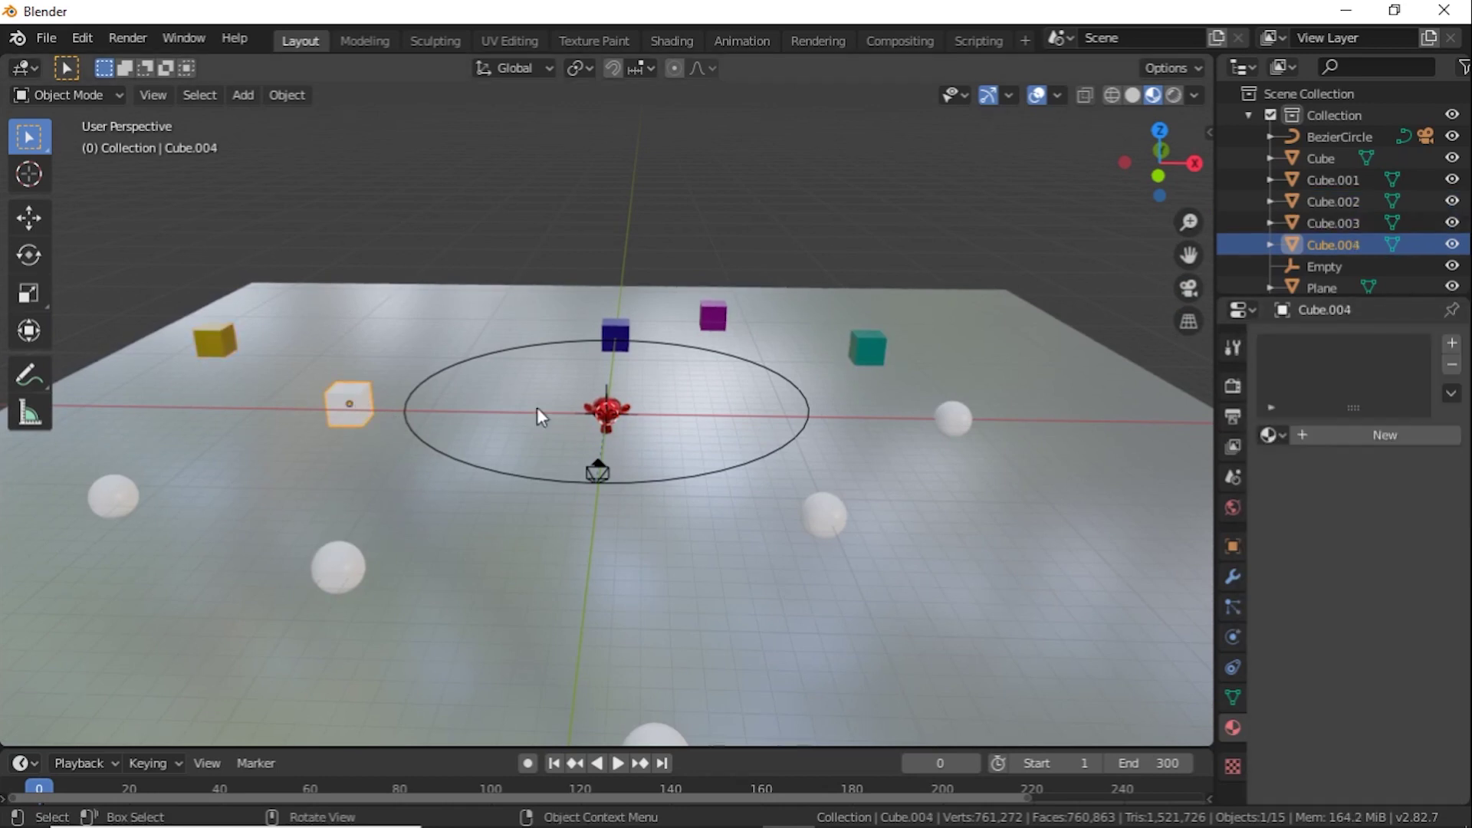
click(1346, 434)
click(1402, 656)
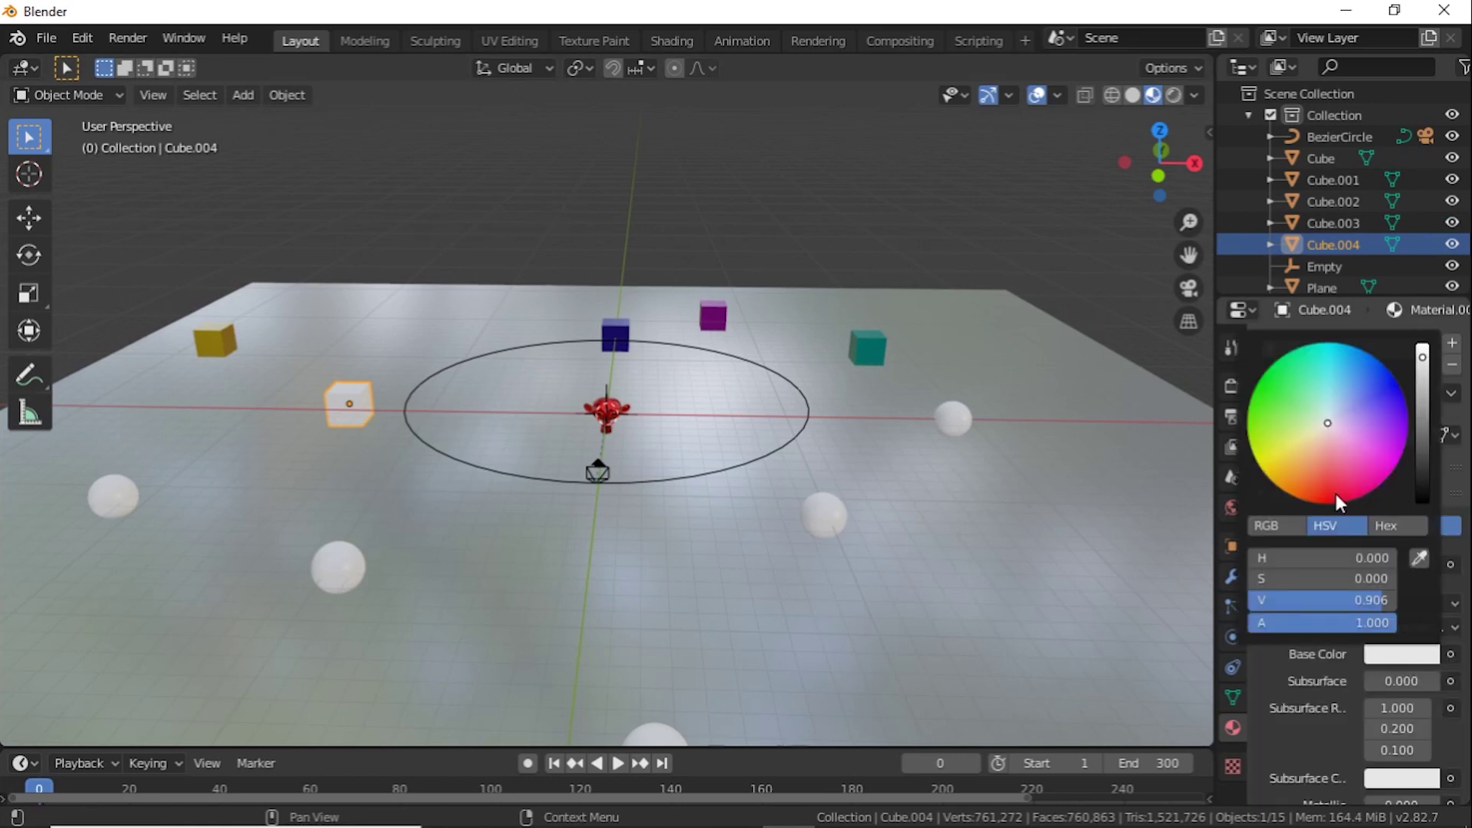
click(1296, 490)
drag(1425, 418, 1423, 461)
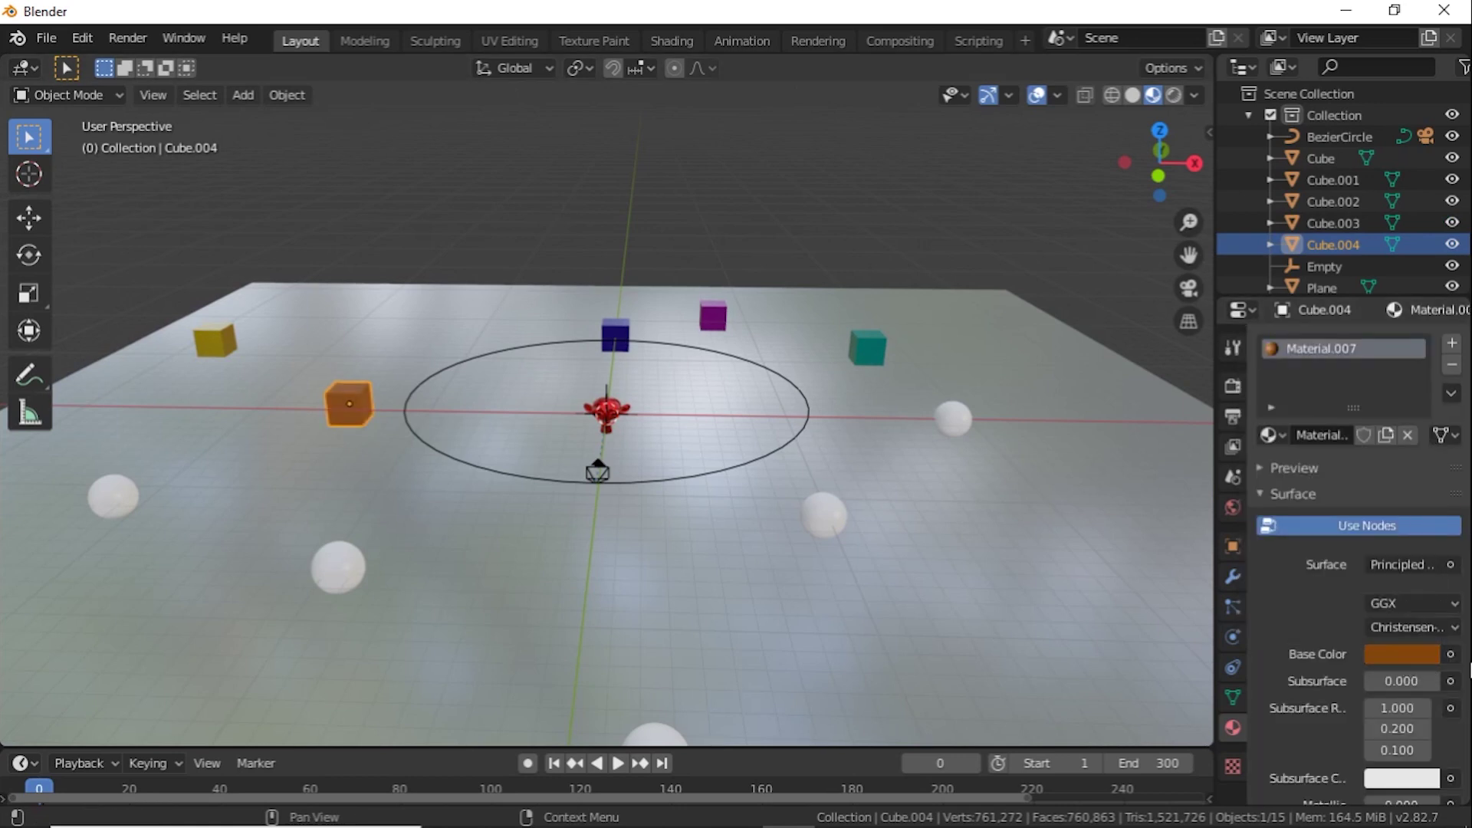
scroll(1425, 745, down, 5)
mouse_move(1380, 633)
mouse_down()
mouse_move(1419, 632)
mouse_move(1376, 627)
mouse_up()
scroll(1416, 675, down, 3)
scroll(674, 618, down, 2)
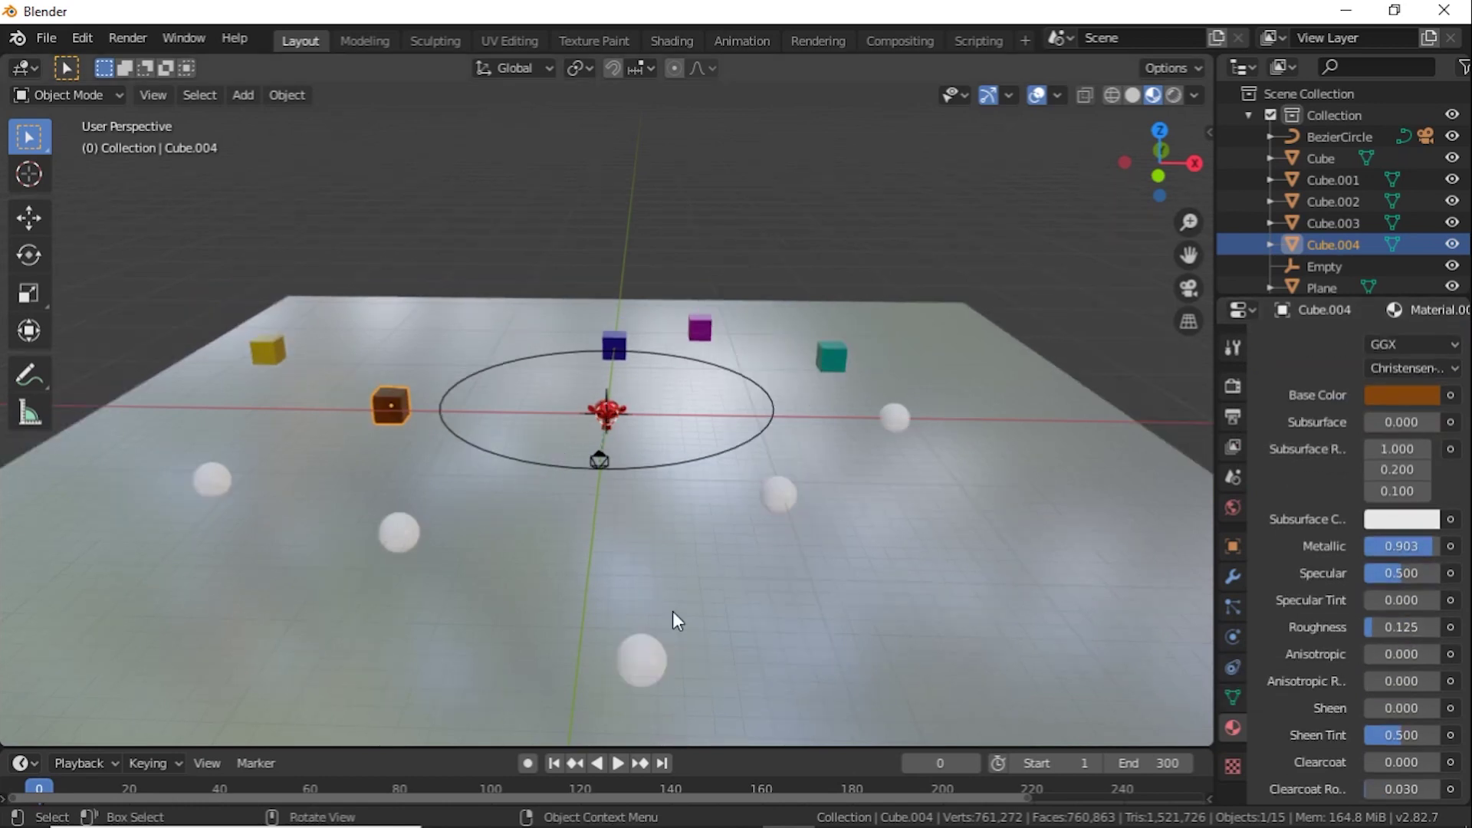
Assign the blue Material.003 to the right-hand sphere, undoing a trial pink colour change.
click(902, 414)
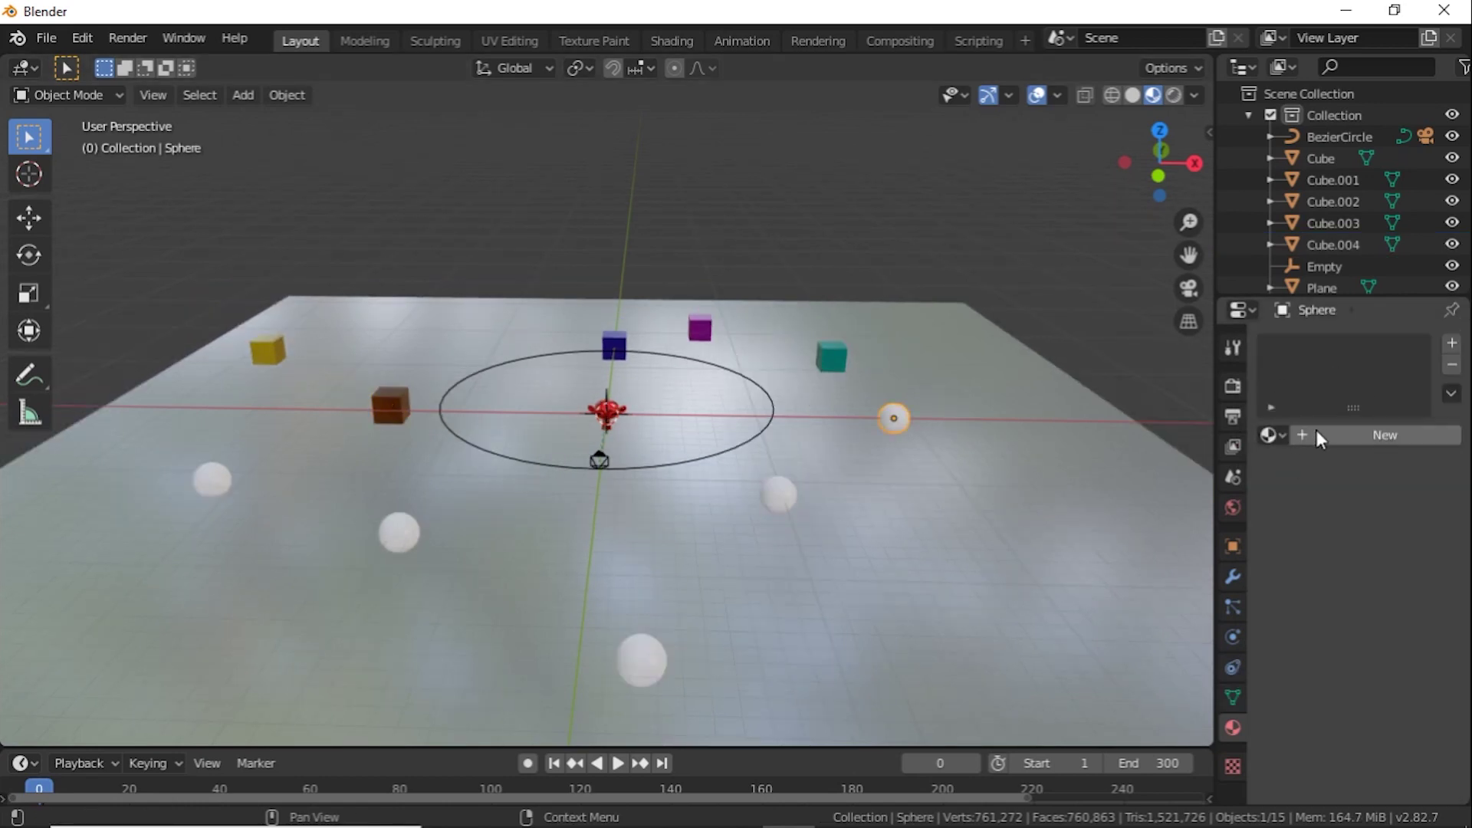
click(1360, 440)
click(1273, 436)
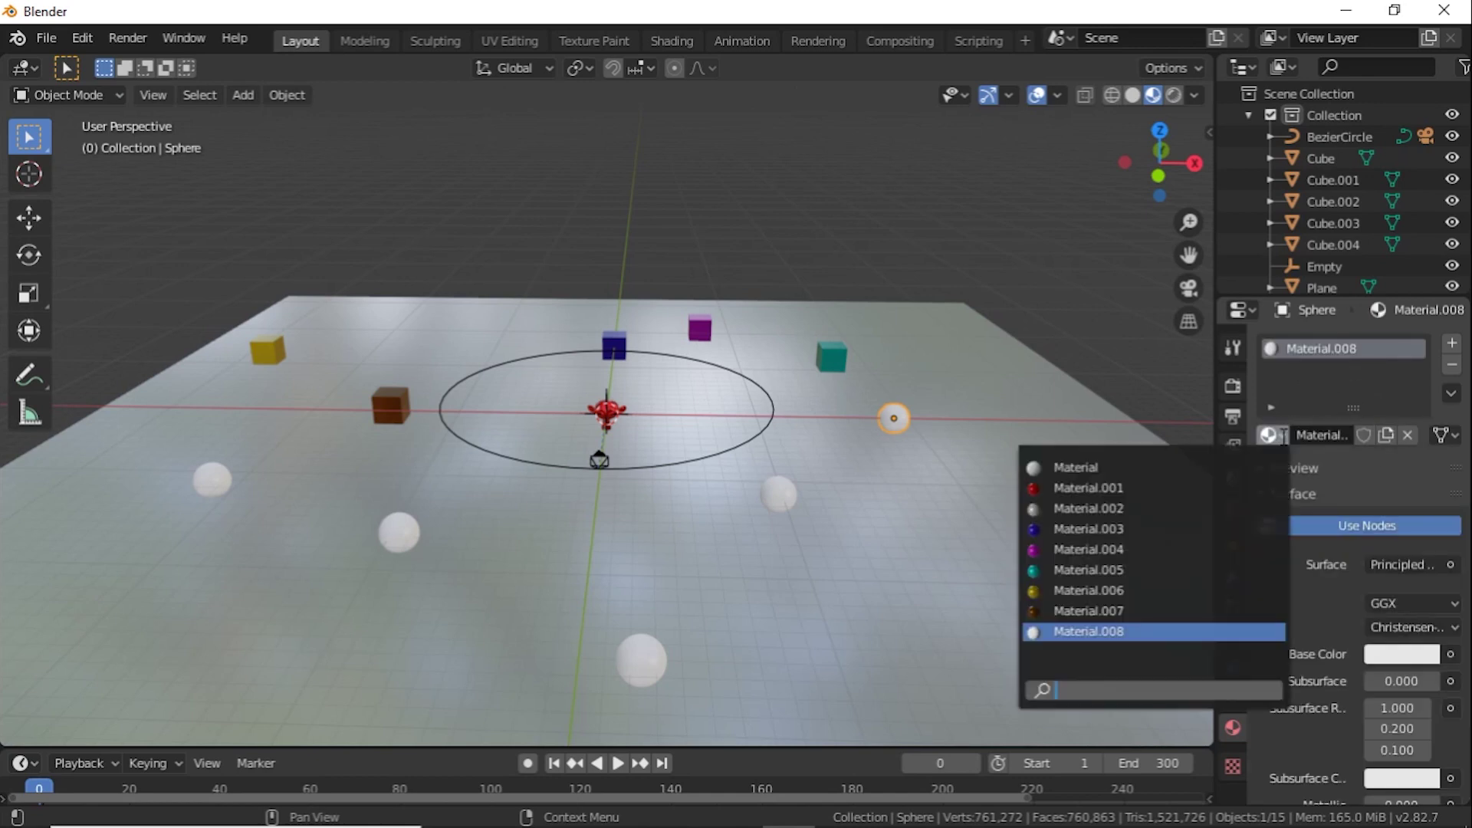
click(1089, 508)
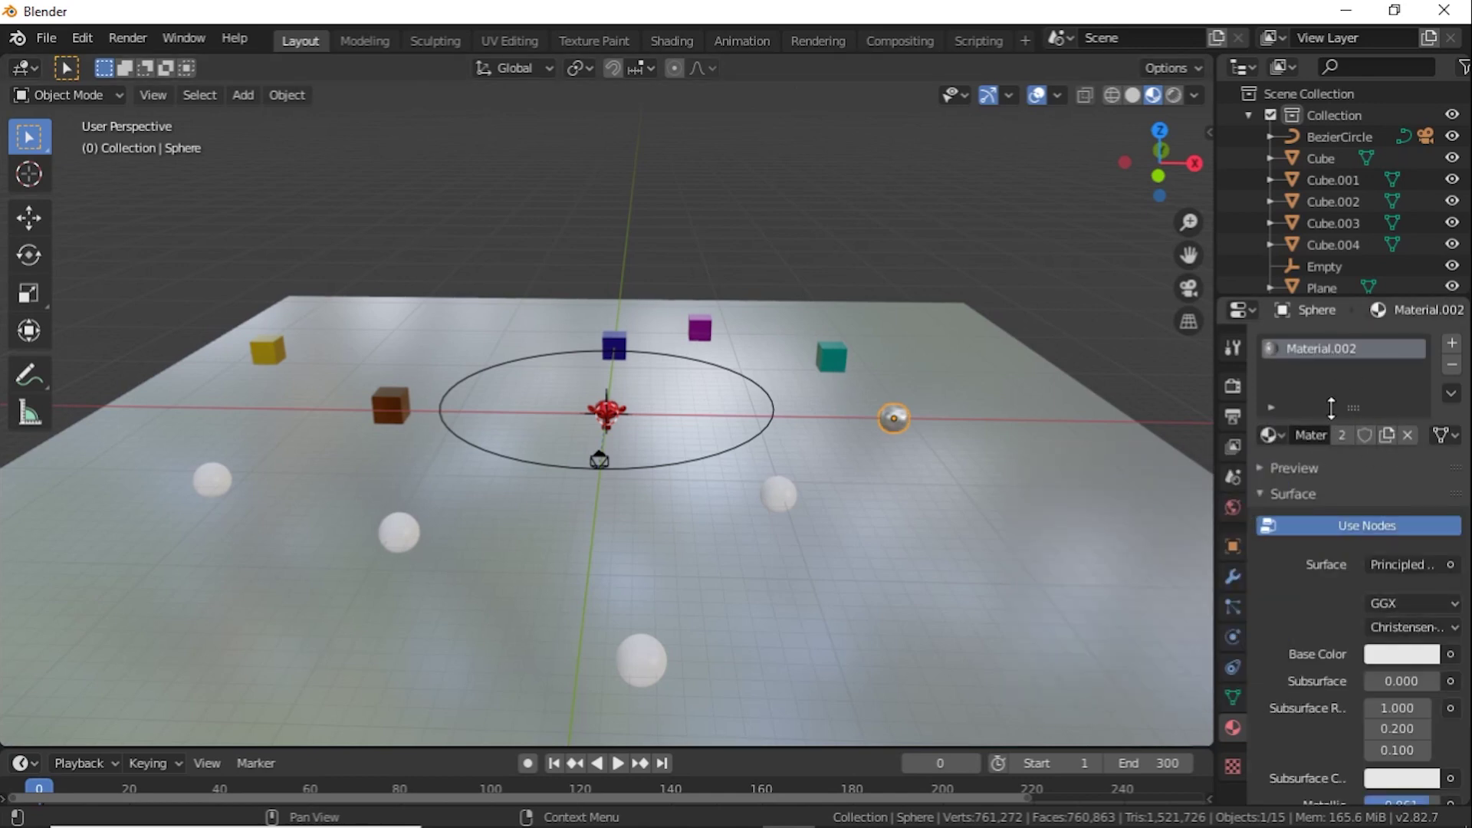
click(1395, 469)
scroll(1401, 583, down, 4)
click(1401, 667)
click(1323, 465)
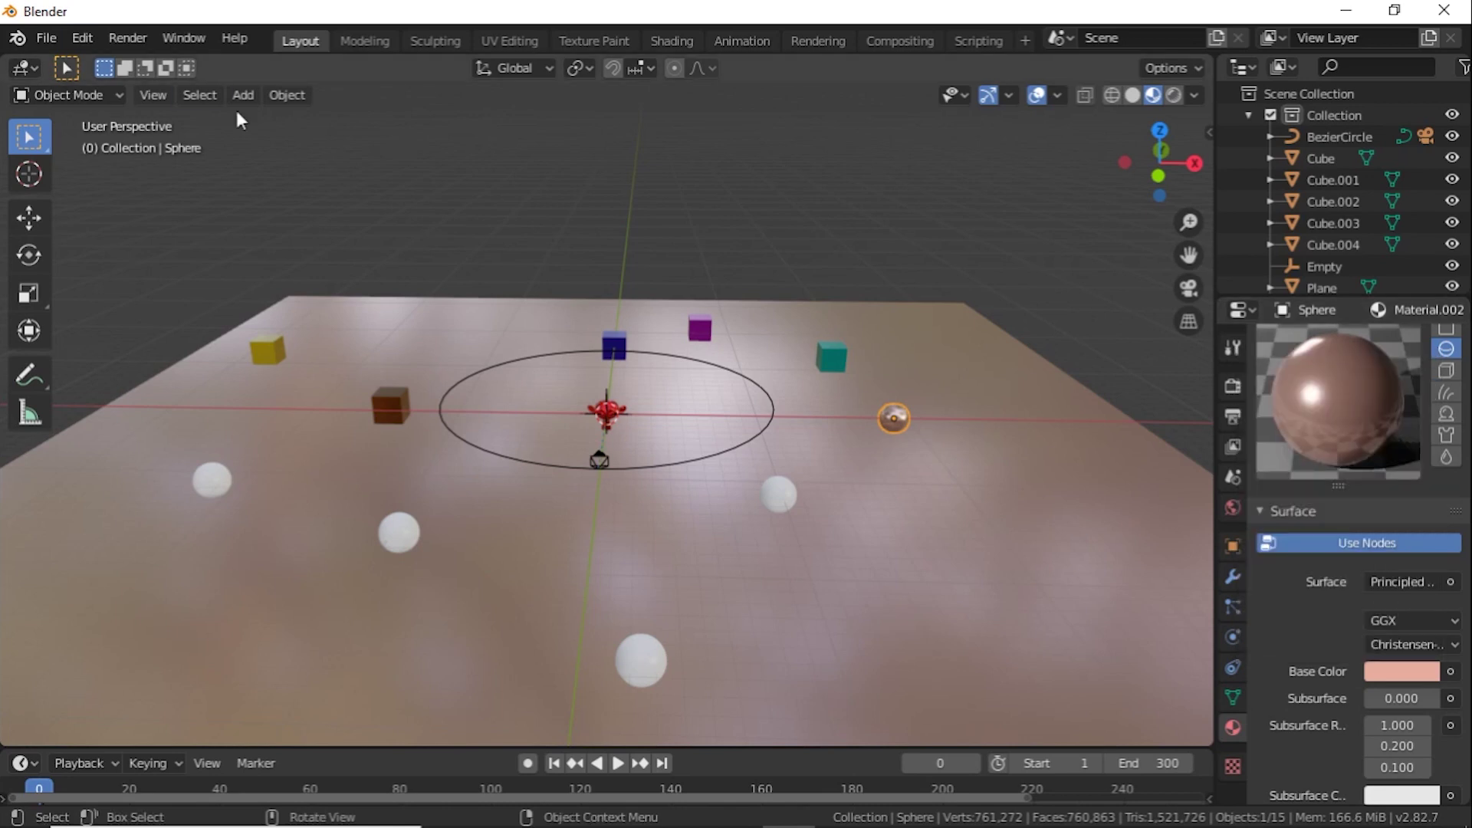
click(84, 40)
click(100, 62)
click(1452, 366)
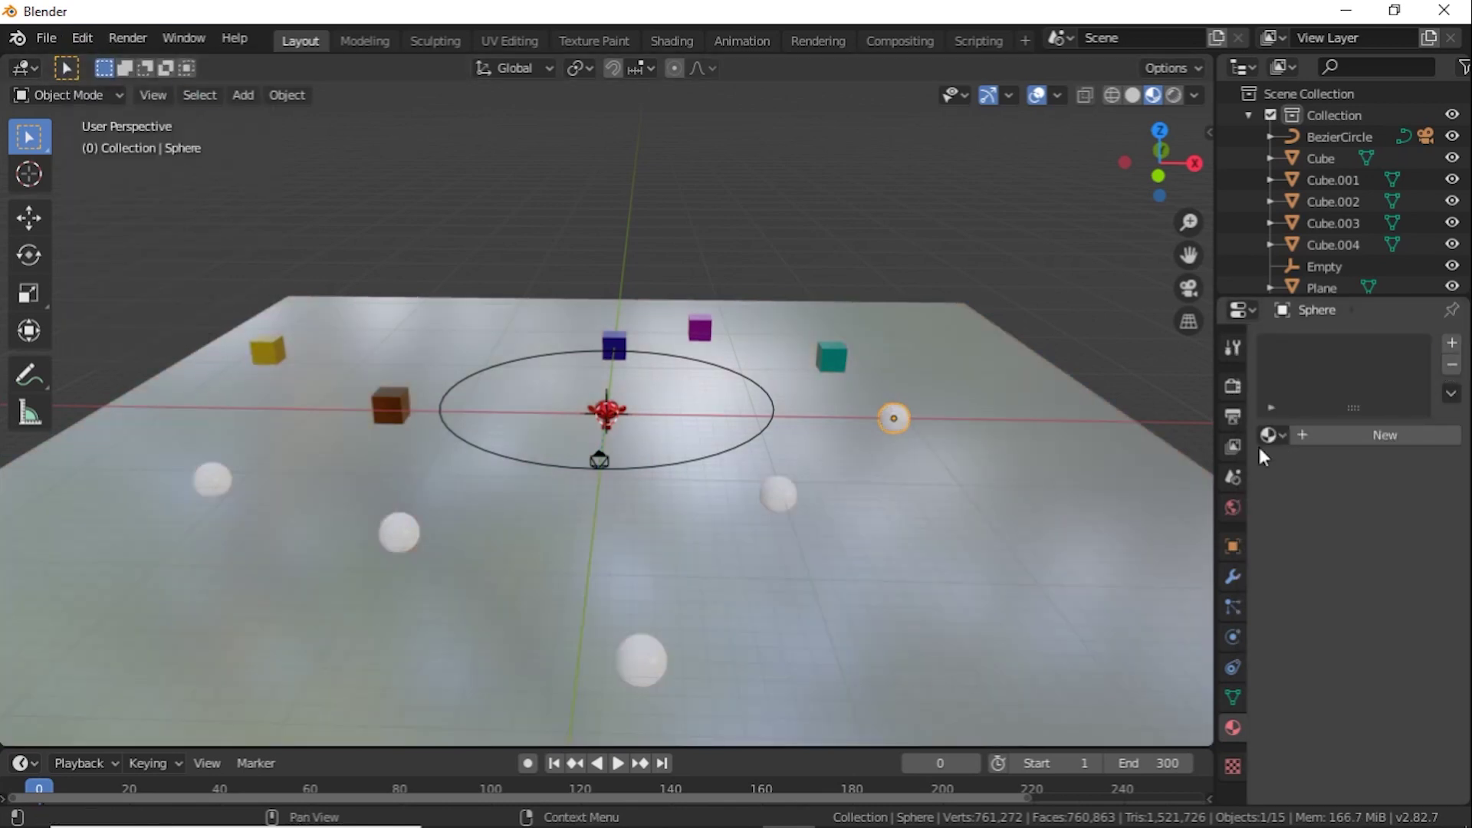
click(1275, 434)
click(1196, 529)
Assign Material.004, Material.005, Material.006 and Material.007 to the four remaining spheres.
click(777, 491)
click(1274, 435)
click(1089, 549)
click(642, 659)
click(1275, 435)
click(1089, 570)
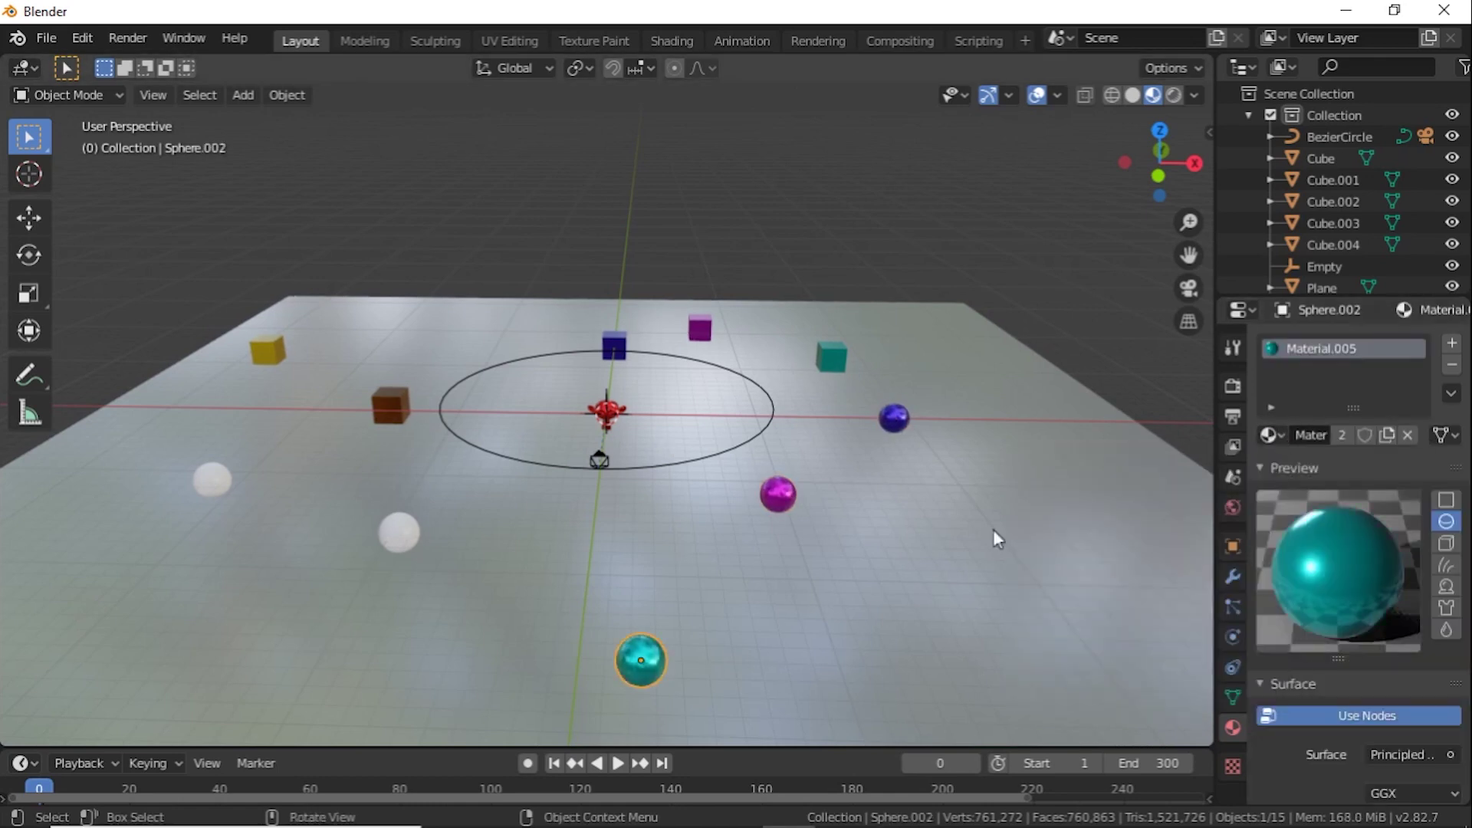
click(399, 533)
click(1273, 435)
click(1089, 590)
click(212, 480)
click(1273, 434)
click(1167, 617)
middle_drag(810, 494, 743, 437)
scroll(744, 437, up, 3)
scroll(725, 409, up, 4)
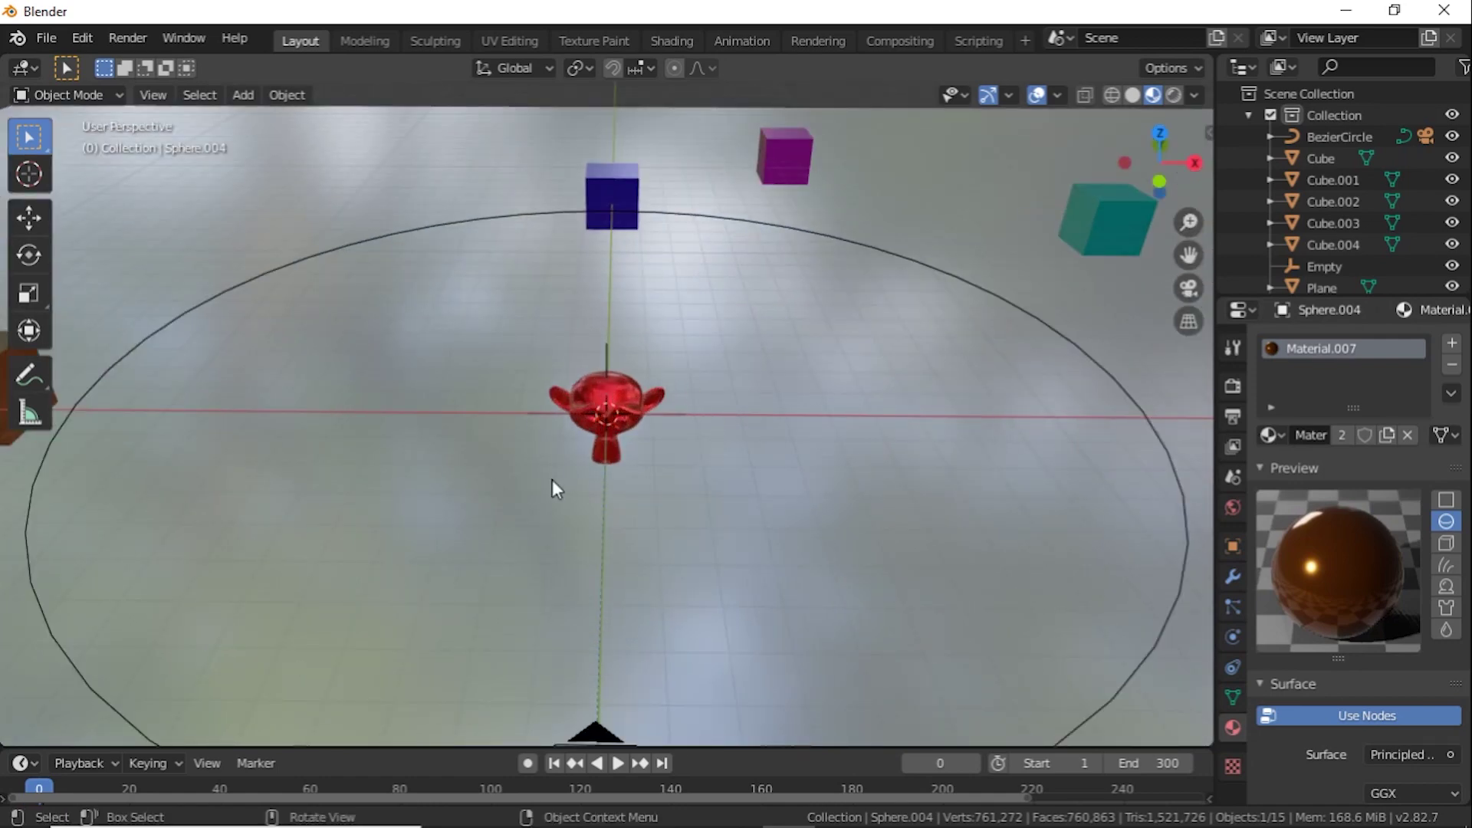
scroll(574, 478, down, 5)
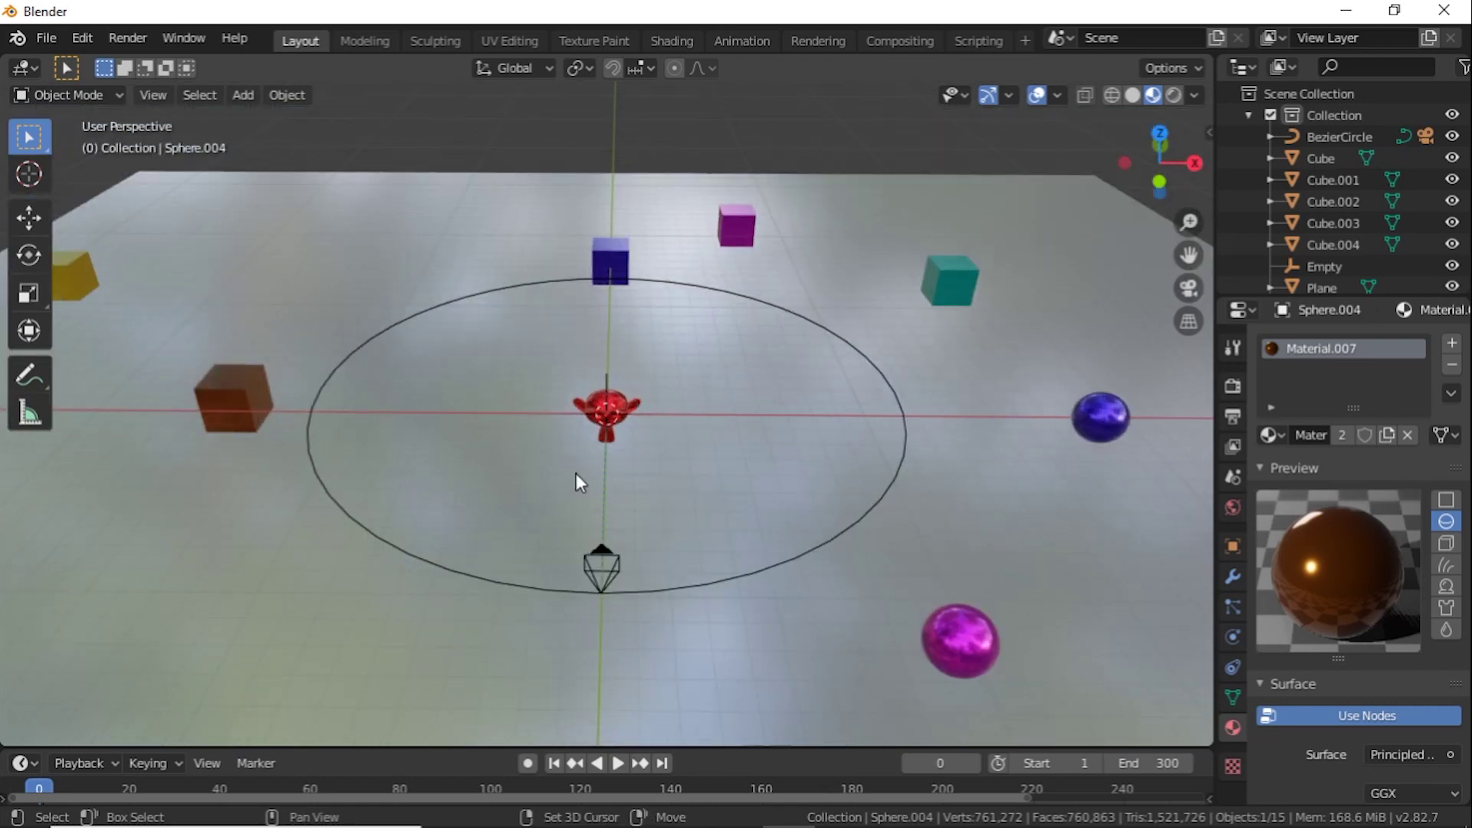
Add a Sun lamp, raise it straight up above the monkey and aim its light down at the scene.
key(shift+a)
mouse_move(567, 474)
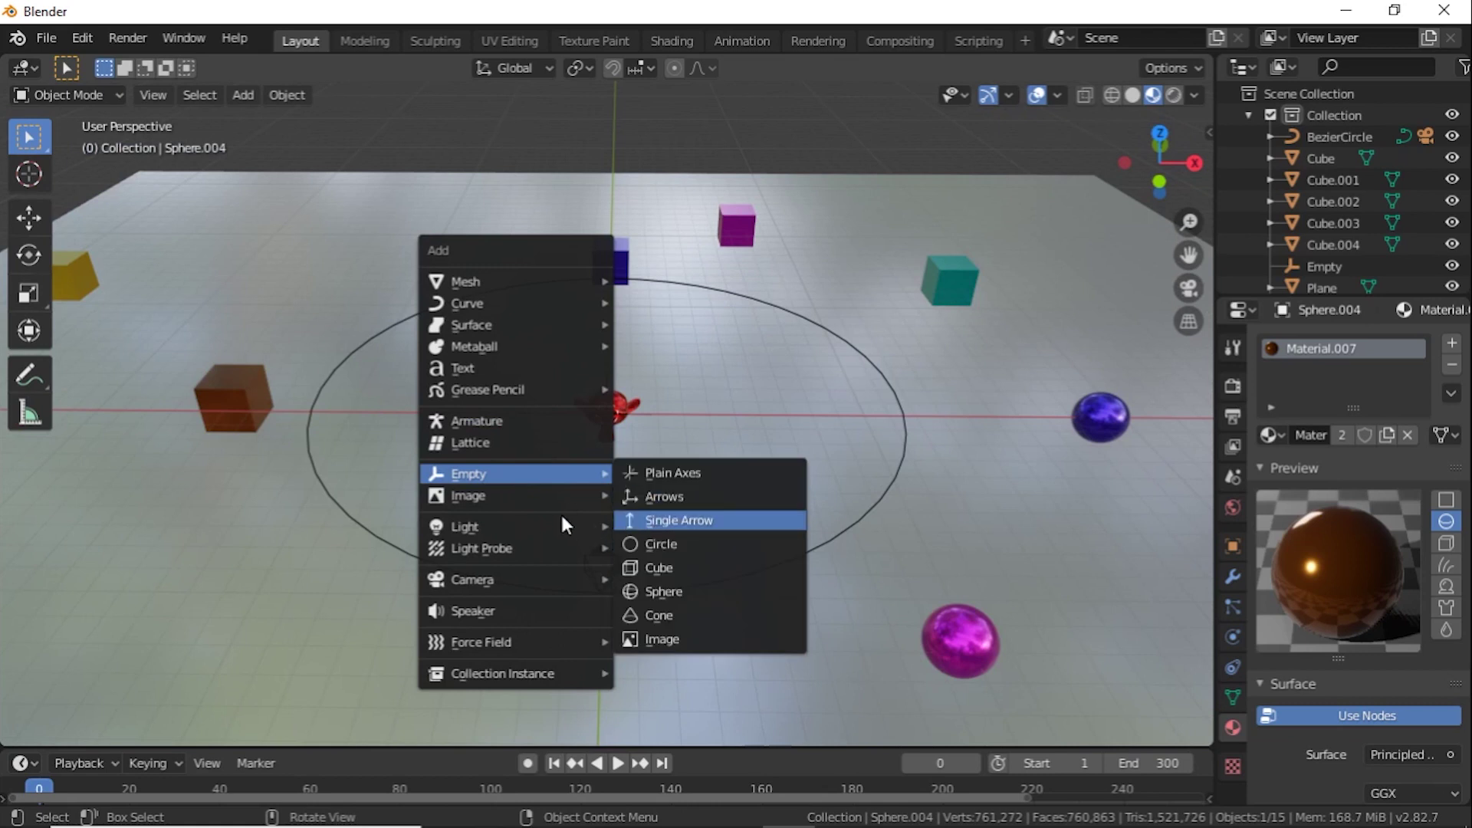
mouse_move(500, 526)
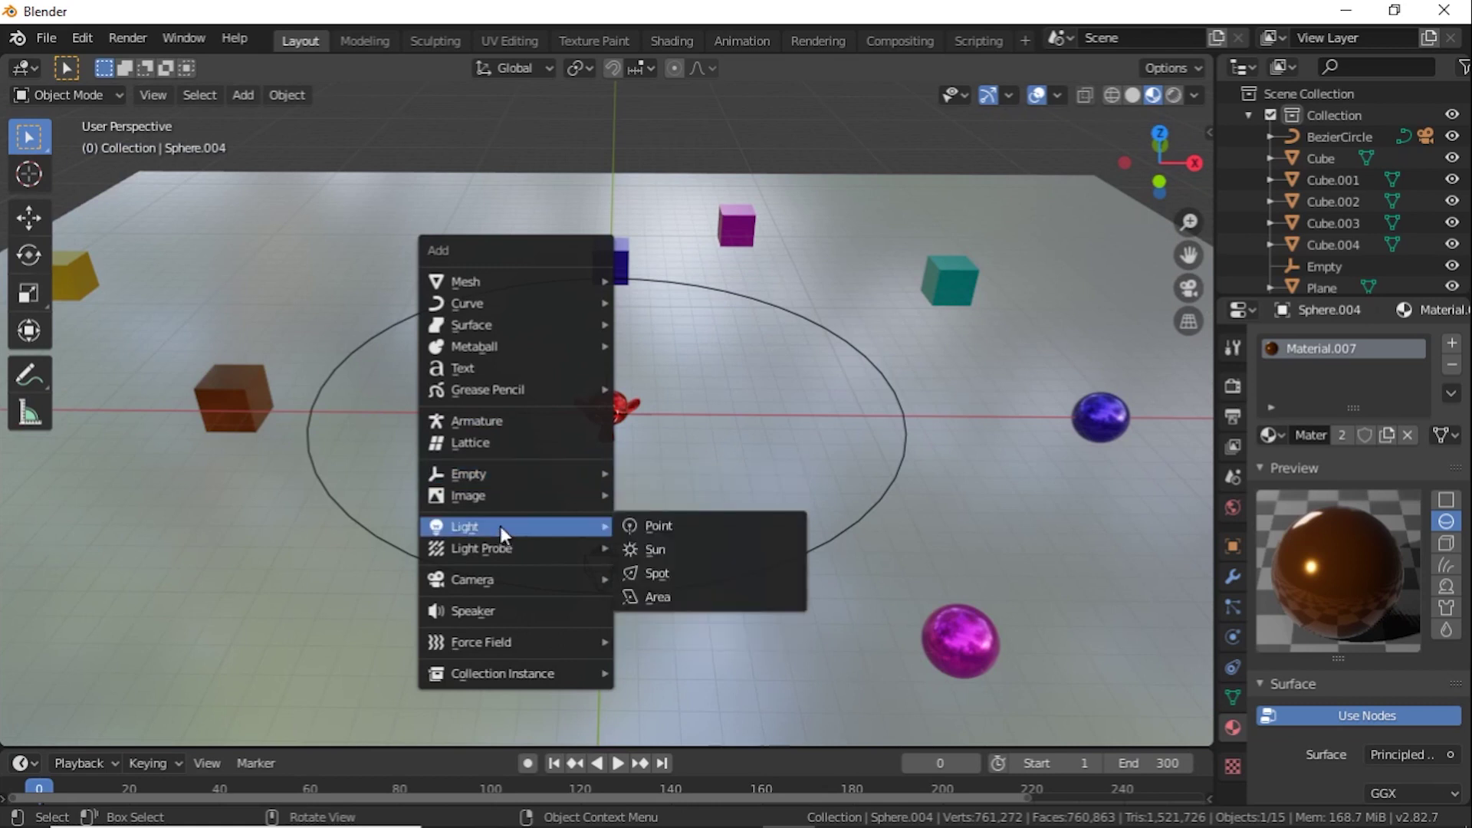
click(680, 551)
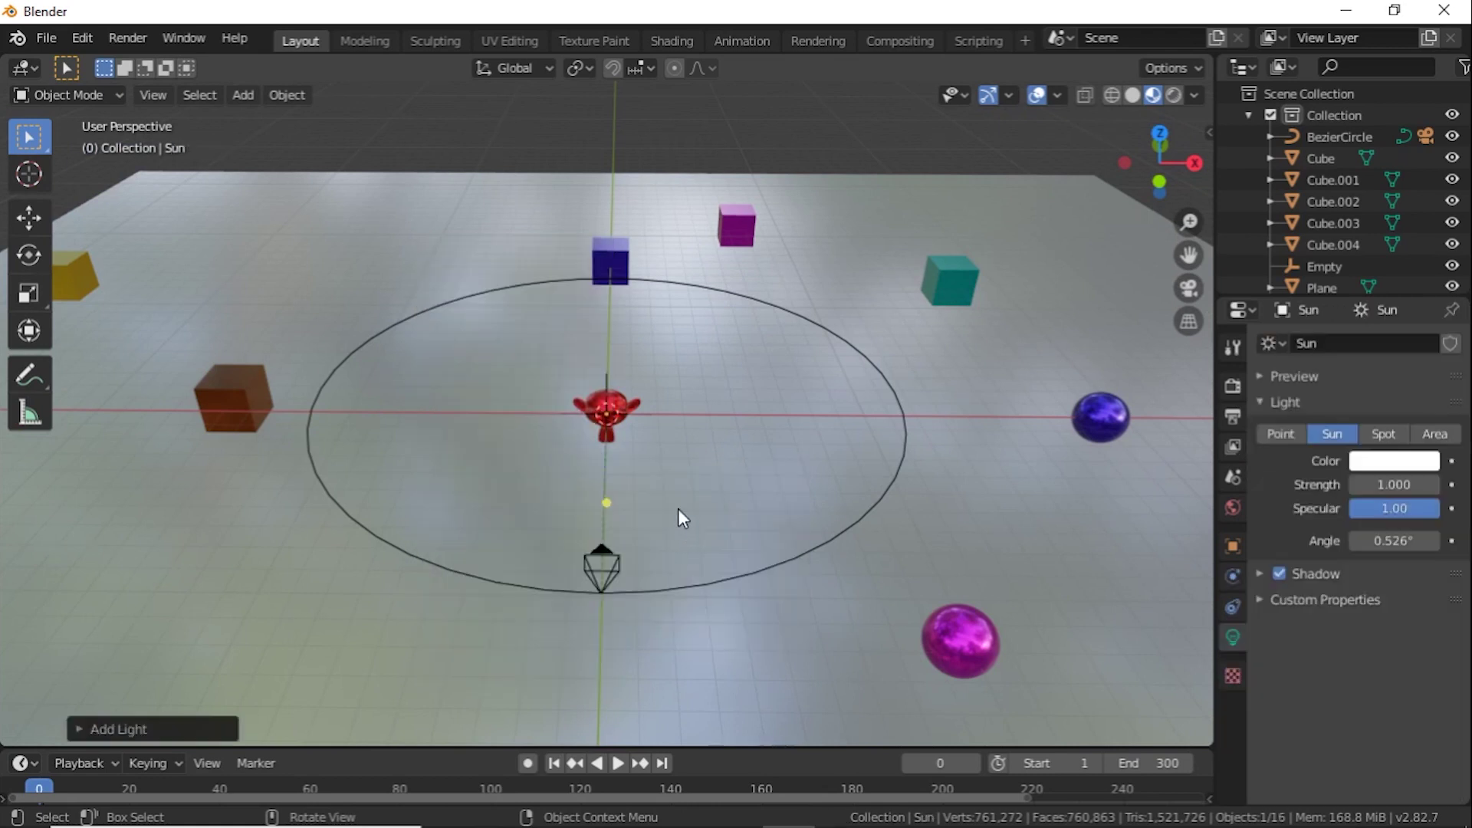
key(g)
key(z)
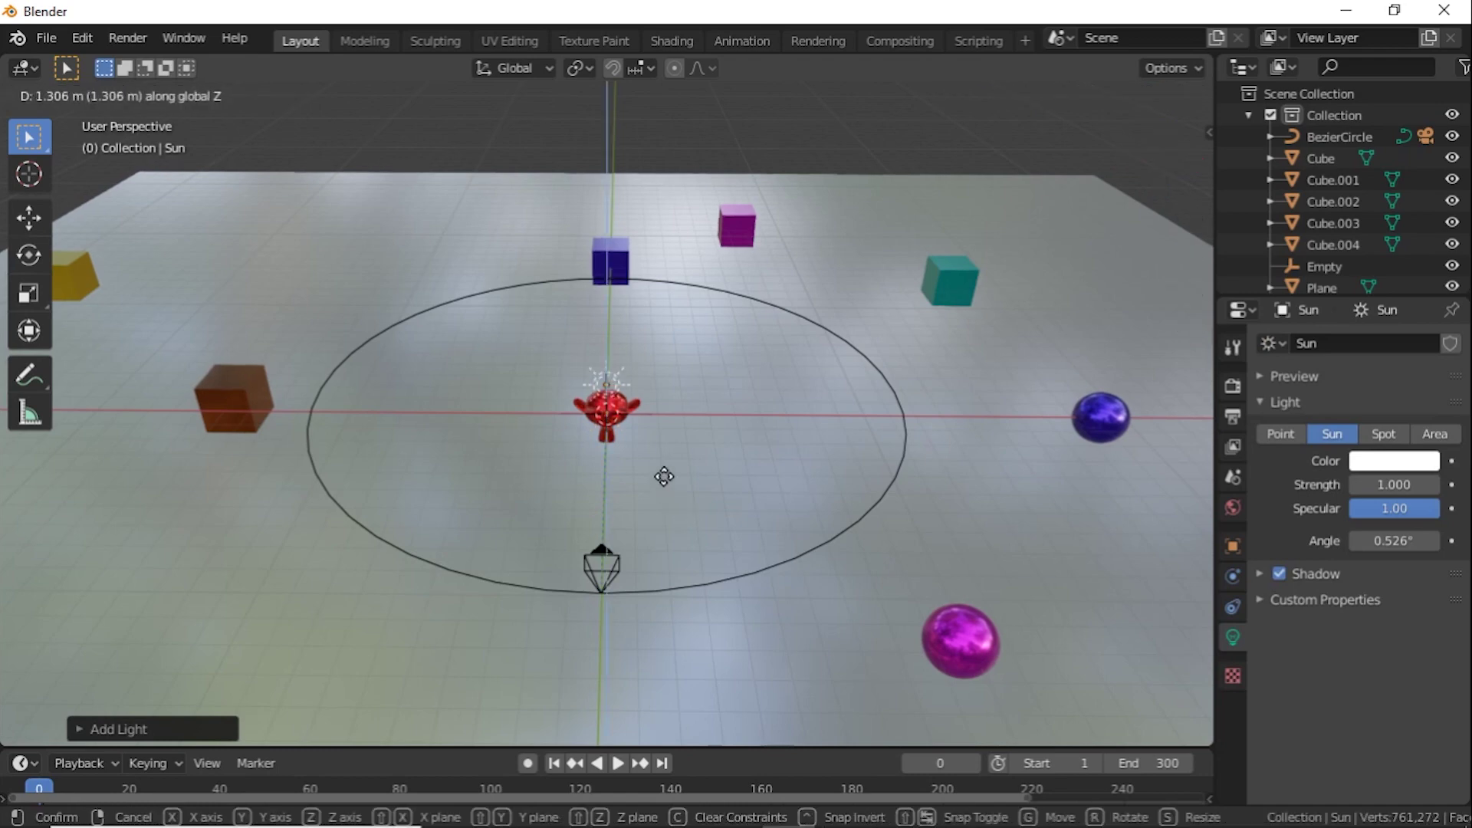
click(671, 307)
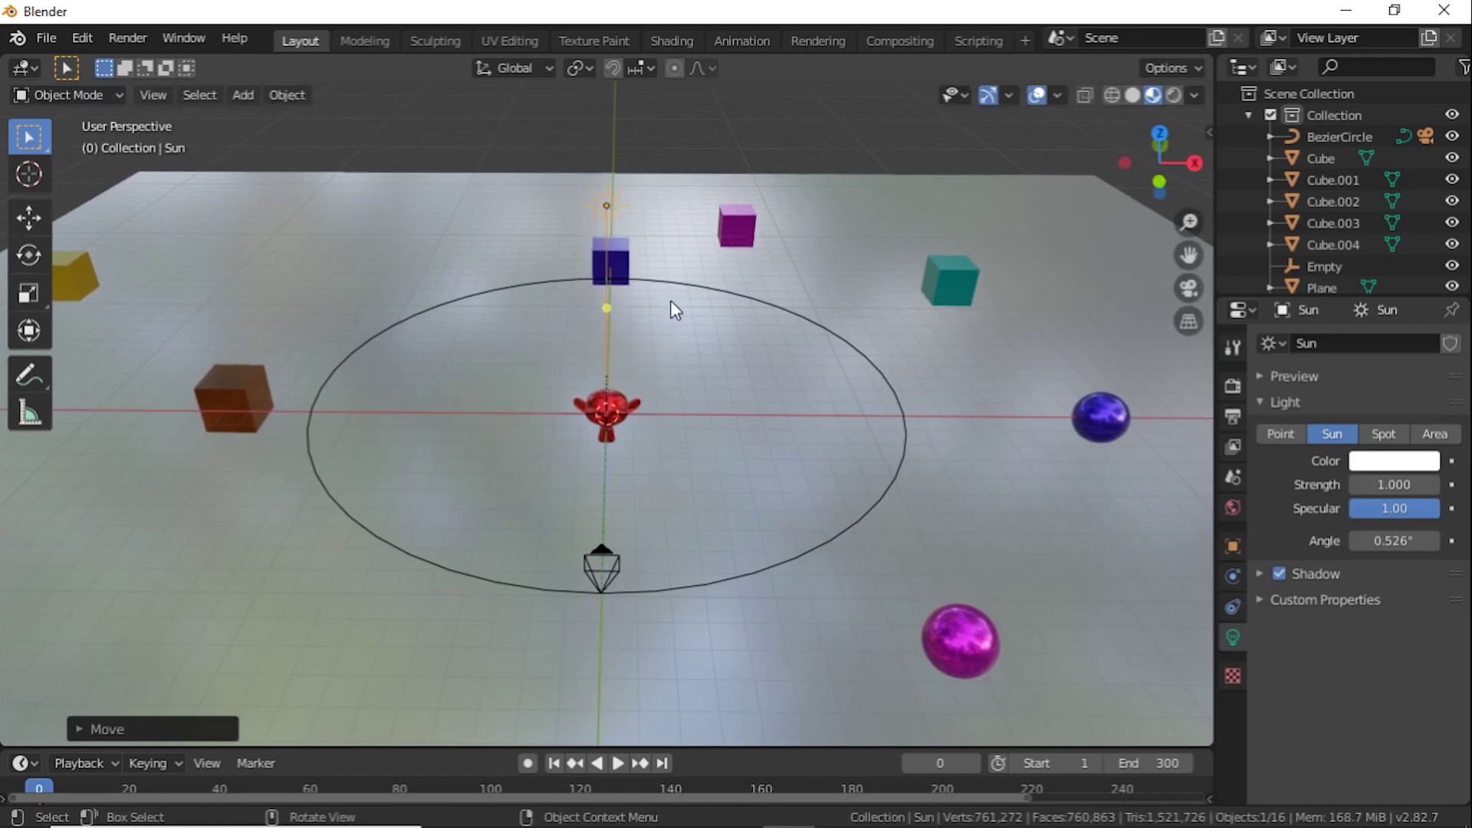
middle_drag(642, 342, 805, 328)
drag(608, 303, 491, 324)
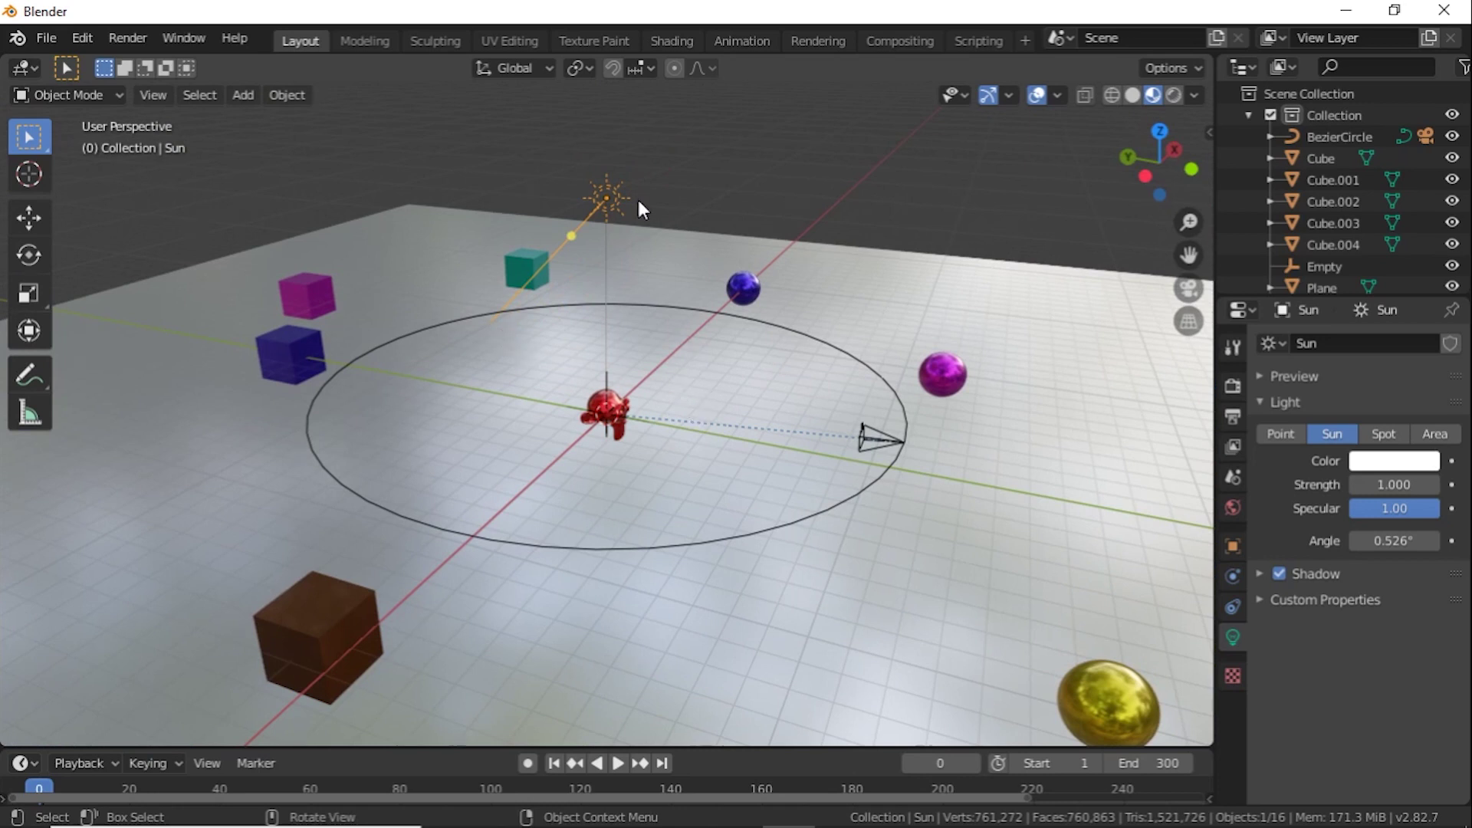
Duplicate the sun as Sun.001 and place it at a second position.
key(shift+d)
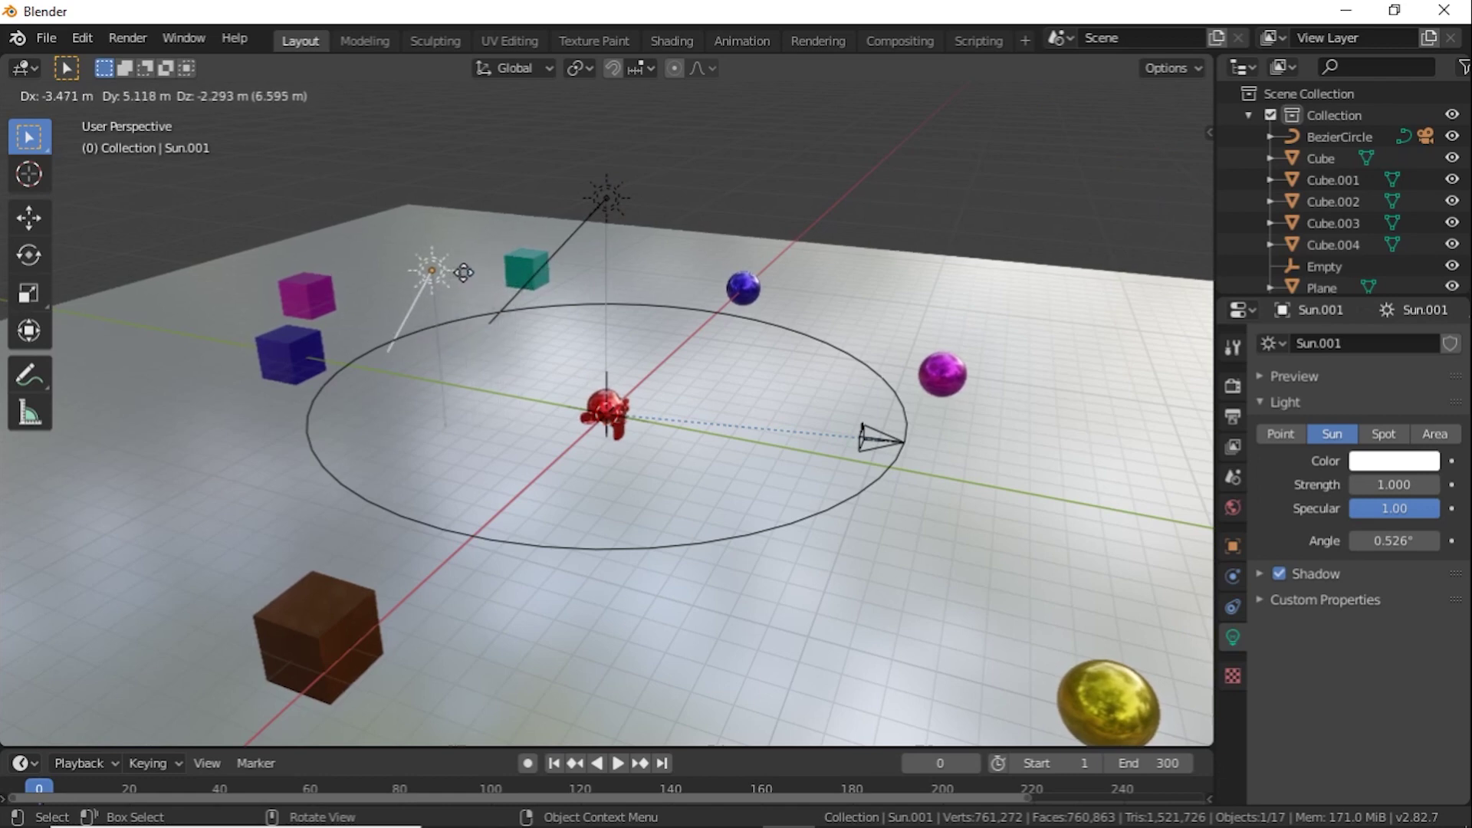
click(457, 272)
middle_drag(527, 319, 1052, 312)
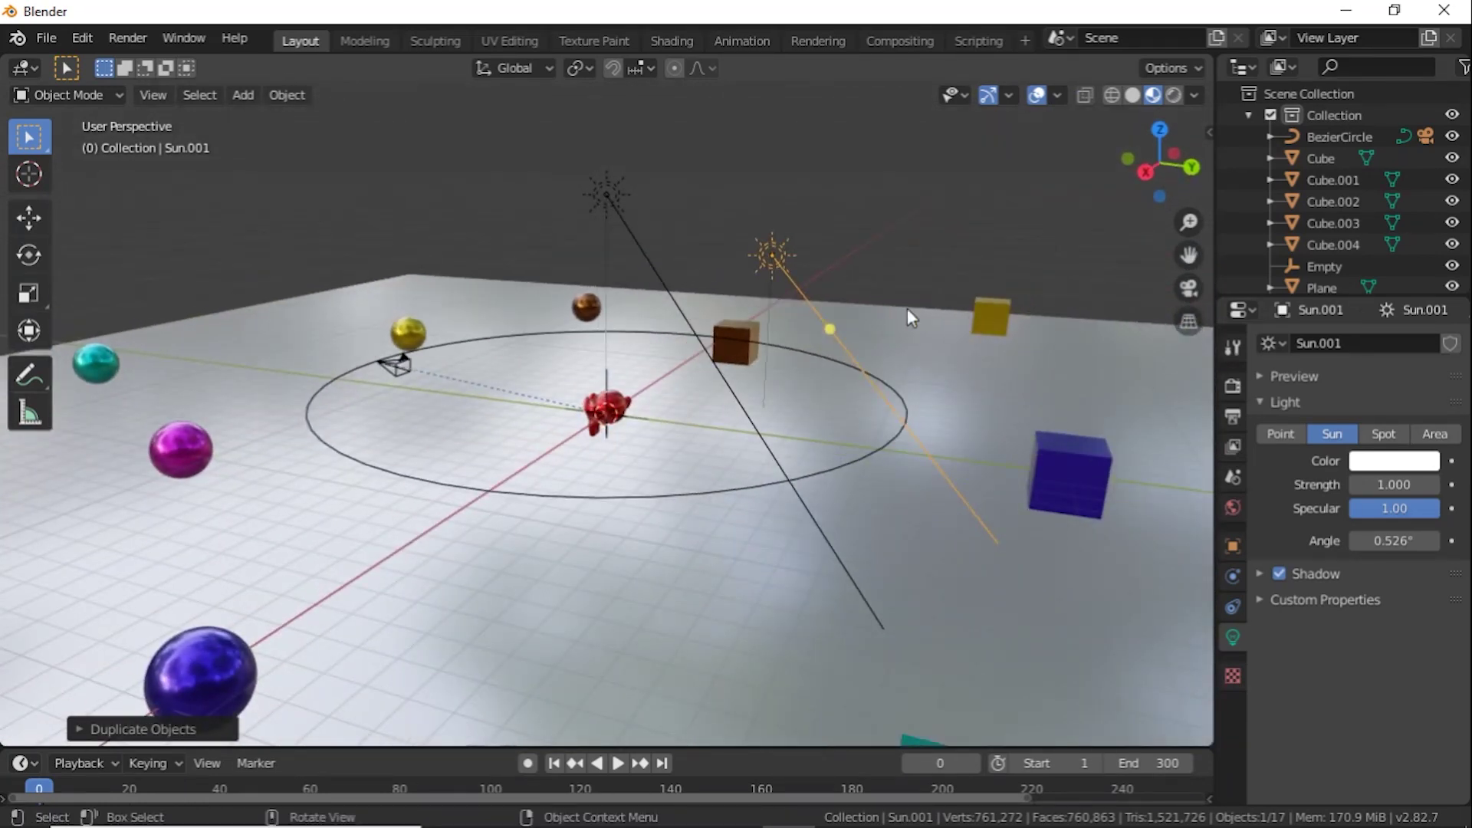
Aim Sun.001 toward the left and set its strength to 3.
drag(825, 326, 648, 369)
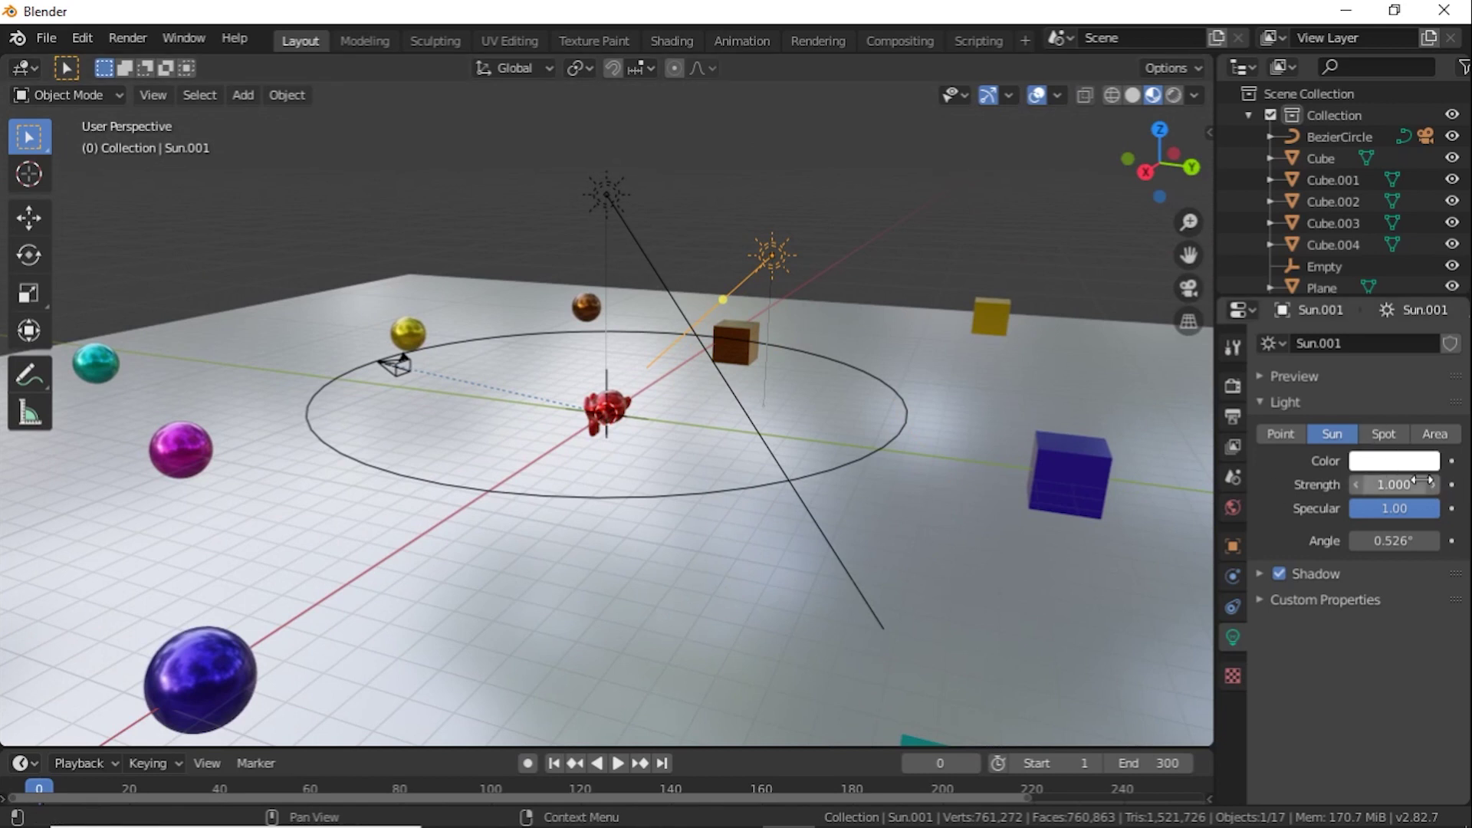
click(1392, 486)
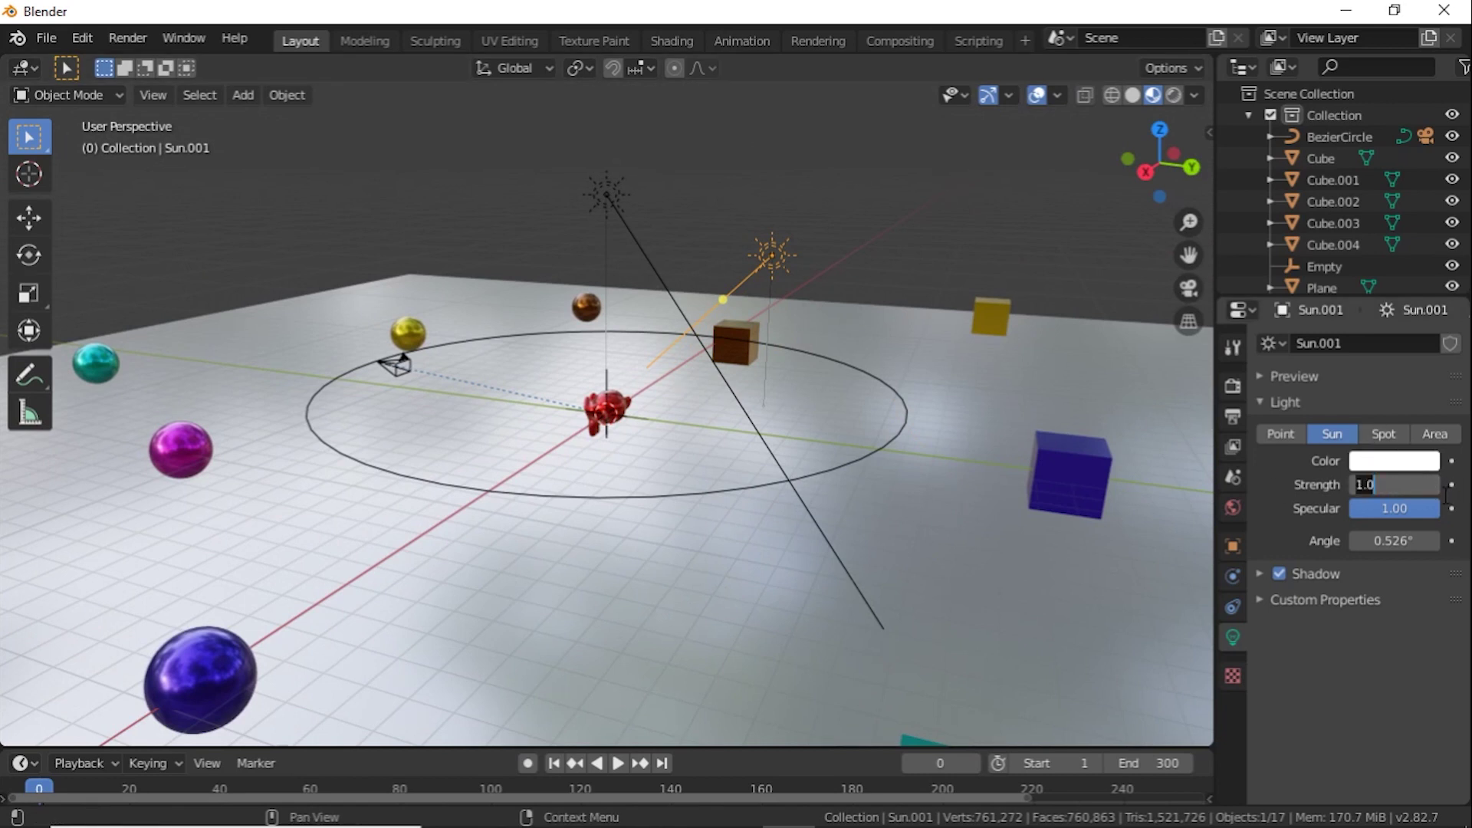
text(3)
key(Return)
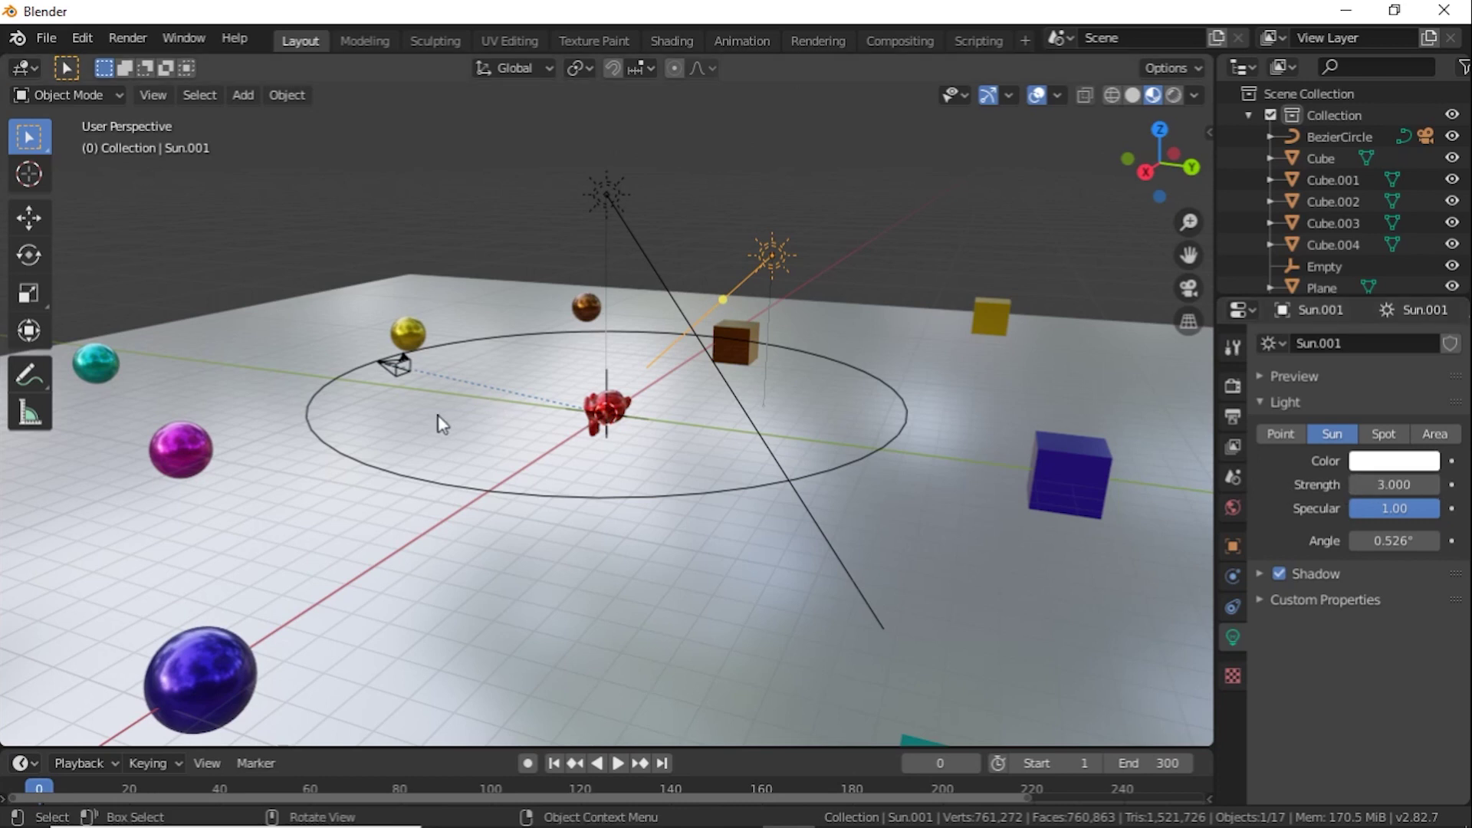
Set the Sun lamp's strength to 10 and switch the viewport to Rendered shading.
click(606, 201)
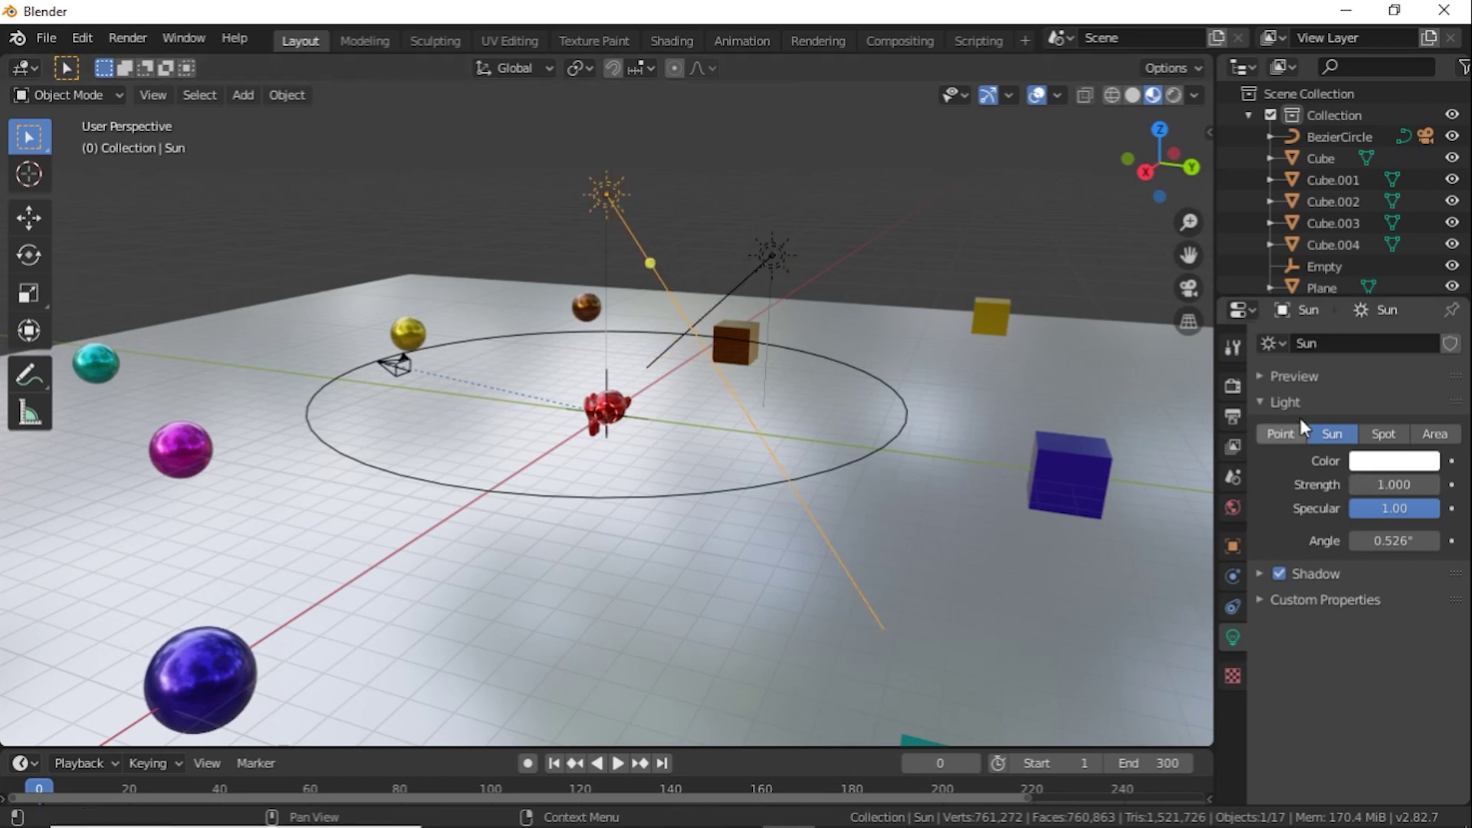
click(1392, 484)
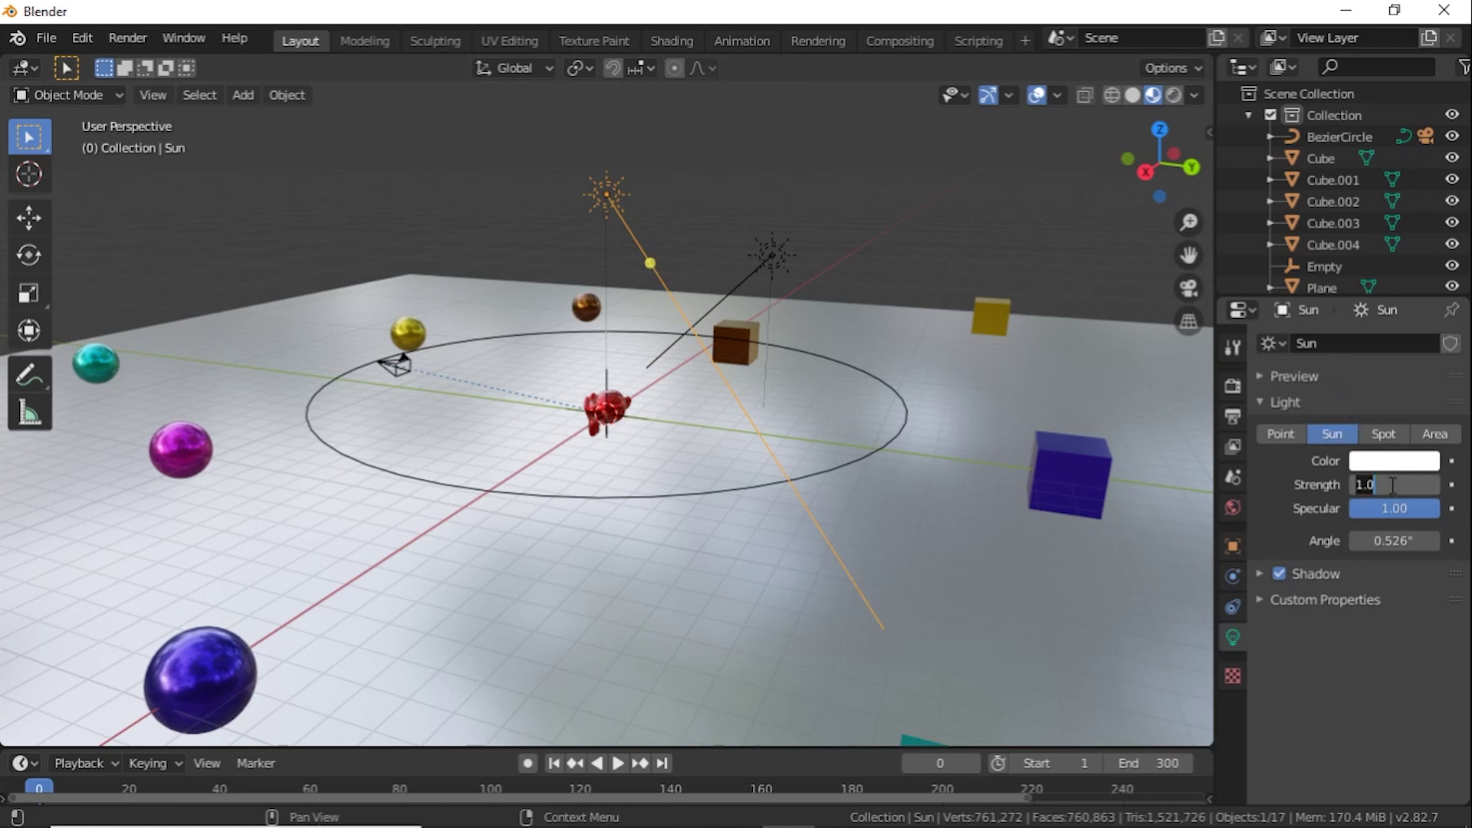
text(10)
key(Return)
click(1175, 95)
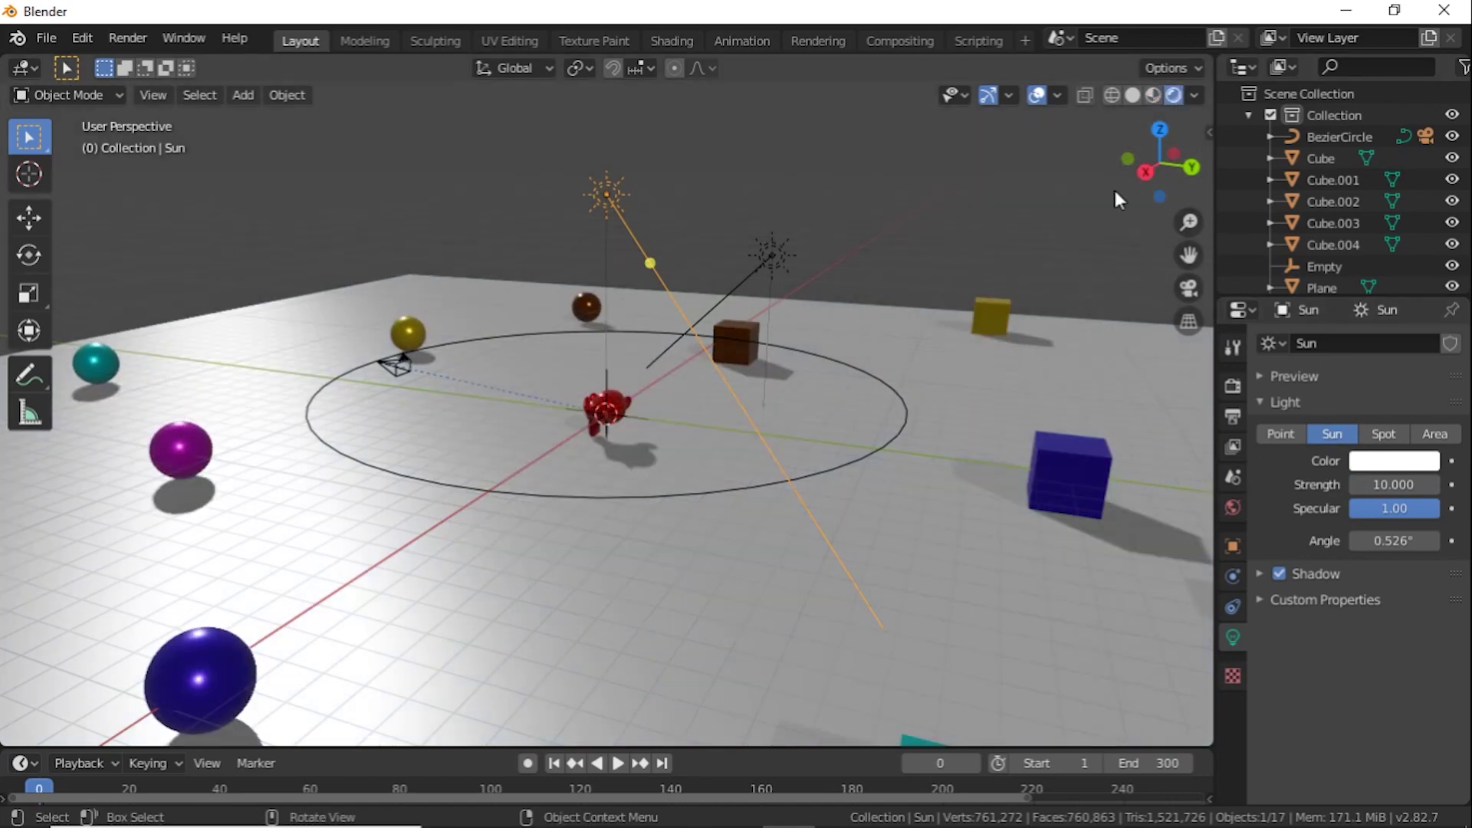
middle_drag(669, 415, 929, 428)
Orbit the view, then return to camera view and zoom to frame red Suzanne and her shadow.
key(KP_0)
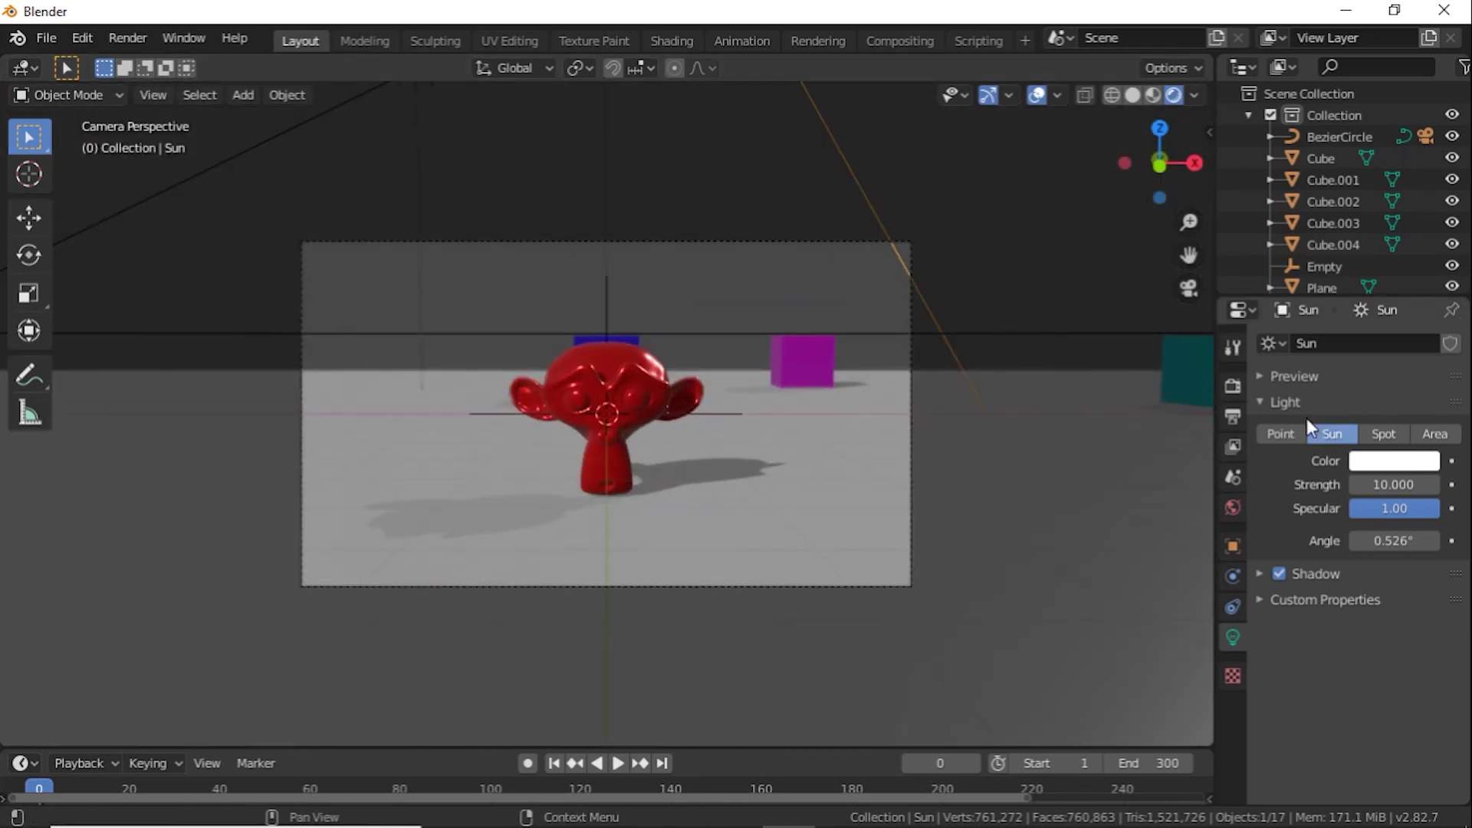
mouse_move(984, 402)
middle_down()
mouse_move(993, 465)
mouse_move(1124, 423)
mouse_move(1013, 451)
mouse_move(978, 435)
mouse_move(973, 517)
mouse_move(974, 435)
mouse_move(993, 411)
middle_up()
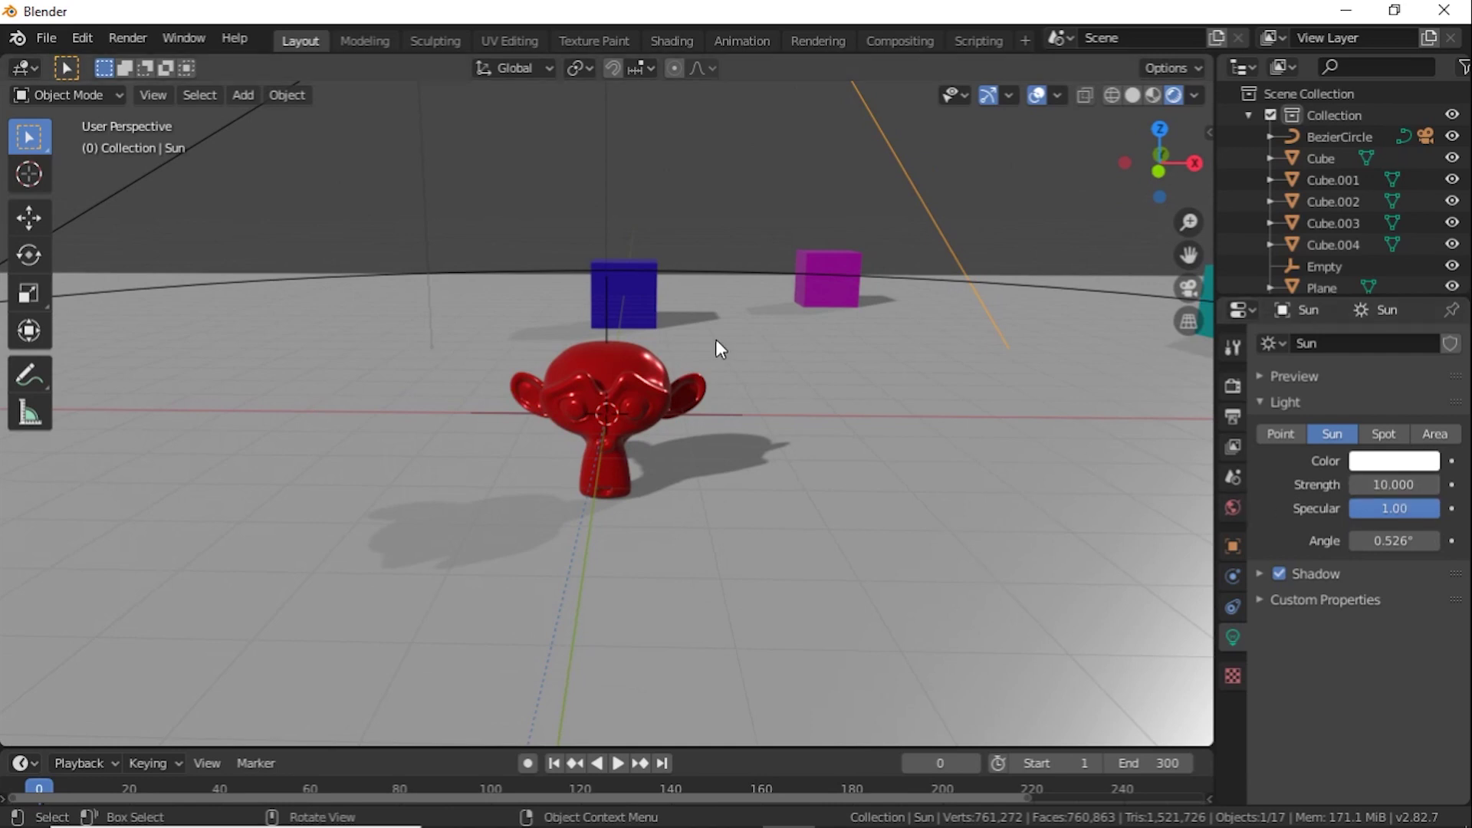
middle_drag(767, 319, 820, 296)
key(KP_0)
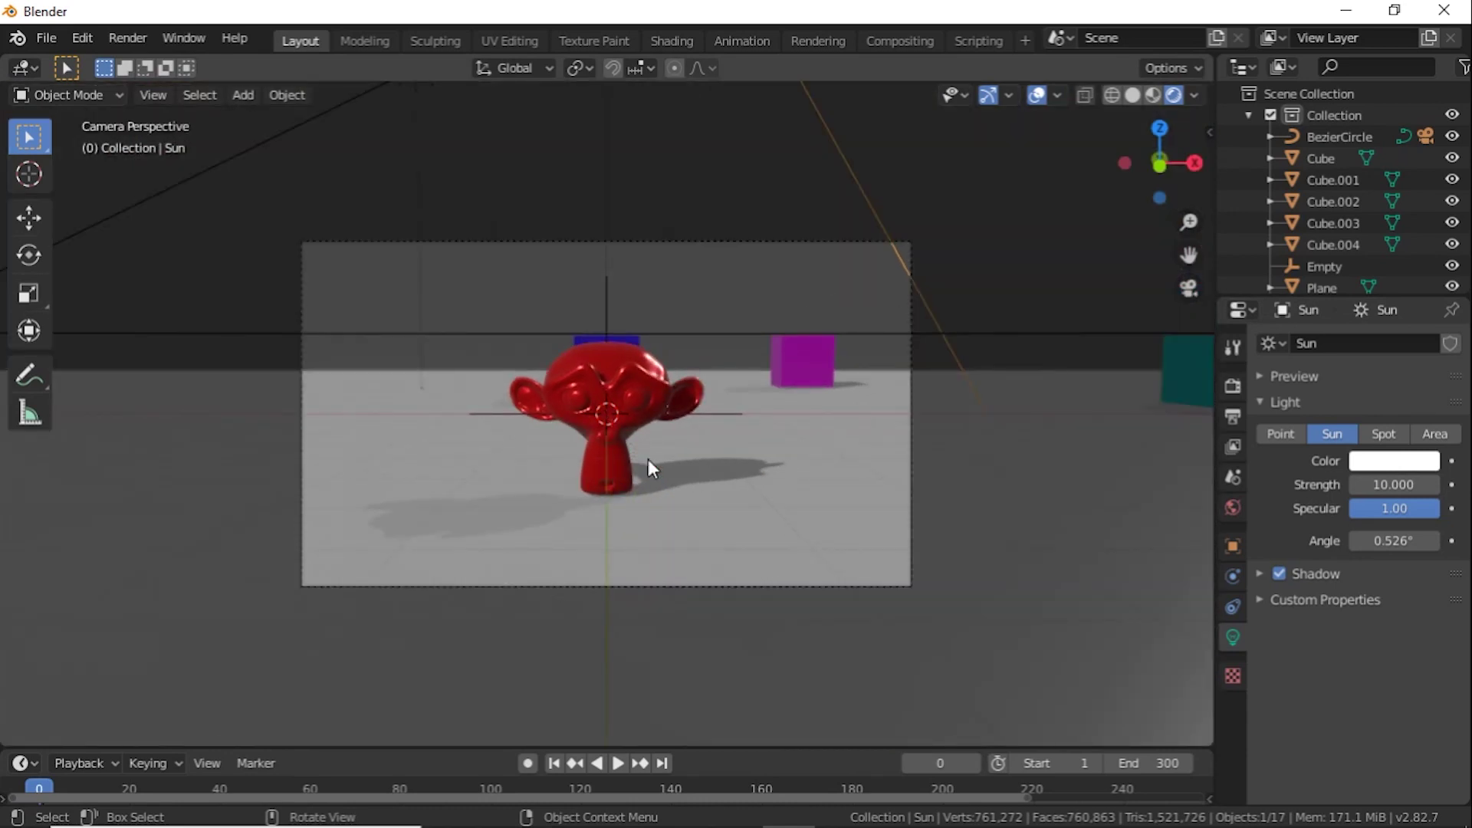
scroll(647, 459, up, 2)
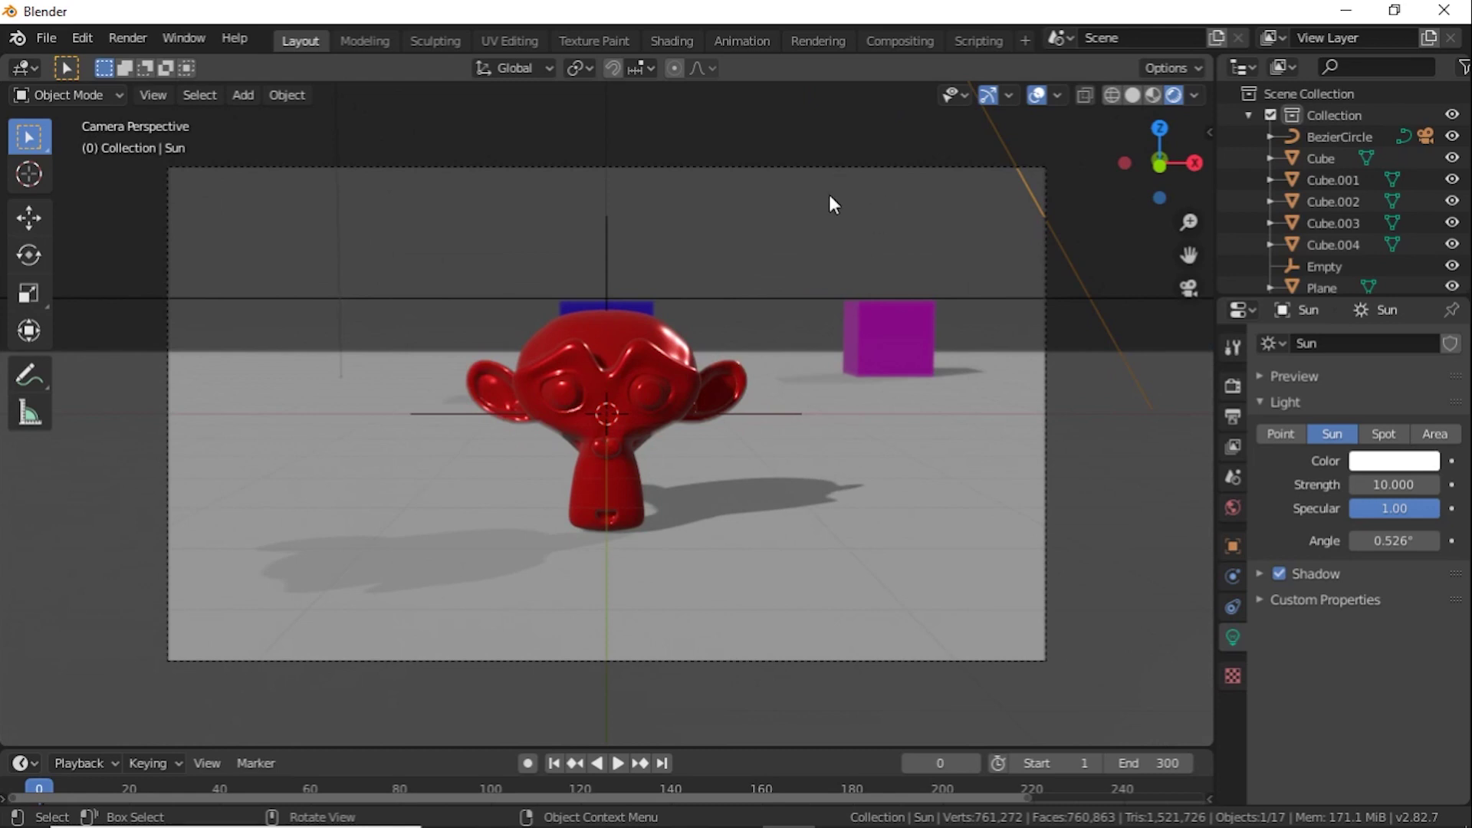
Set the world colour to an Environment Texture using F:\FJTV\HDRI\SPACE-1.hdr.
click(1233, 507)
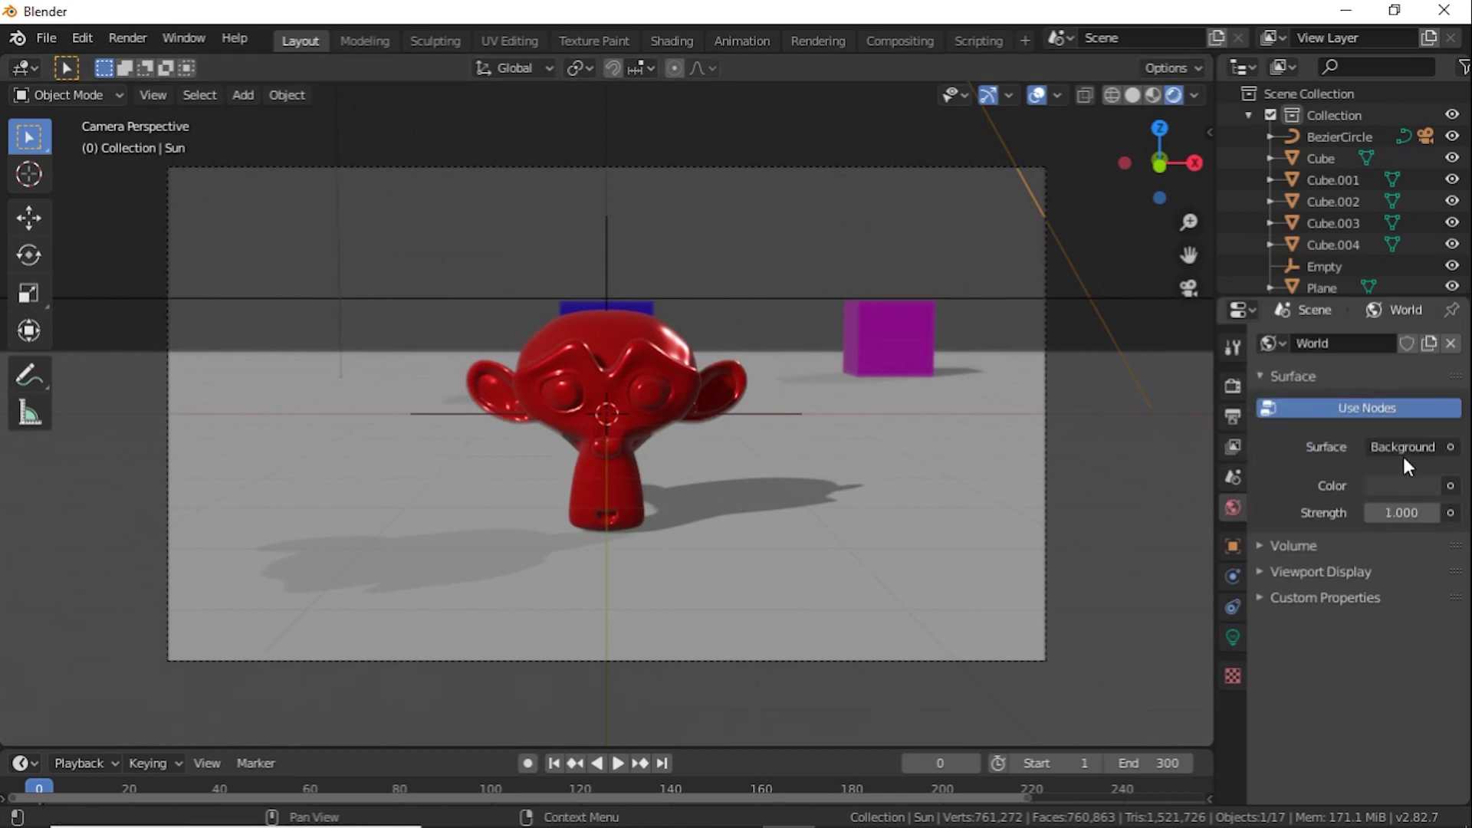
click(1452, 486)
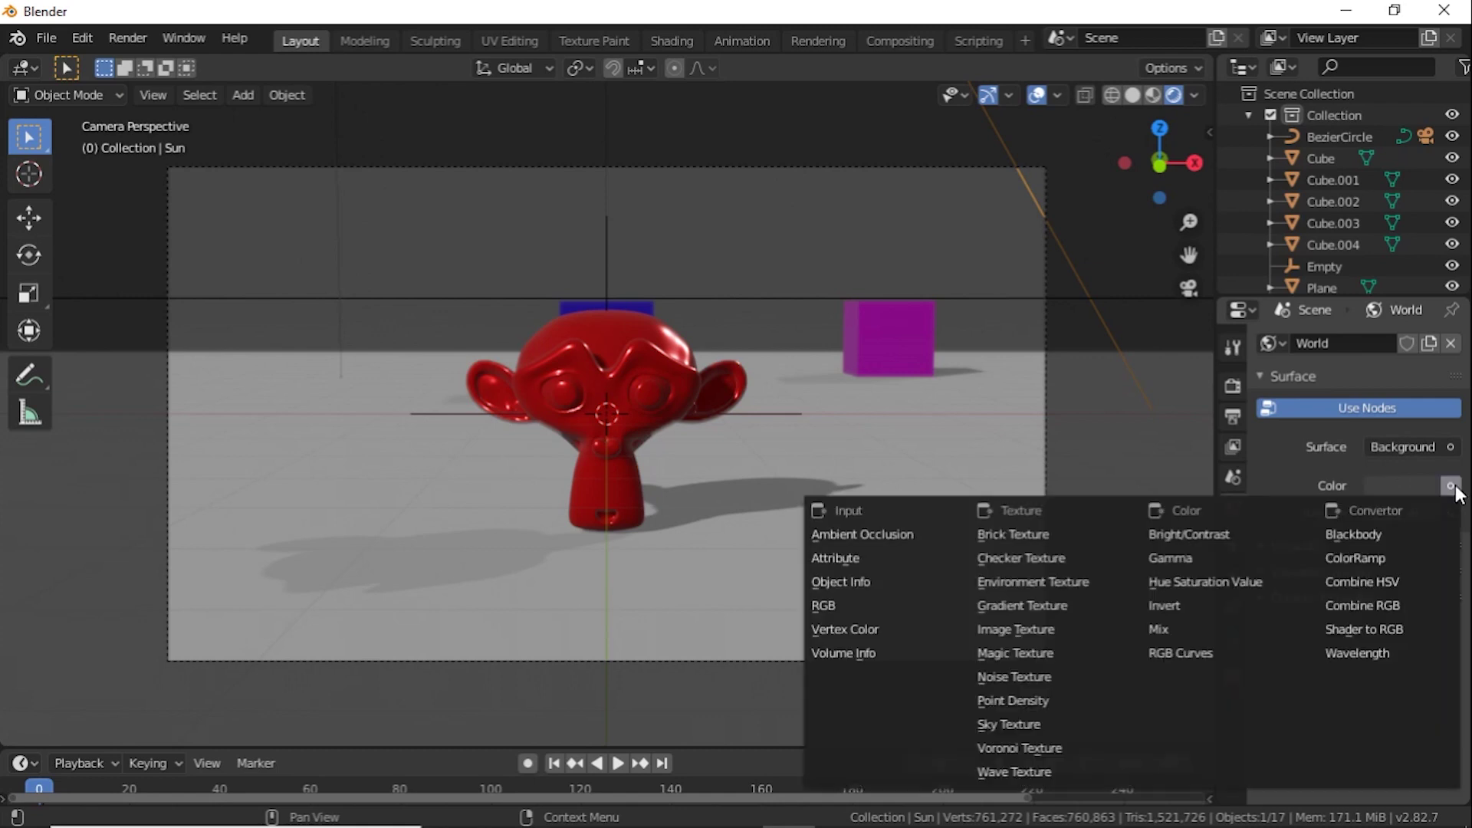
click(1088, 584)
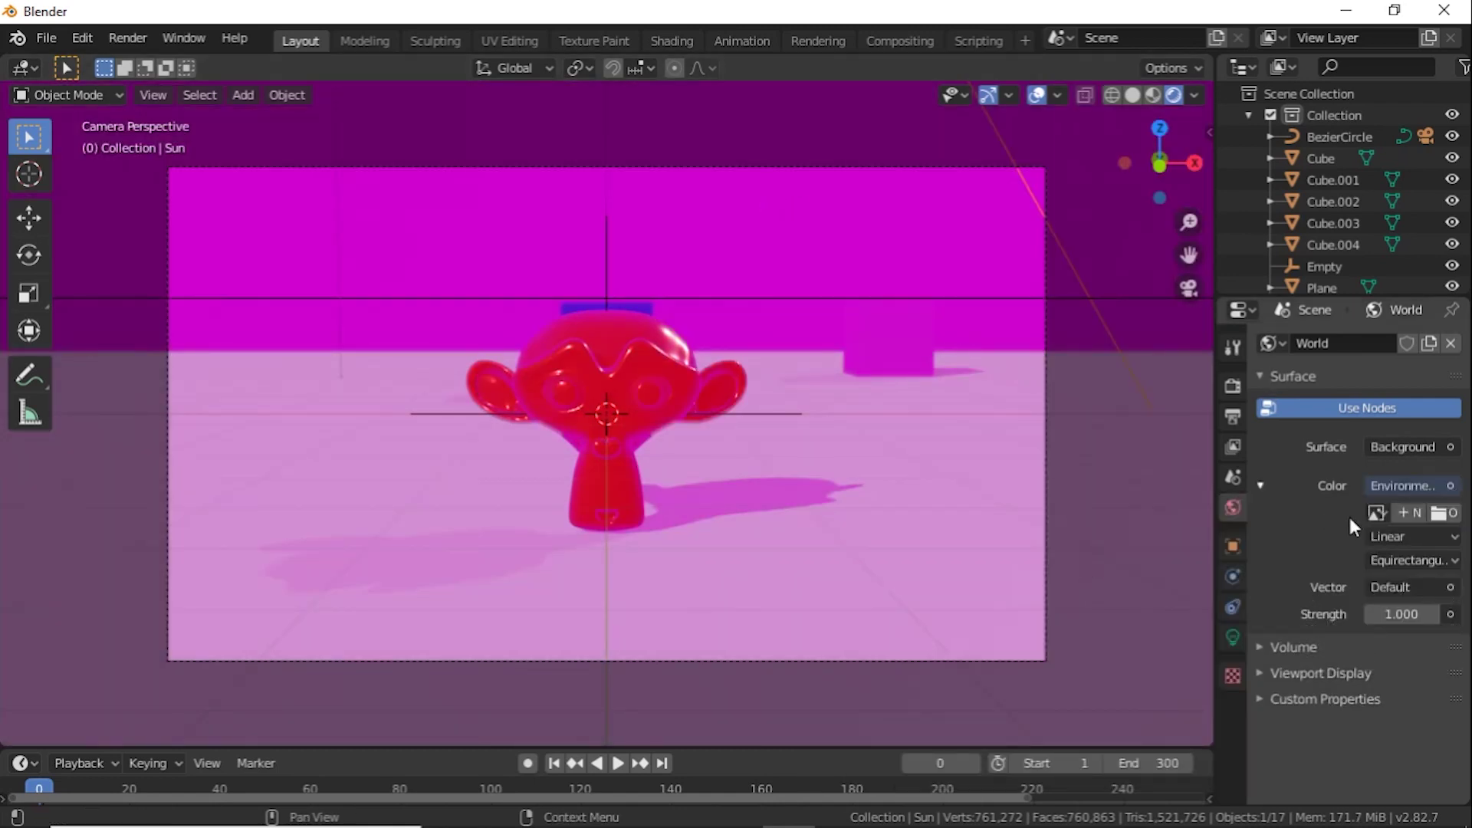
click(1442, 512)
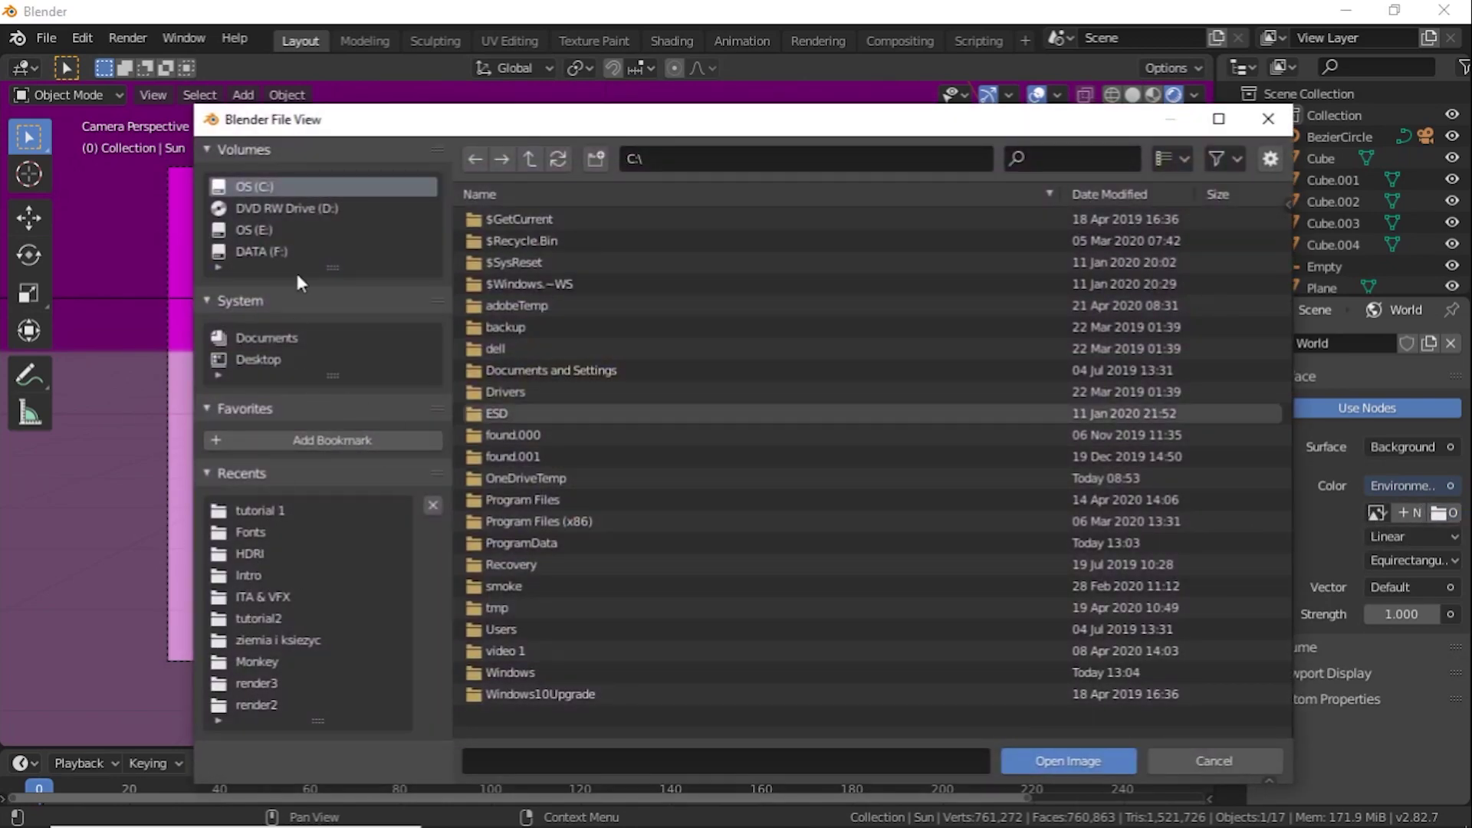
click(269, 253)
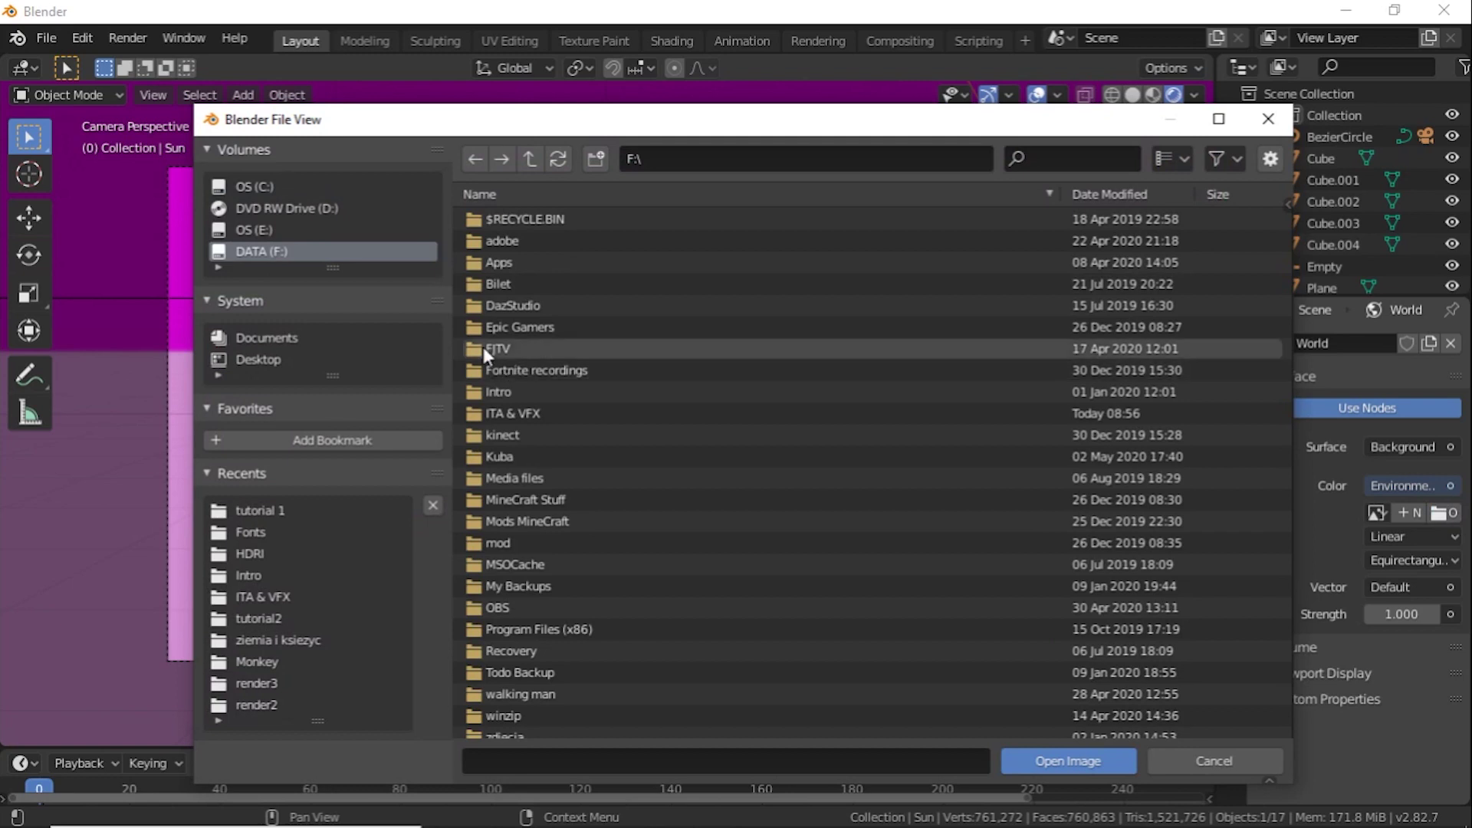
double_click(483, 349)
double_click(477, 244)
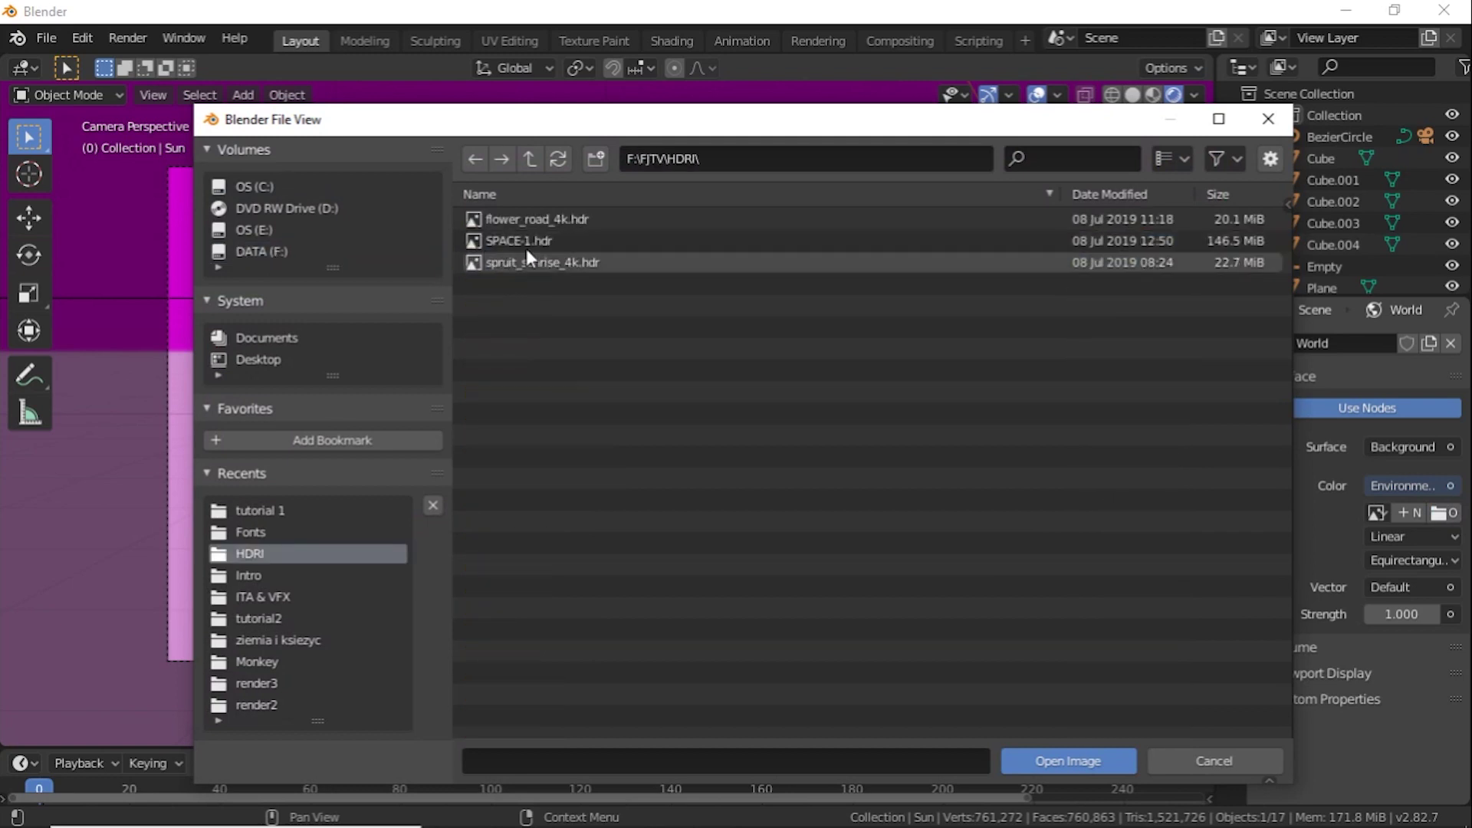
click(474, 240)
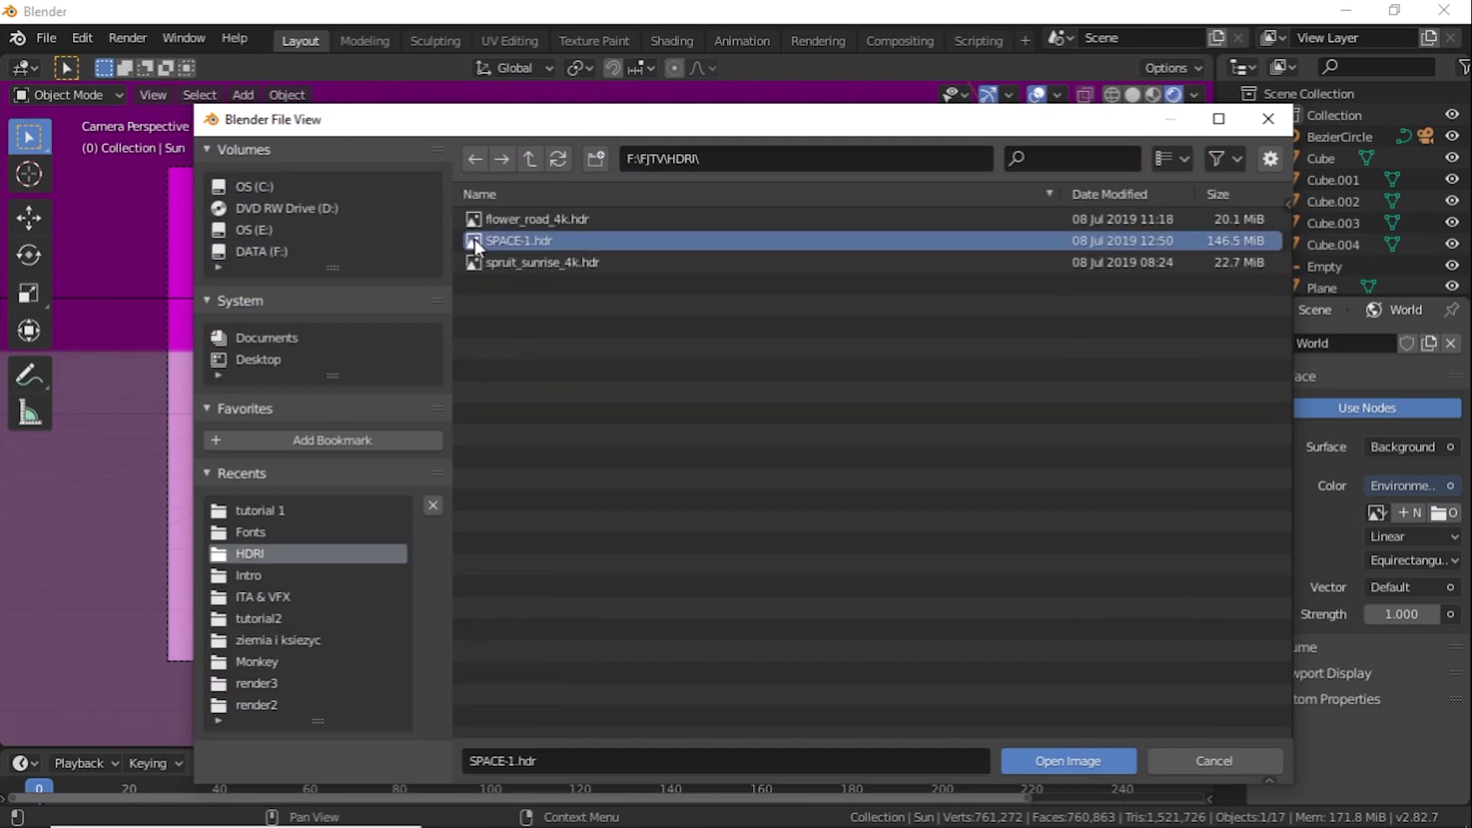
click(1071, 756)
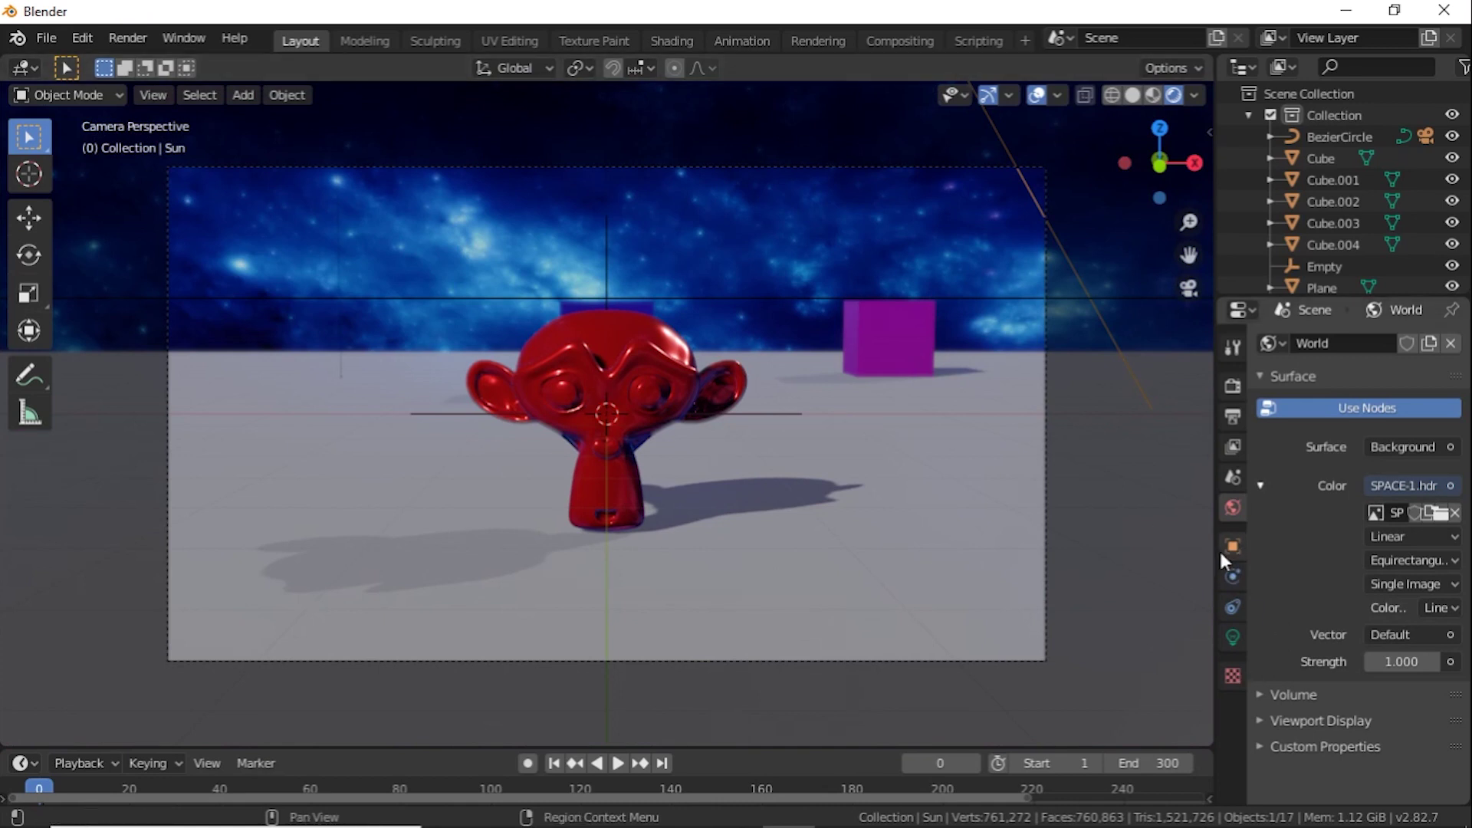
Raise the Sun lamp's strength to 20.
click(1232, 639)
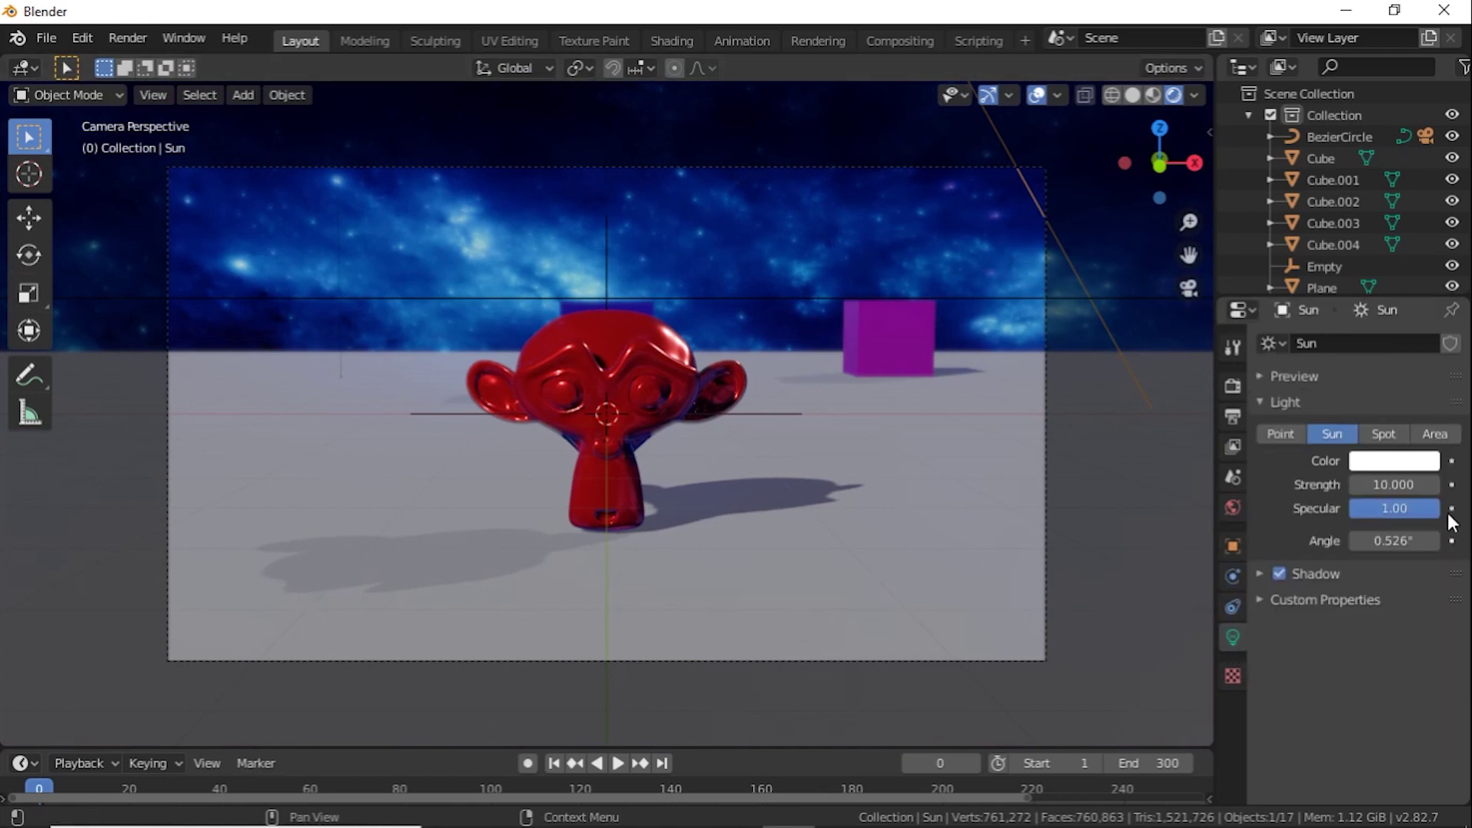
click(1393, 484)
text(20)
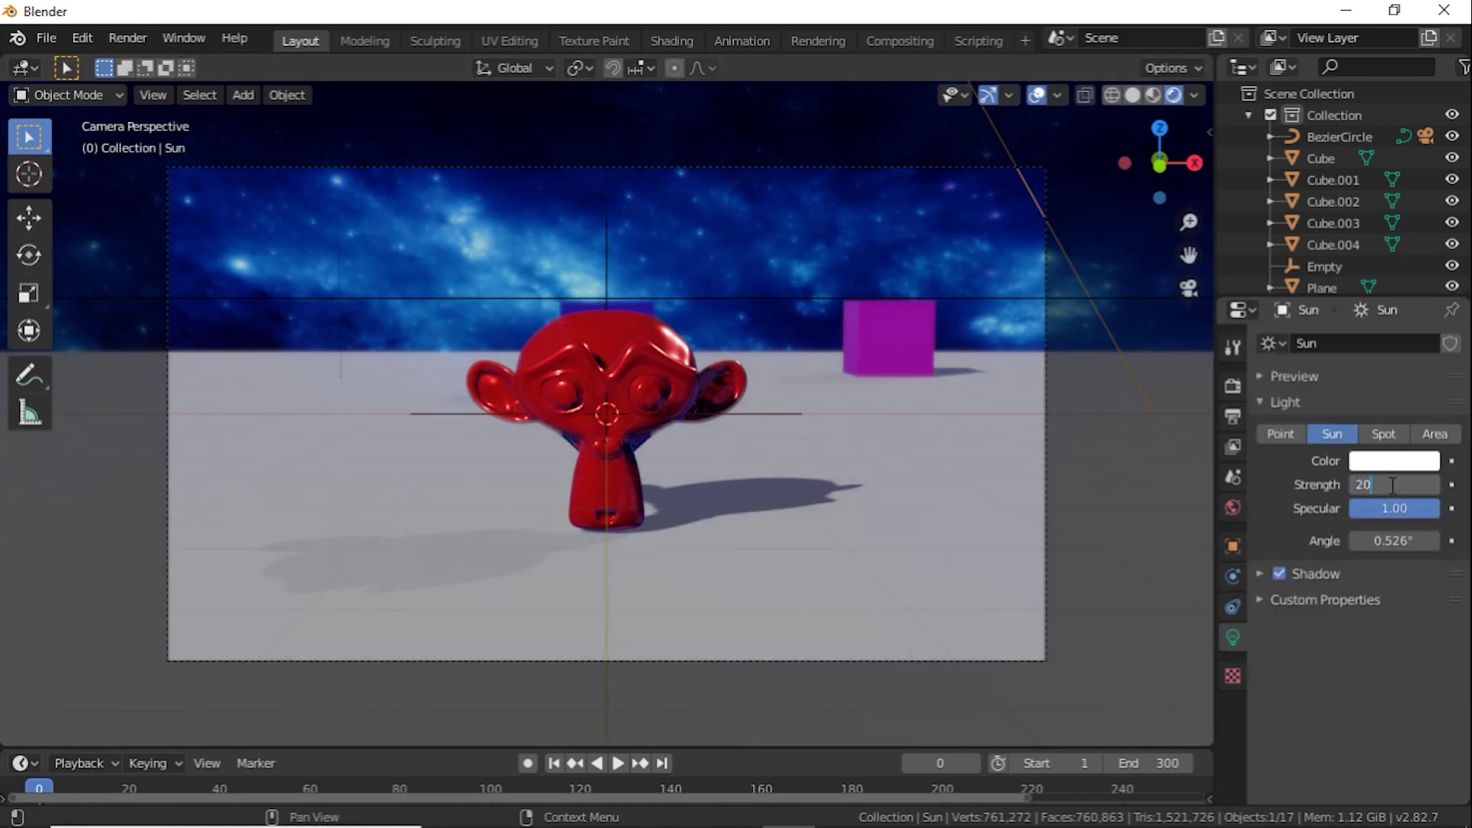
key(Return)
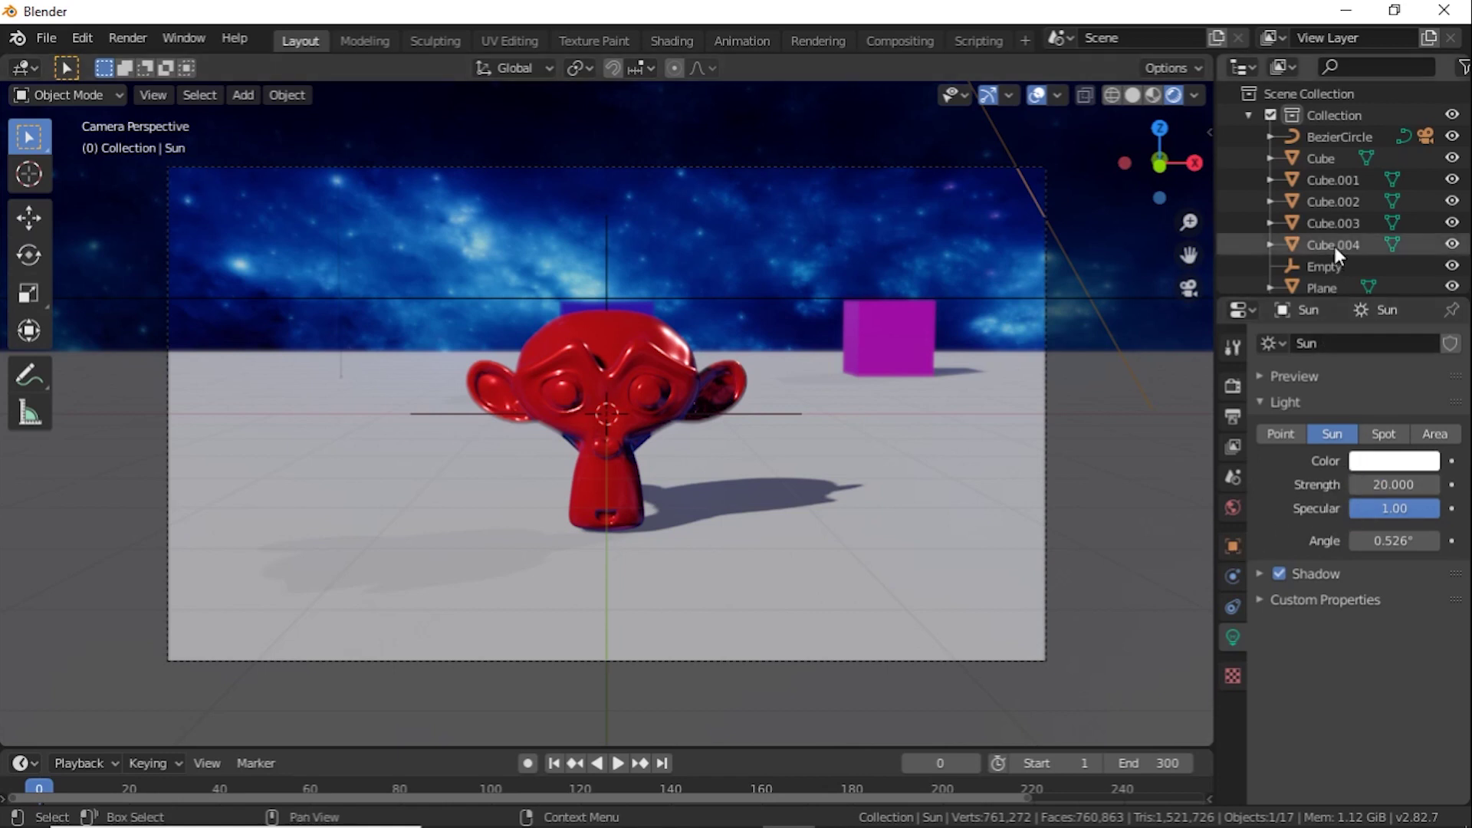
scroll(1345, 256, down, 4)
scroll(1346, 259, down, 3)
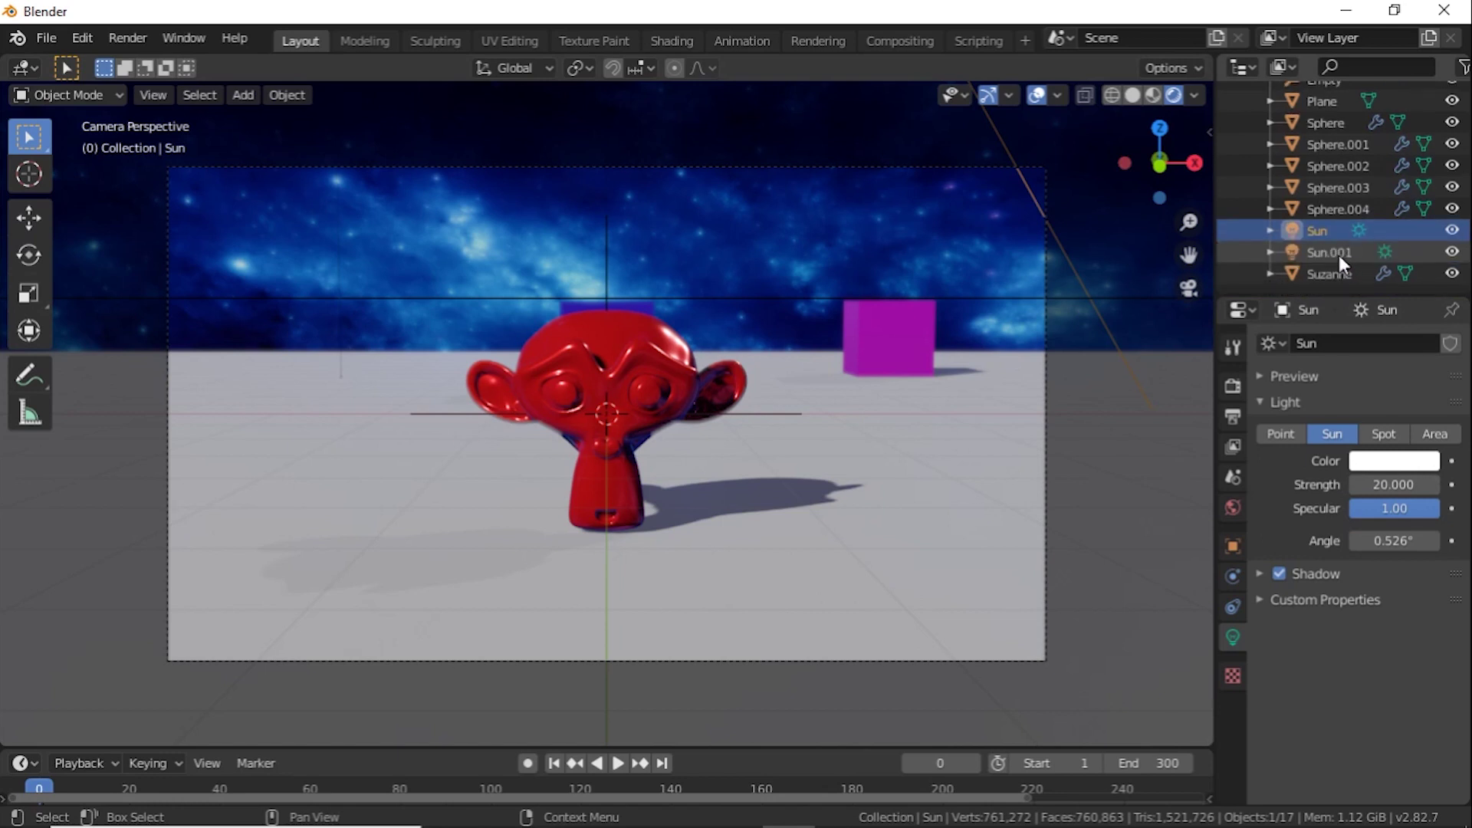
Set Sun.001's strength to 10, then play the animation through the camera view.
click(1323, 253)
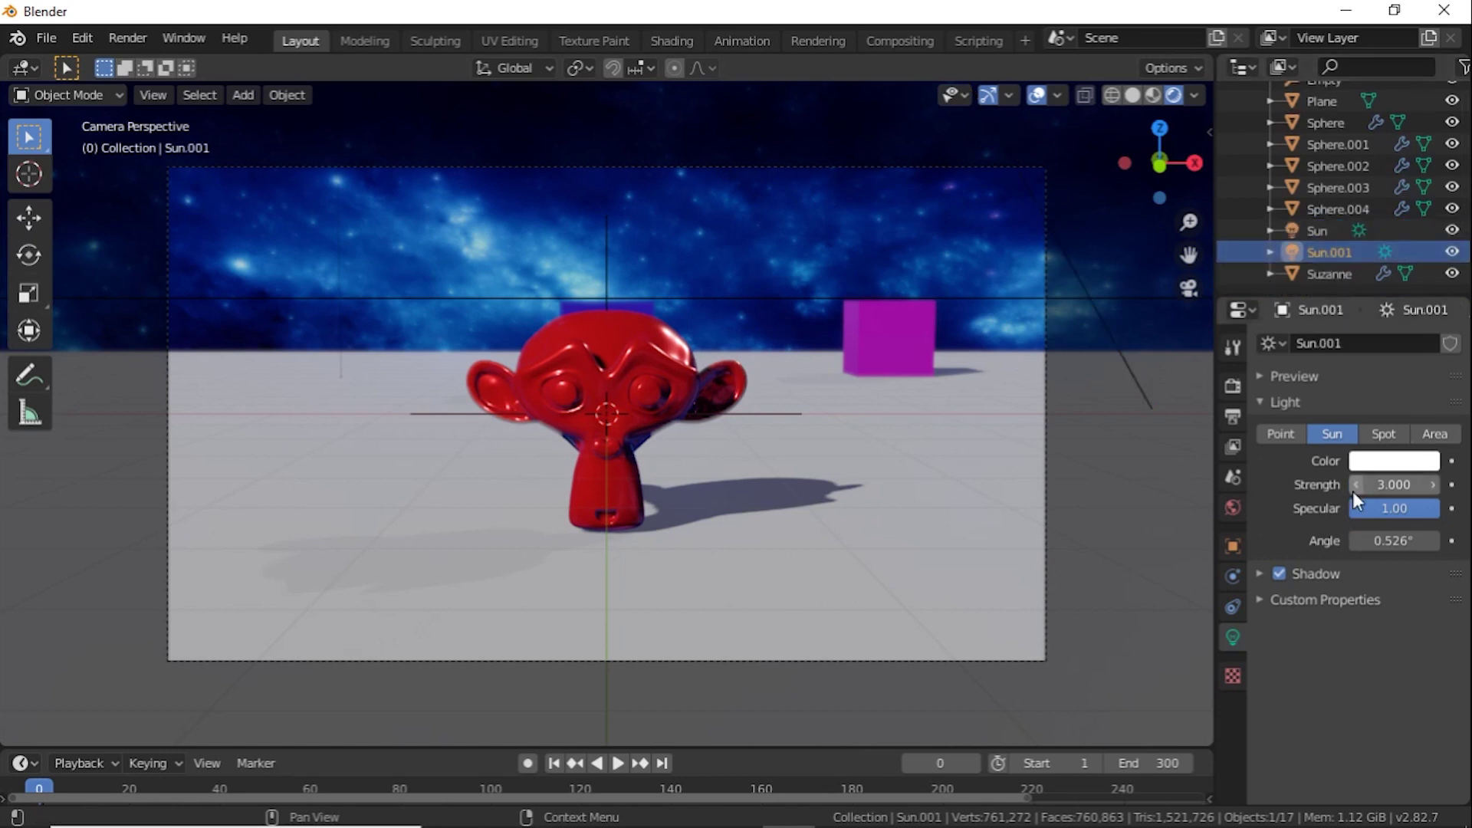
double_click(1384, 483)
text(5)
key(Return)
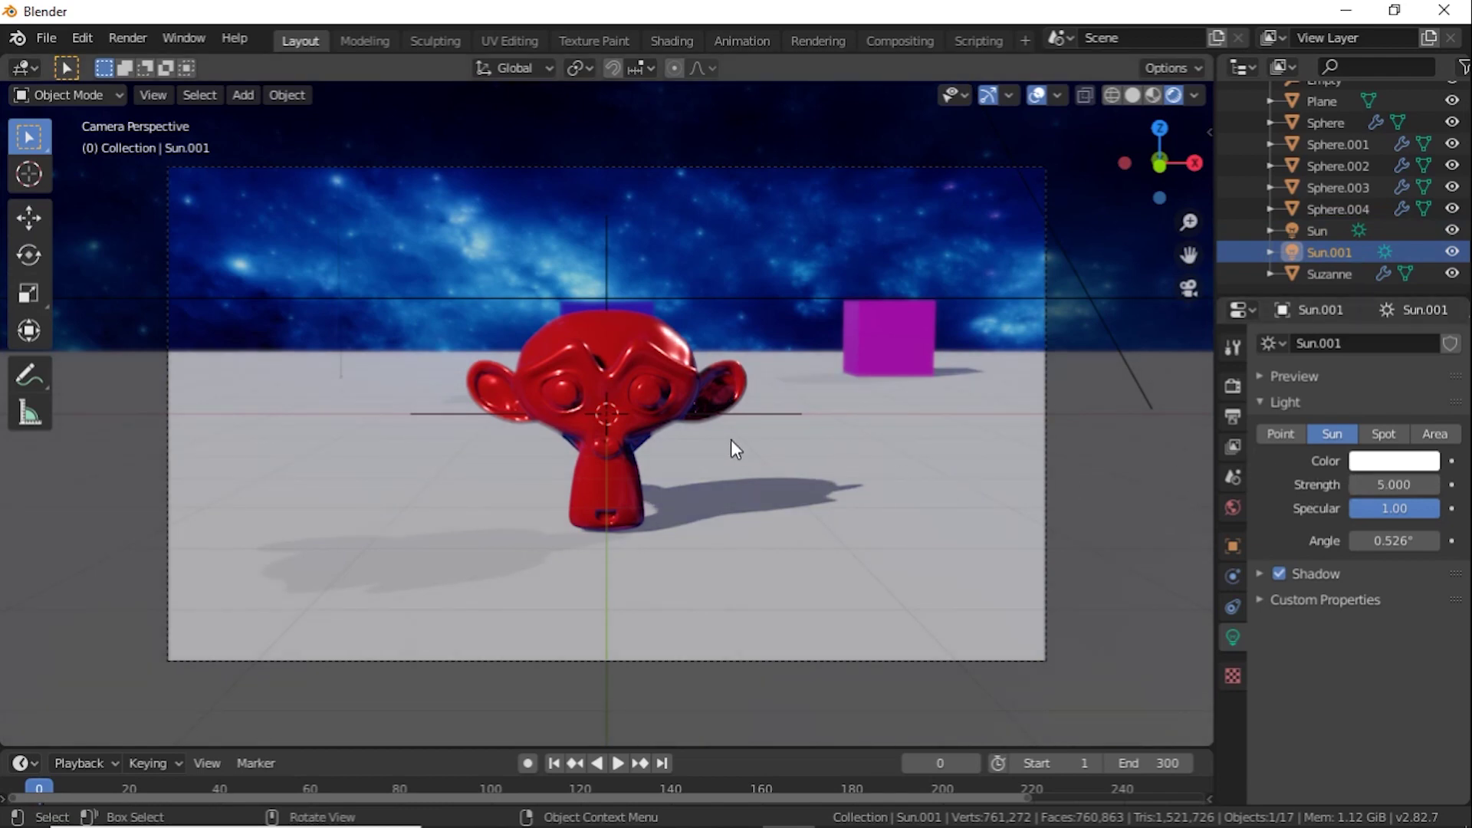
middle_drag(732, 443, 1178, 417)
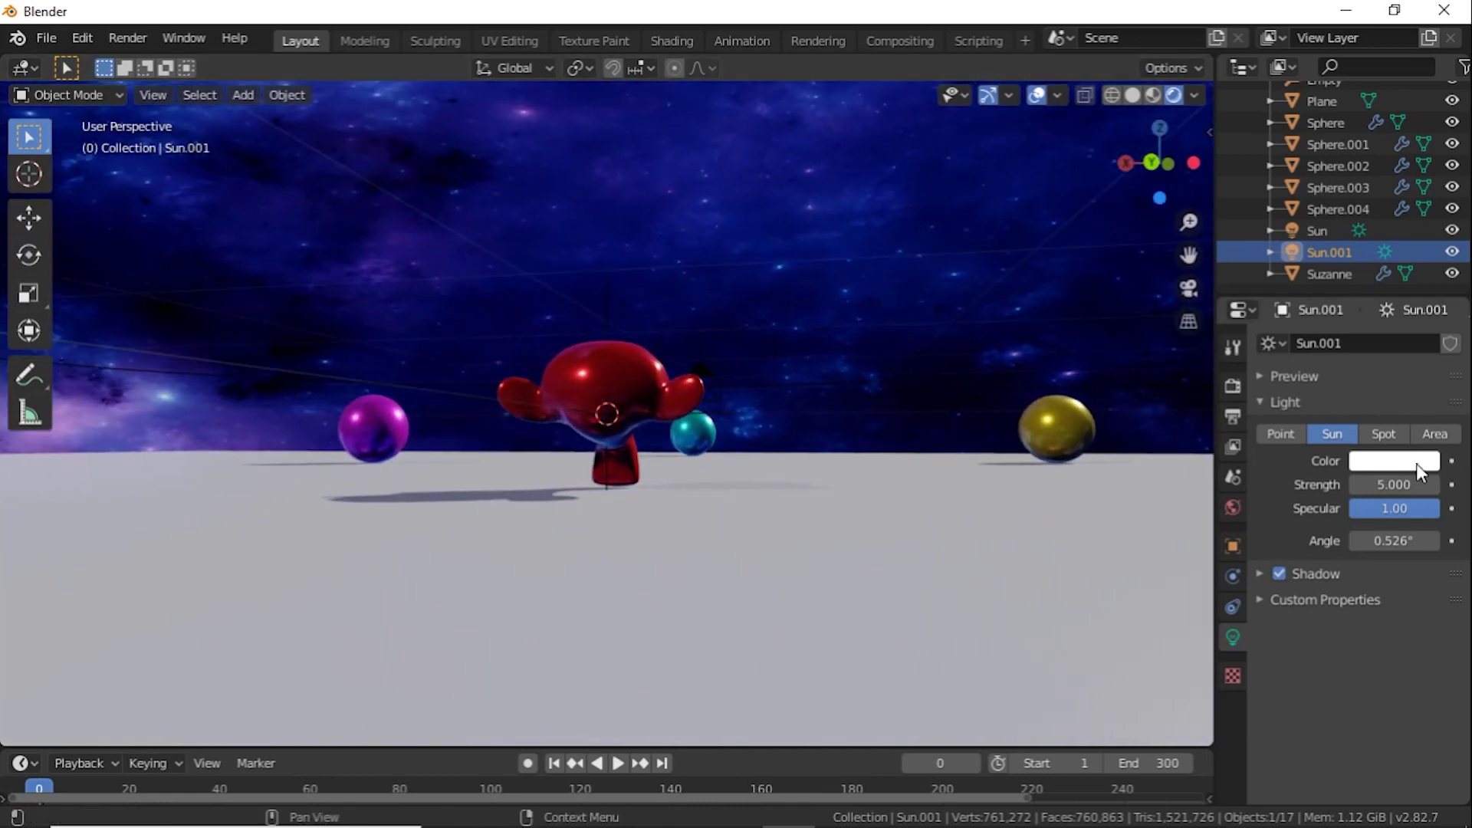
click(1398, 486)
text(10)
key(Return)
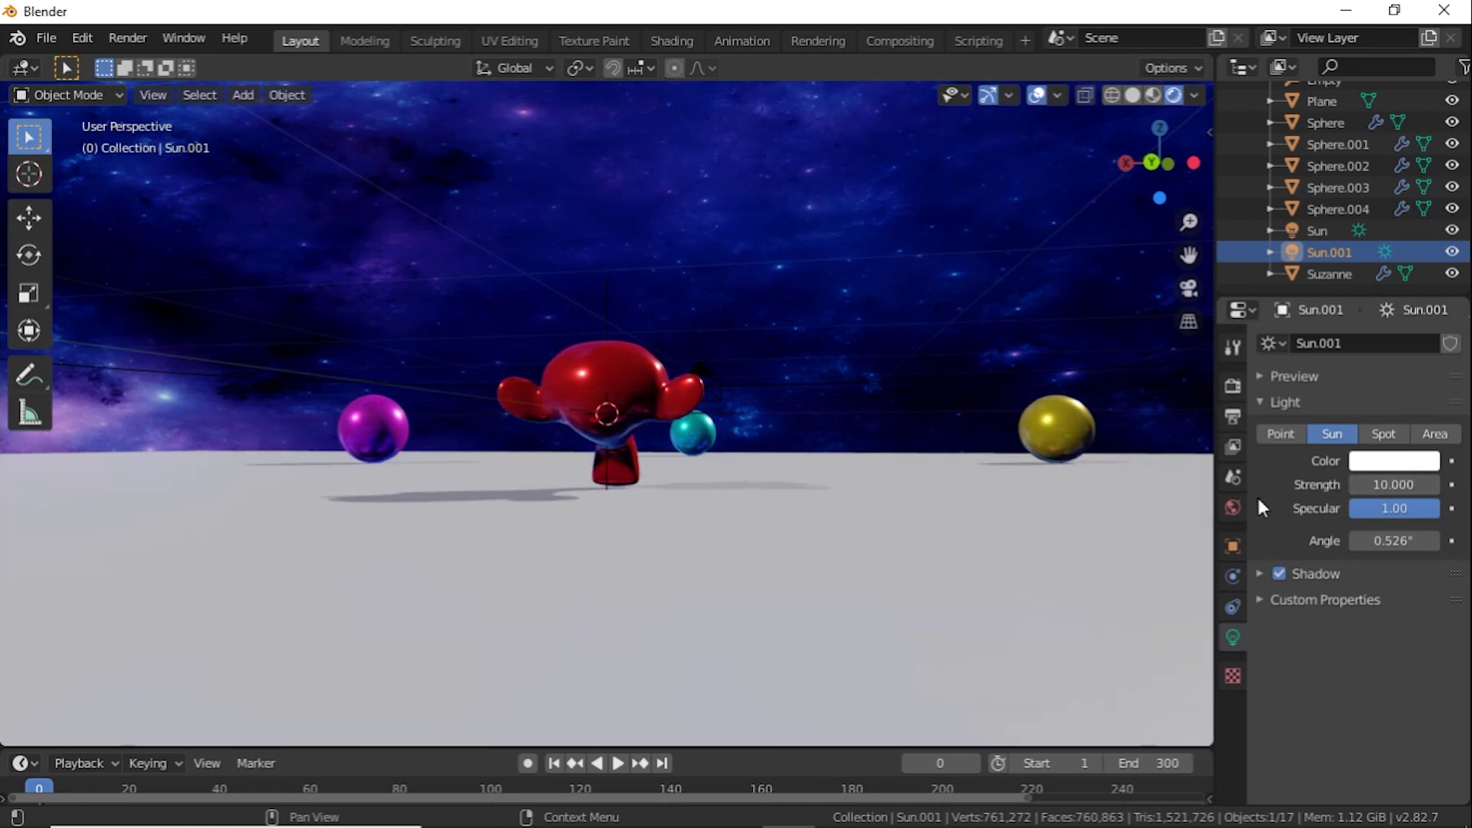
key(KP_0)
key(space)
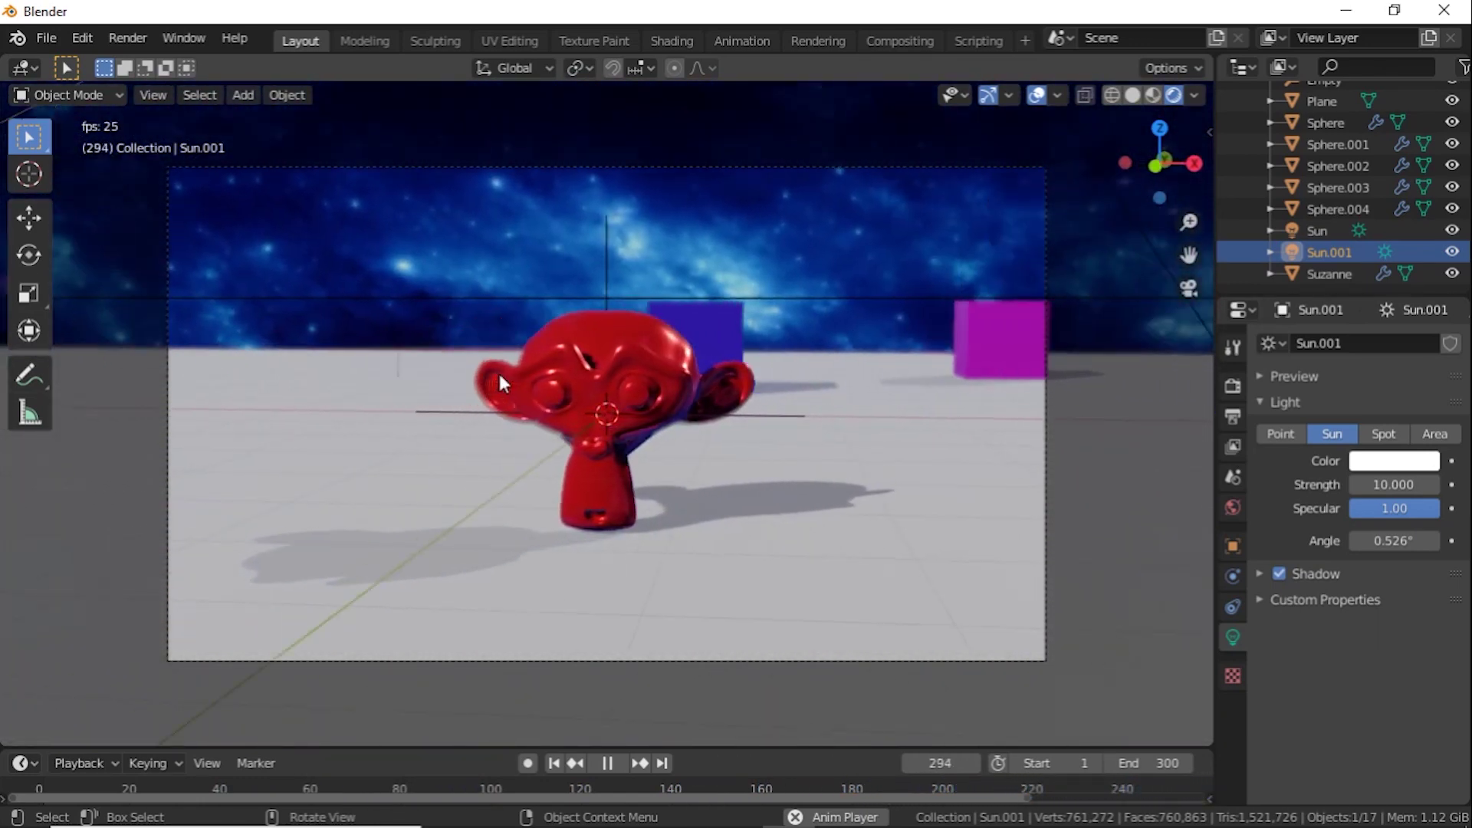
Stop playback at frame 294 and zoom the camera view in and back out.
key(space)
scroll(653, 389, up, 3)
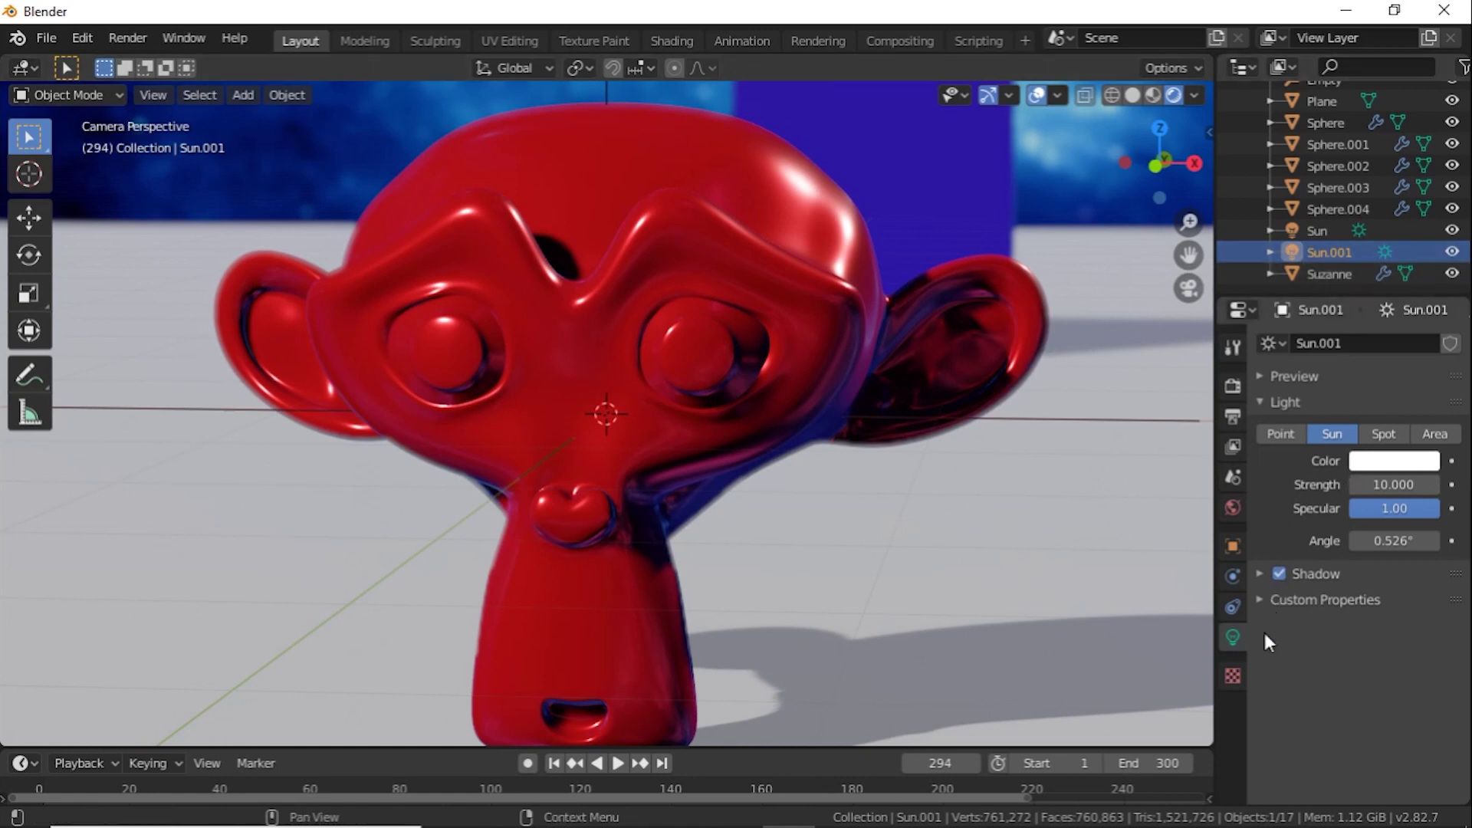
scroll(1355, 195, up, 3)
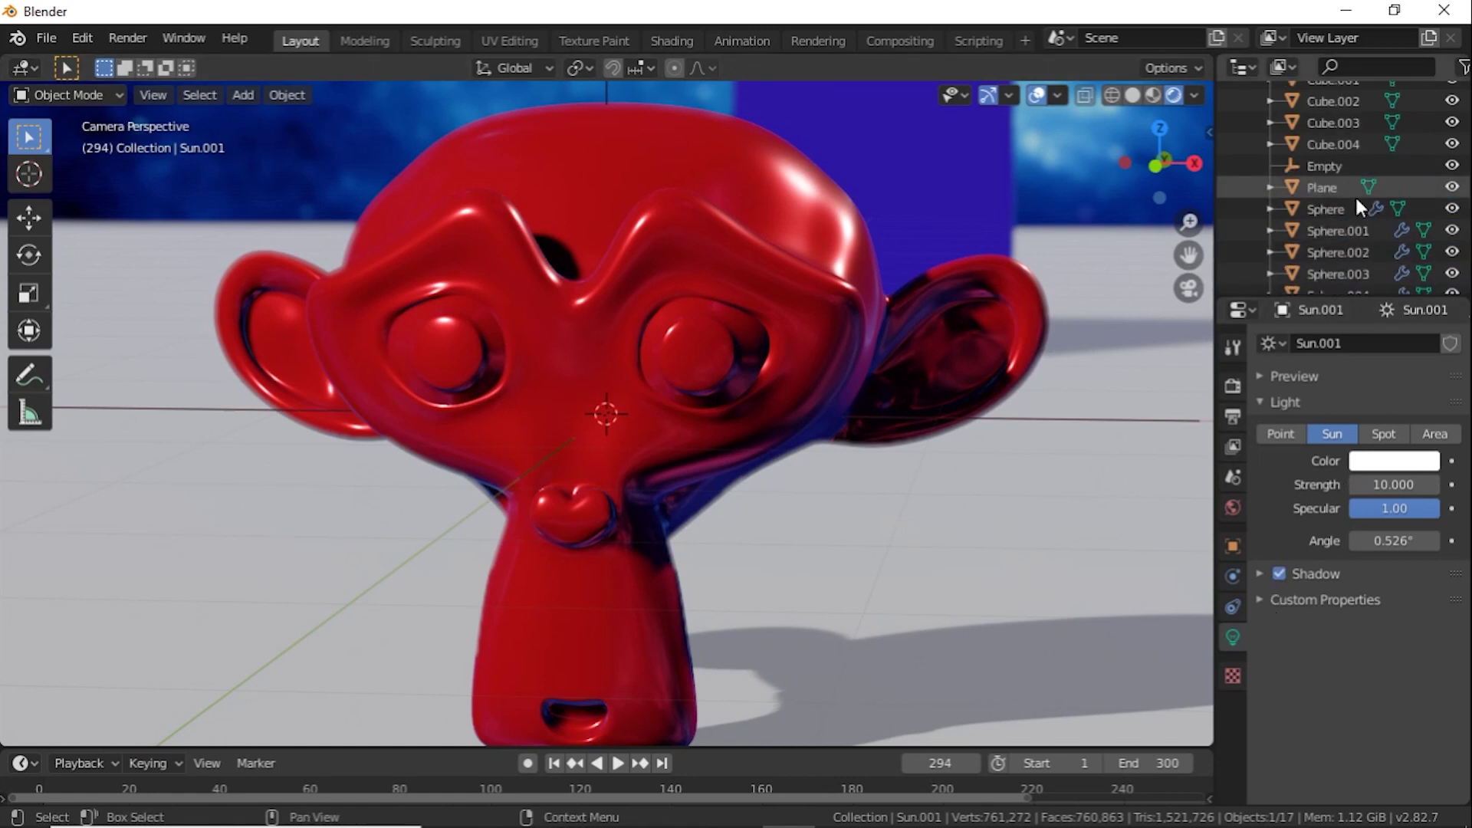
scroll(1355, 195, down, 3)
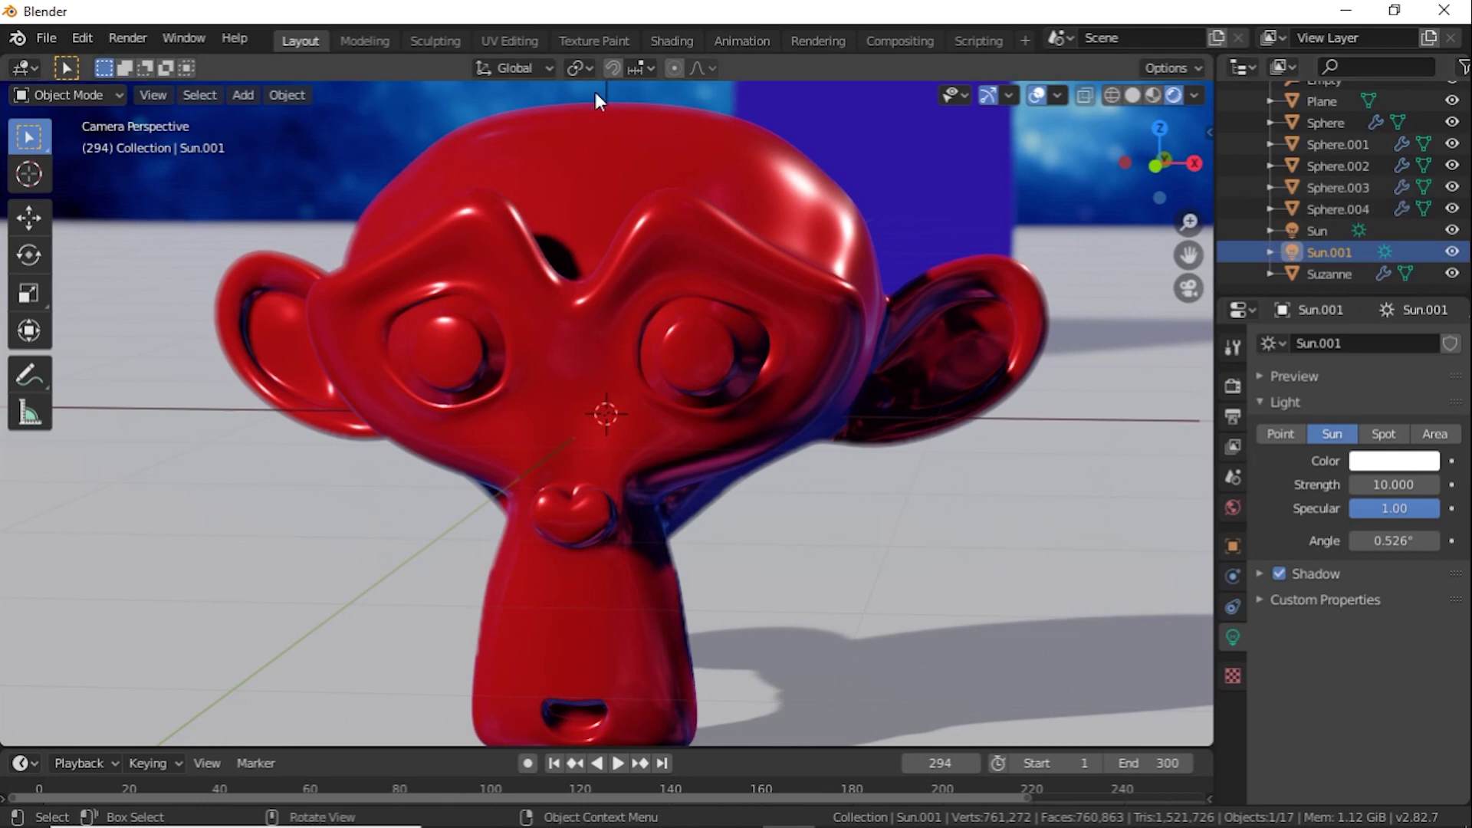
scroll(921, 203, down, 4)
Select the camera, change its depth-of-field F-Stop to 1.5, and return to camera view.
scroll(926, 213, down, 2)
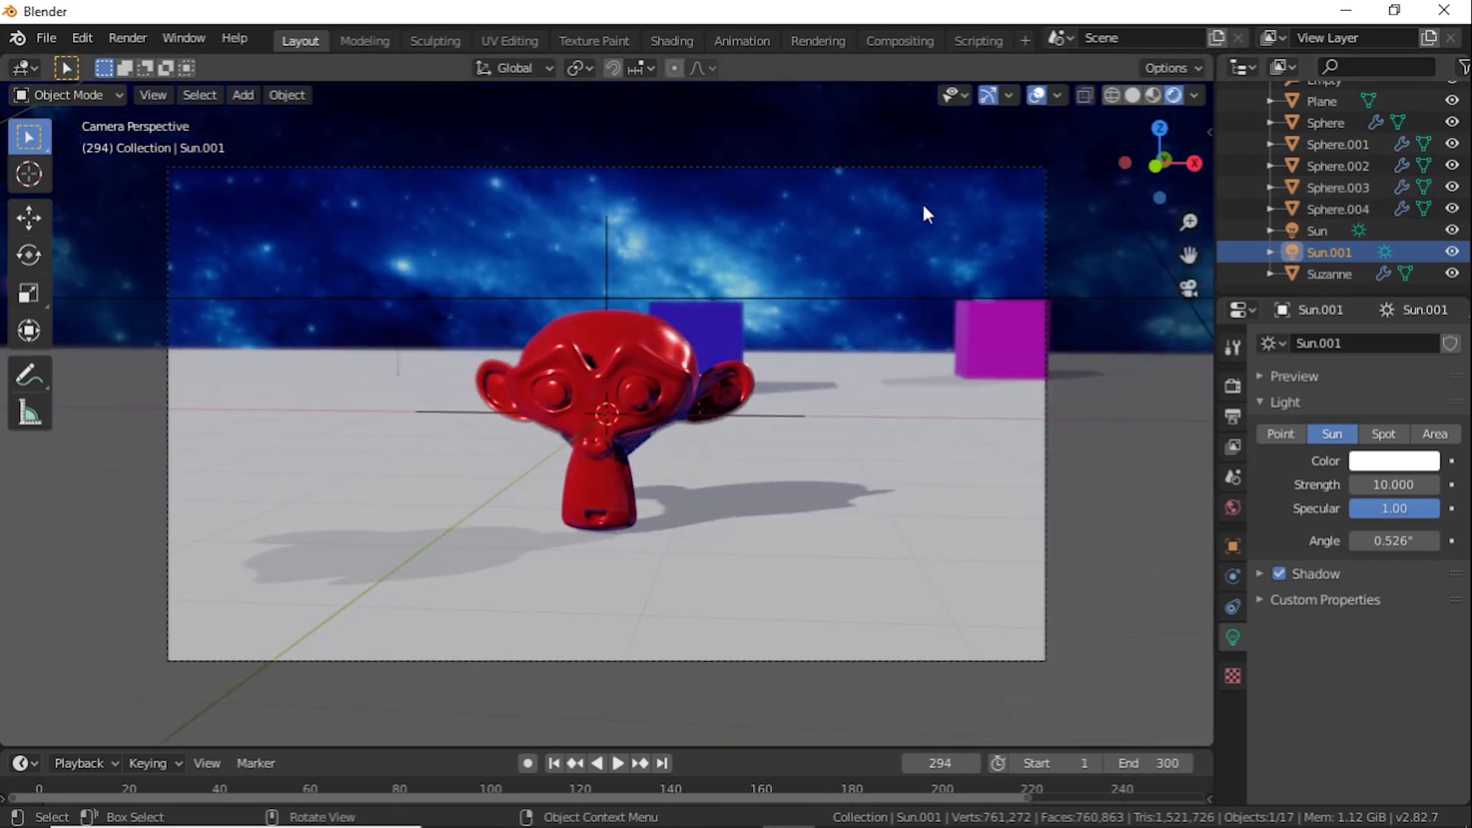
click(1045, 237)
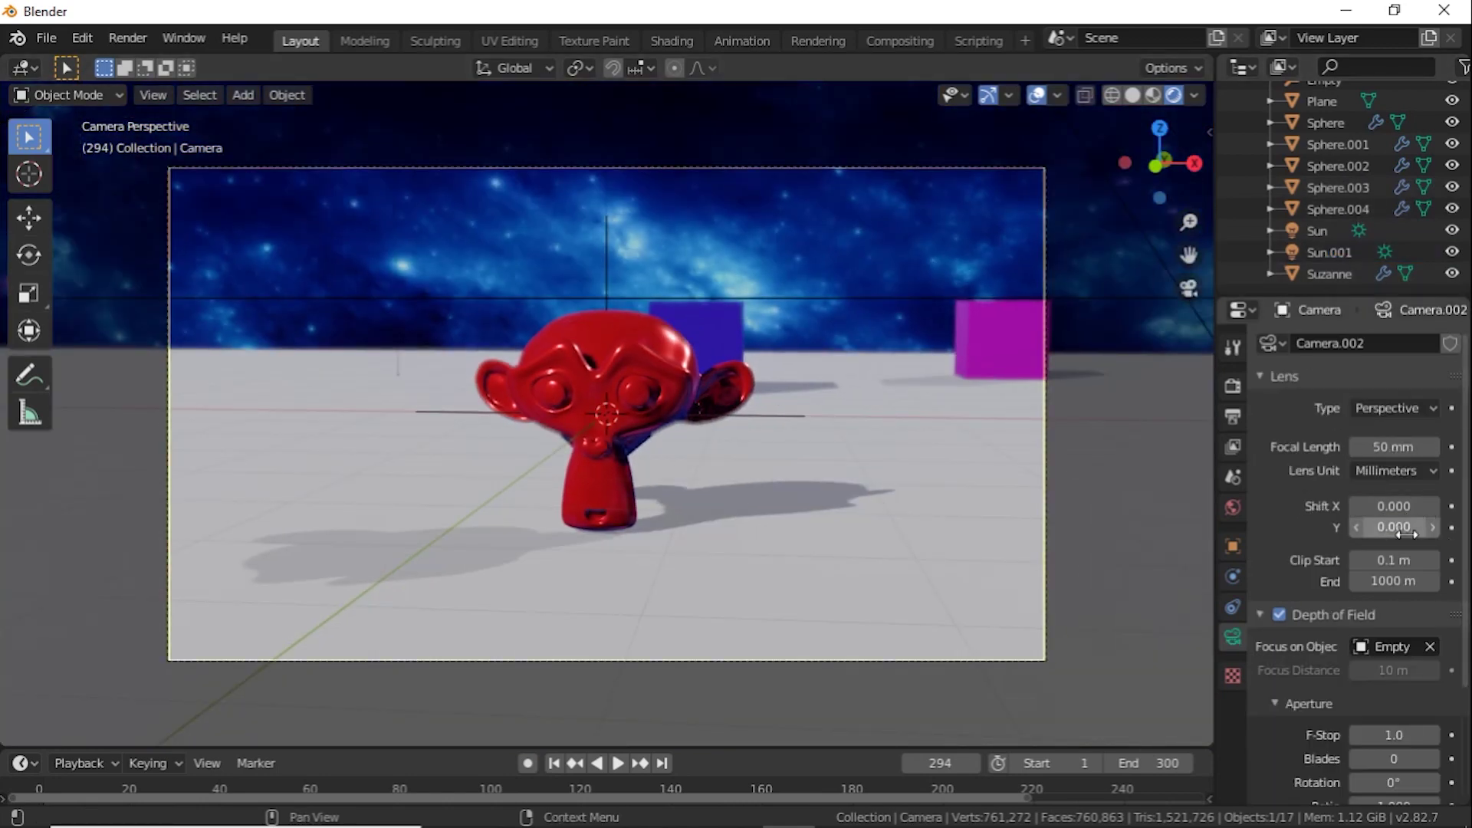
scroll(1350, 596, down, 5)
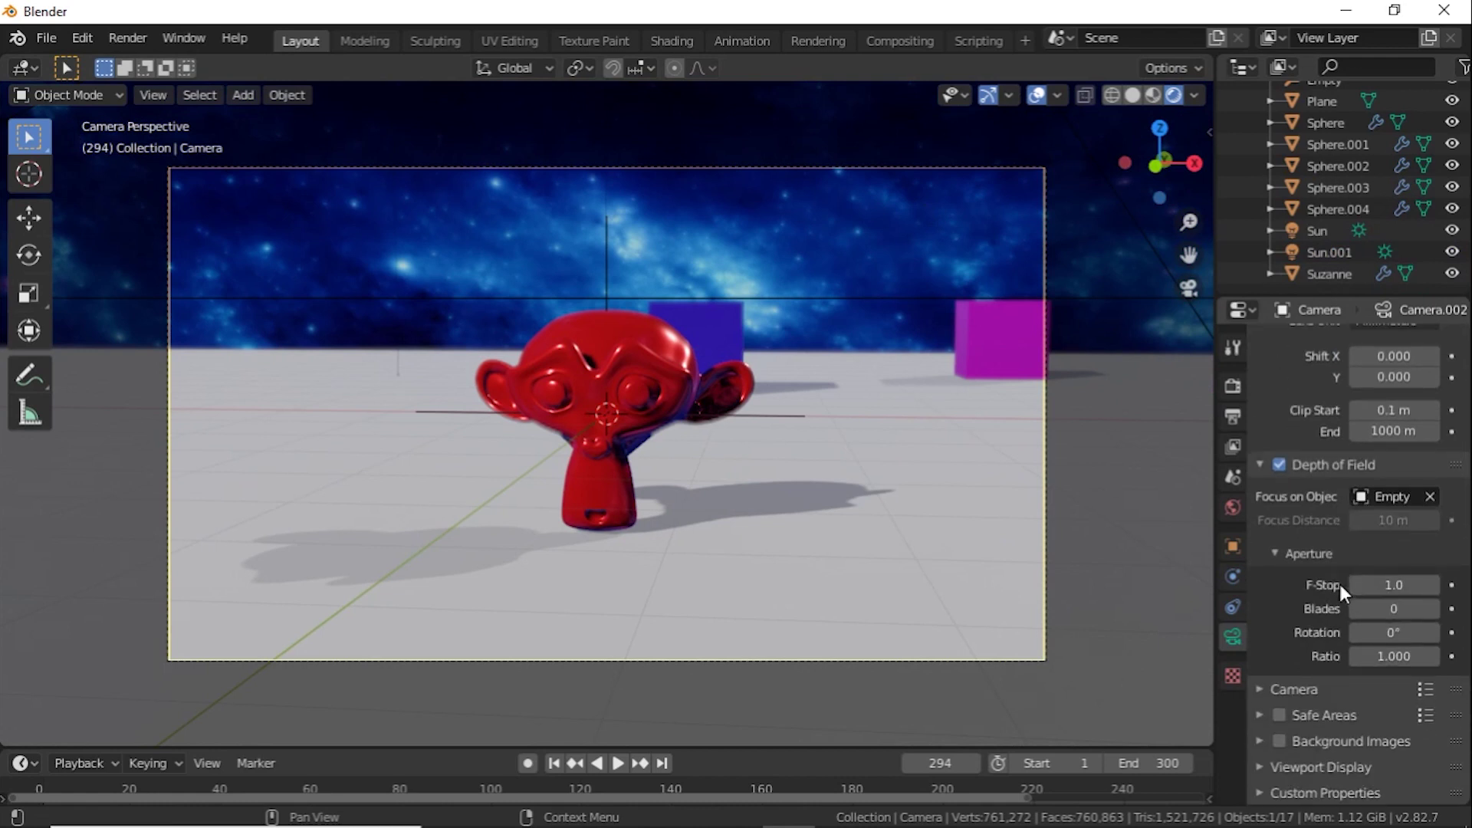
click(1395, 586)
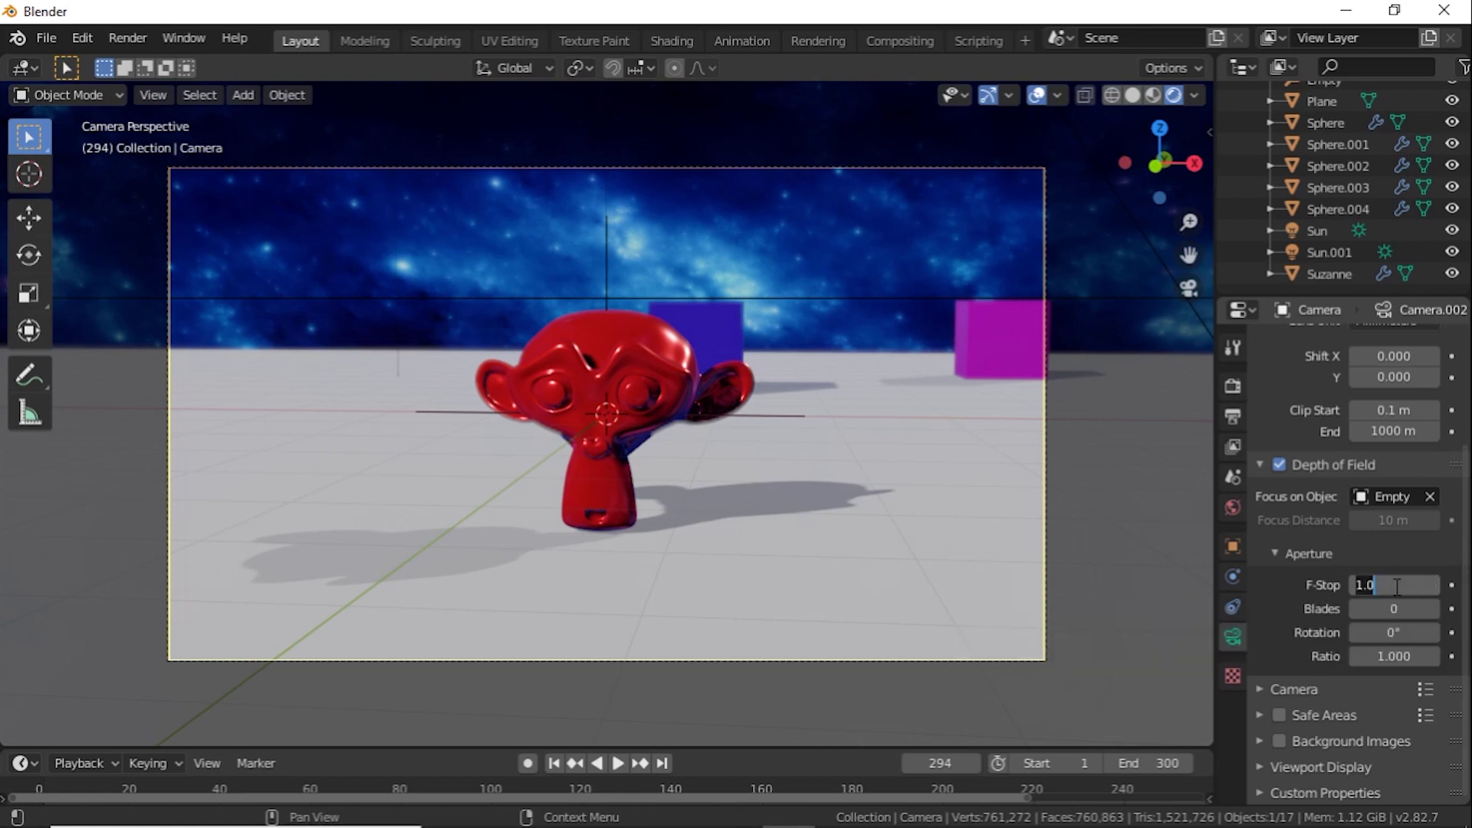
text(1.5)
key(Return)
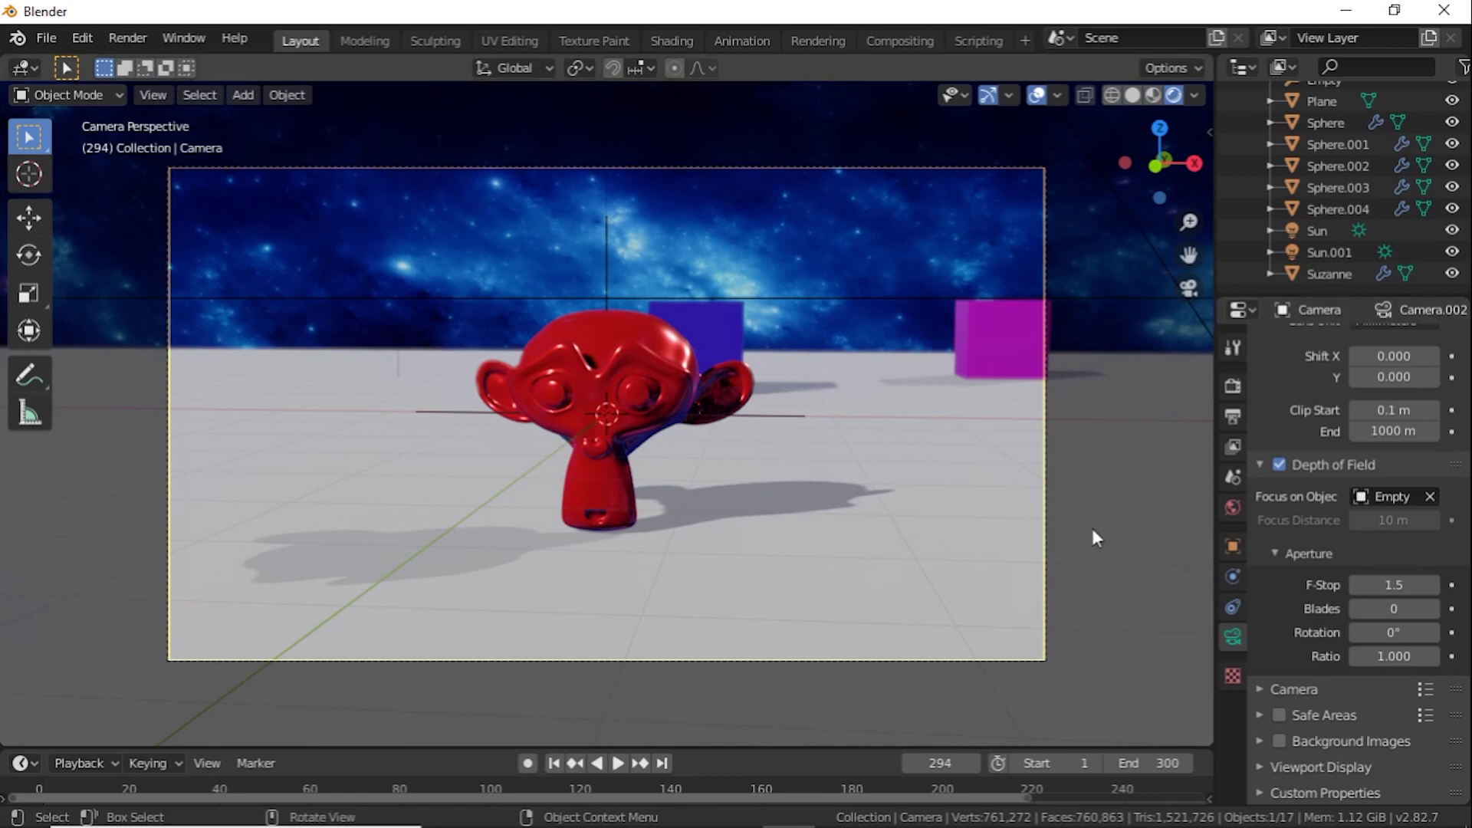
mouse_move(750, 405)
middle_down()
mouse_move(729, 398)
mouse_move(752, 399)
middle_up()
key(KP_0)
Select the Empty and set the frame rate to 30 fps in Output Properties.
click(752, 399)
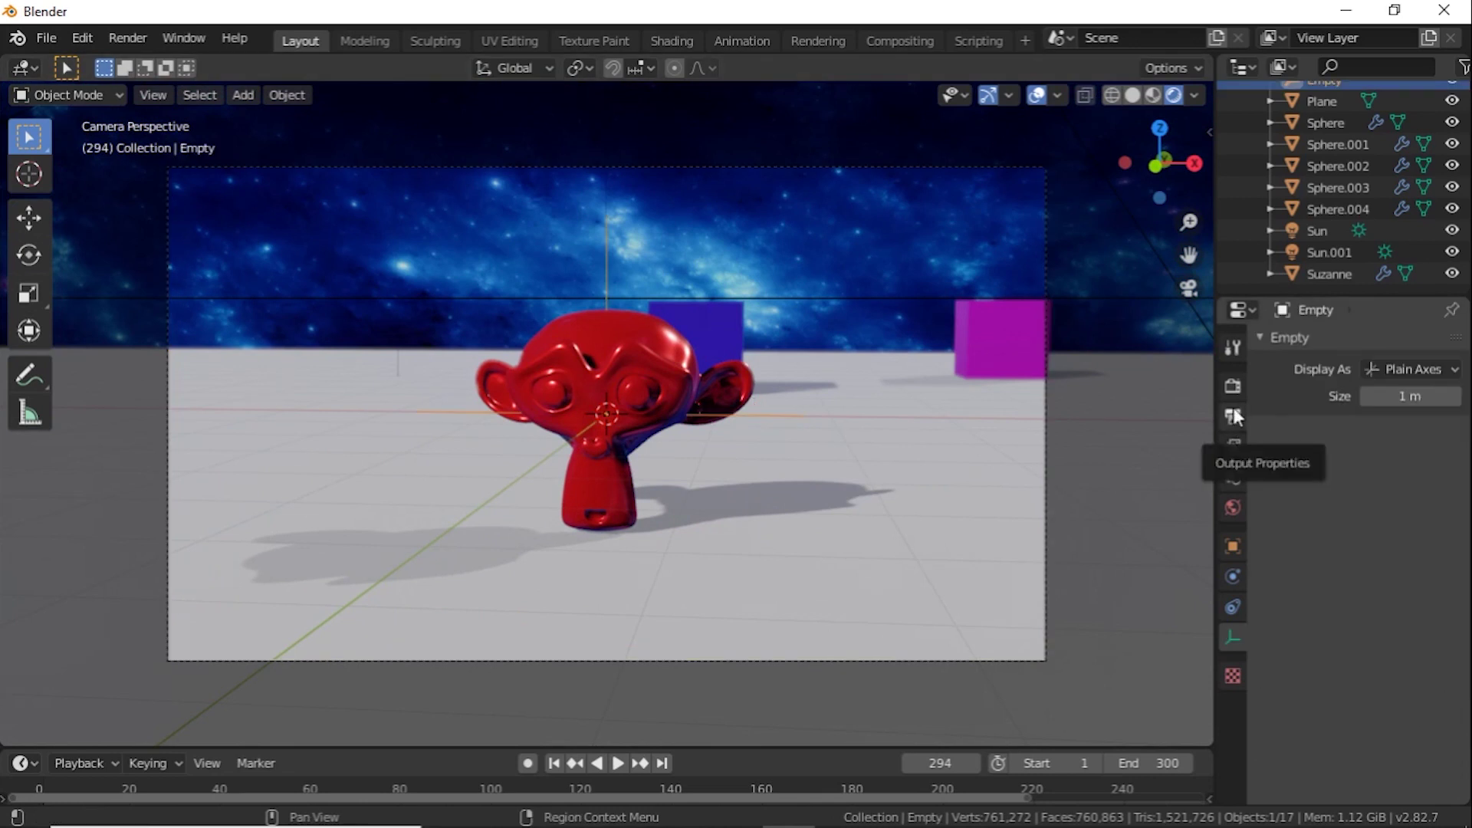
click(1233, 414)
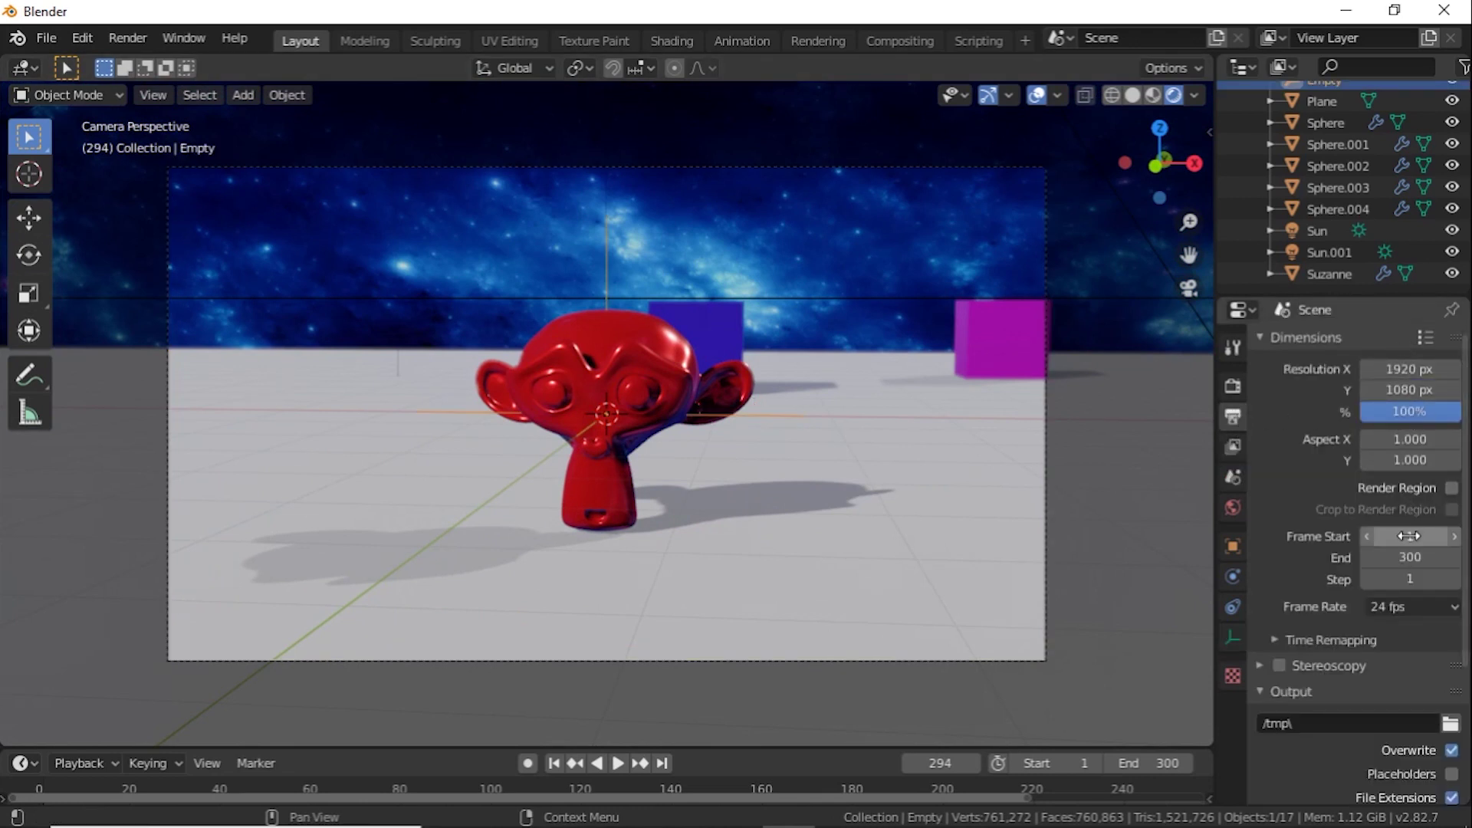
scroll(1418, 560, down, 1)
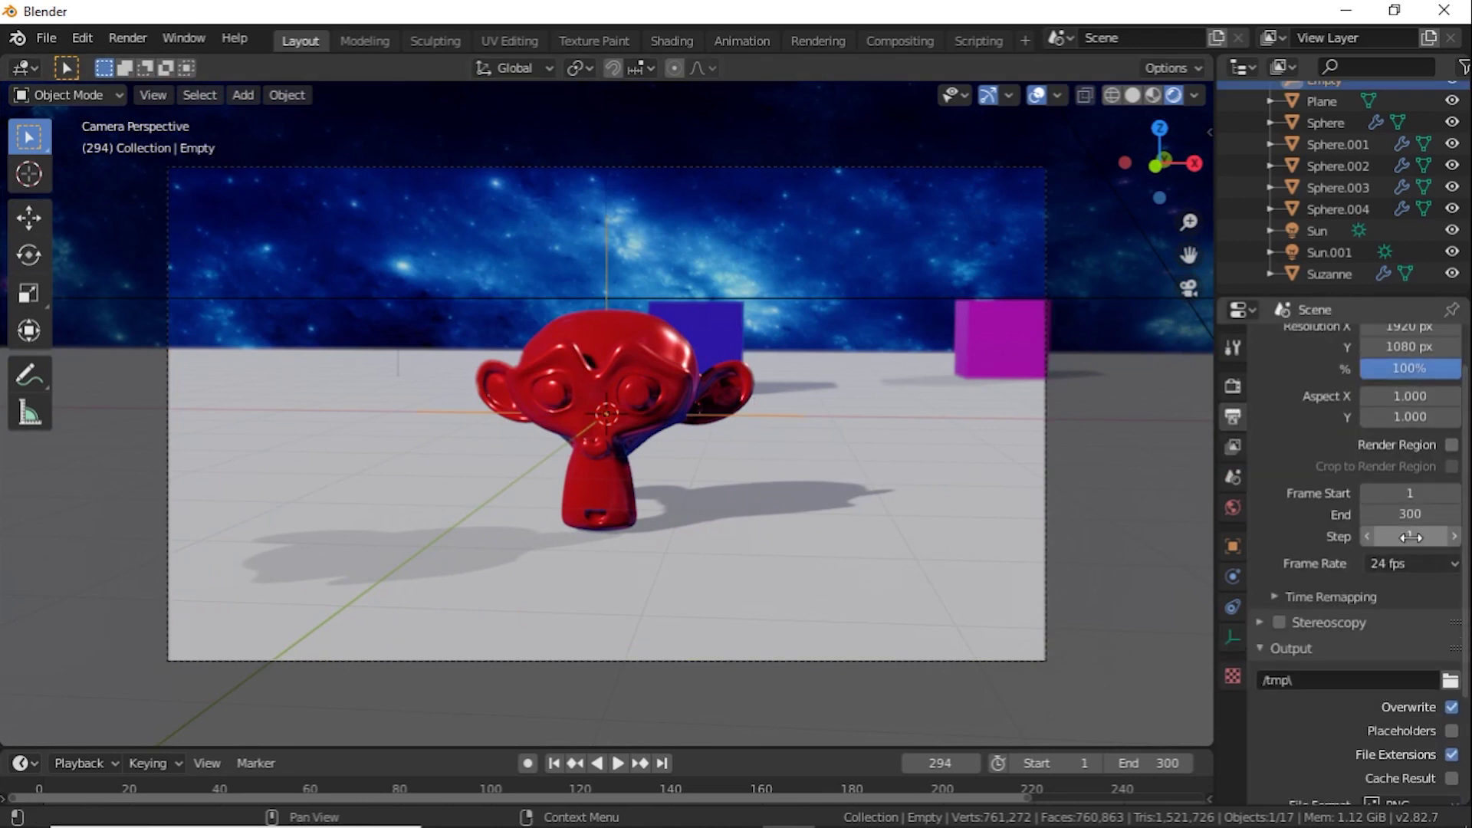
click(1415, 562)
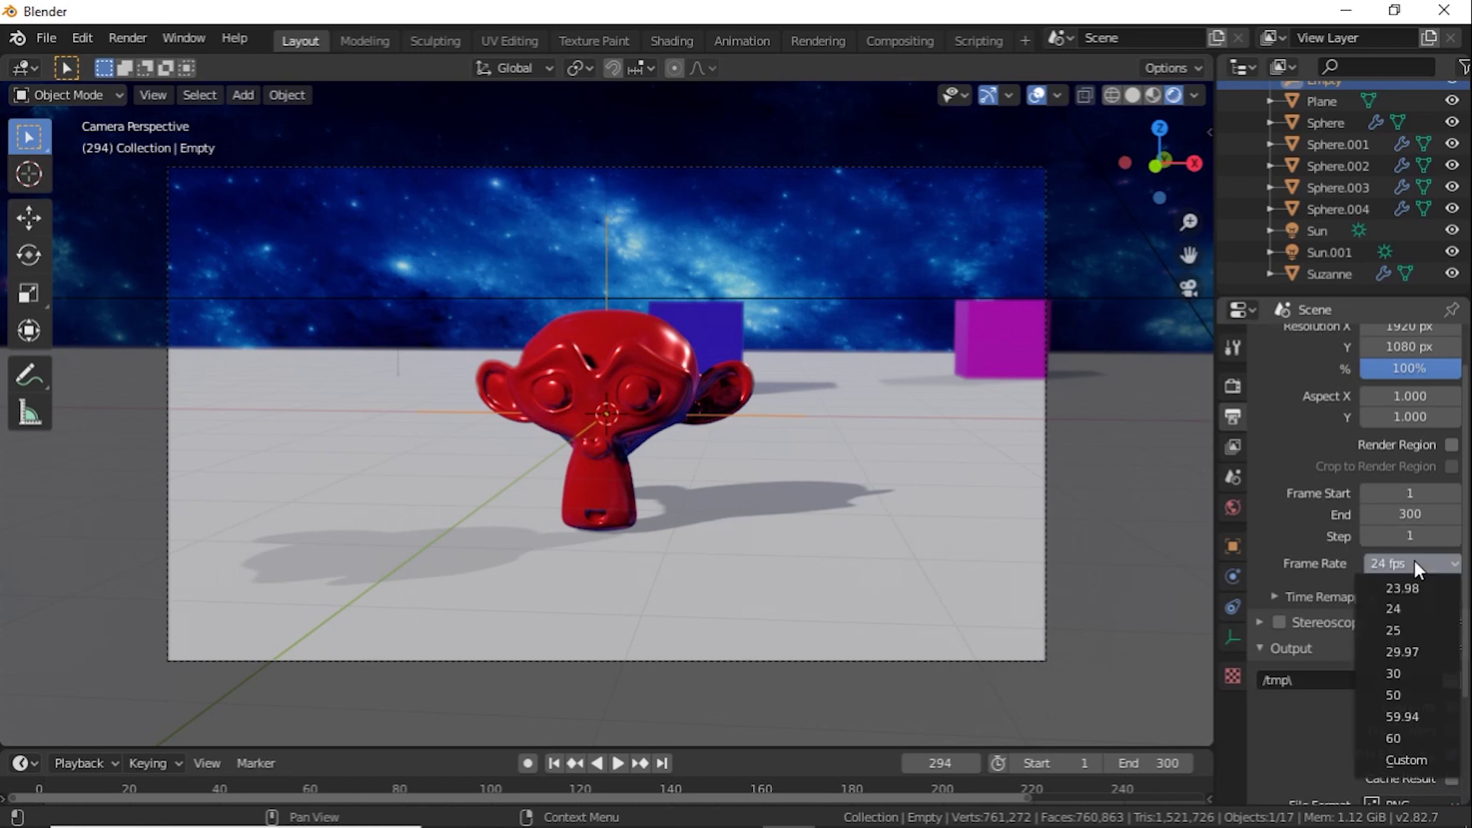
click(1416, 669)
Point the render output to F:\ITA & VFX\Camera friday with file name 'Monkey 1'.
scroll(1294, 467, down, 2)
scroll(1297, 475, down, 1)
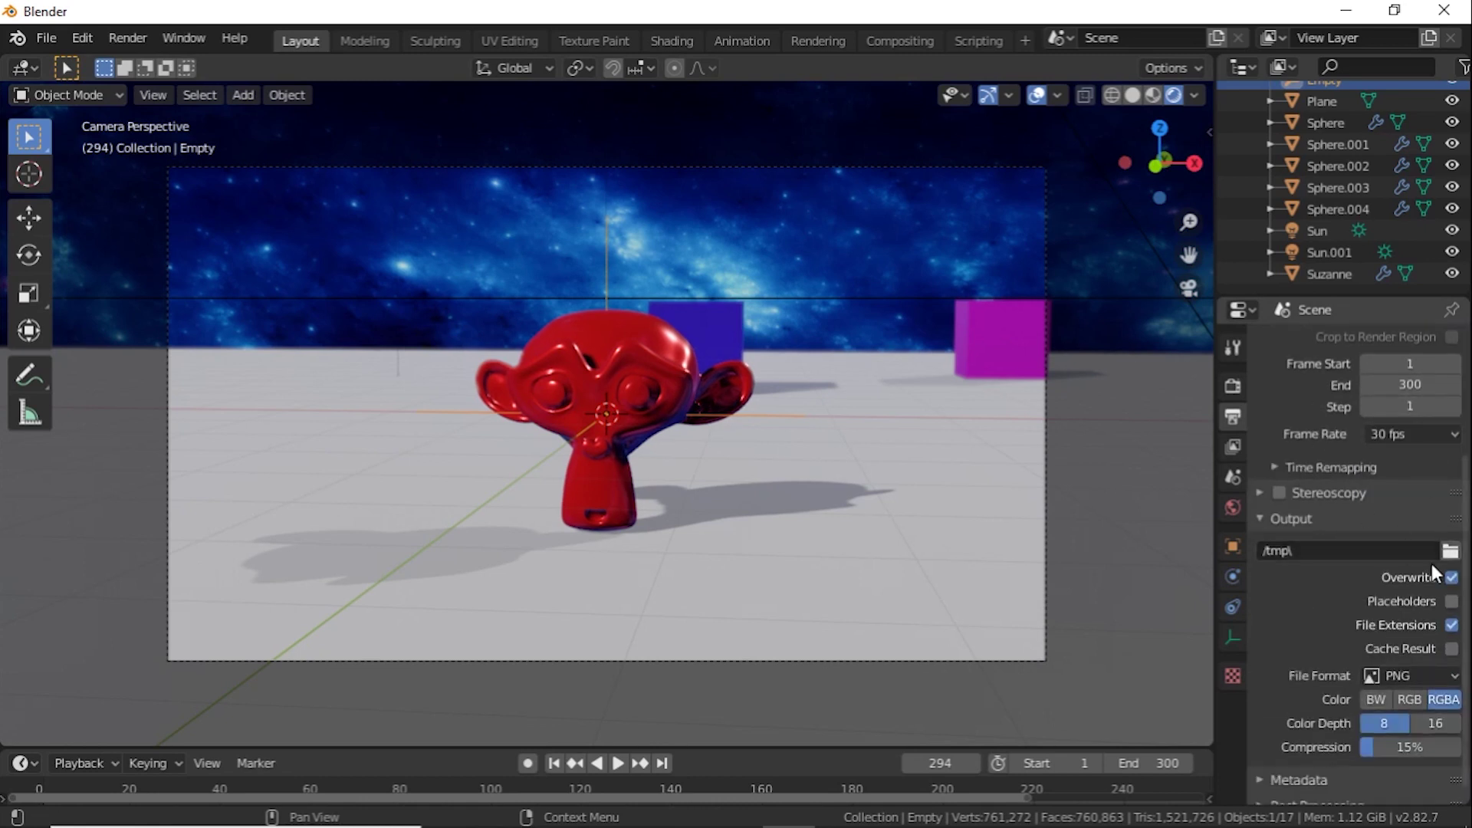
click(1450, 551)
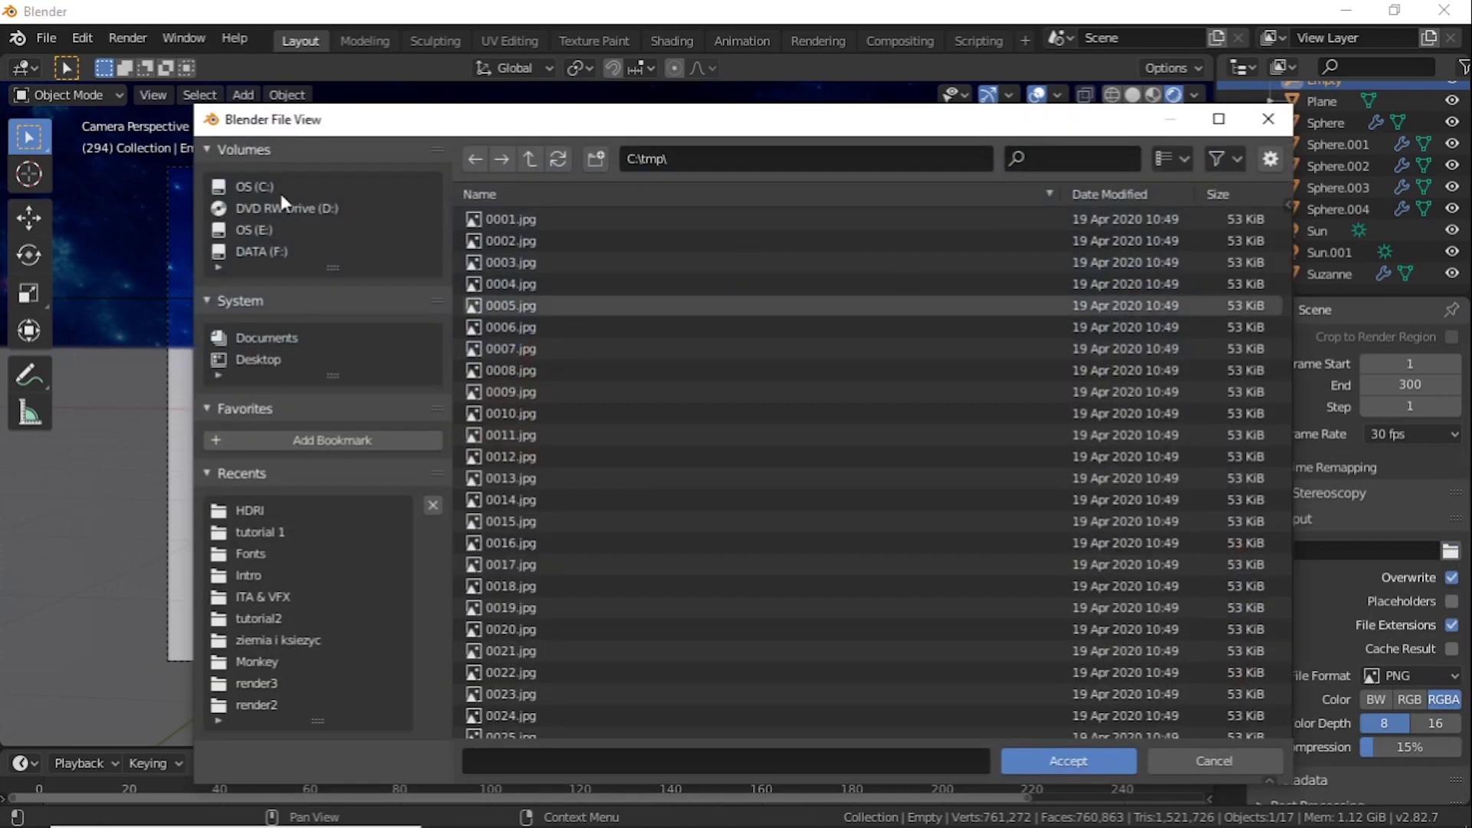
click(222, 229)
scroll(873, 468, down, 3)
click(261, 251)
scroll(481, 335, up, 2)
double_click(481, 334)
double_click(510, 220)
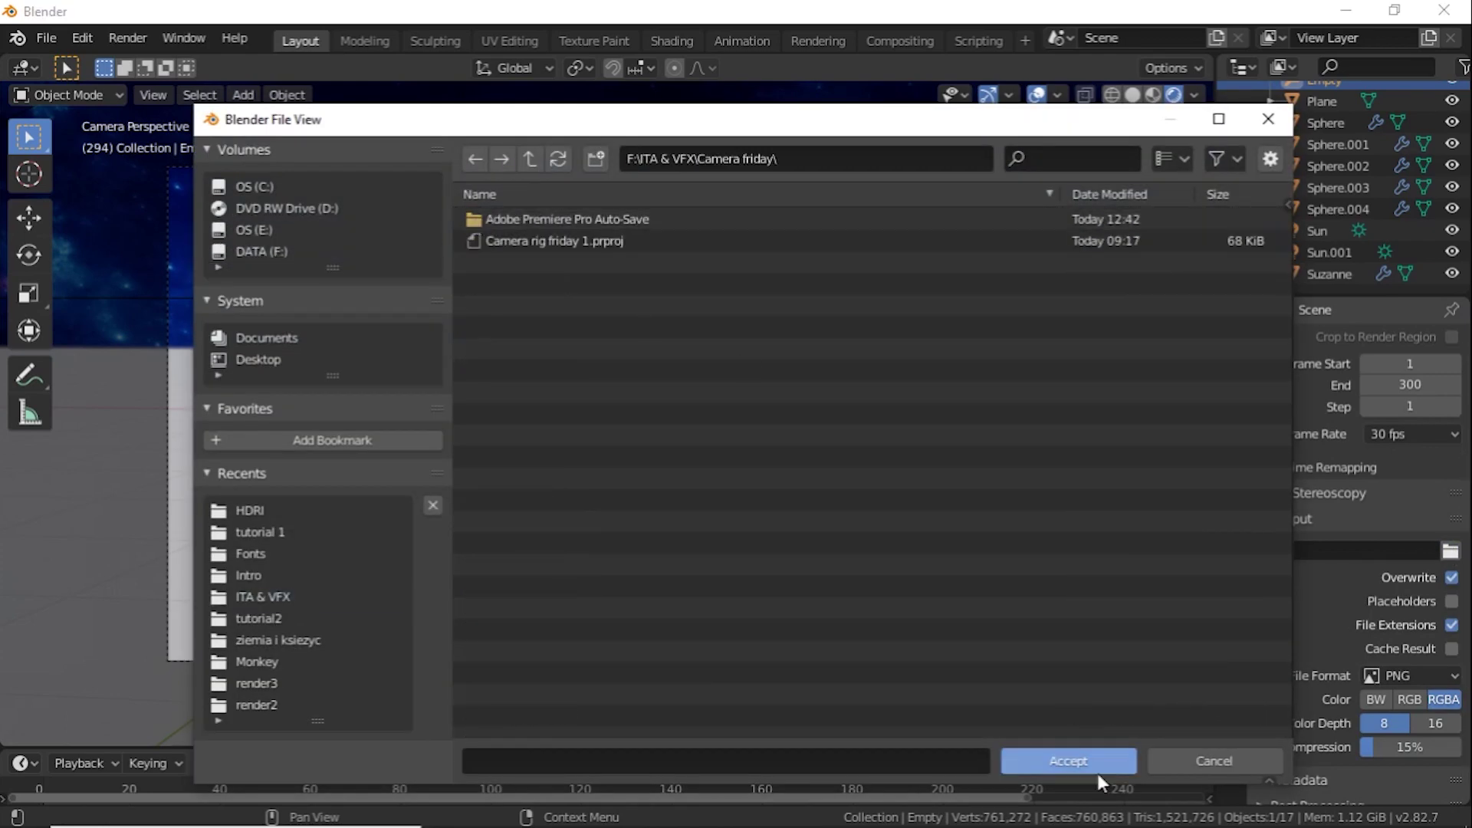
click(724, 762)
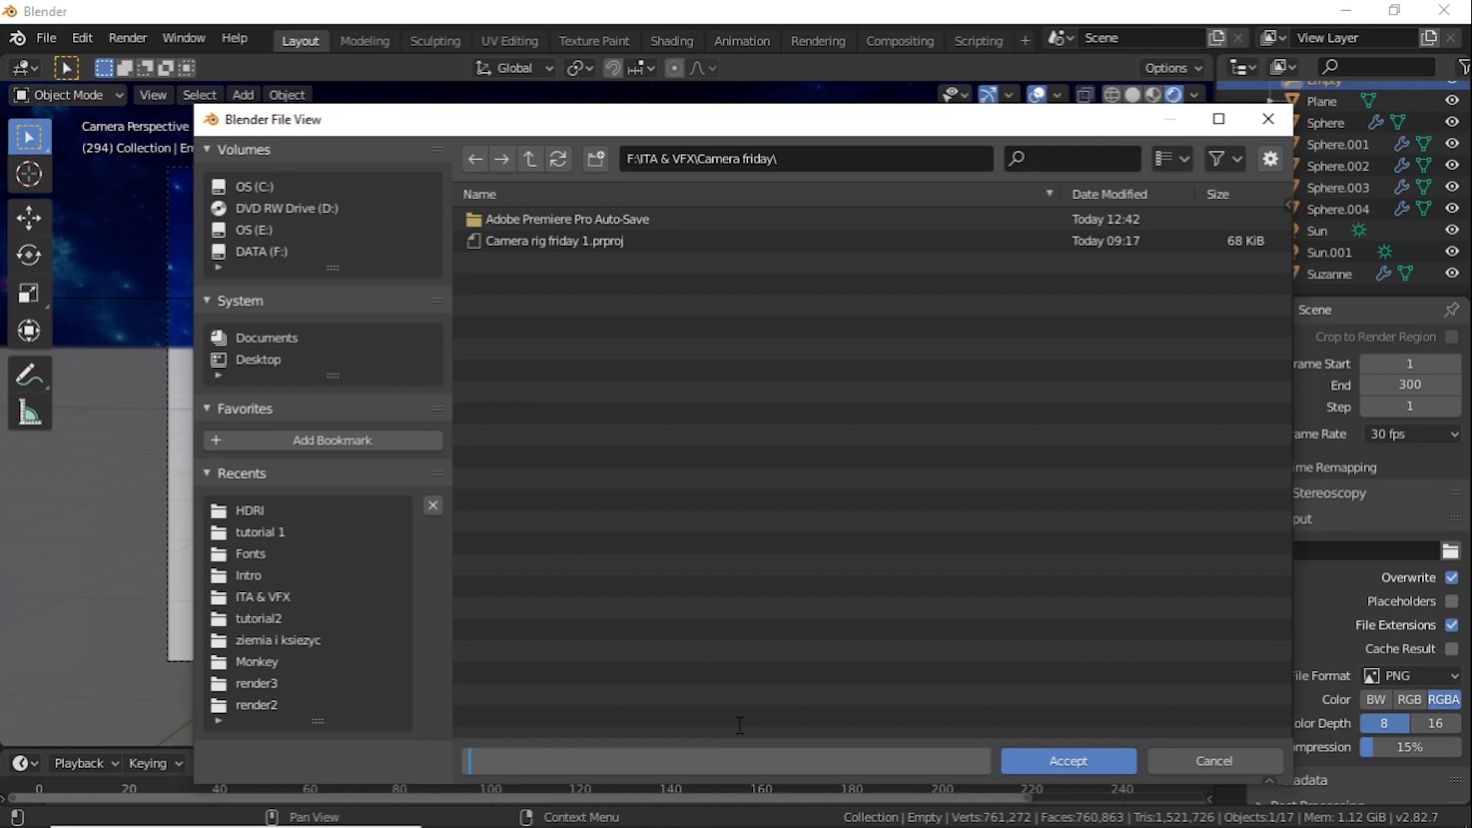
text(Monk)
text(1)
Accept the output path and change the file format from PNG to FFmpeg video.
click(1062, 765)
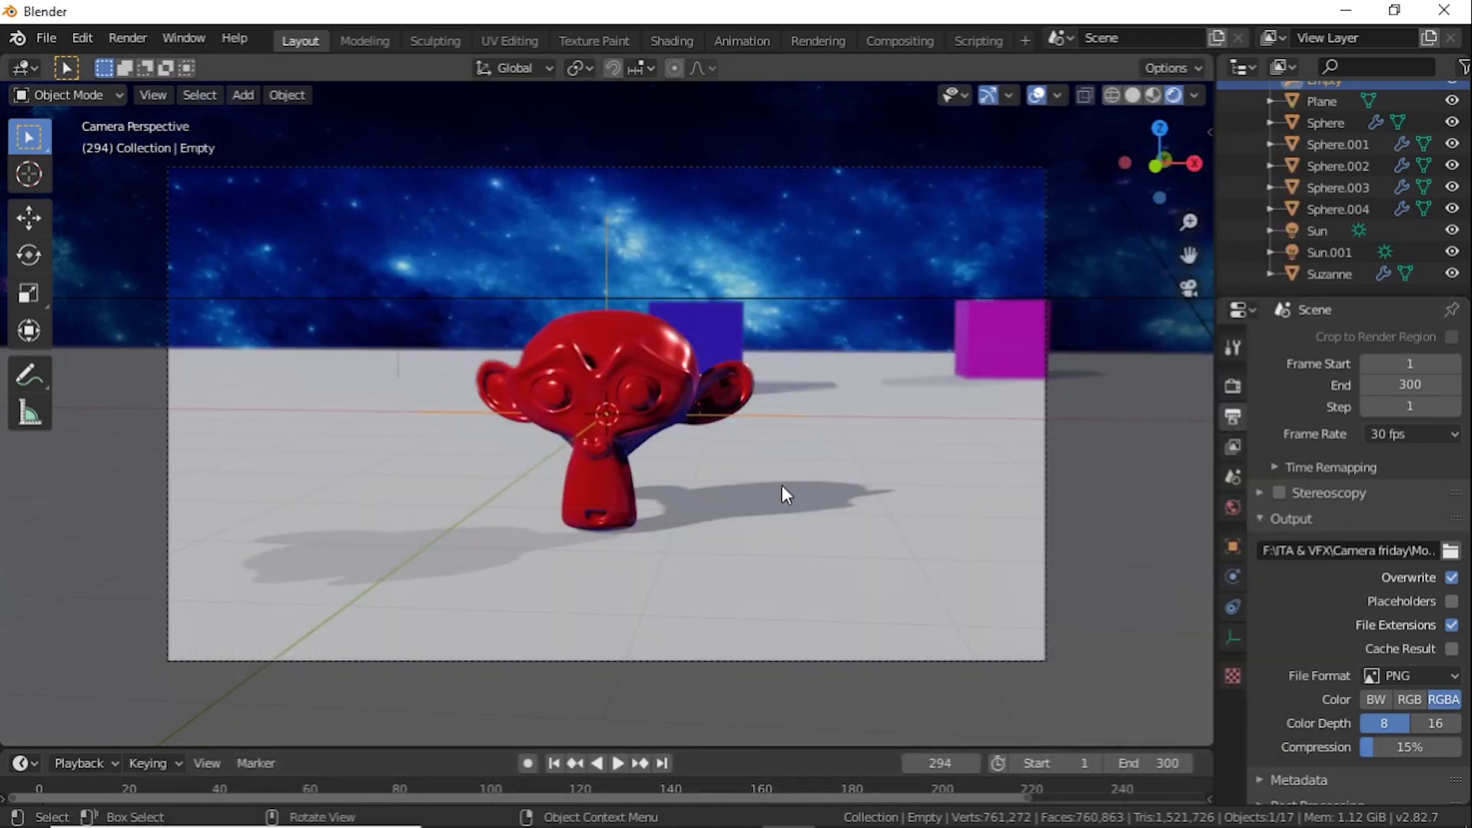
click(130, 39)
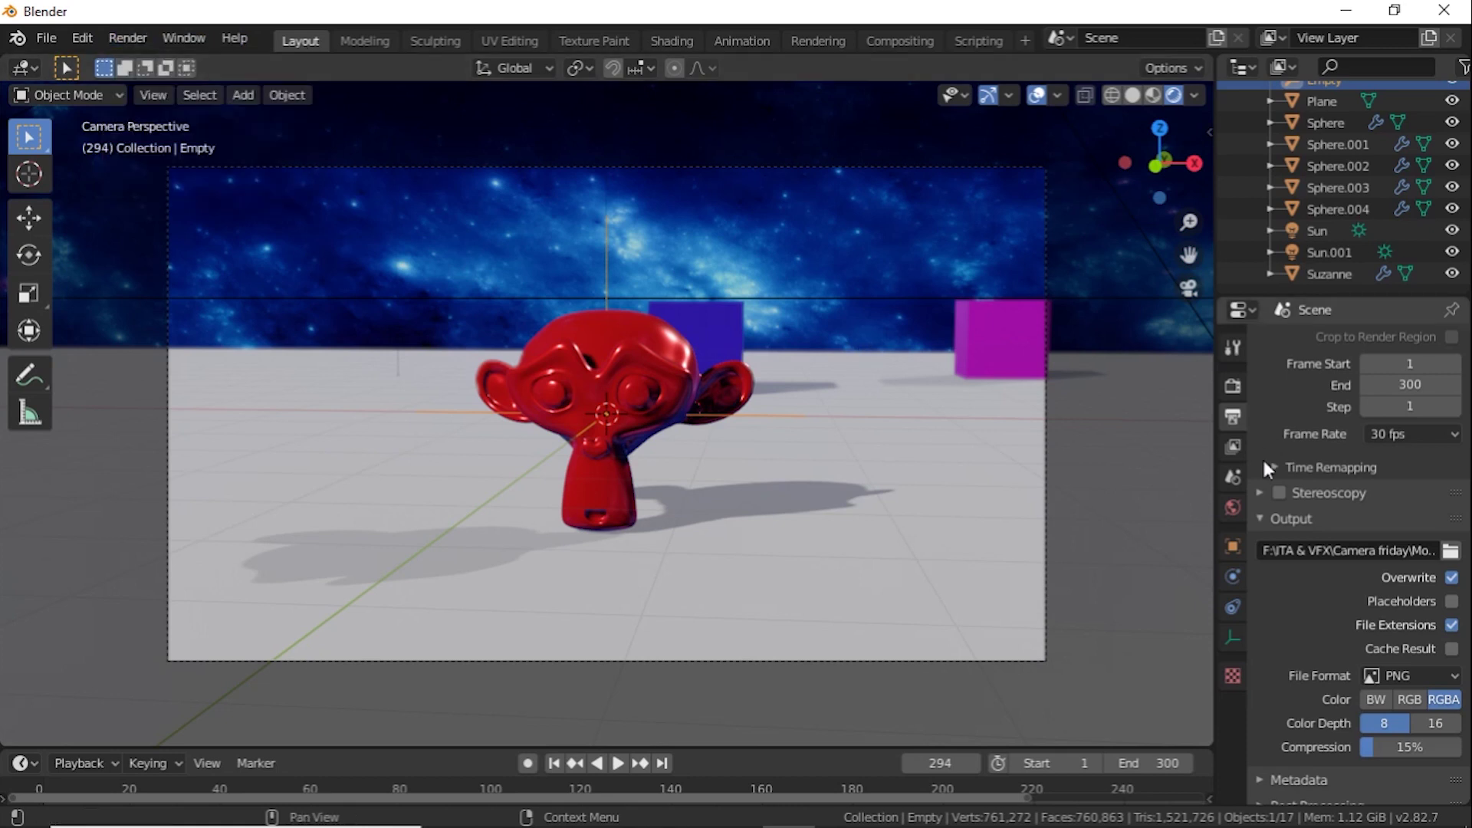
scroll(1333, 556, down, 1)
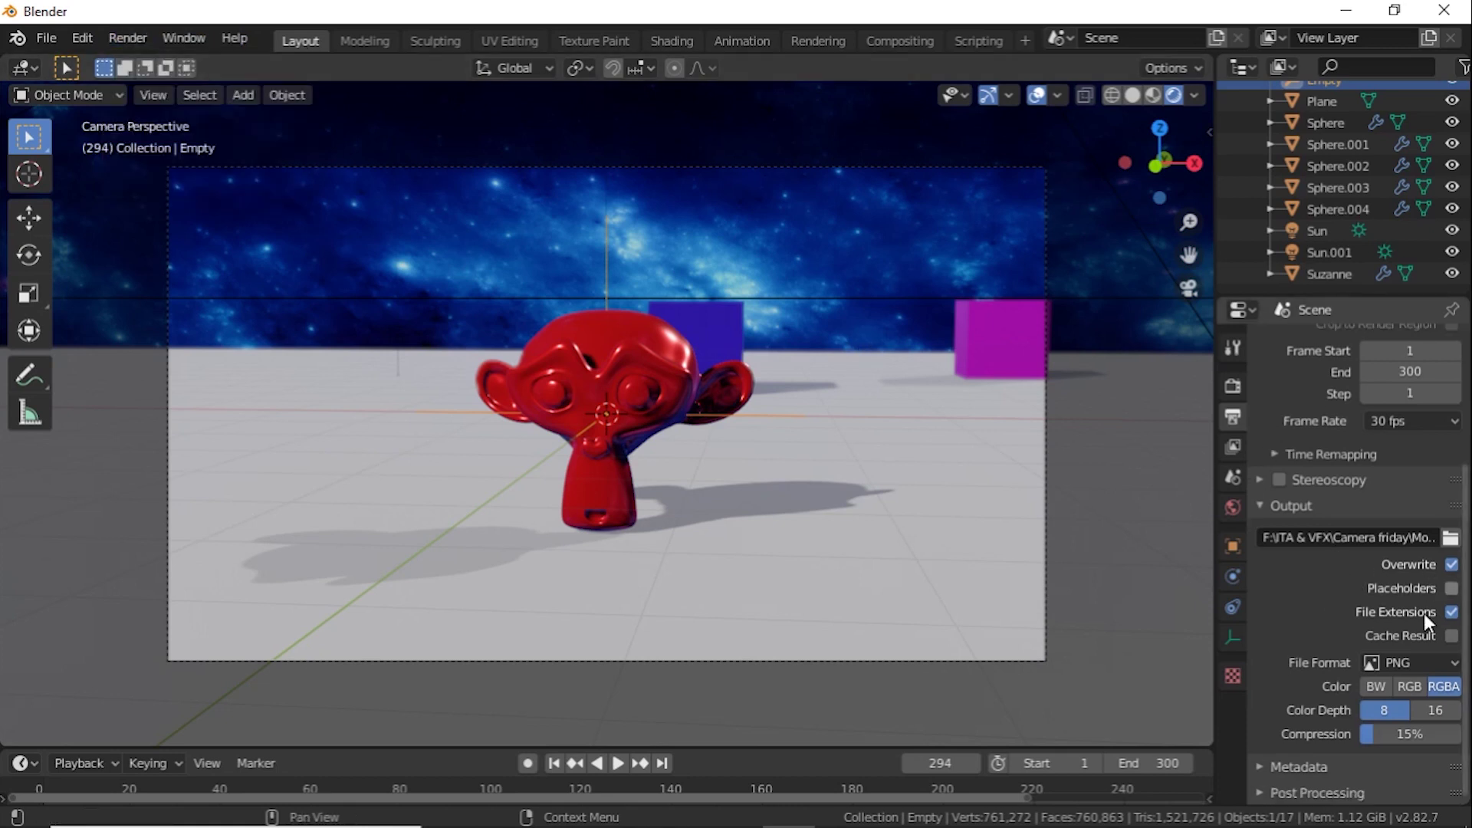
click(1442, 665)
click(1350, 545)
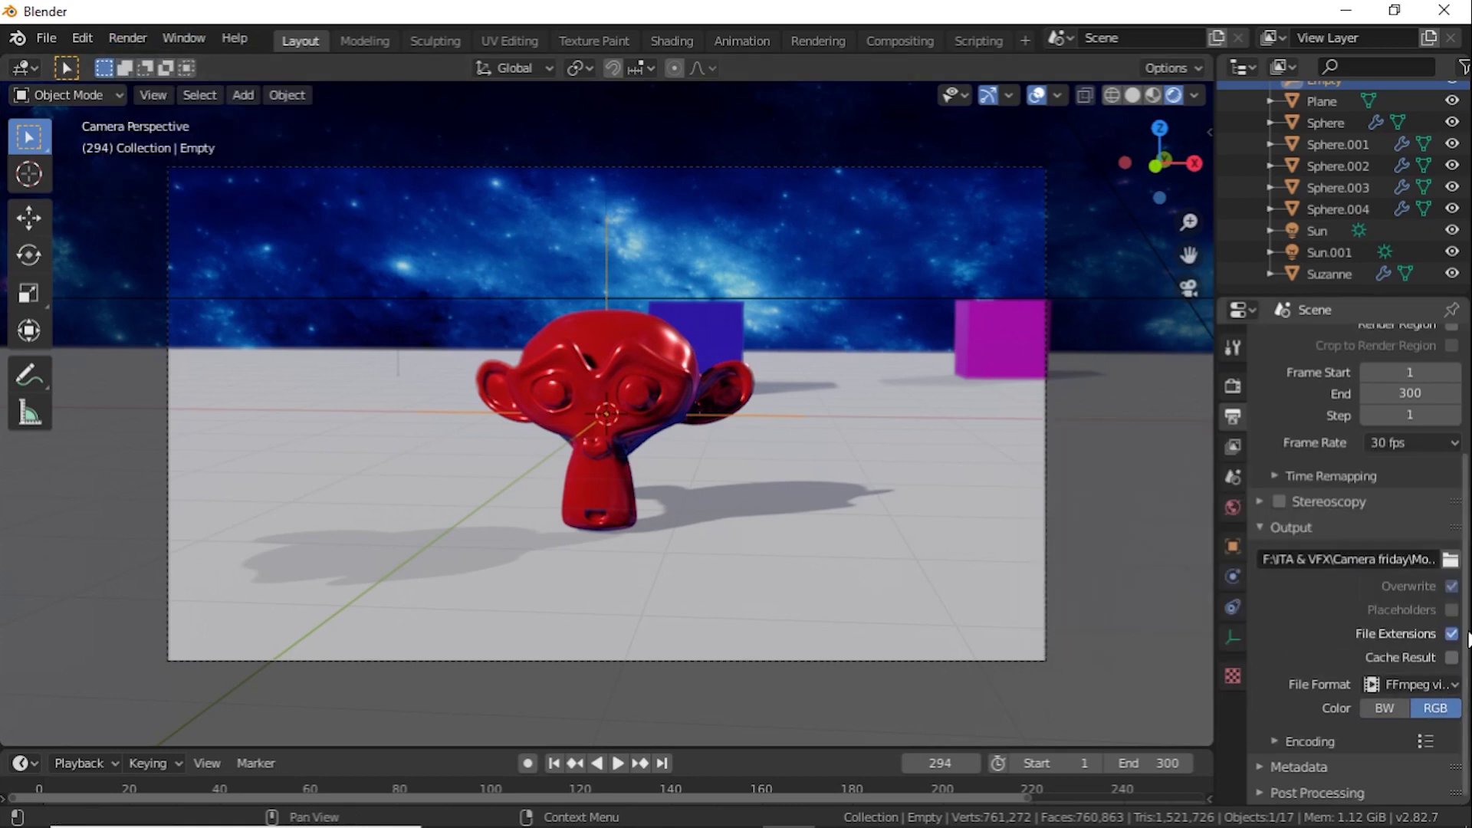
Set the video encoding container to MPEG-4.
click(1273, 737)
scroll(1388, 767, down, 3)
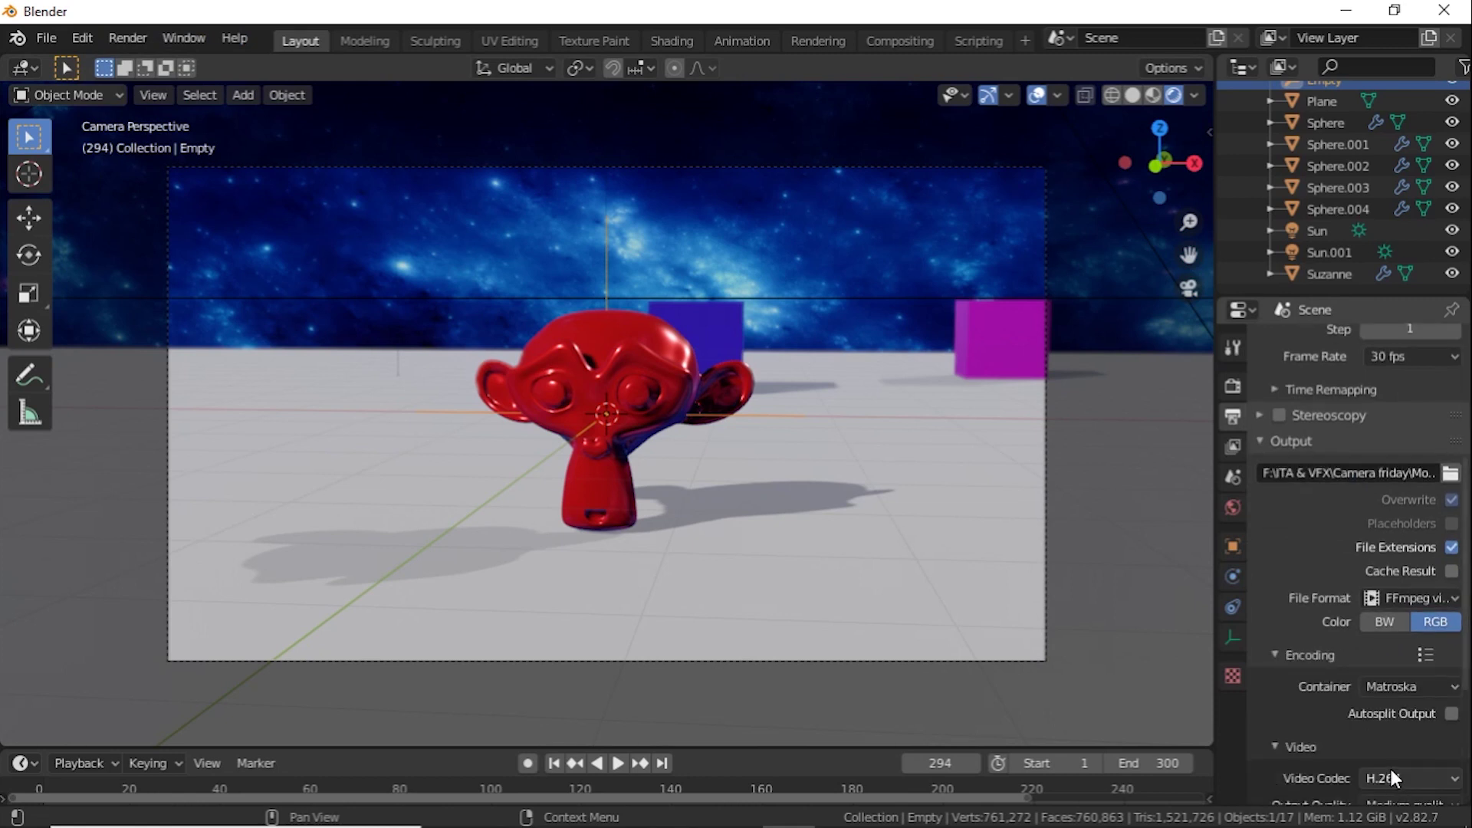
click(1415, 687)
click(1410, 611)
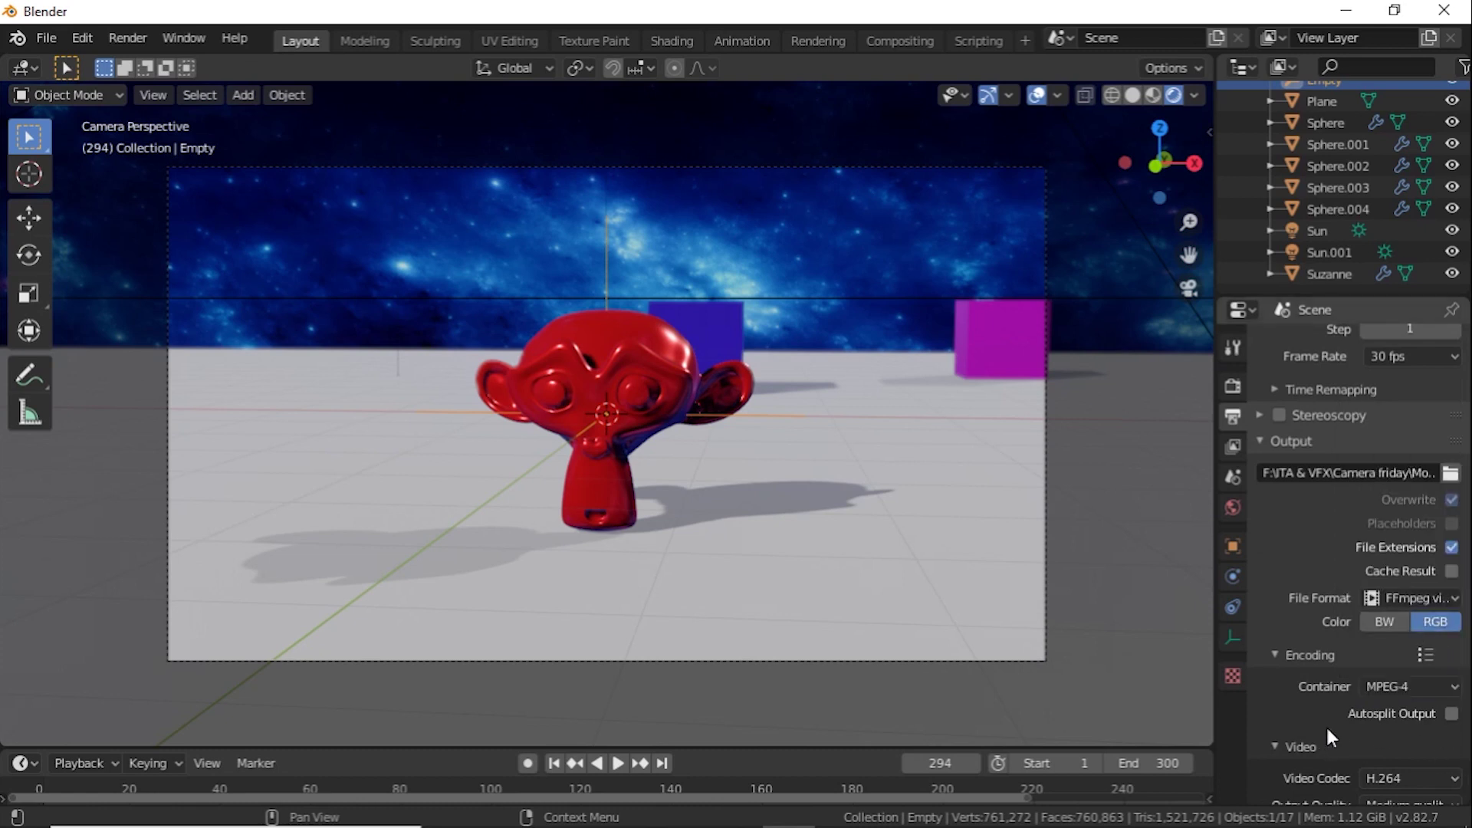
scroll(1267, 595, up, 8)
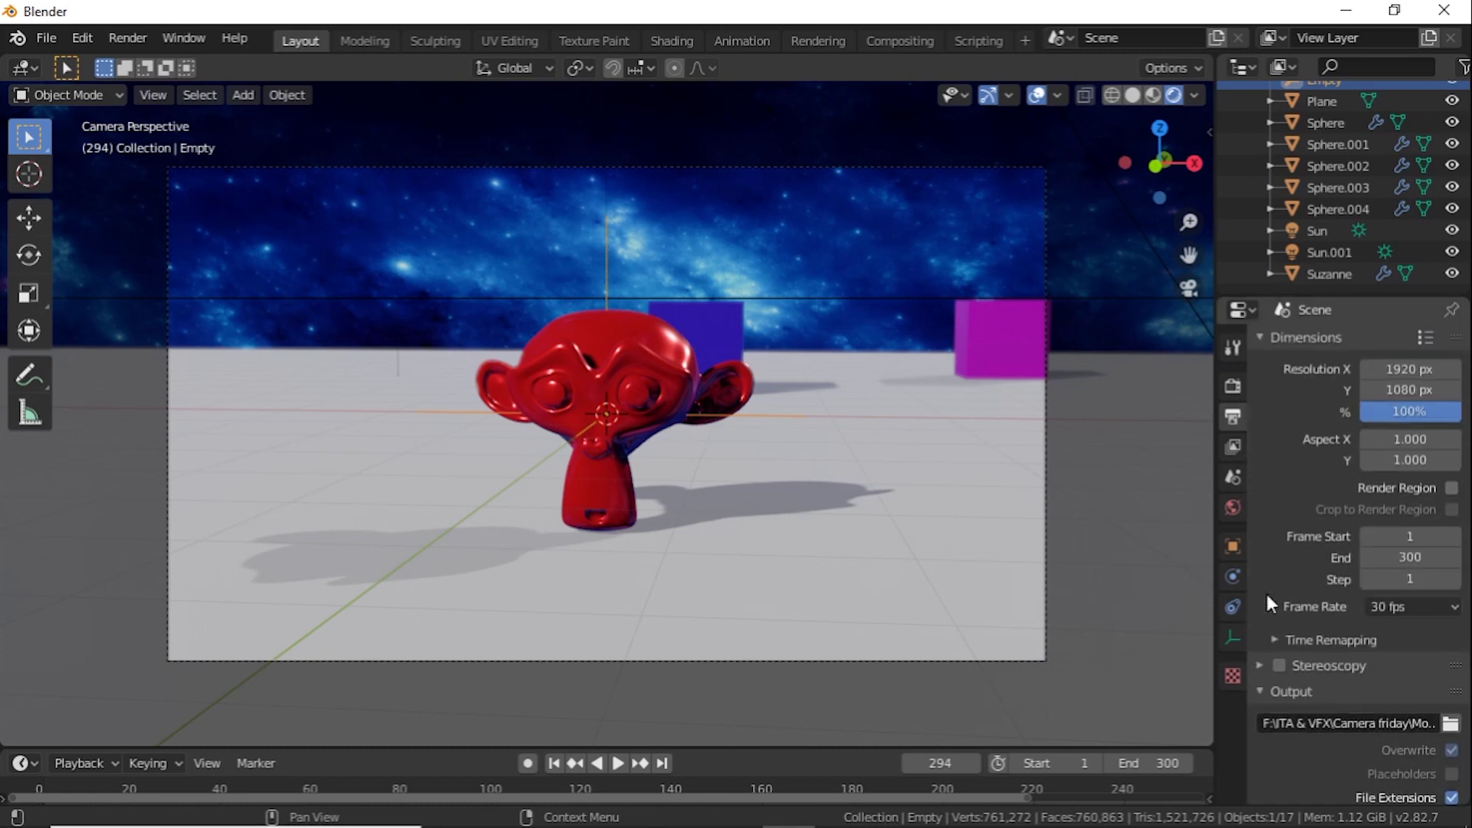
Enable Bloom and Screen Space Reflections in the Eevee render settings.
click(1234, 385)
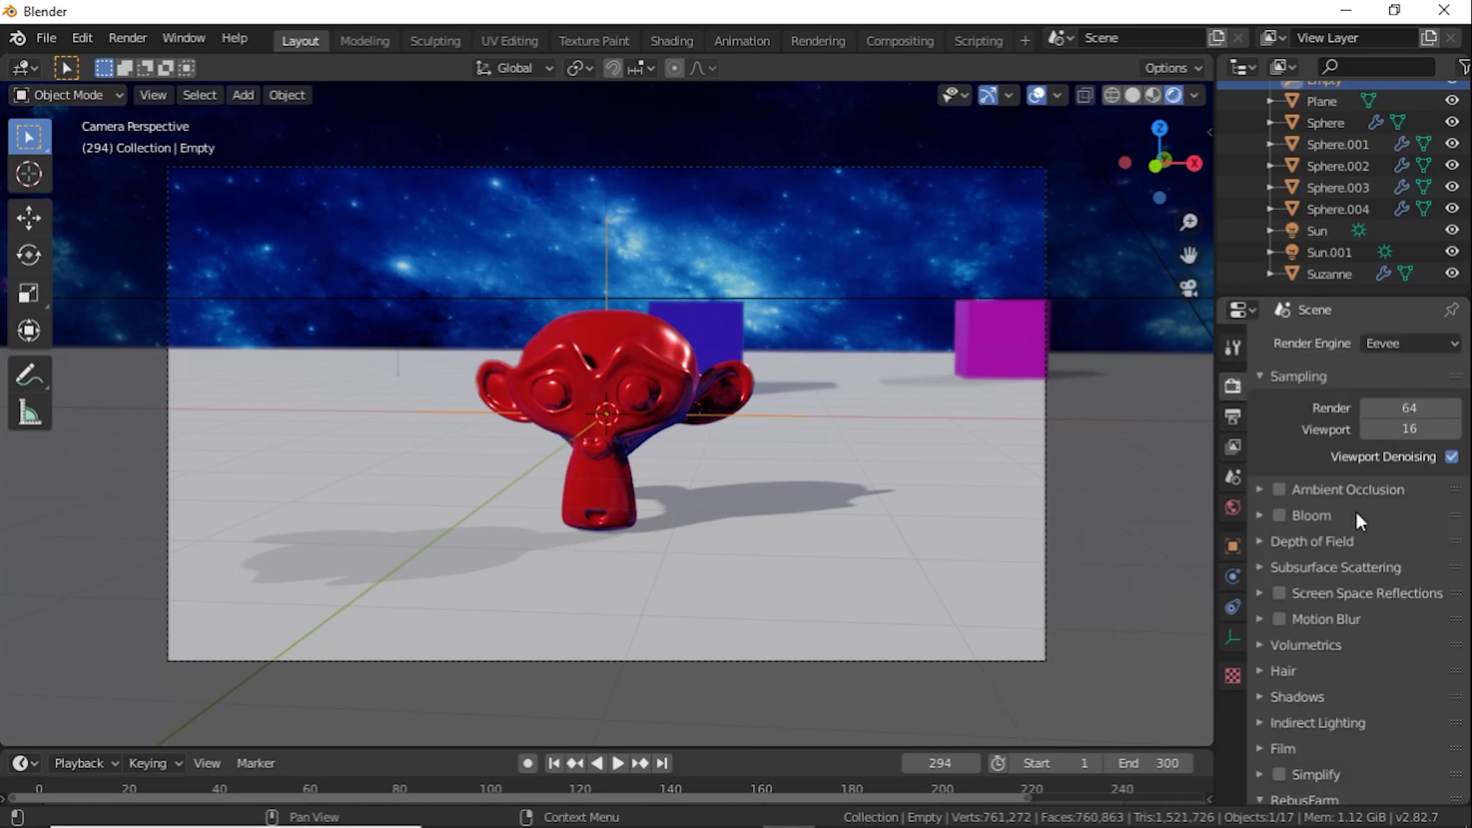
click(1280, 515)
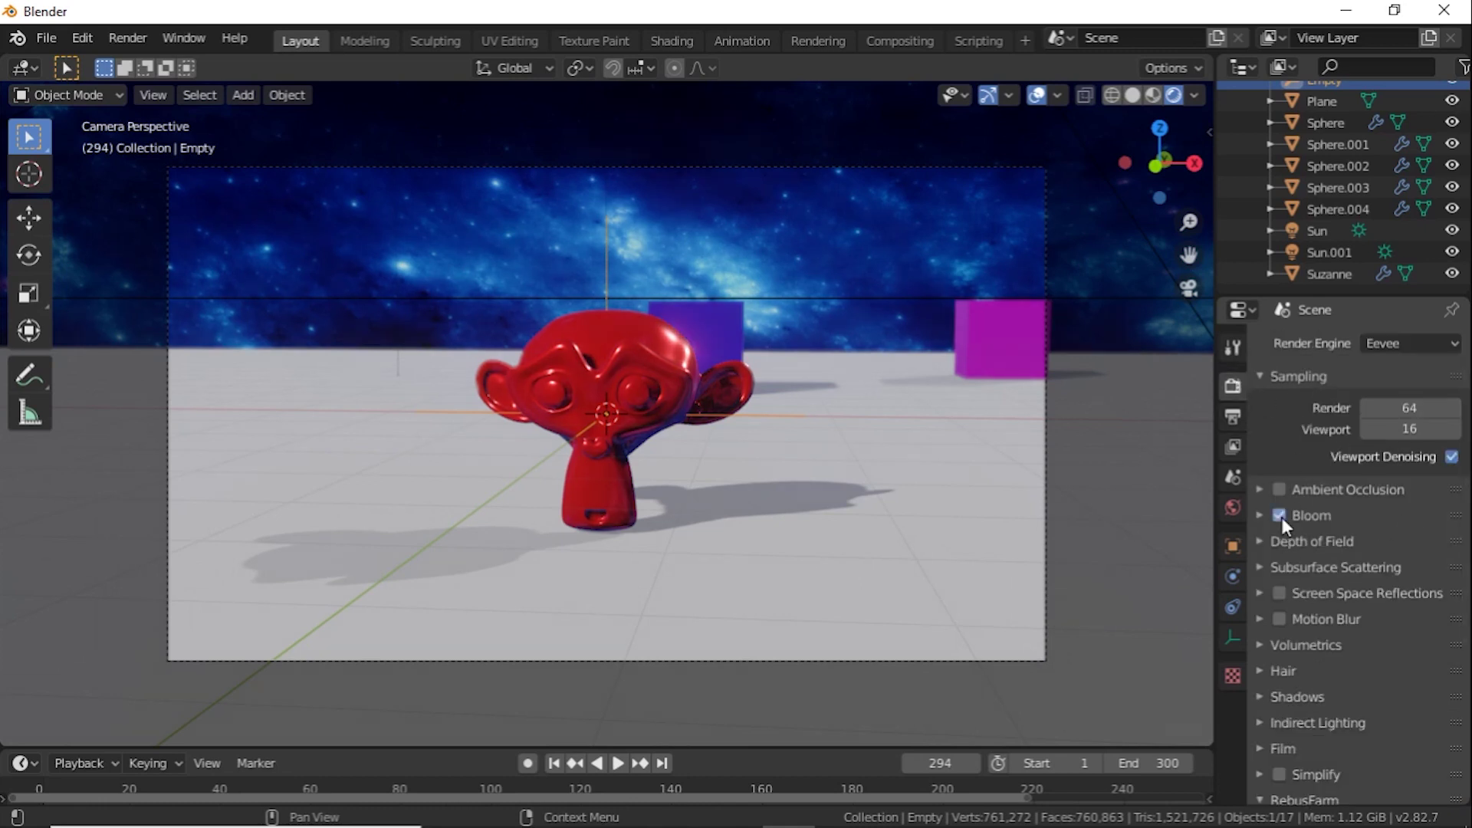
click(1279, 592)
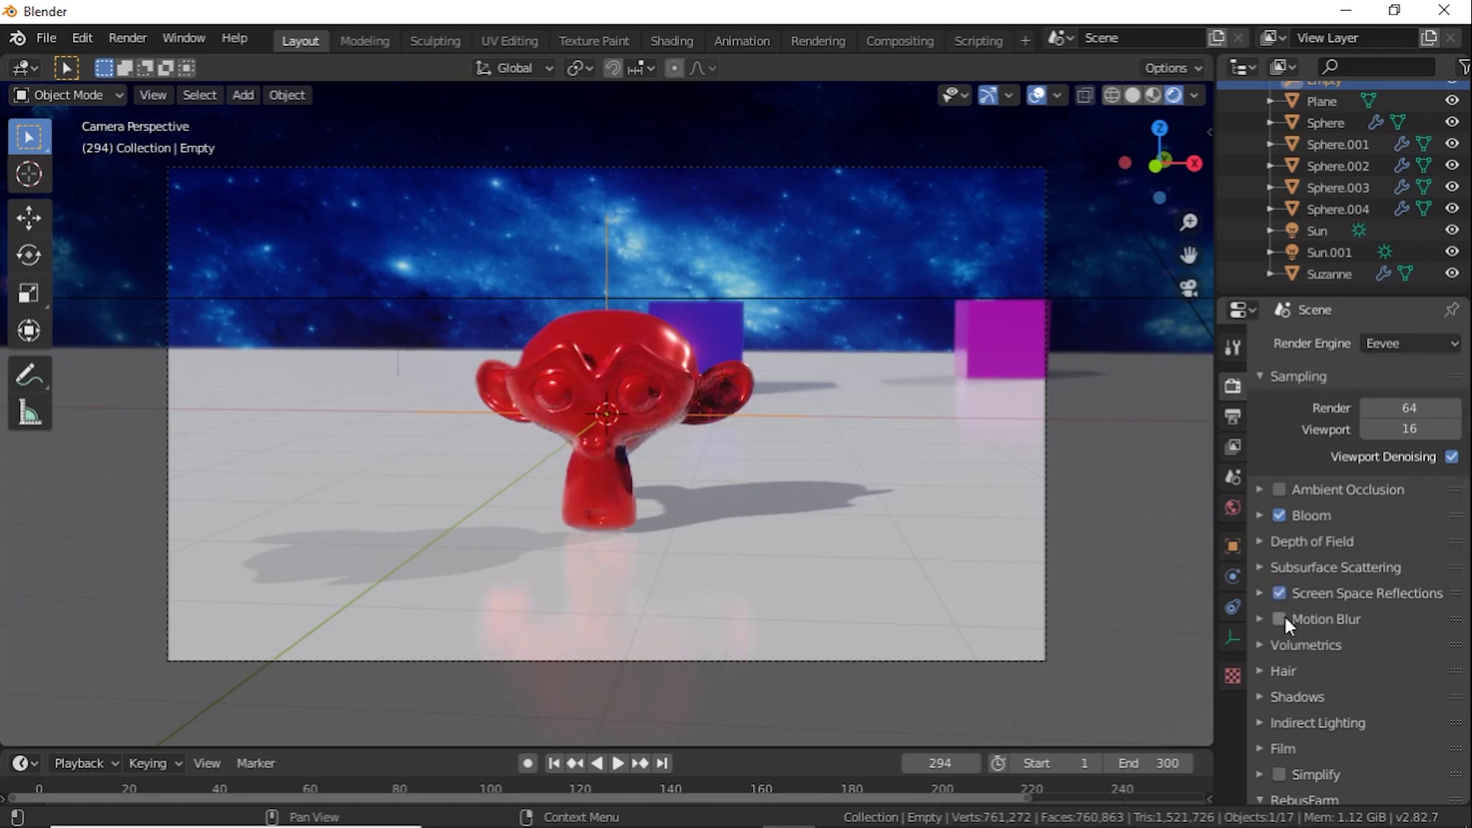
scroll(1382, 634, down, 1)
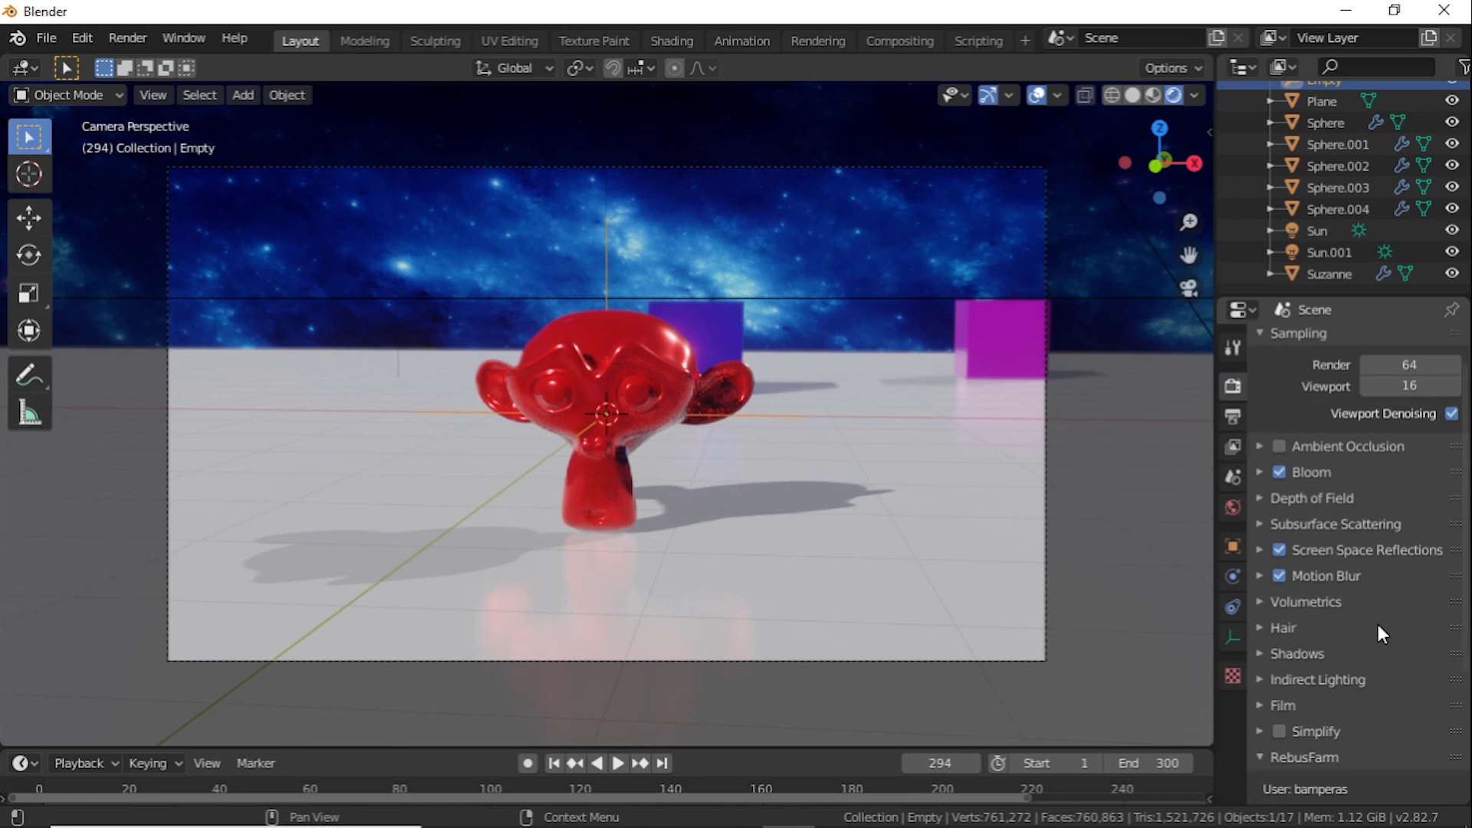
Set the Volumetrics tile size to 2px.
click(1260, 602)
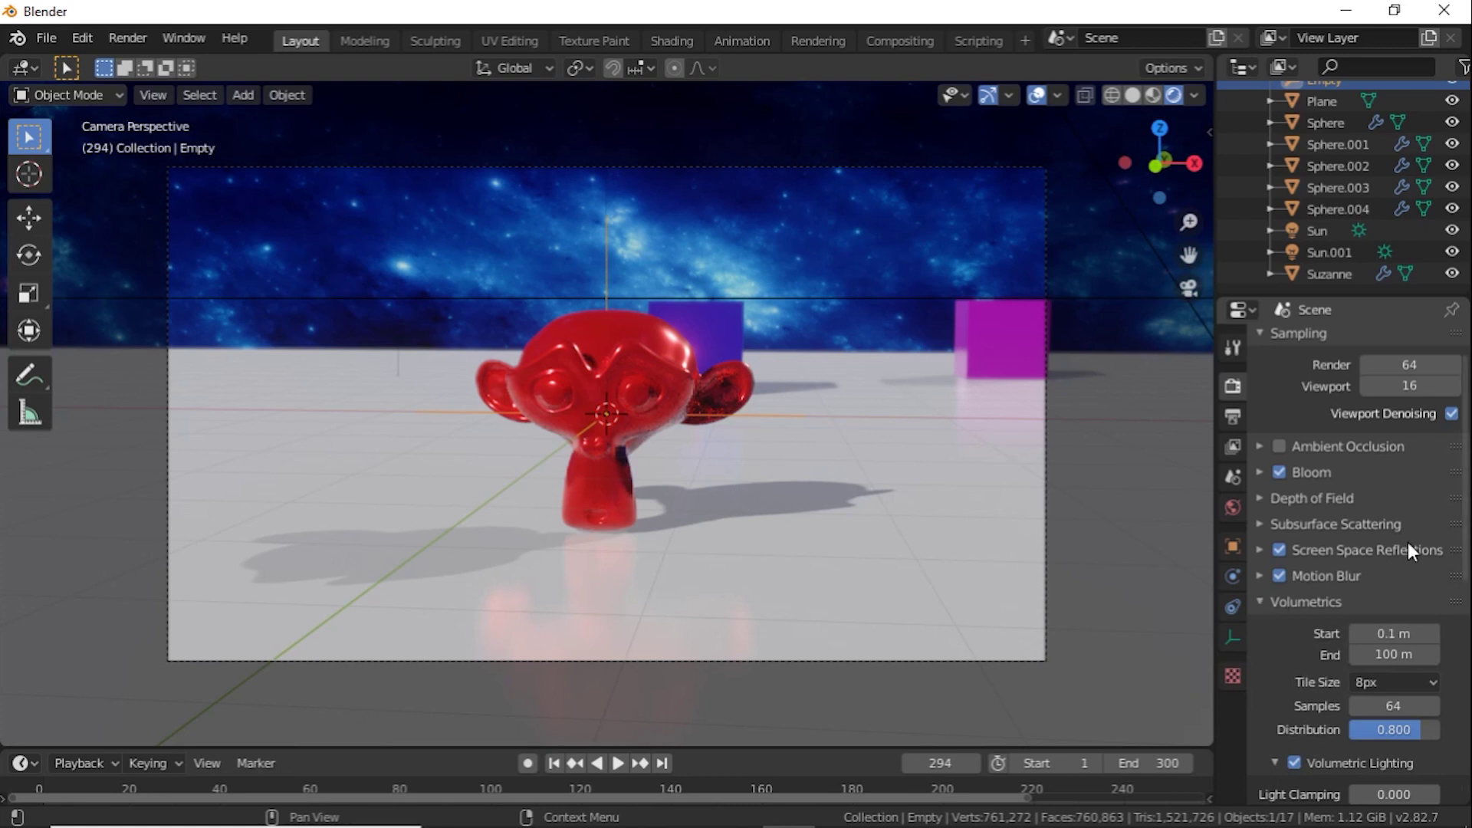
click(1422, 679)
click(1388, 657)
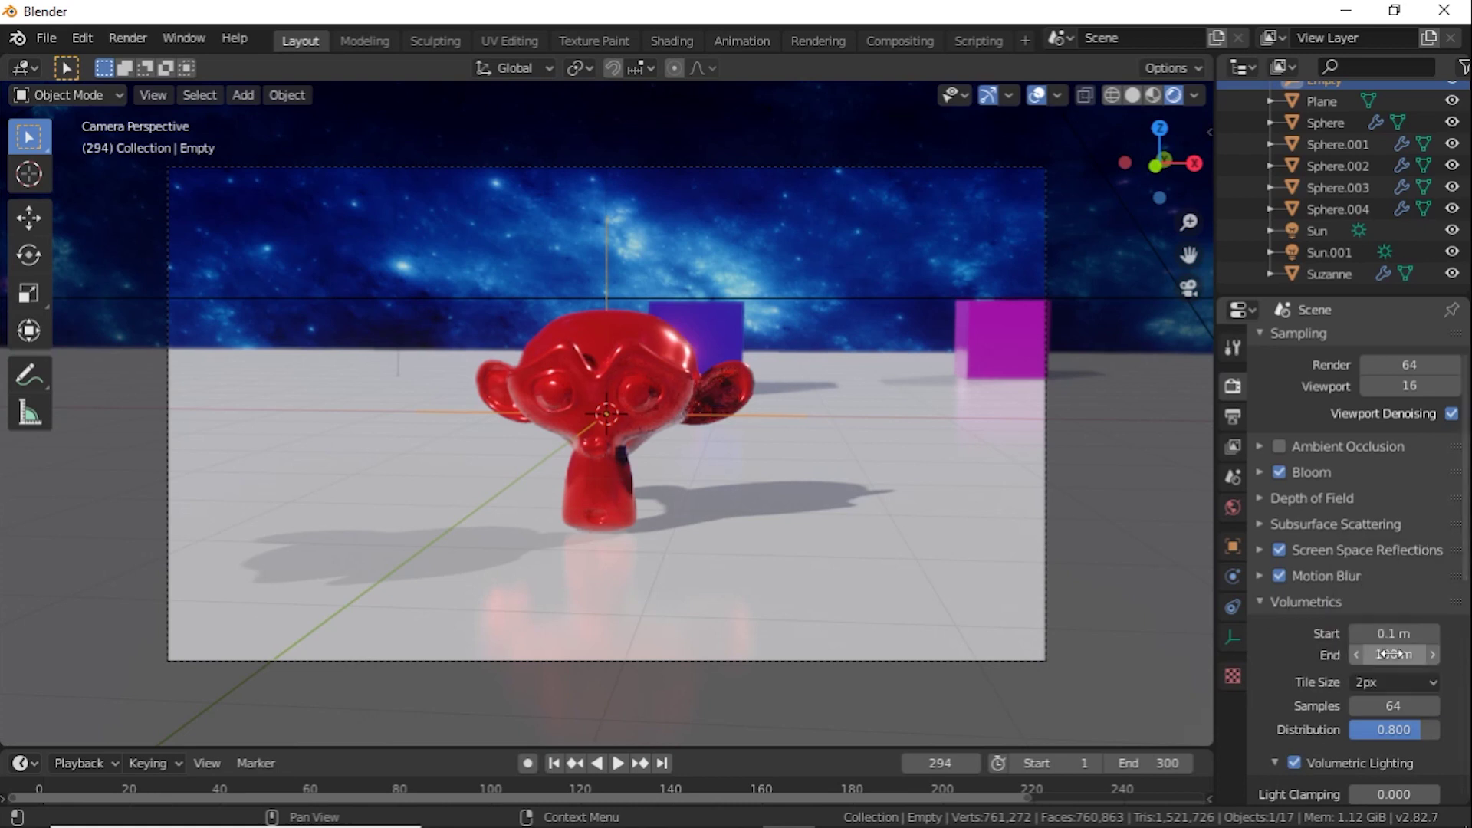
click(1257, 601)
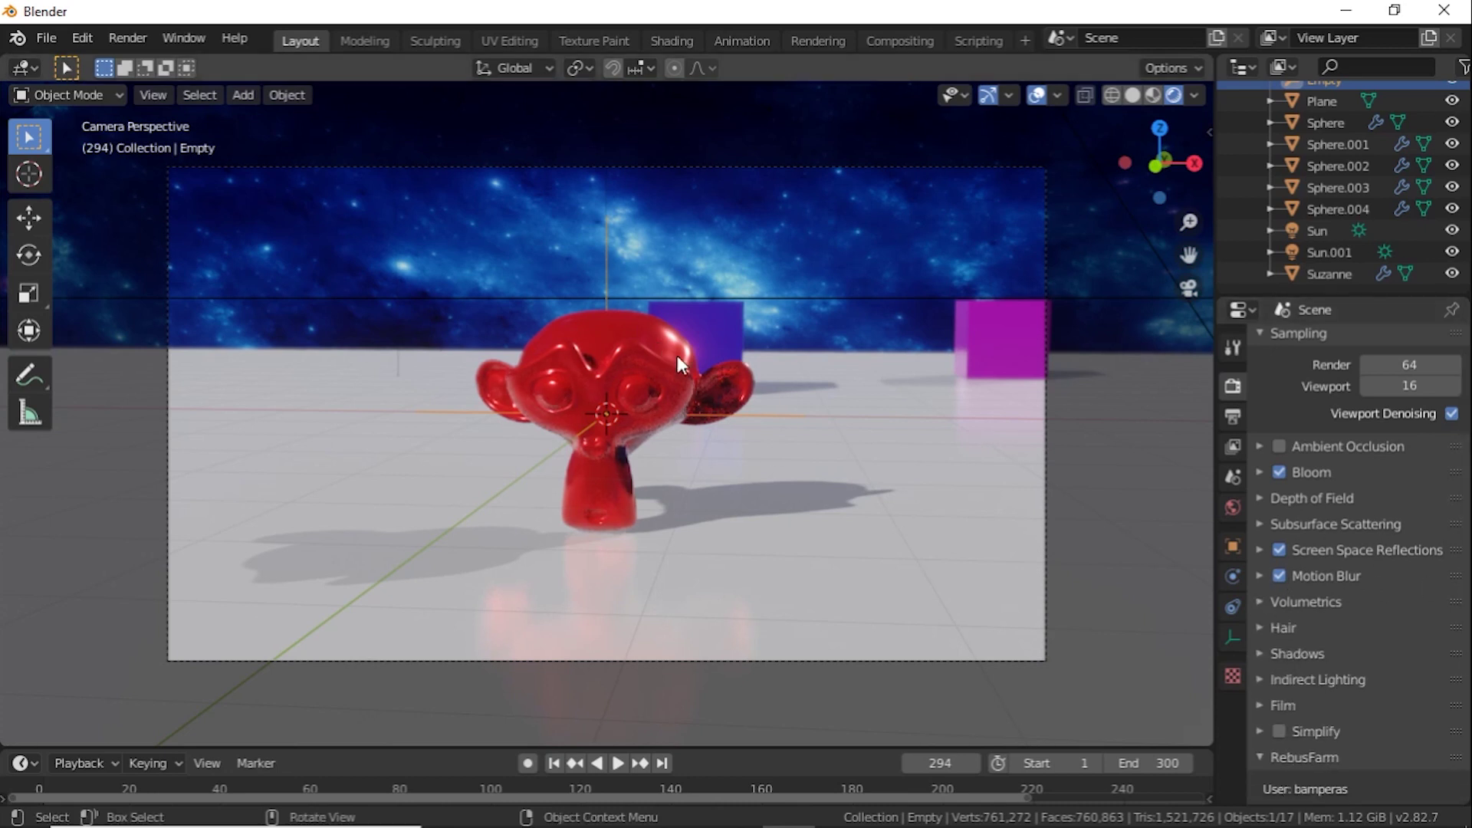
scroll(741, 406, up, 5)
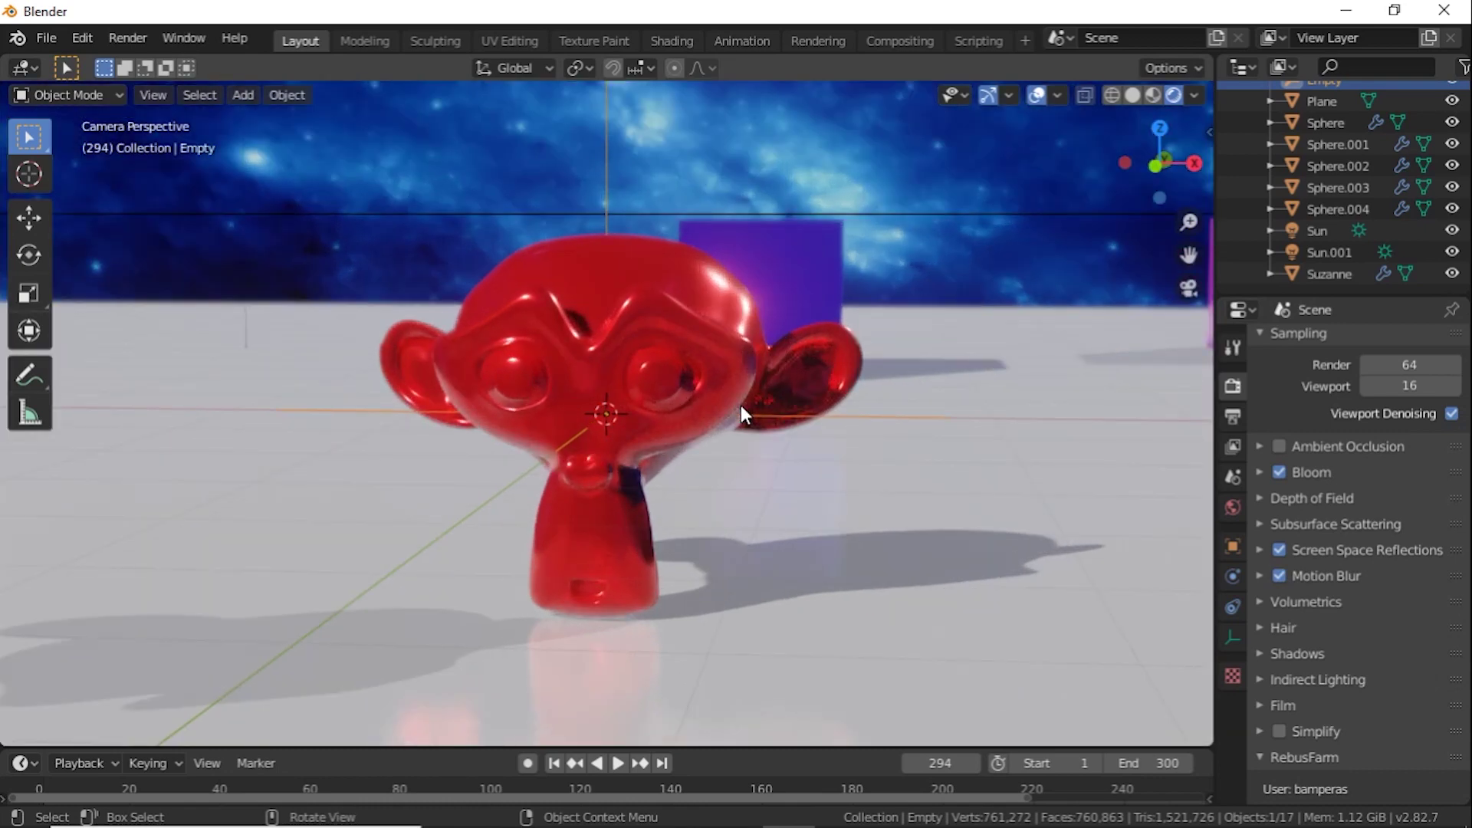
Render a still of frame 294 with the glossy red Suzanne, check it, then close the render window.
click(137, 41)
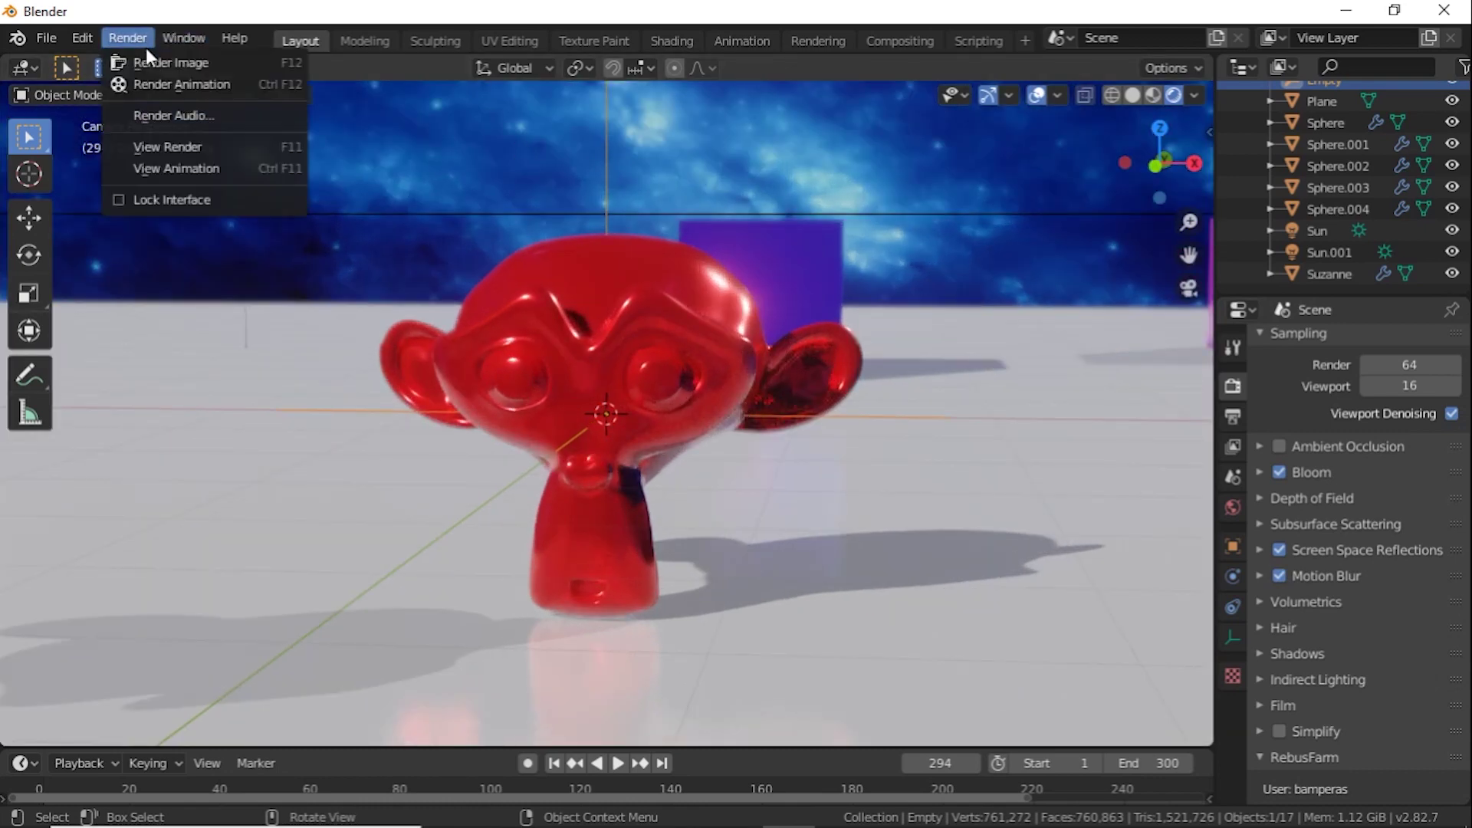
click(156, 62)
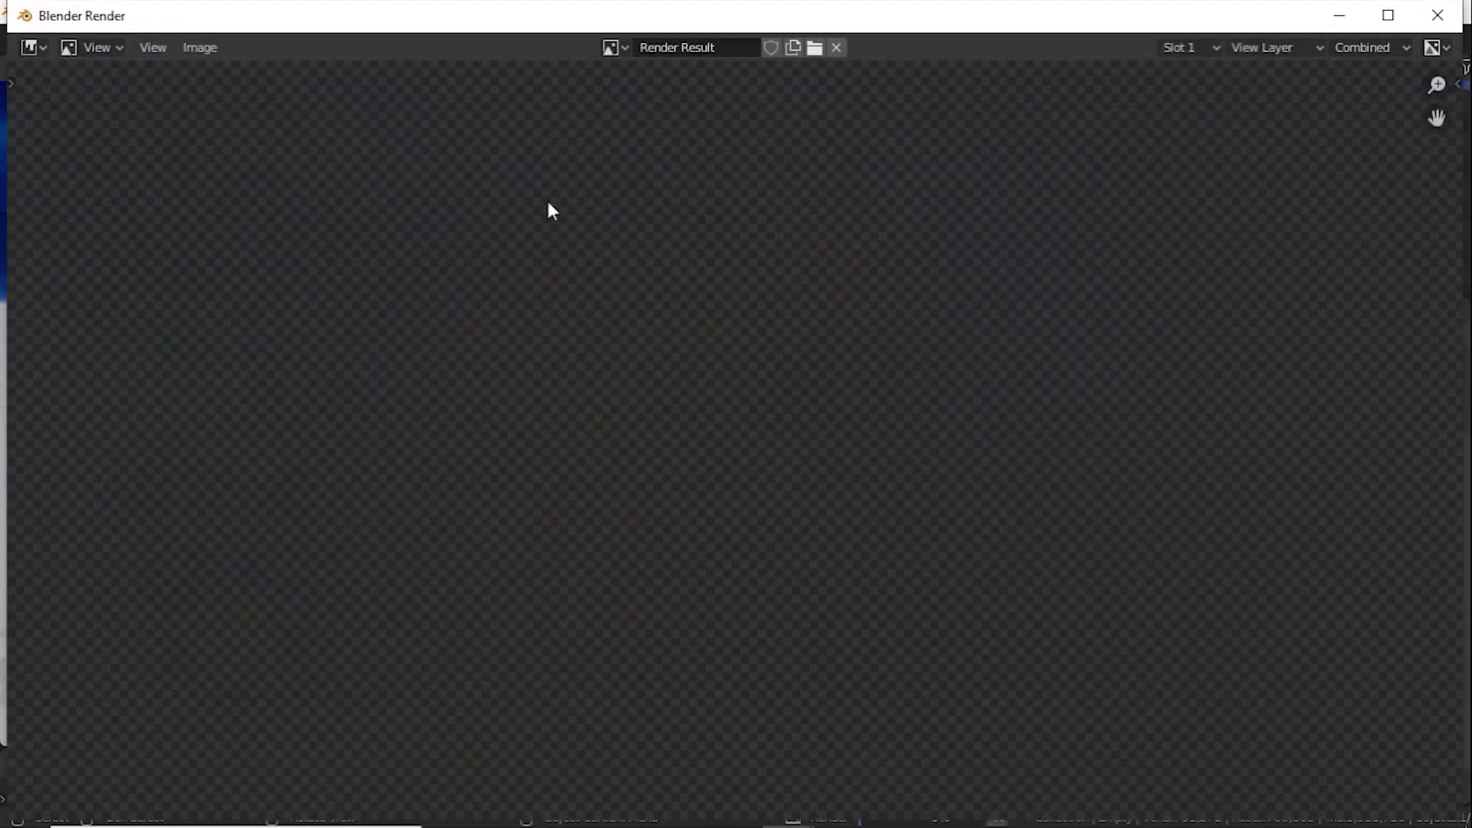
scroll(942, 330, down, 2)
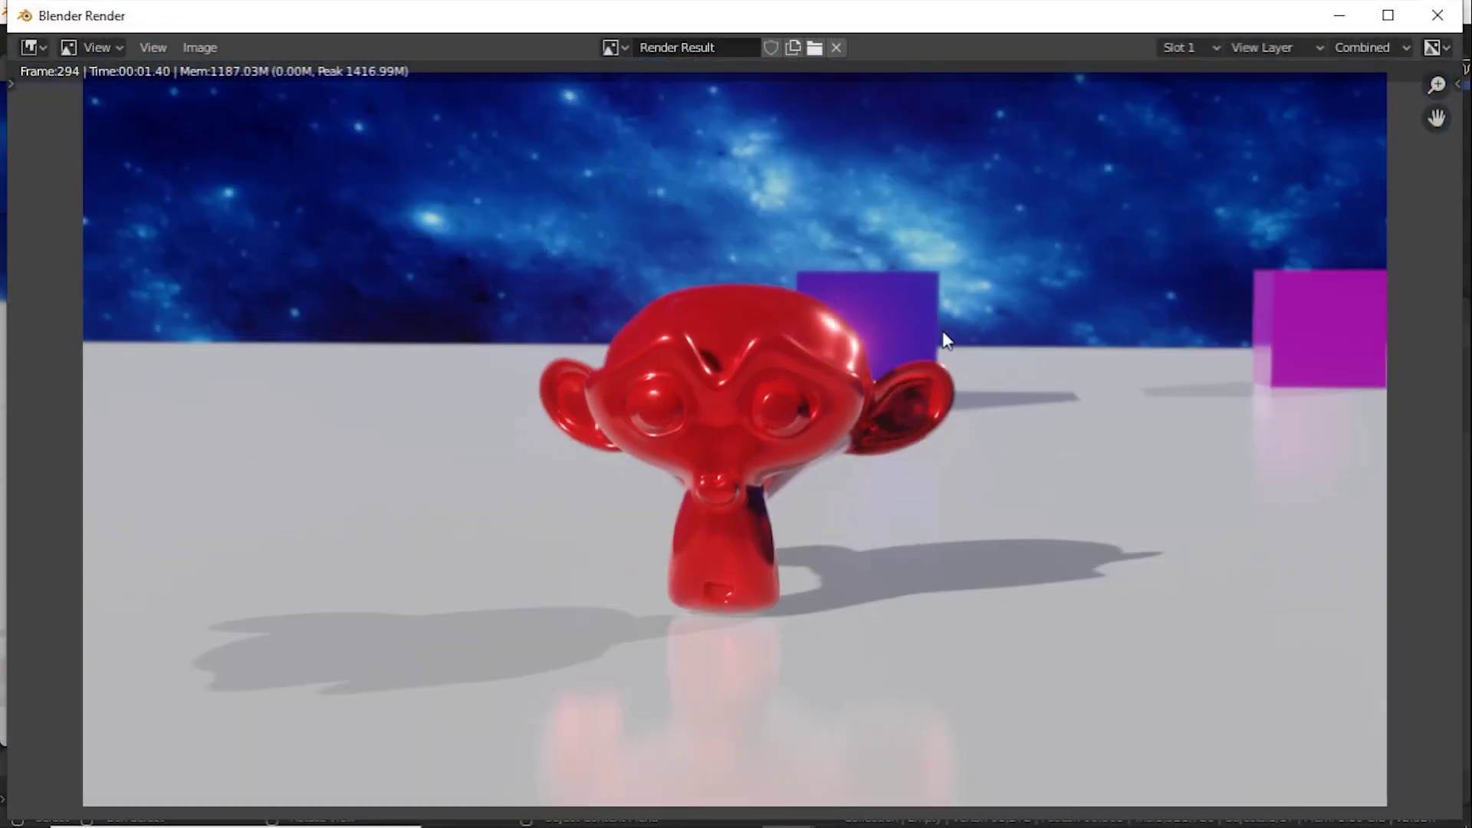
scroll(943, 332, down, 1)
scroll(943, 332, up, 1)
click(1439, 15)
Launch a full animation render from the Render menu to preview the circling camera.
click(128, 38)
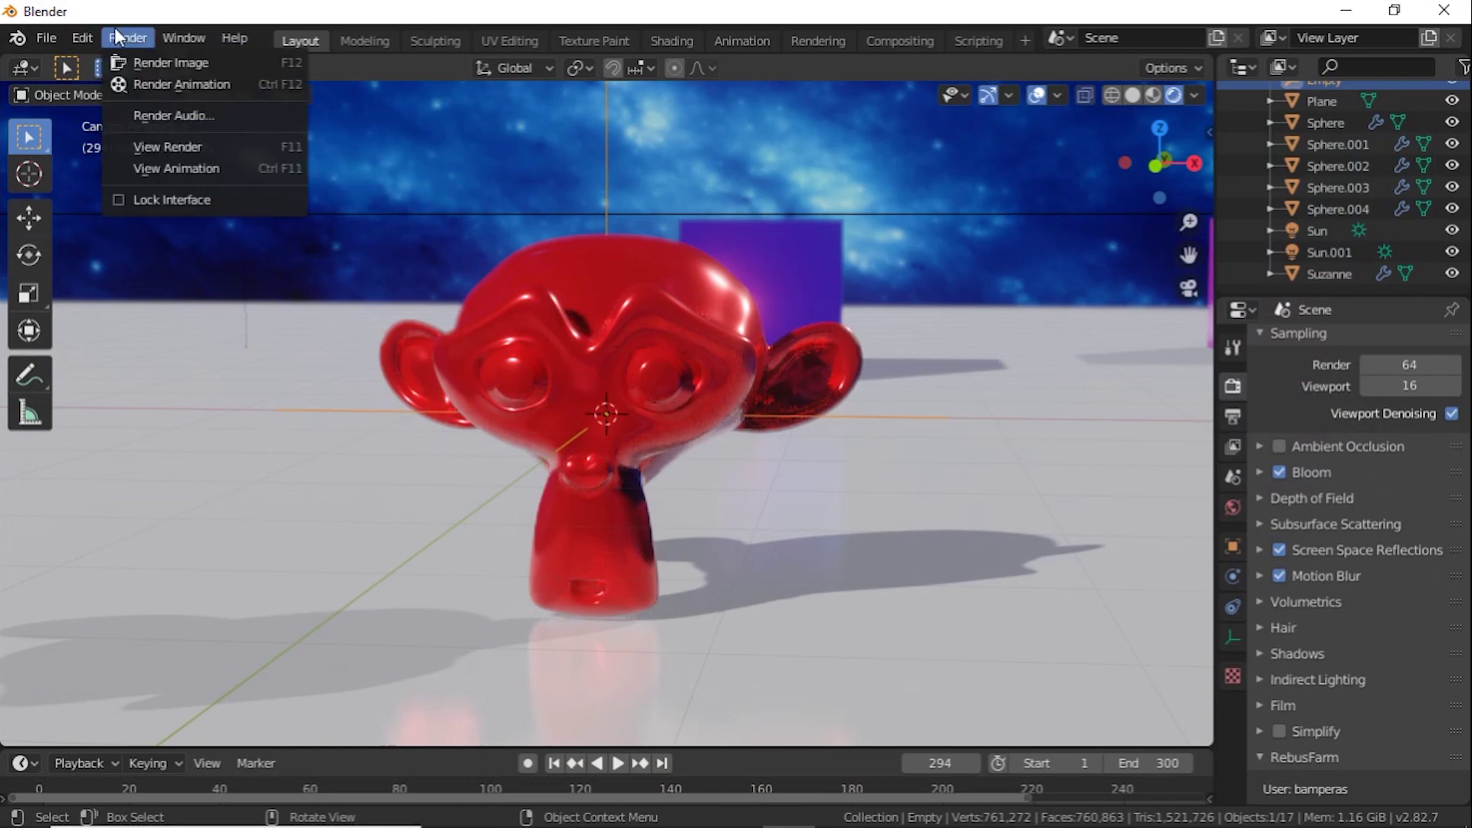
click(182, 84)
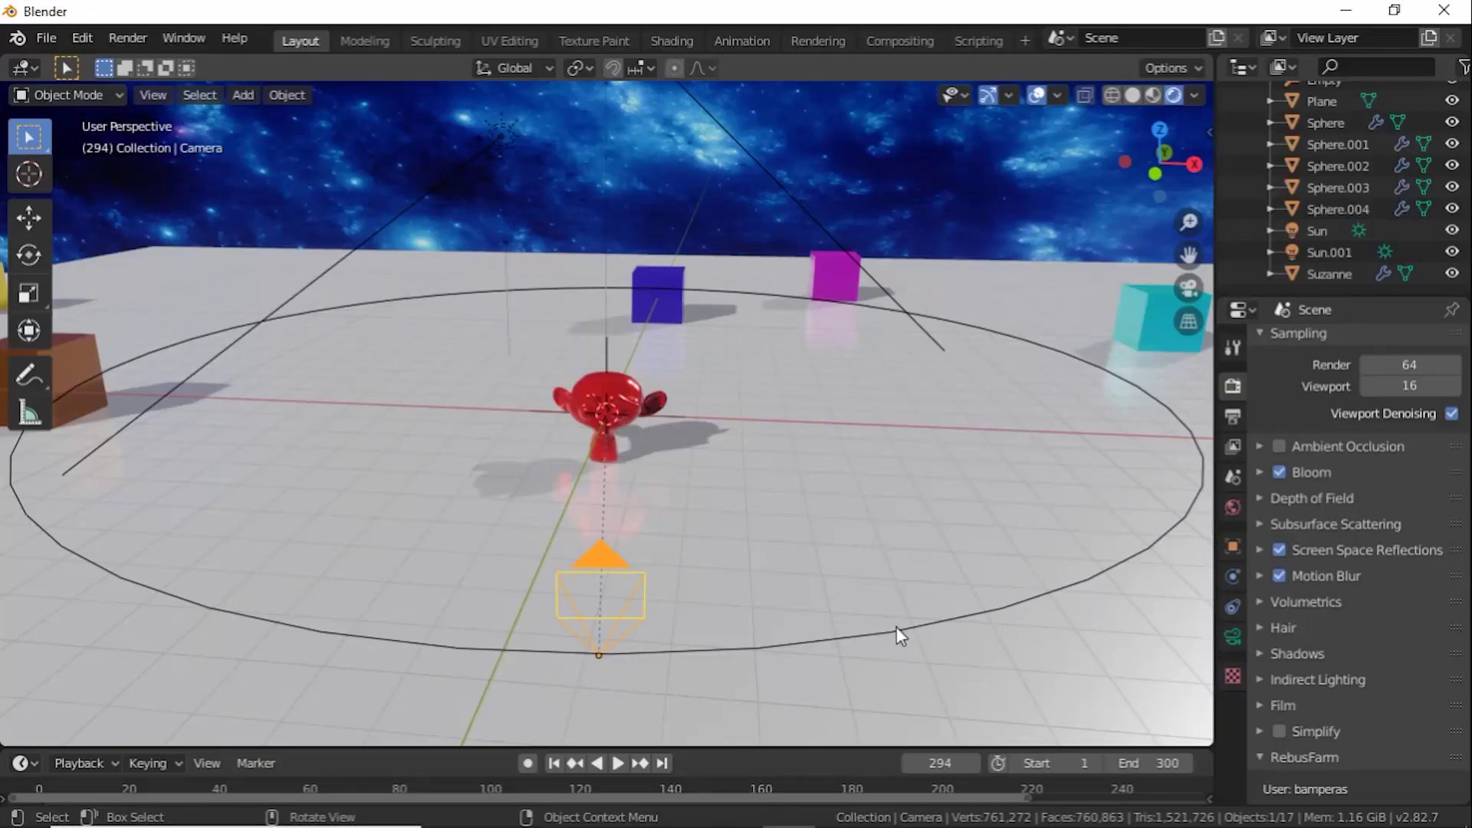
Delete the BezierCircle camera path and bring up the Add > Curve submenu.
click(895, 627)
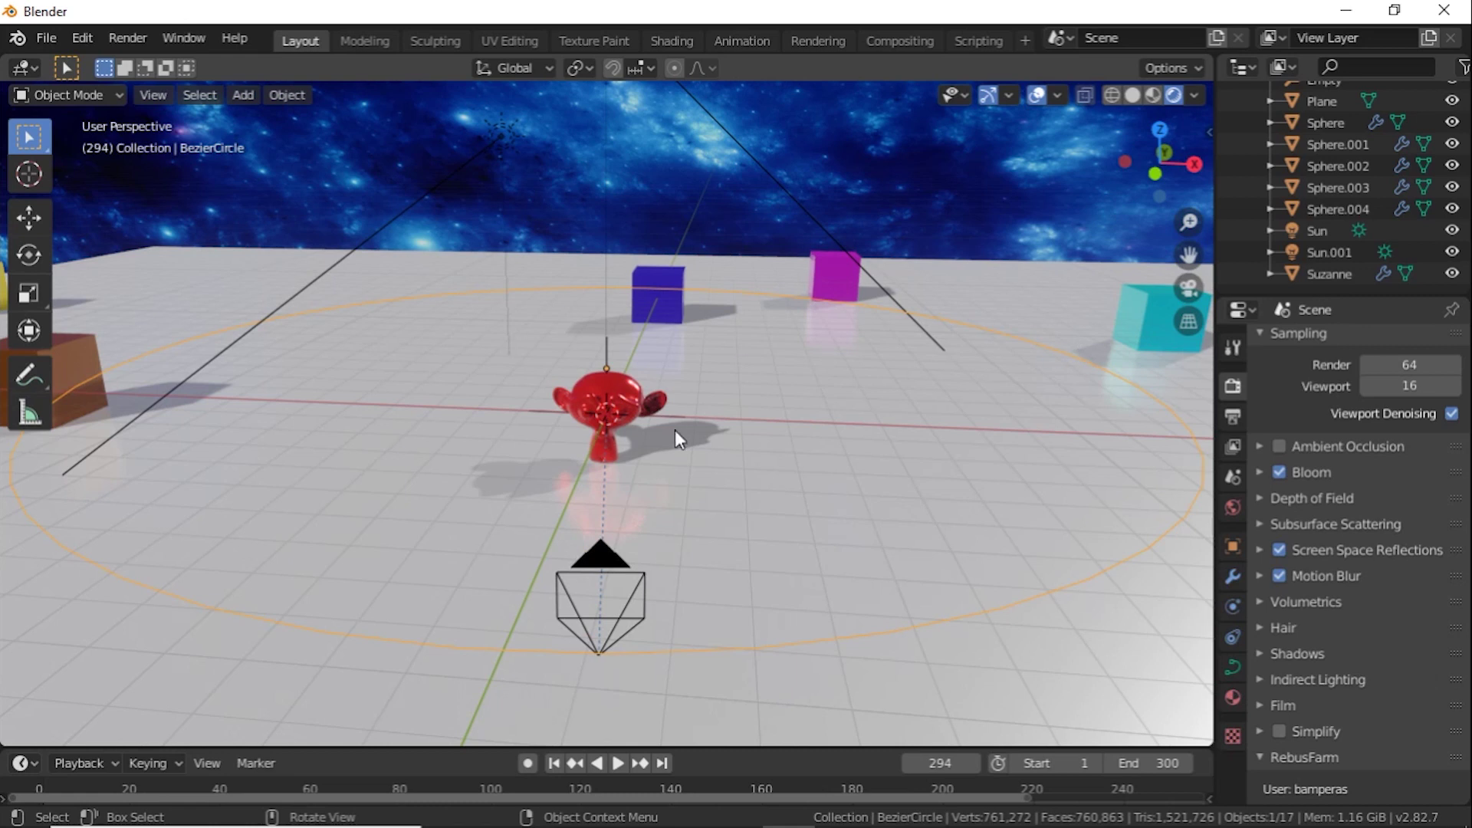
key(Delete)
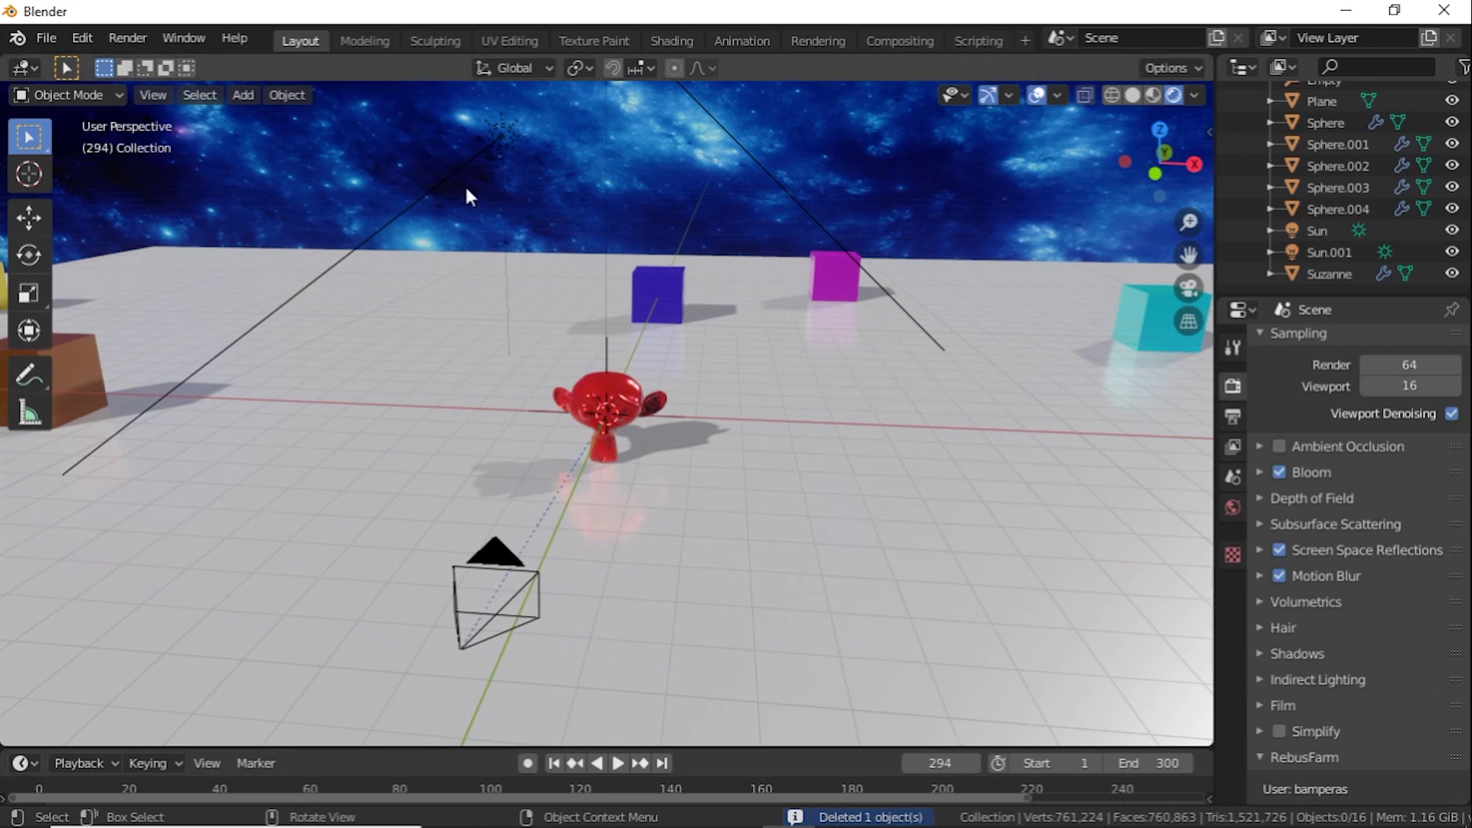
key(shift+a)
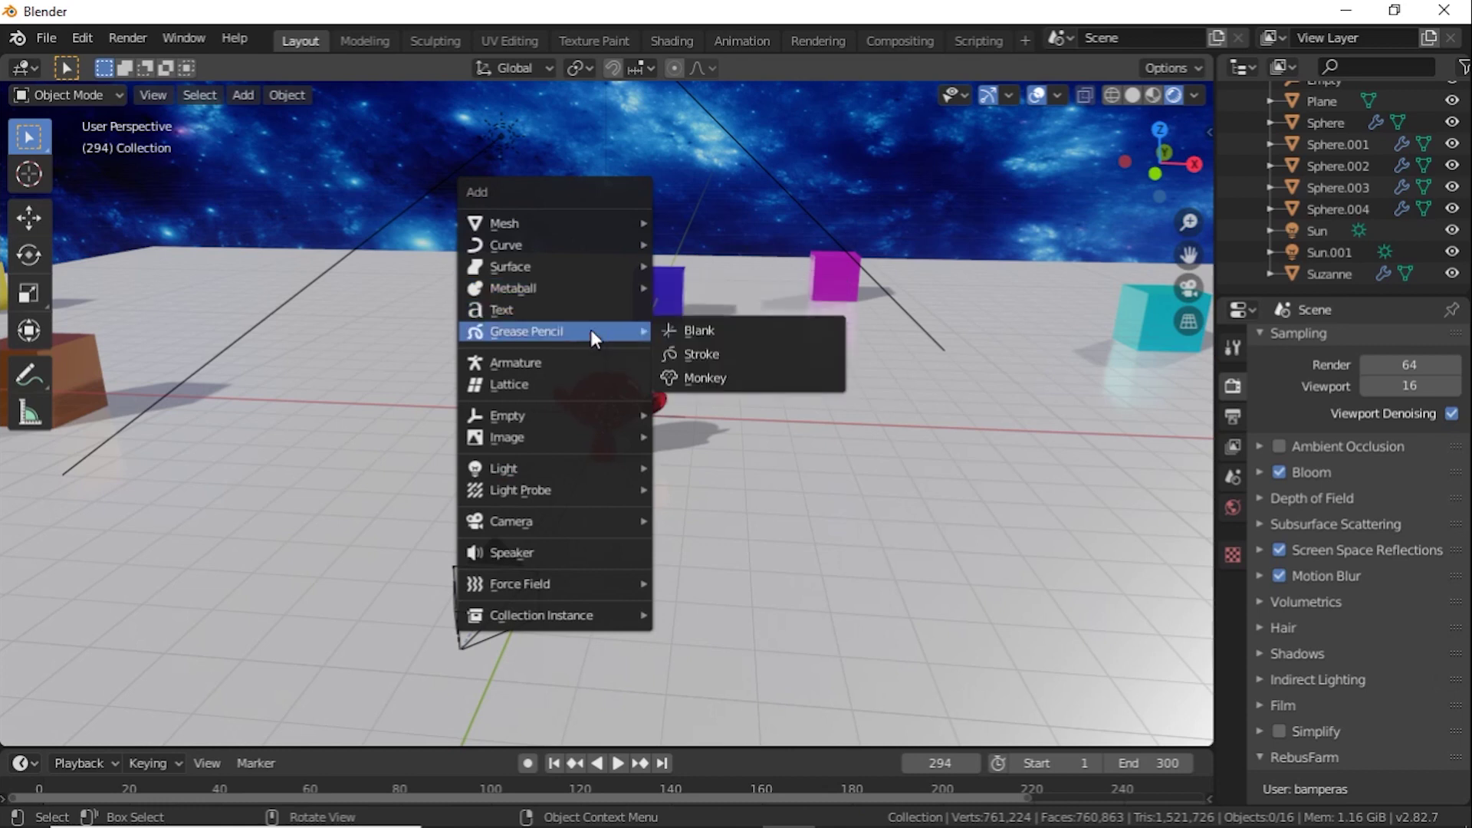
mouse_move(596, 436)
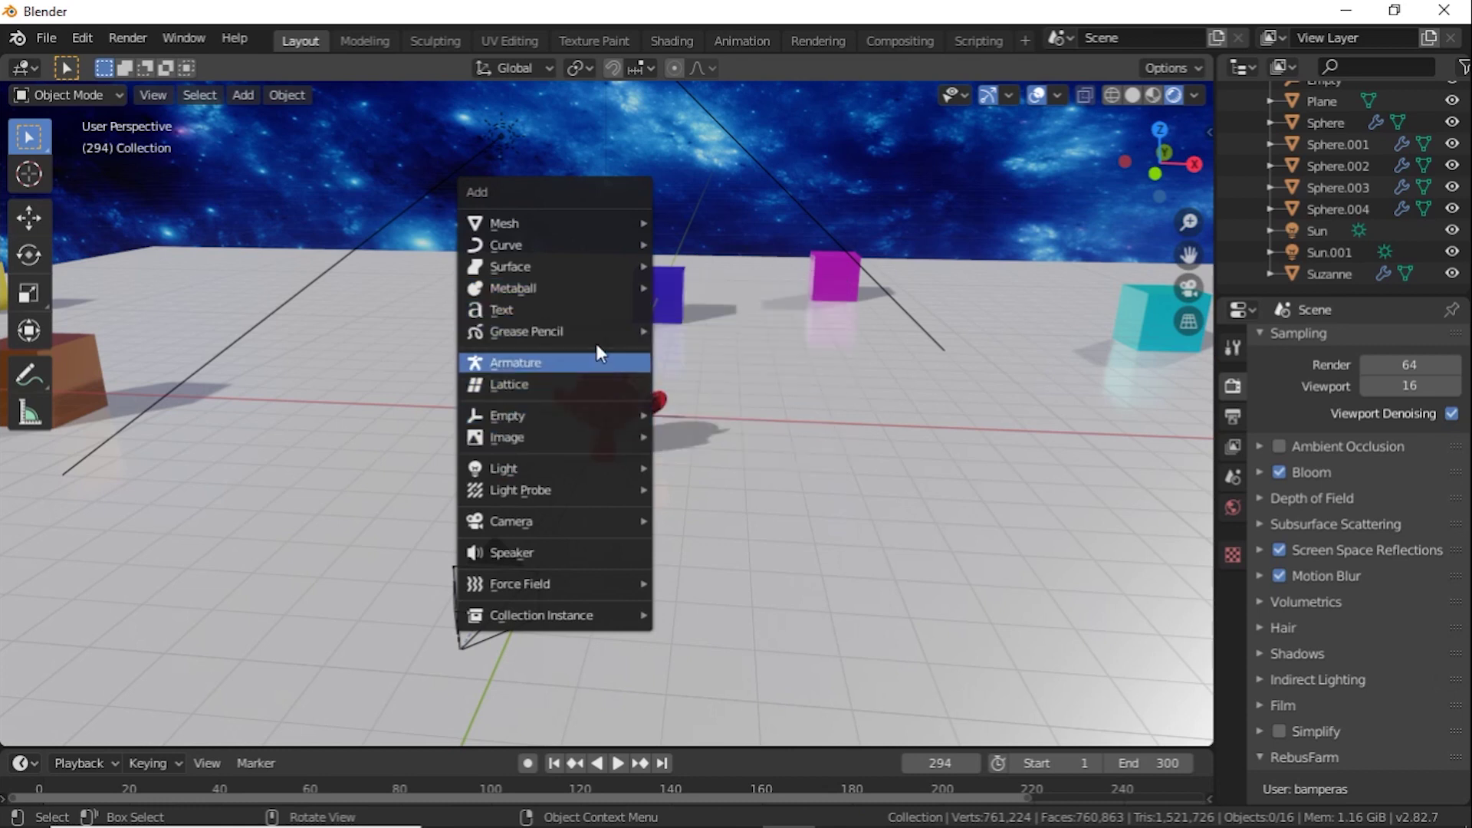
mouse_move(609, 242)
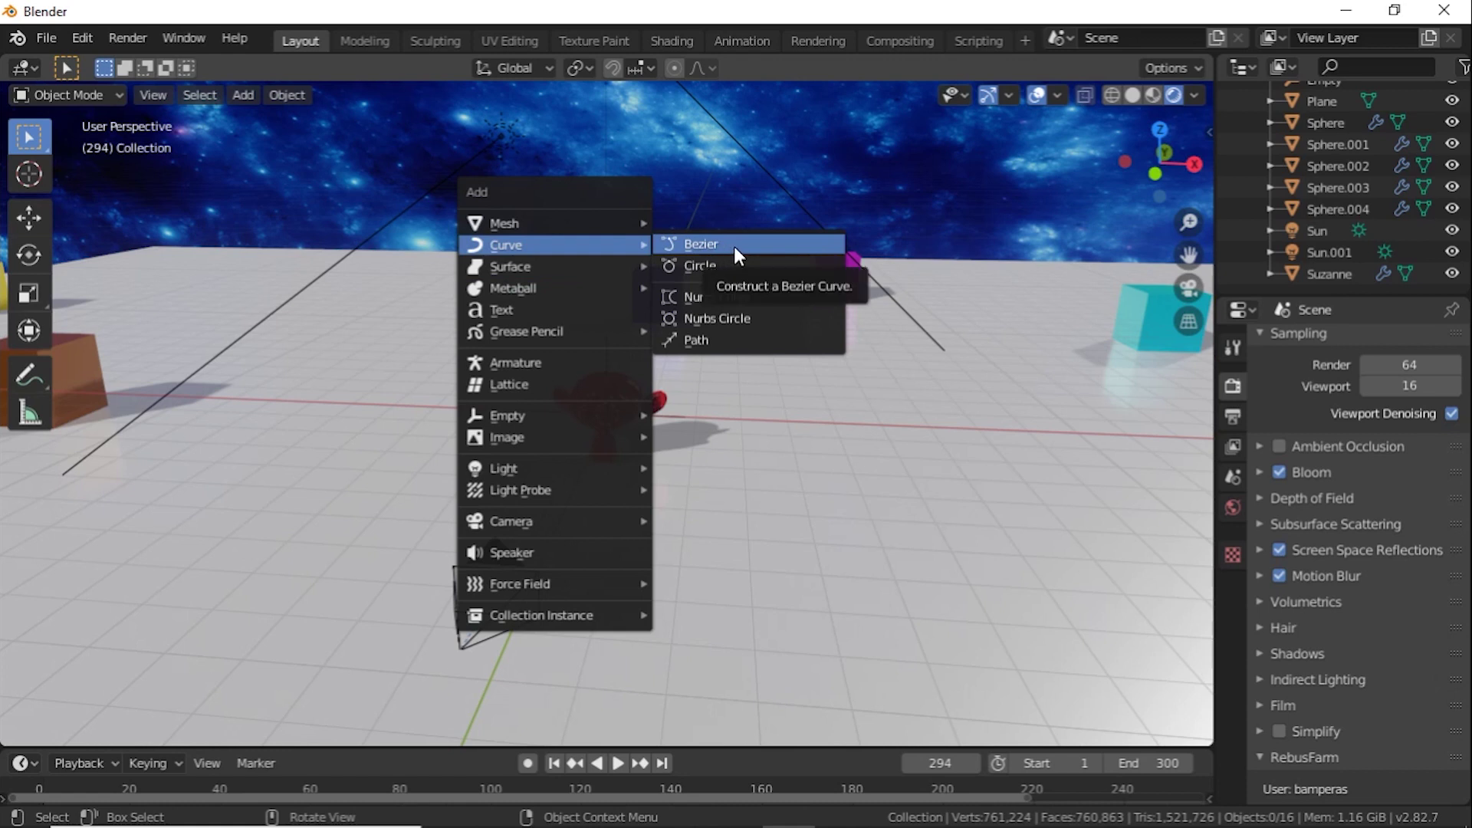
Add a NURBS path and scale it up about four times.
click(749, 346)
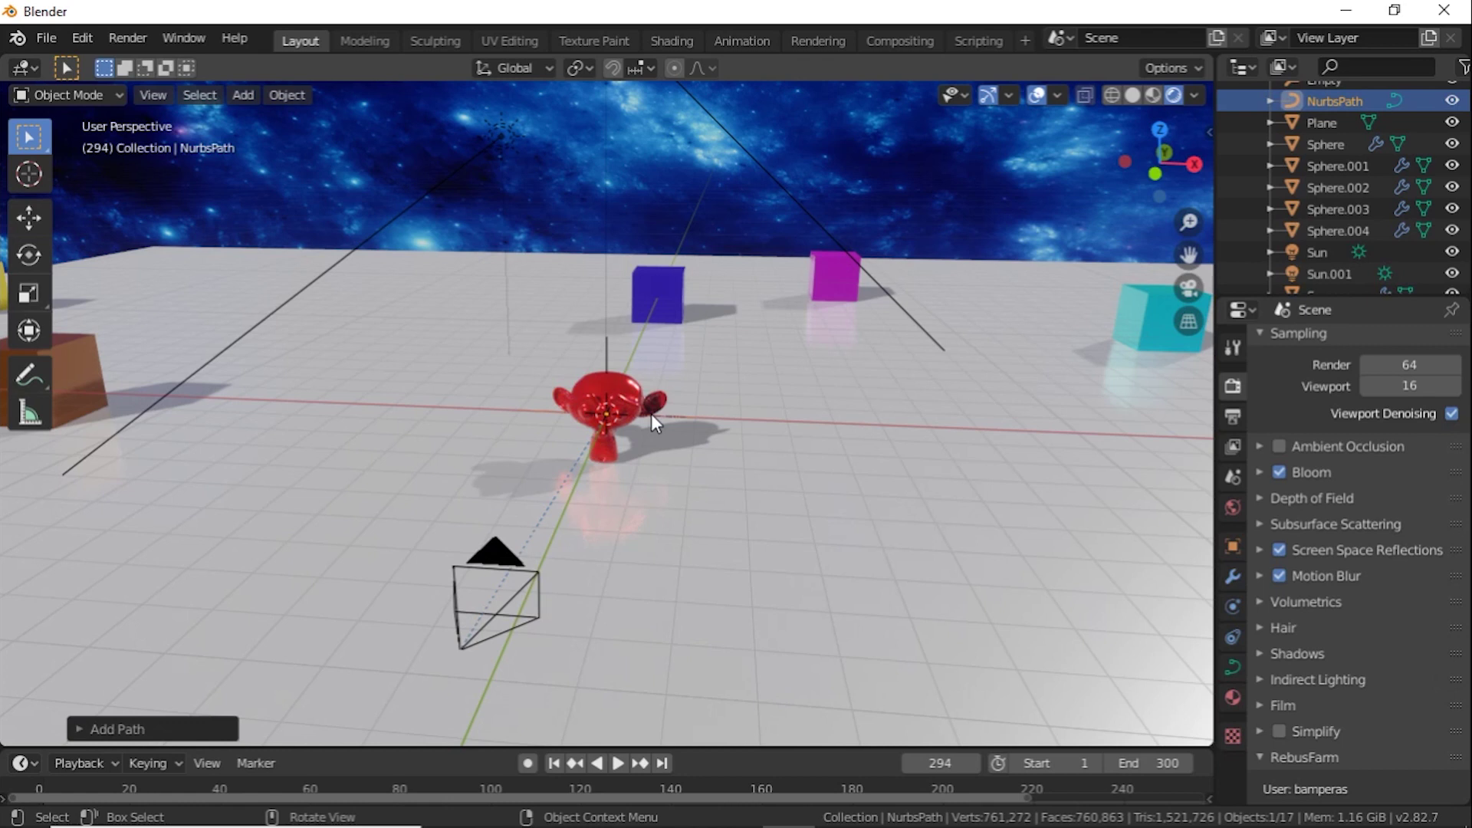
key(s)
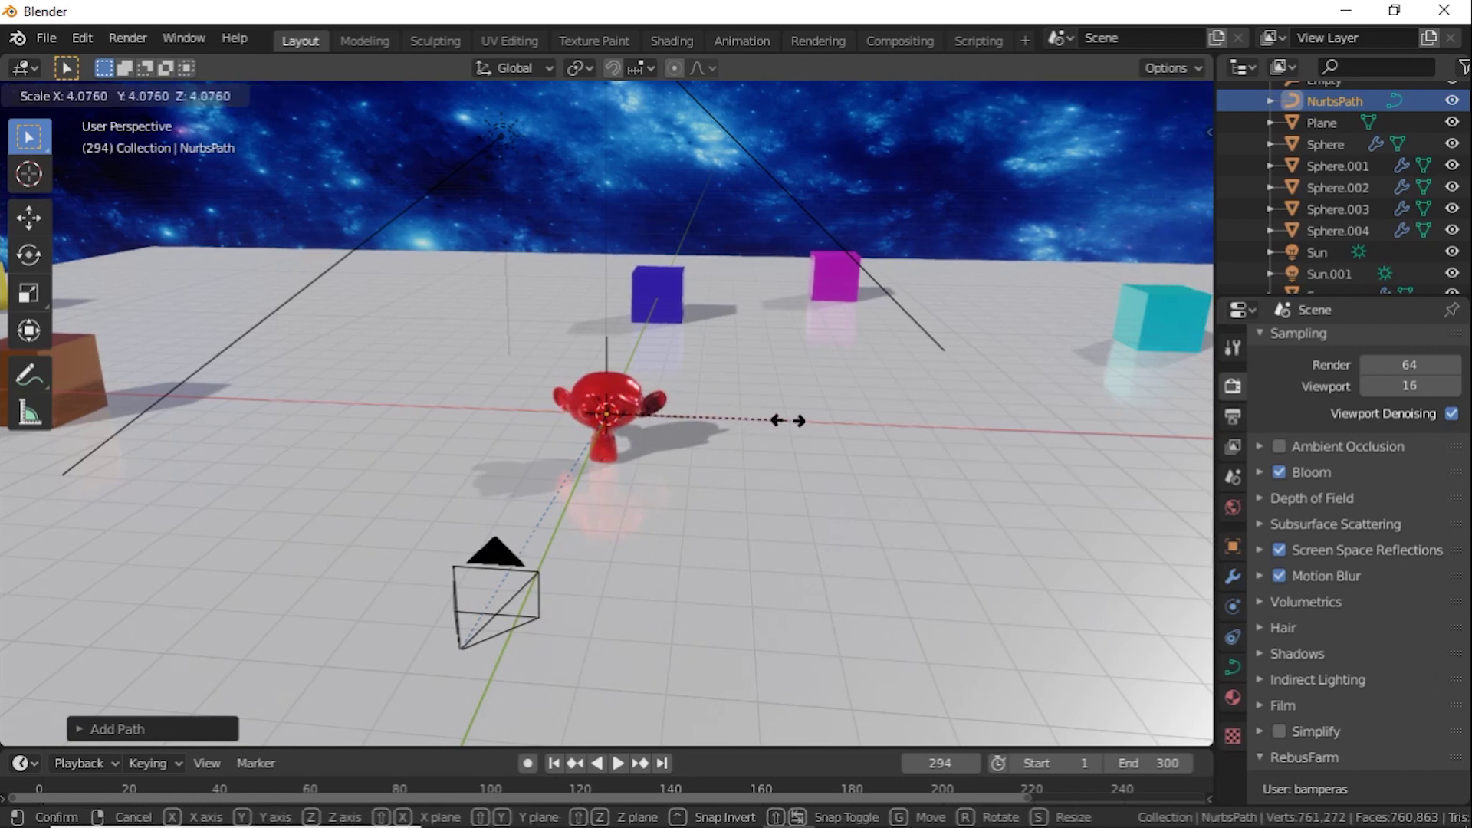
click(845, 420)
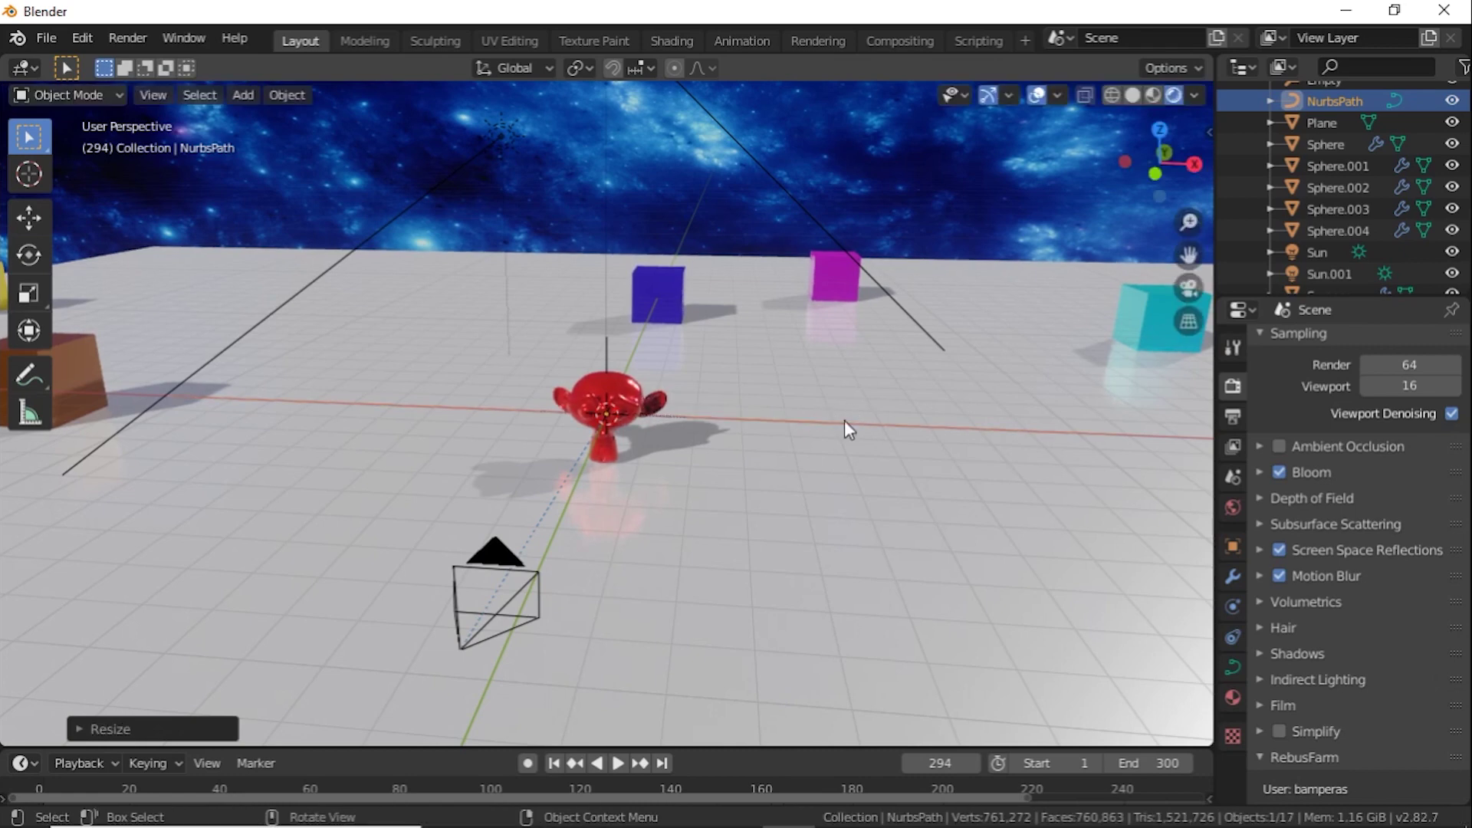
mouse_move(791, 396)
middle_down()
mouse_move(799, 546)
mouse_move(795, 395)
middle_up()
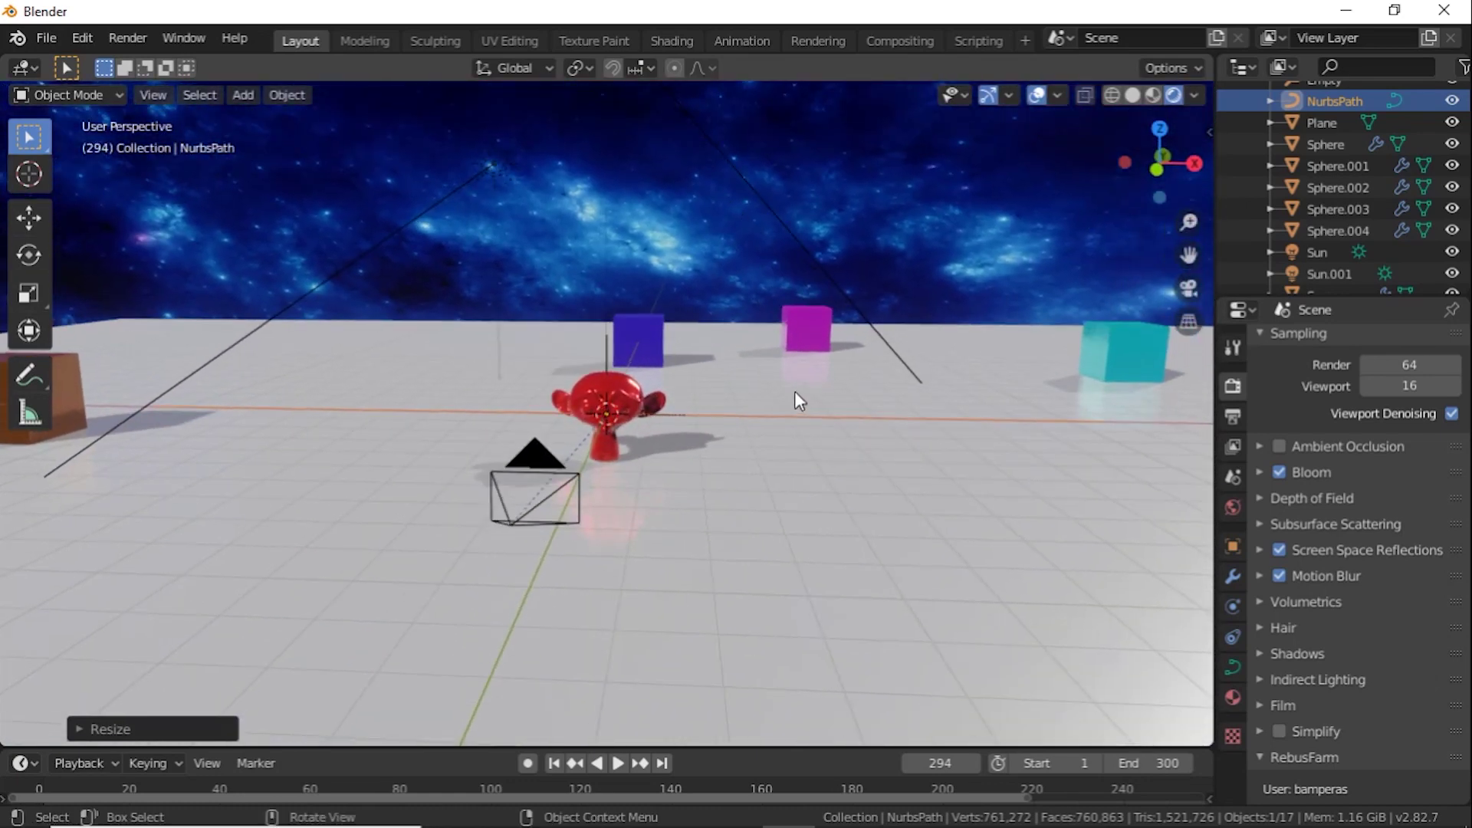
key(ctrl)
Move the path along Z, Y and X to sit beside the camera.
key(g)
key(z)
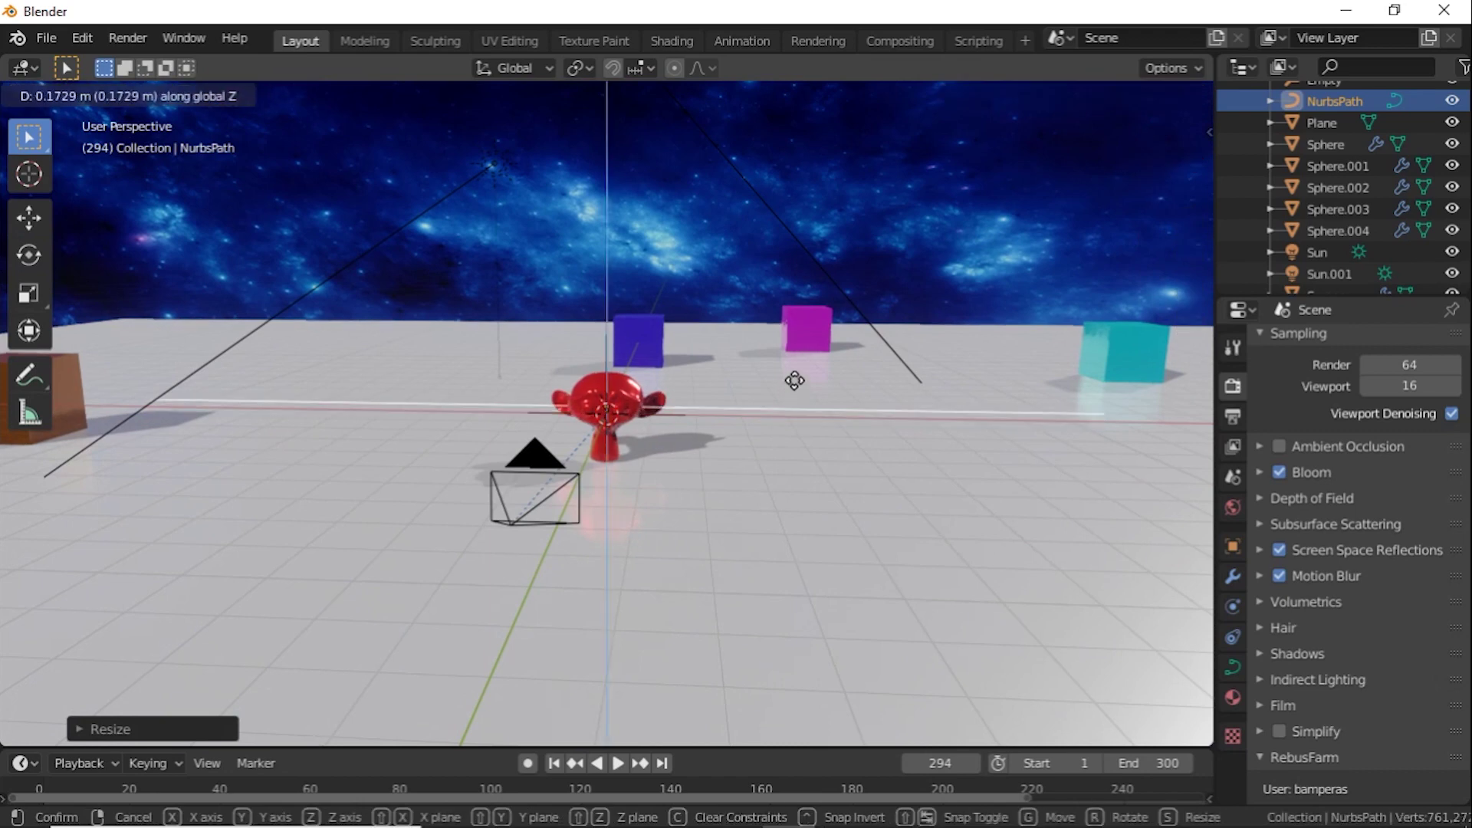
click(794, 323)
middle_drag(794, 323, 614, 498)
key(g)
key(y)
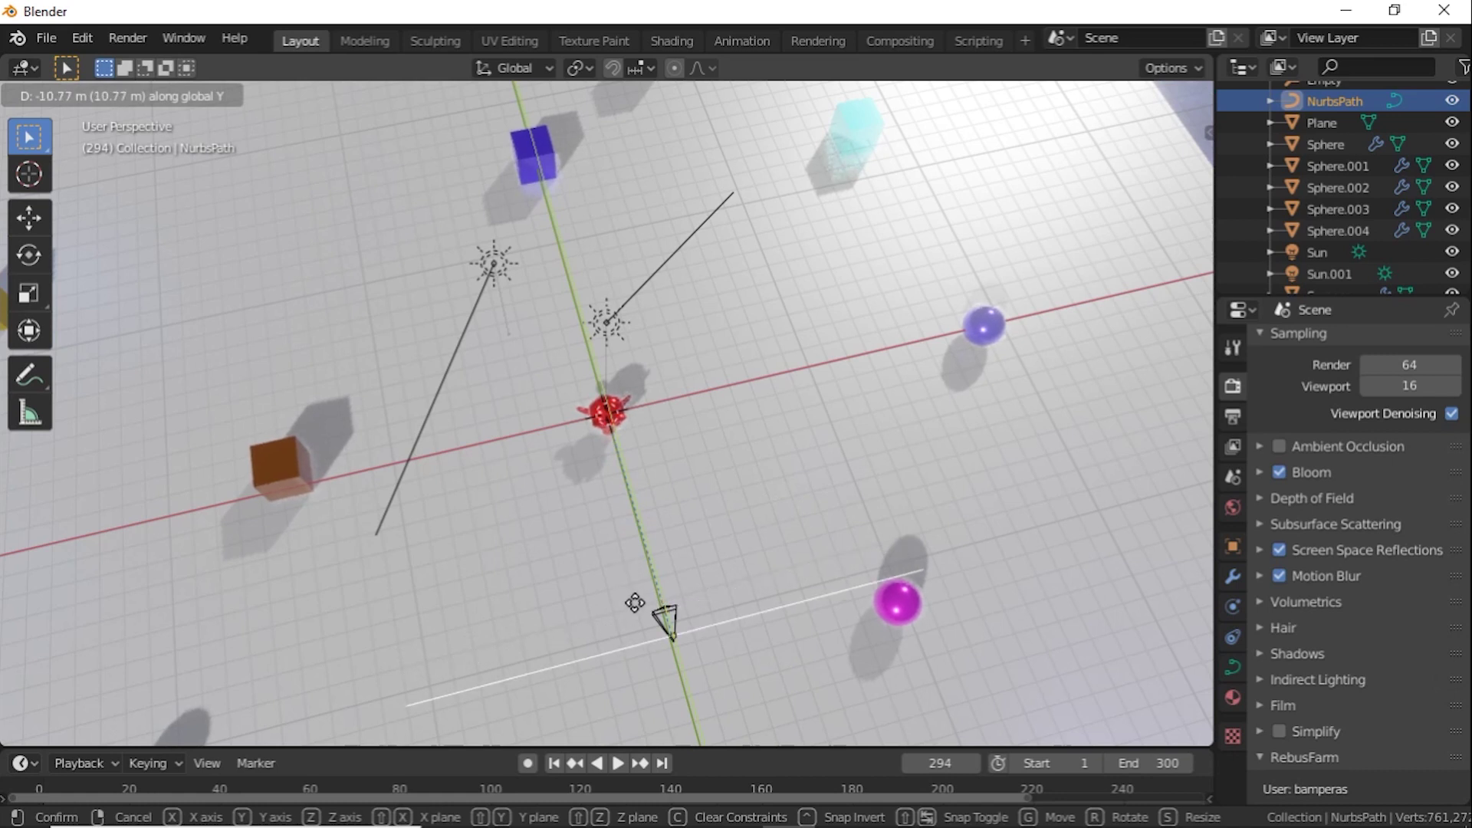
click(635, 603)
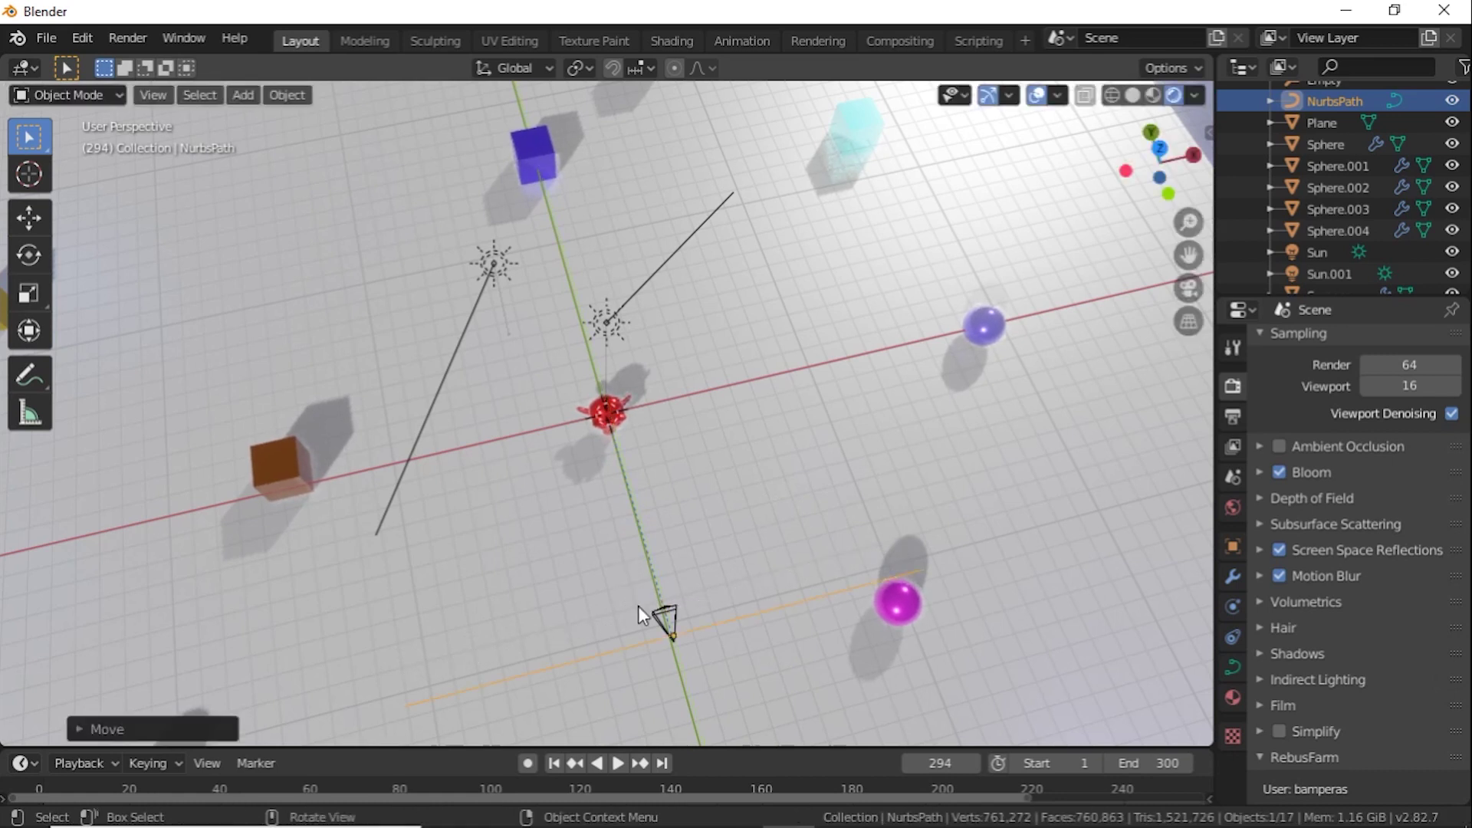
key(g)
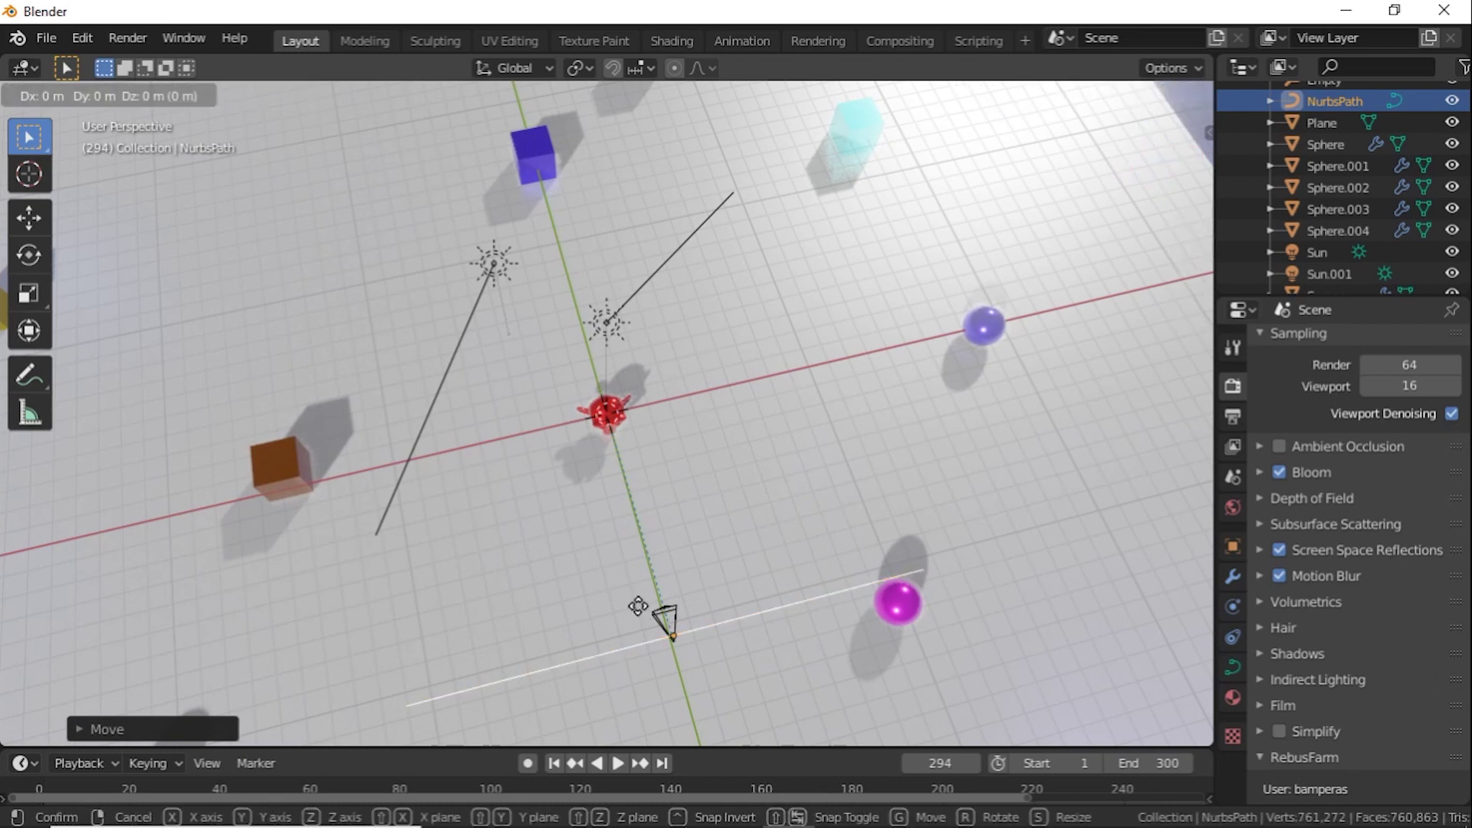
key(x)
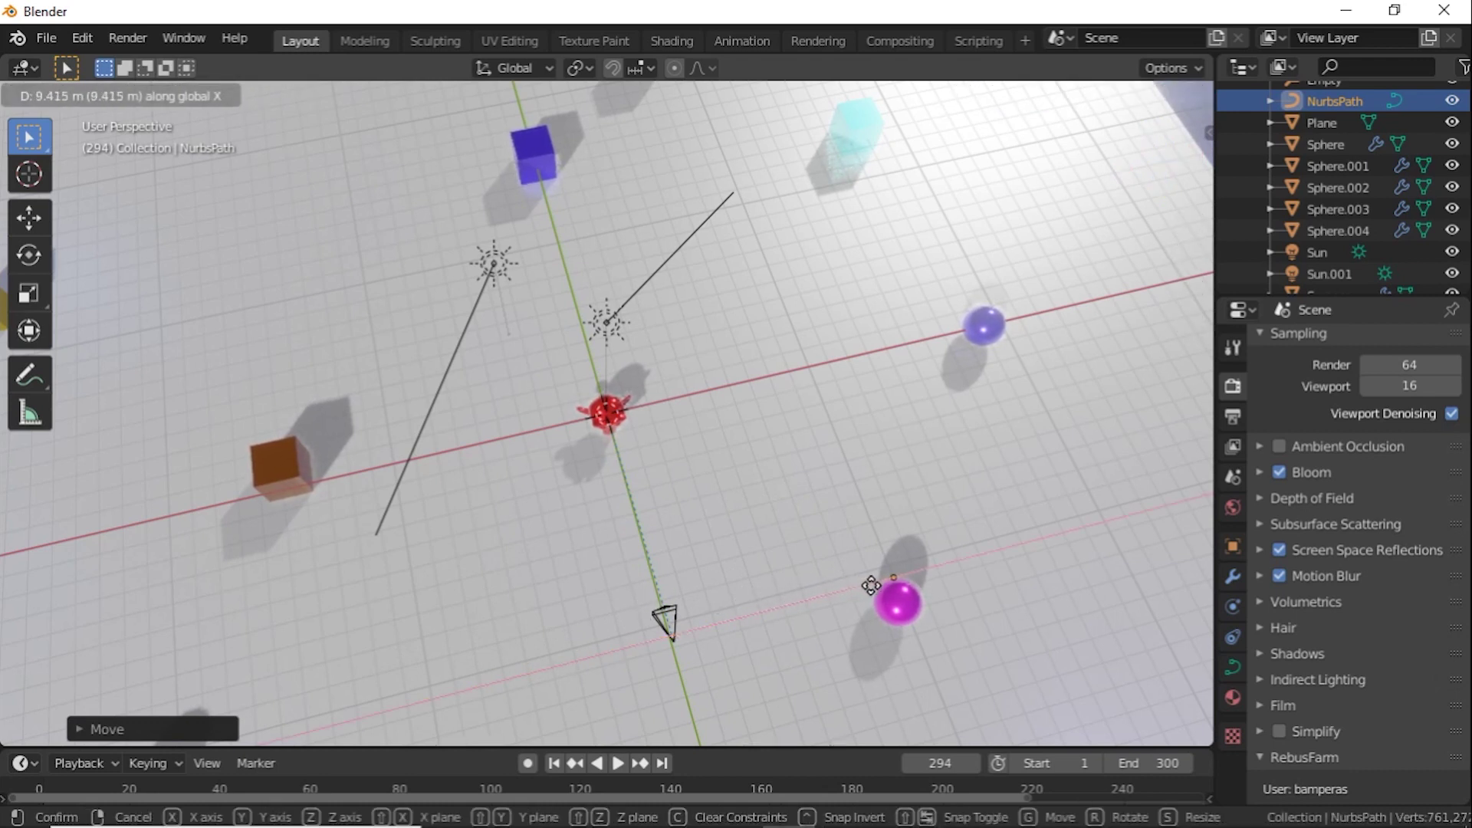
click(911, 577)
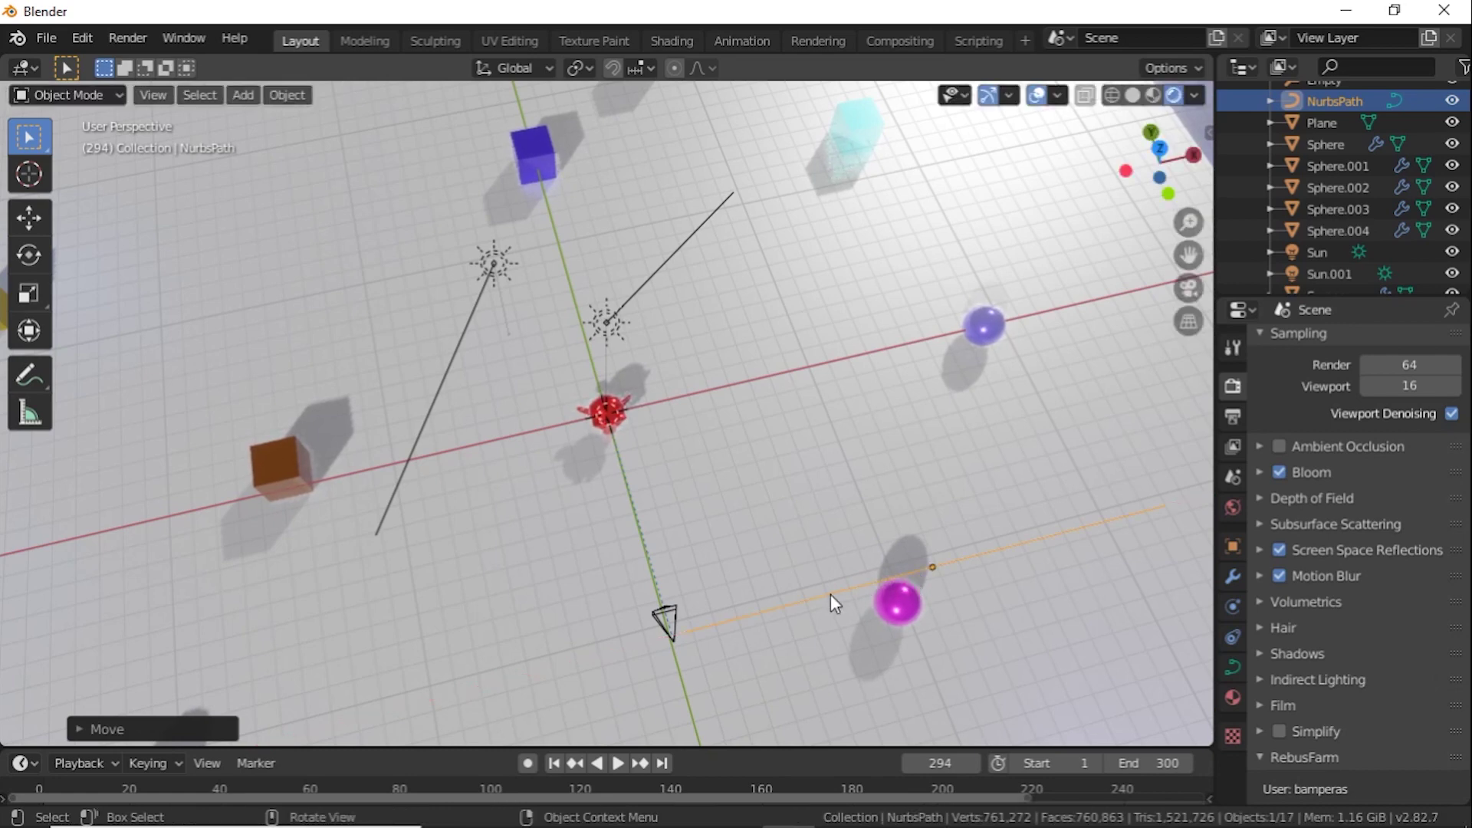
Fine-tune the path's X position and lower it about 0.74 m along Z.
middle_drag(830, 595, 793, 423)
middle_click(794, 425)
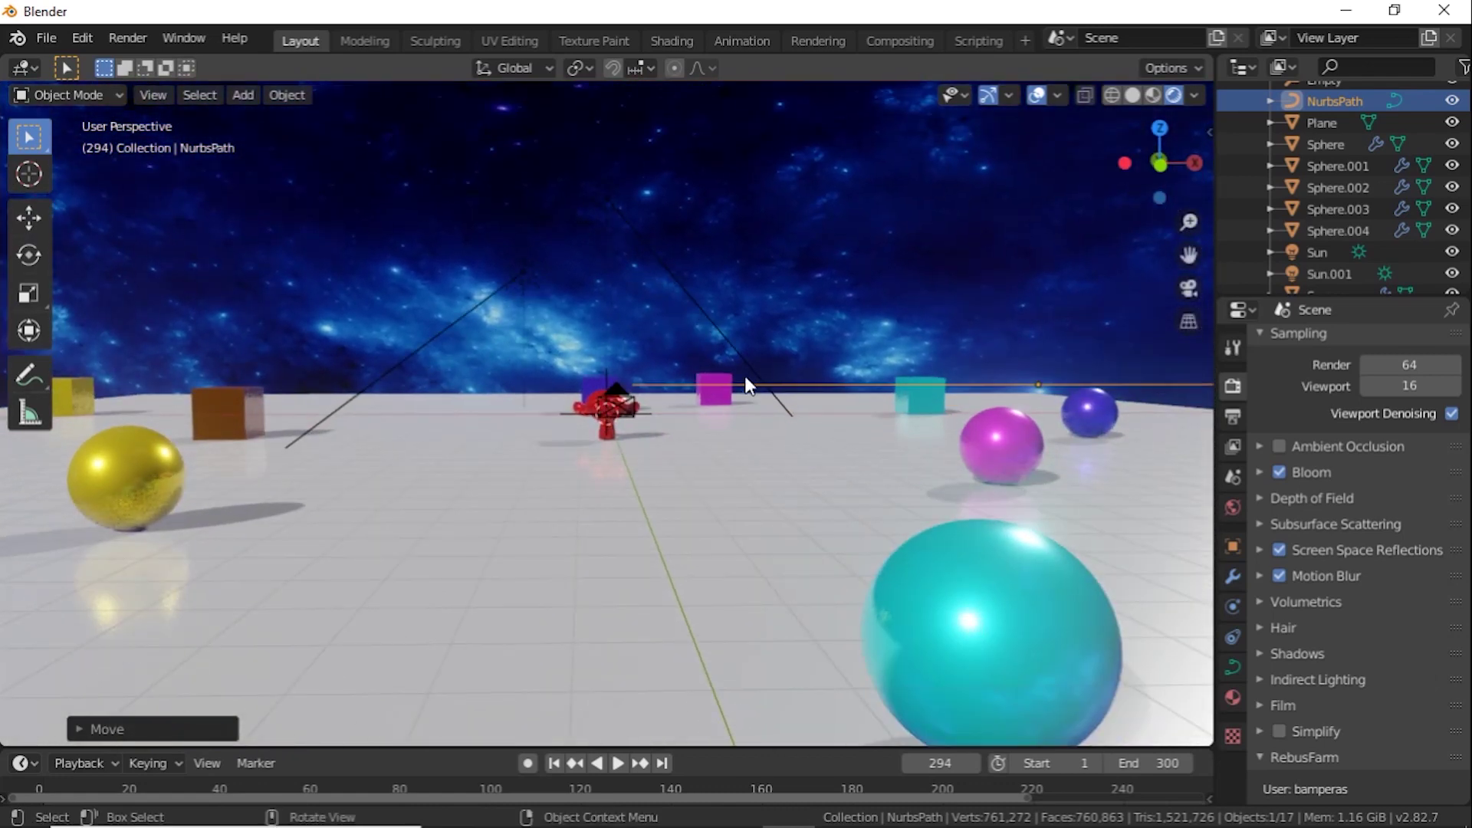
key(g)
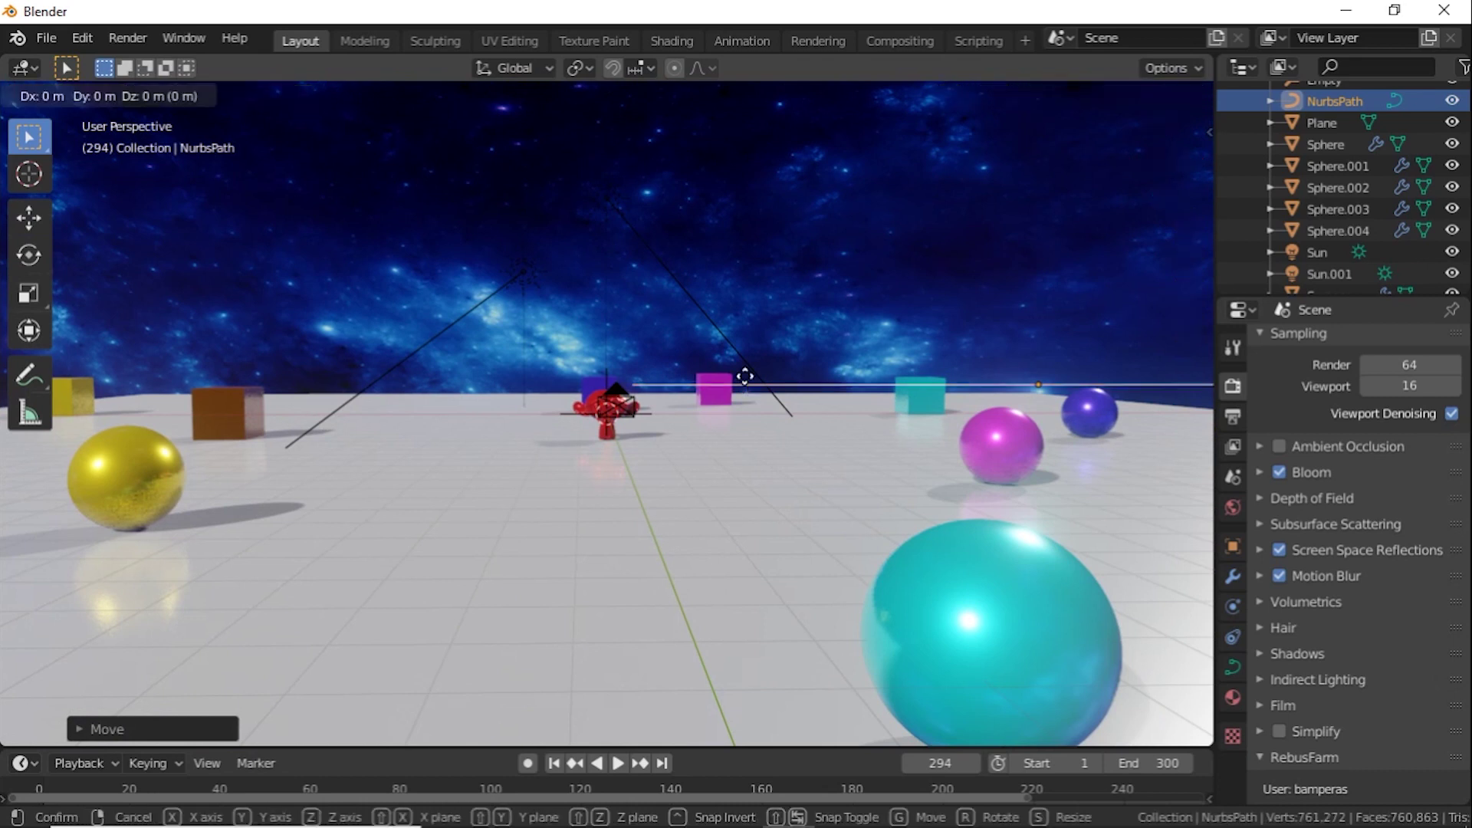
key(x)
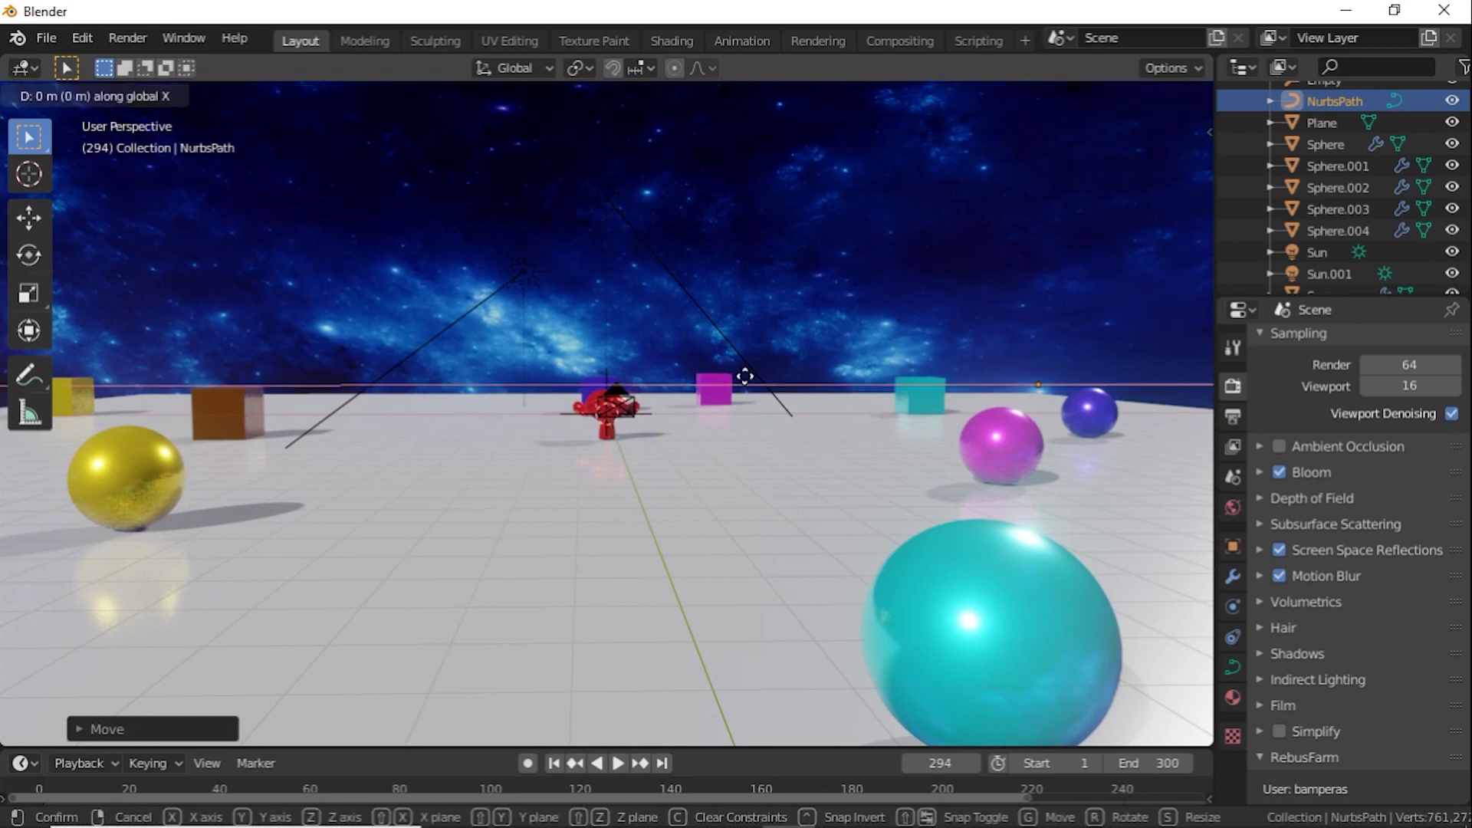
click(734, 378)
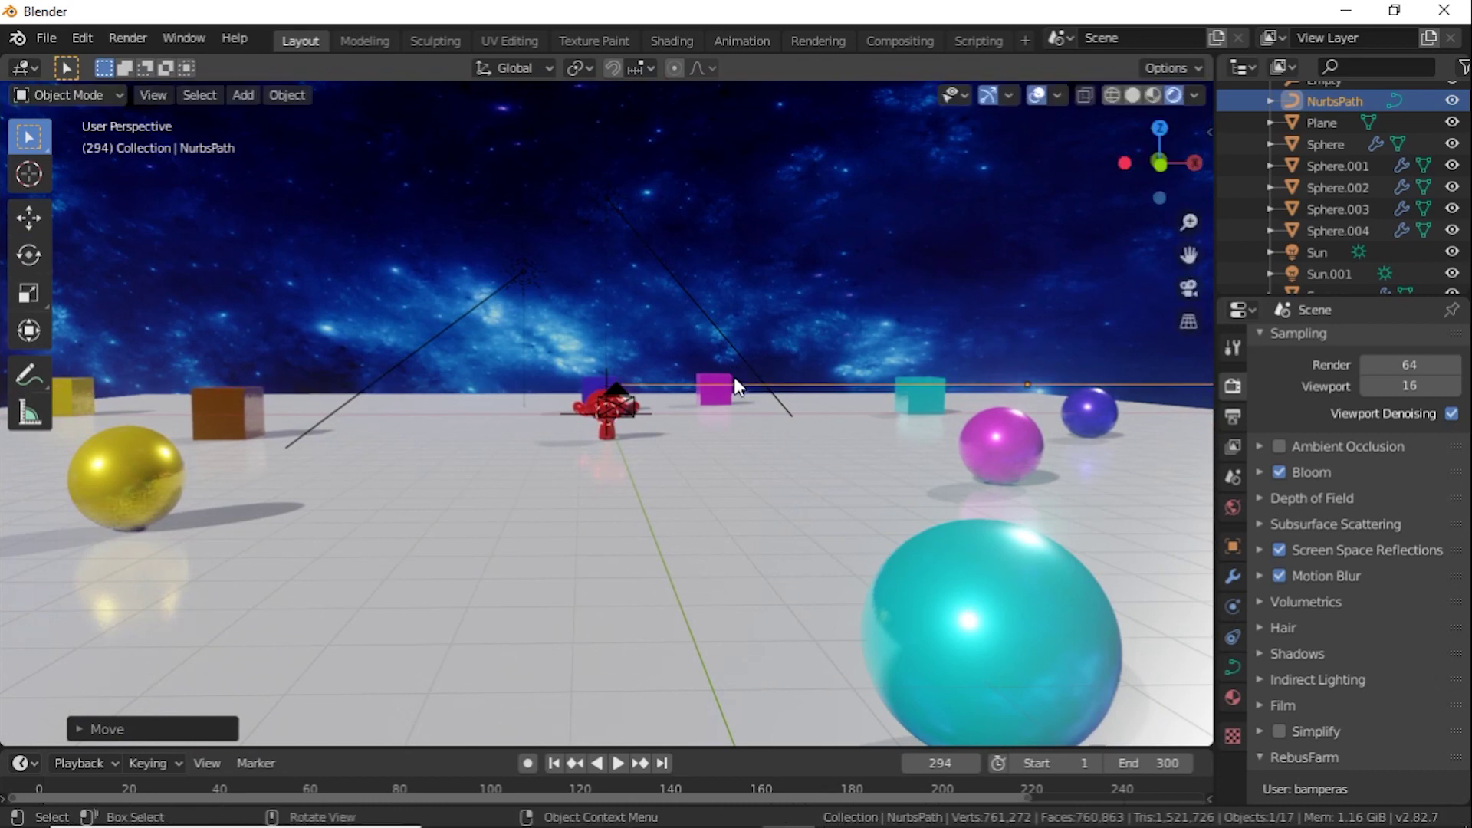
key(g)
key(x)
click(724, 375)
key(g)
key(z)
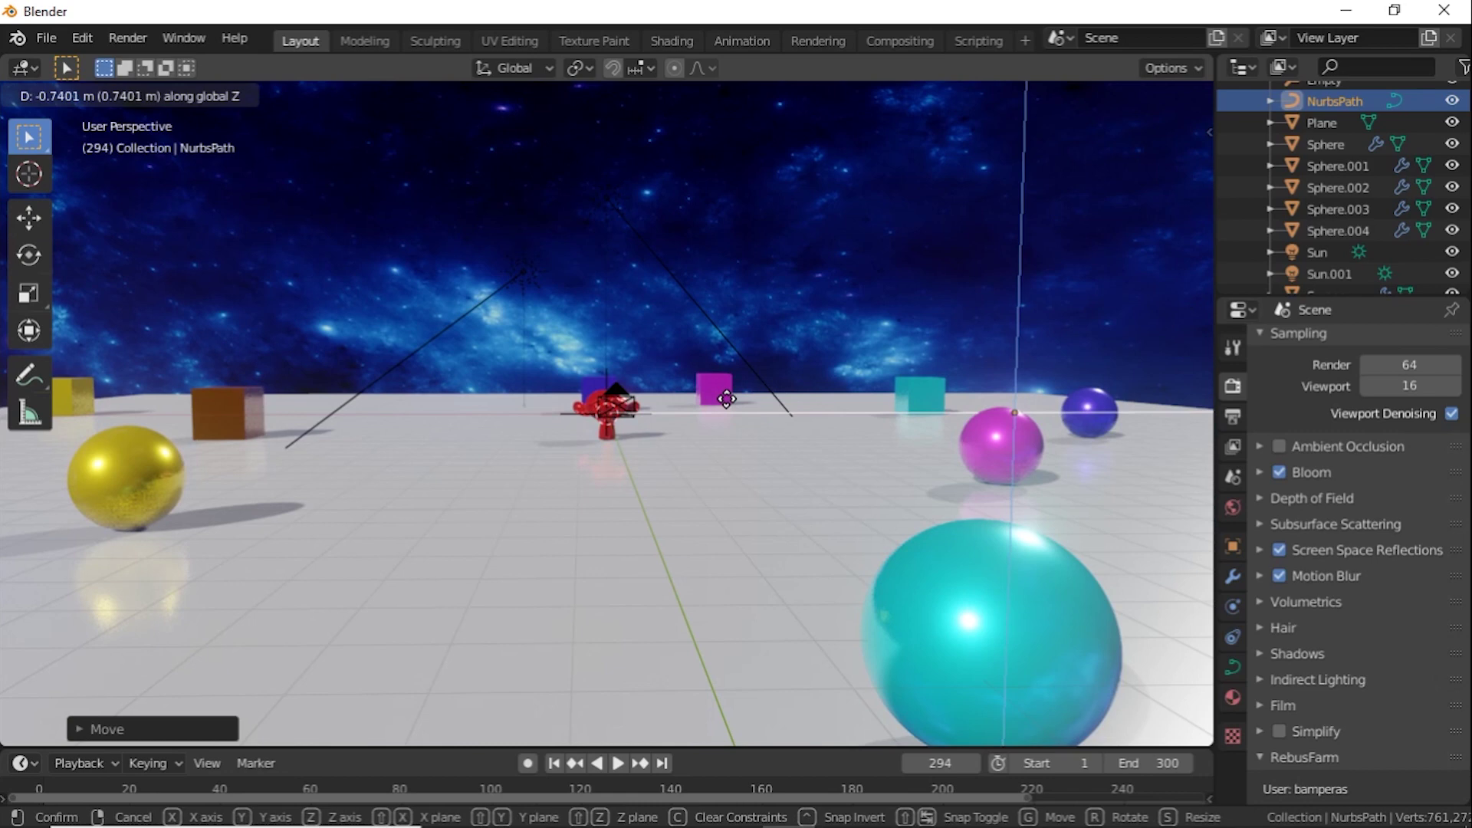
click(728, 395)
middle_drag(728, 396, 729, 490)
scroll(736, 504, down, 2)
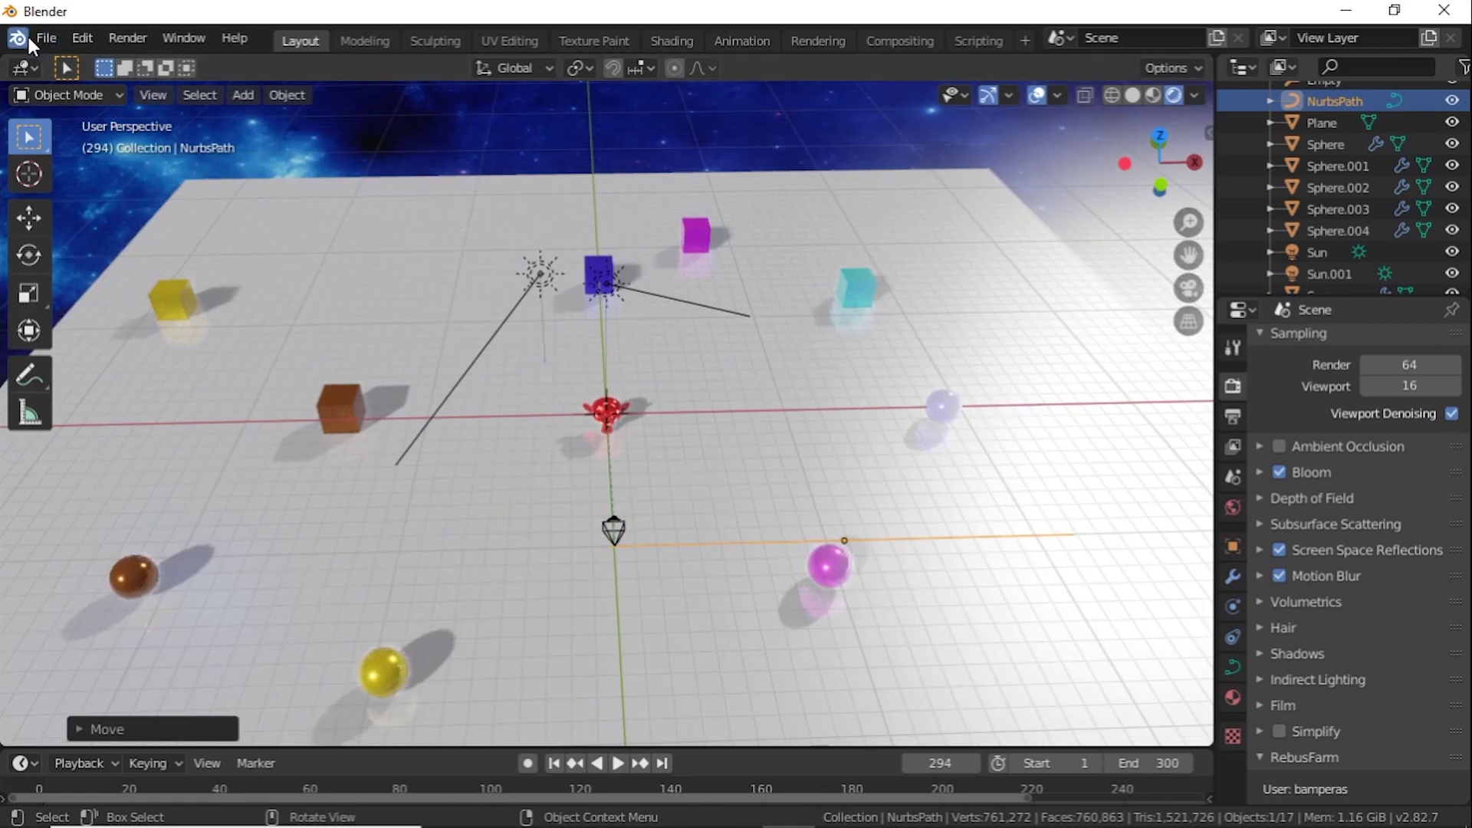
In Edit Mode, move a path control point into place near the cyan cube.
click(80, 98)
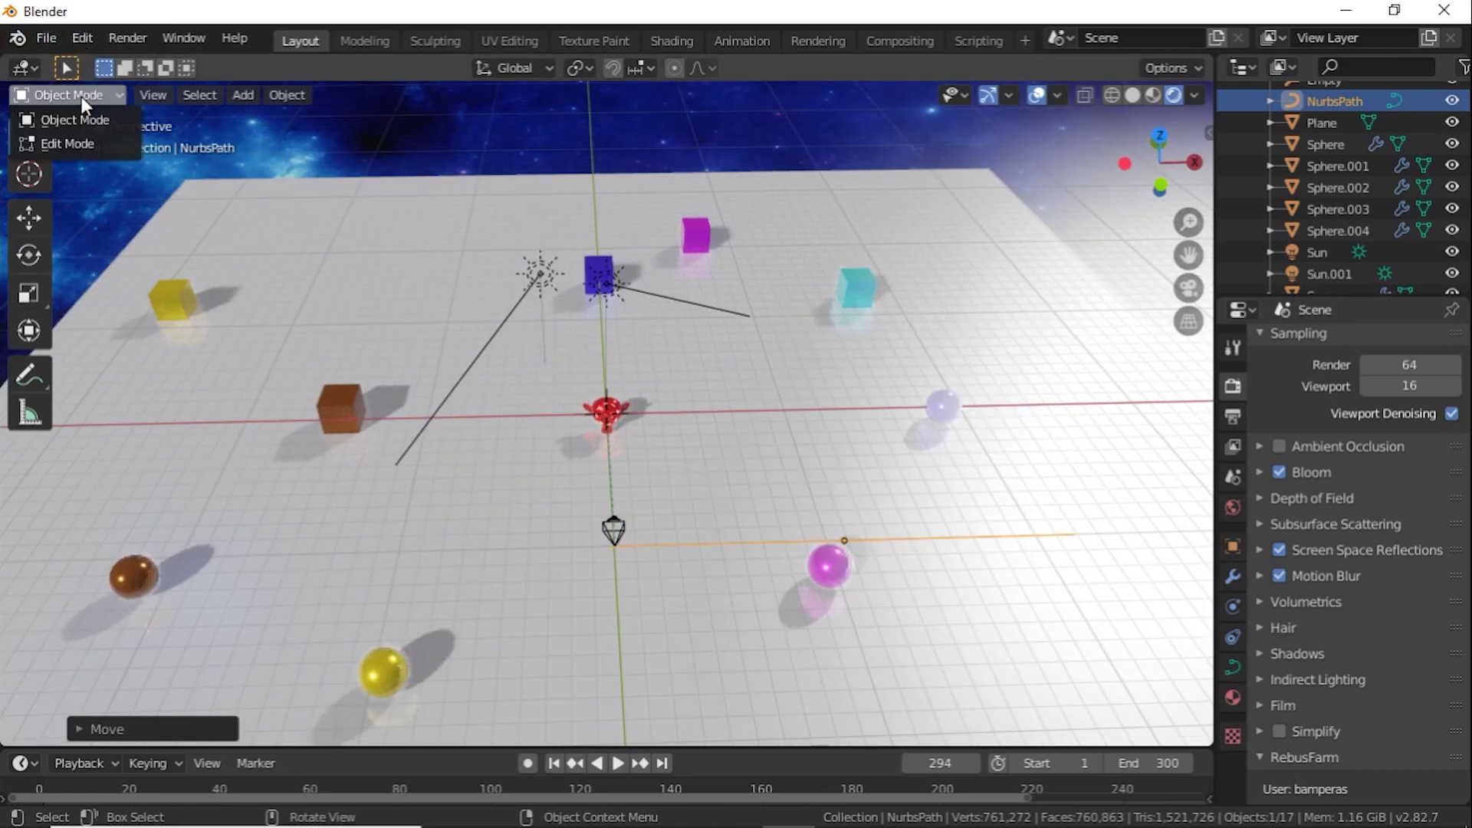
click(90, 141)
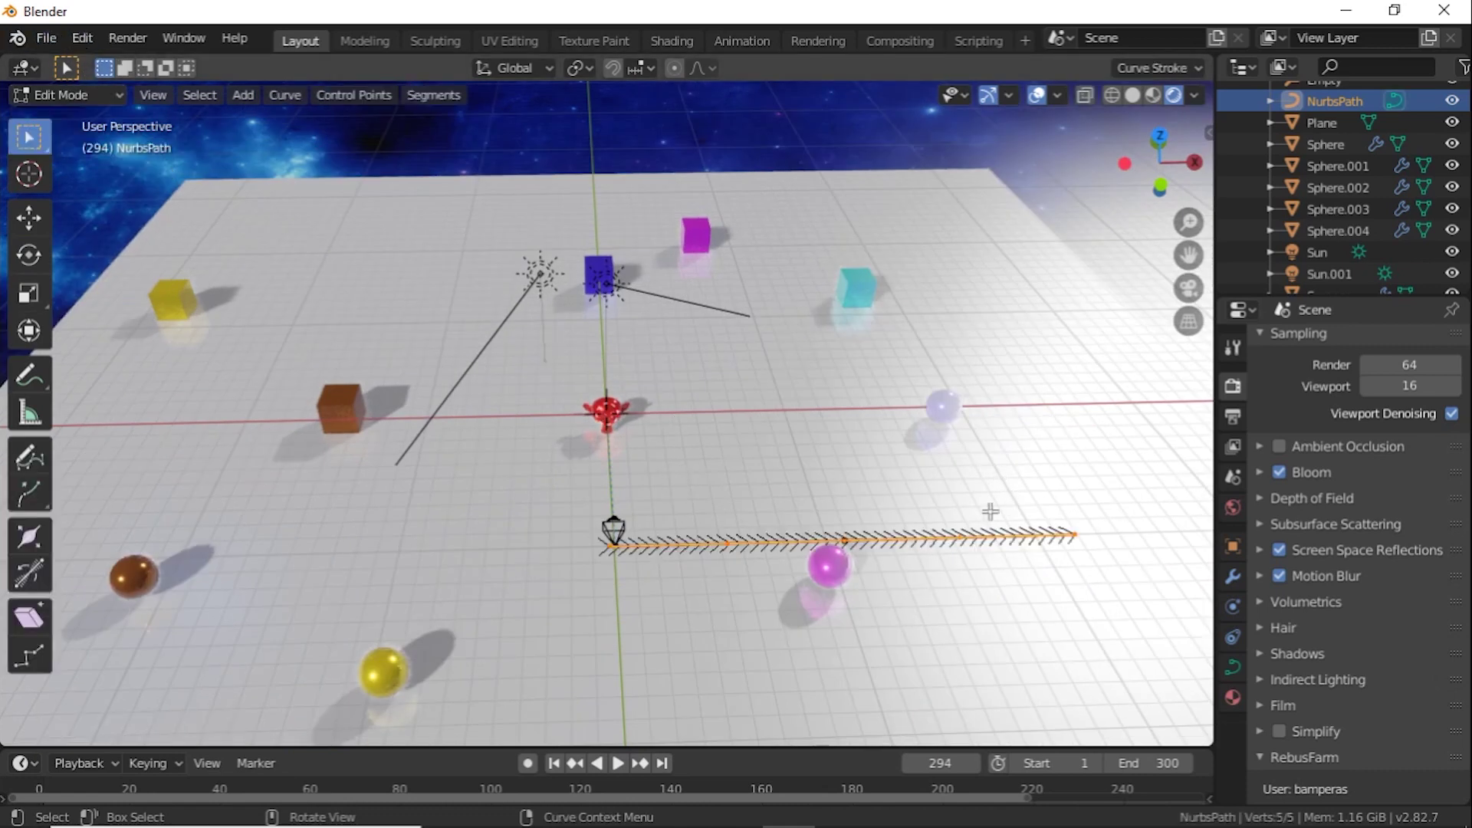
click(844, 537)
click(28, 218)
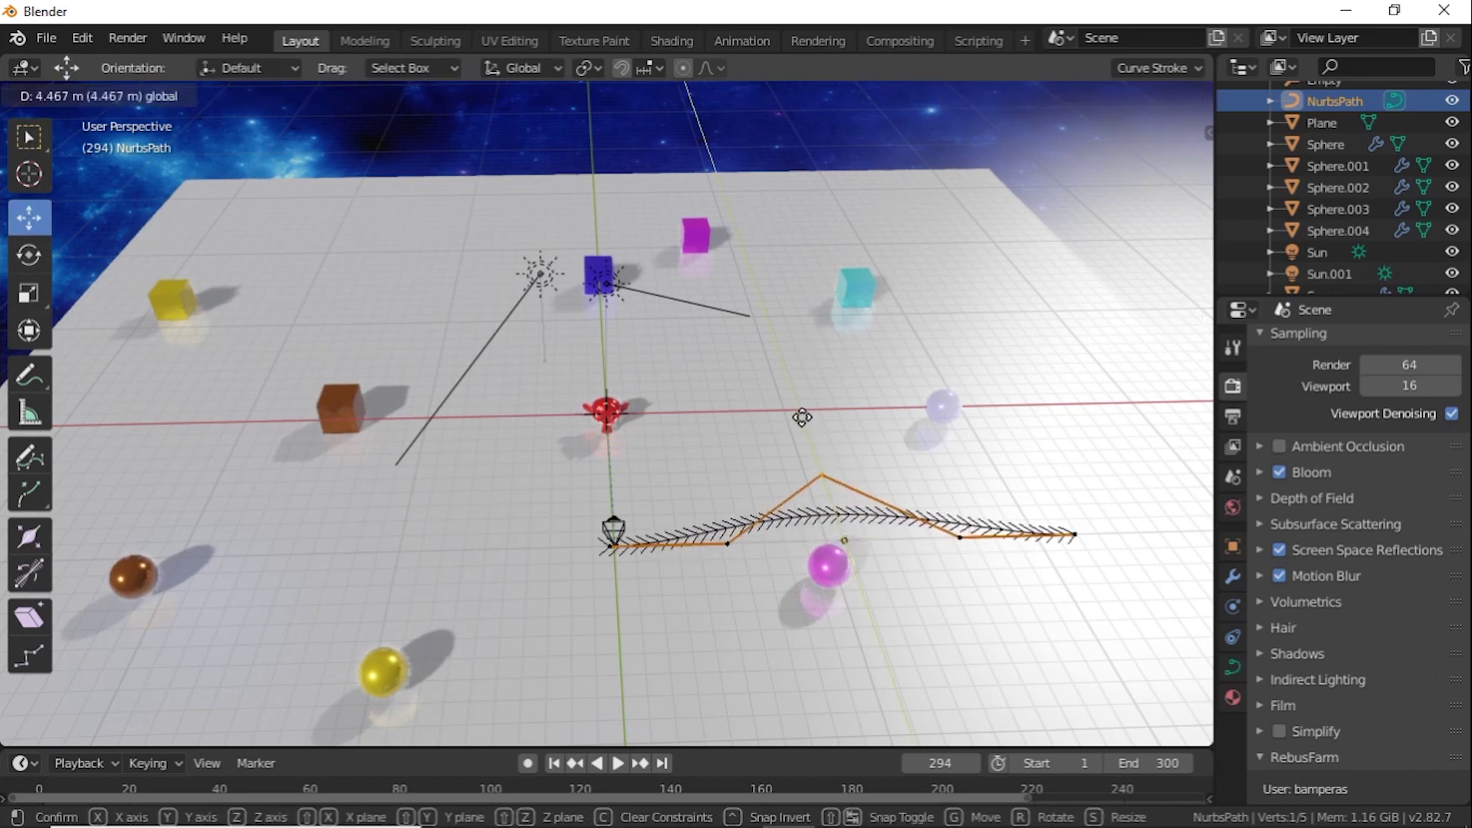
click(795, 349)
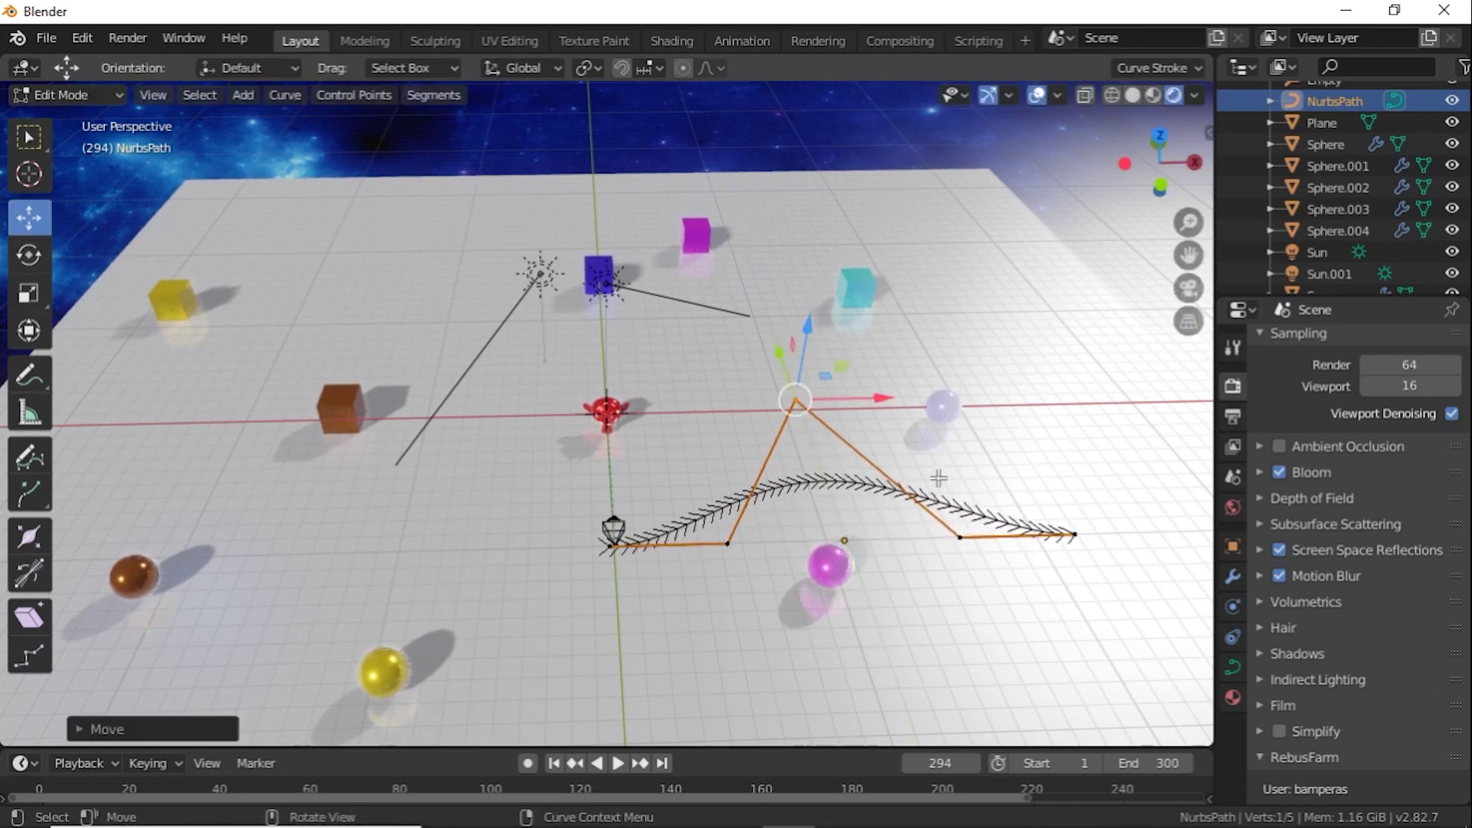
key(g)
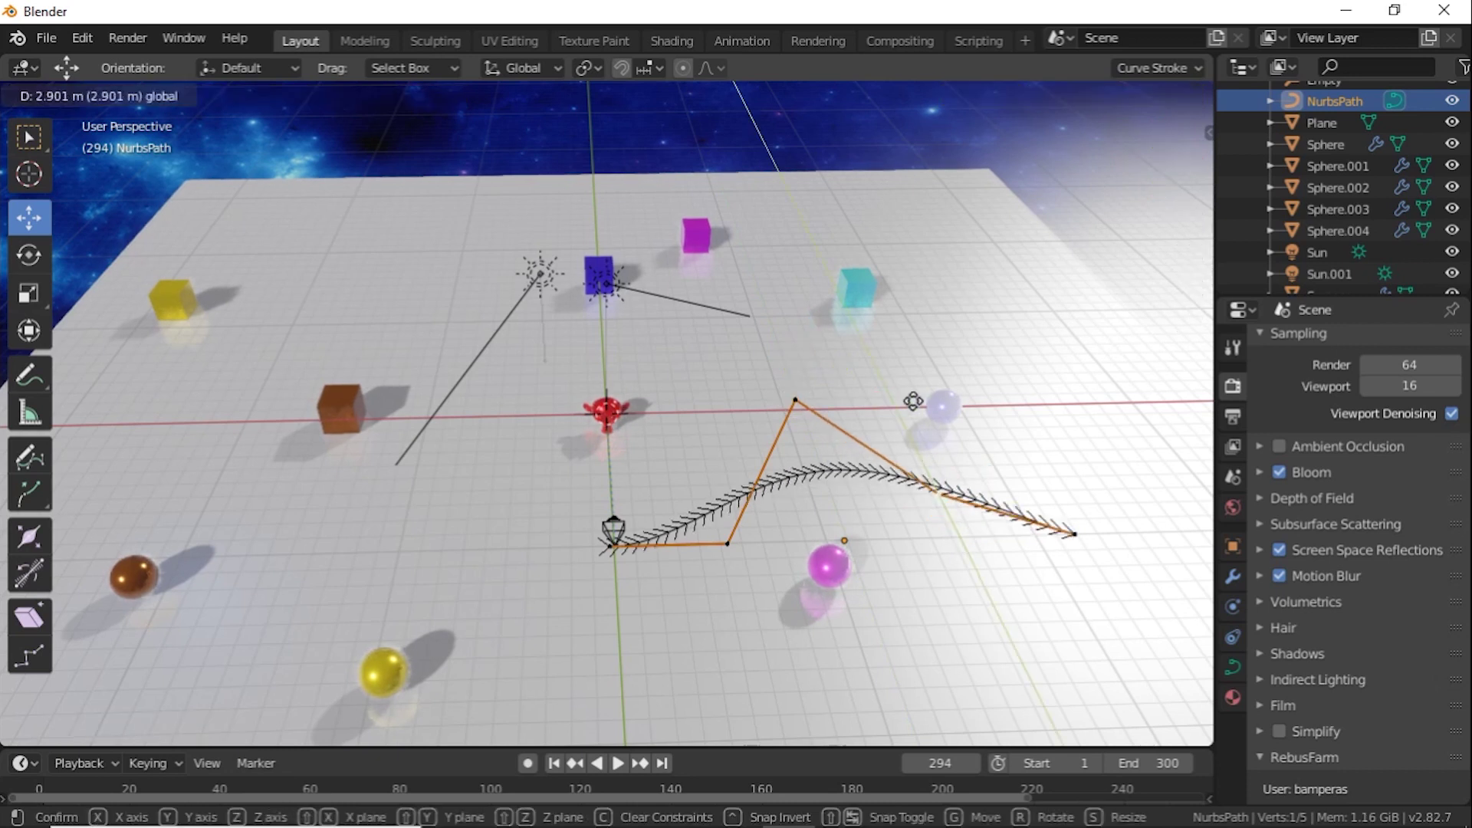
click(797, 282)
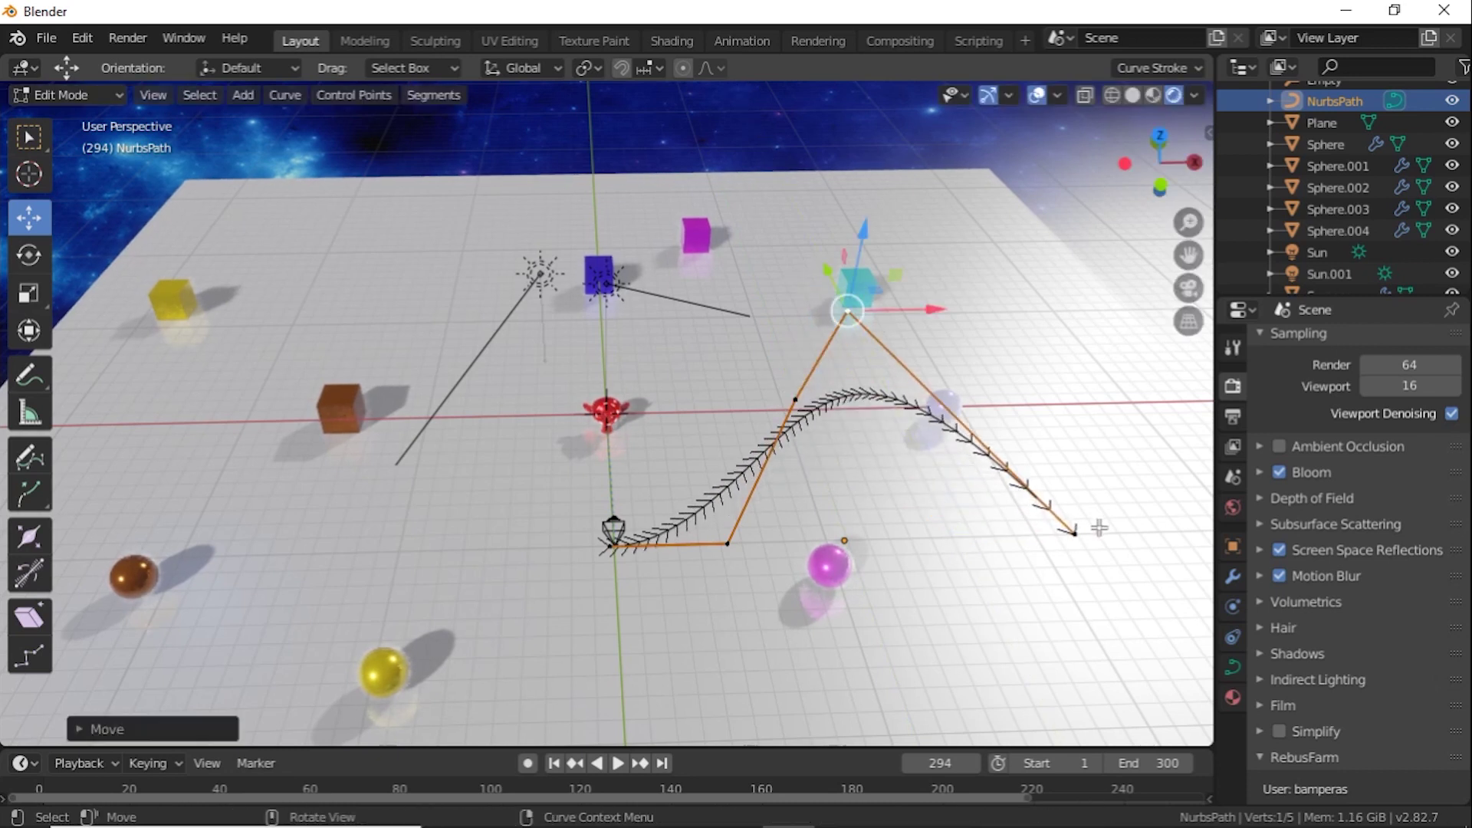
Raise and lower the remaining control points and end point into an S-curve toward the blue sphere.
click(1077, 534)
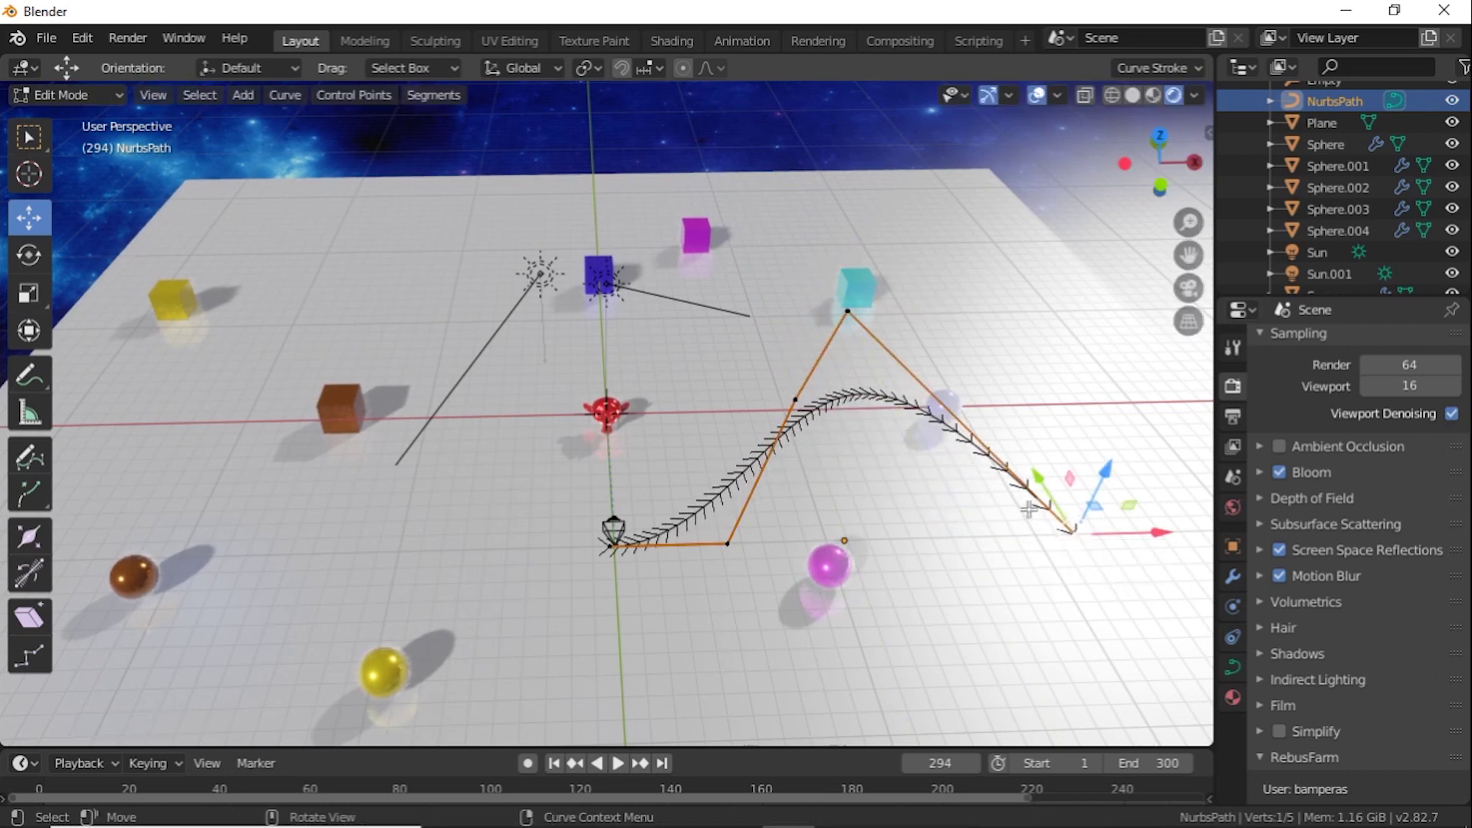
drag(1041, 479, 932, 378)
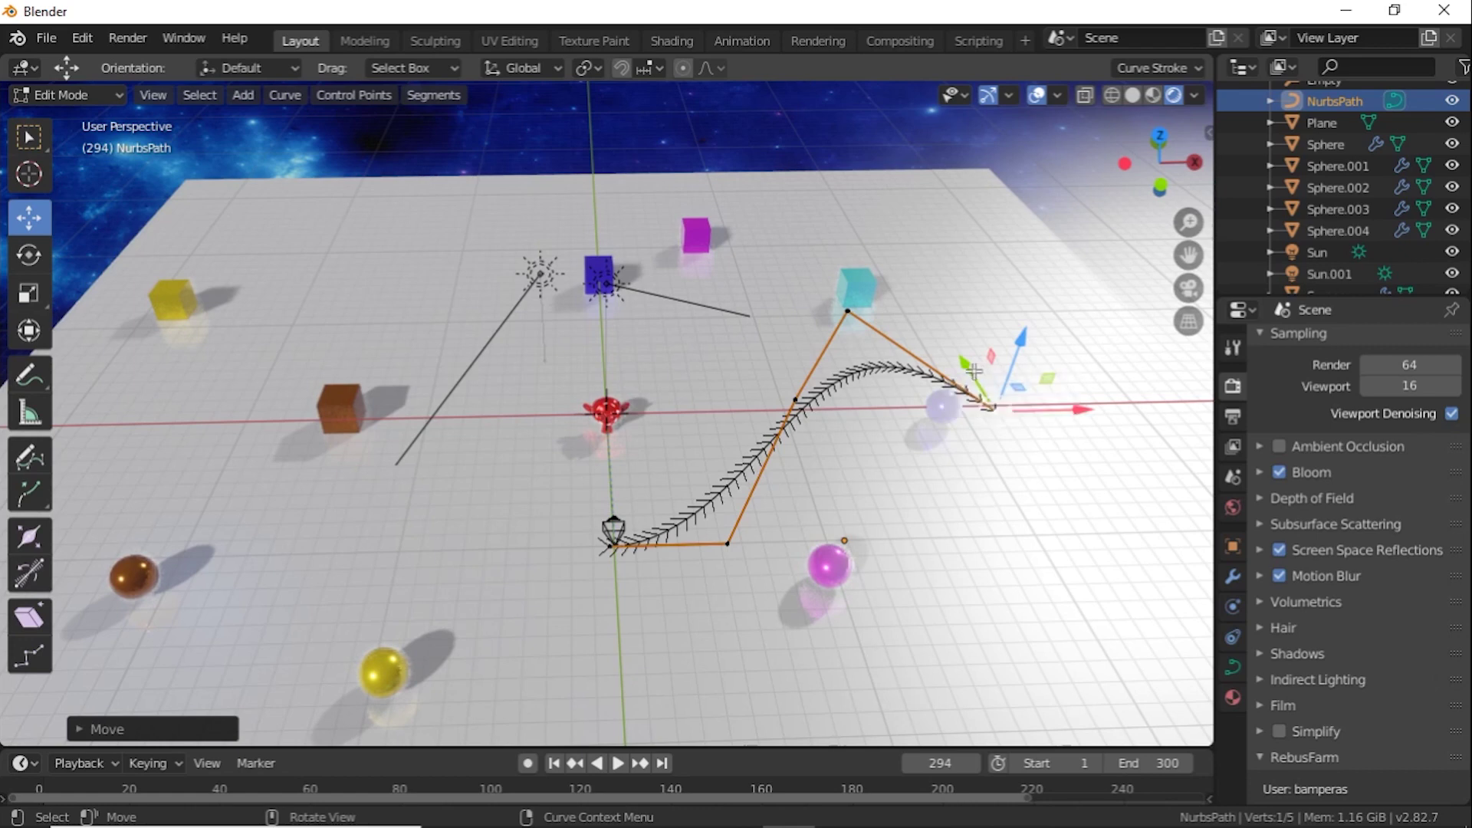
middle_drag(875, 402, 821, 356)
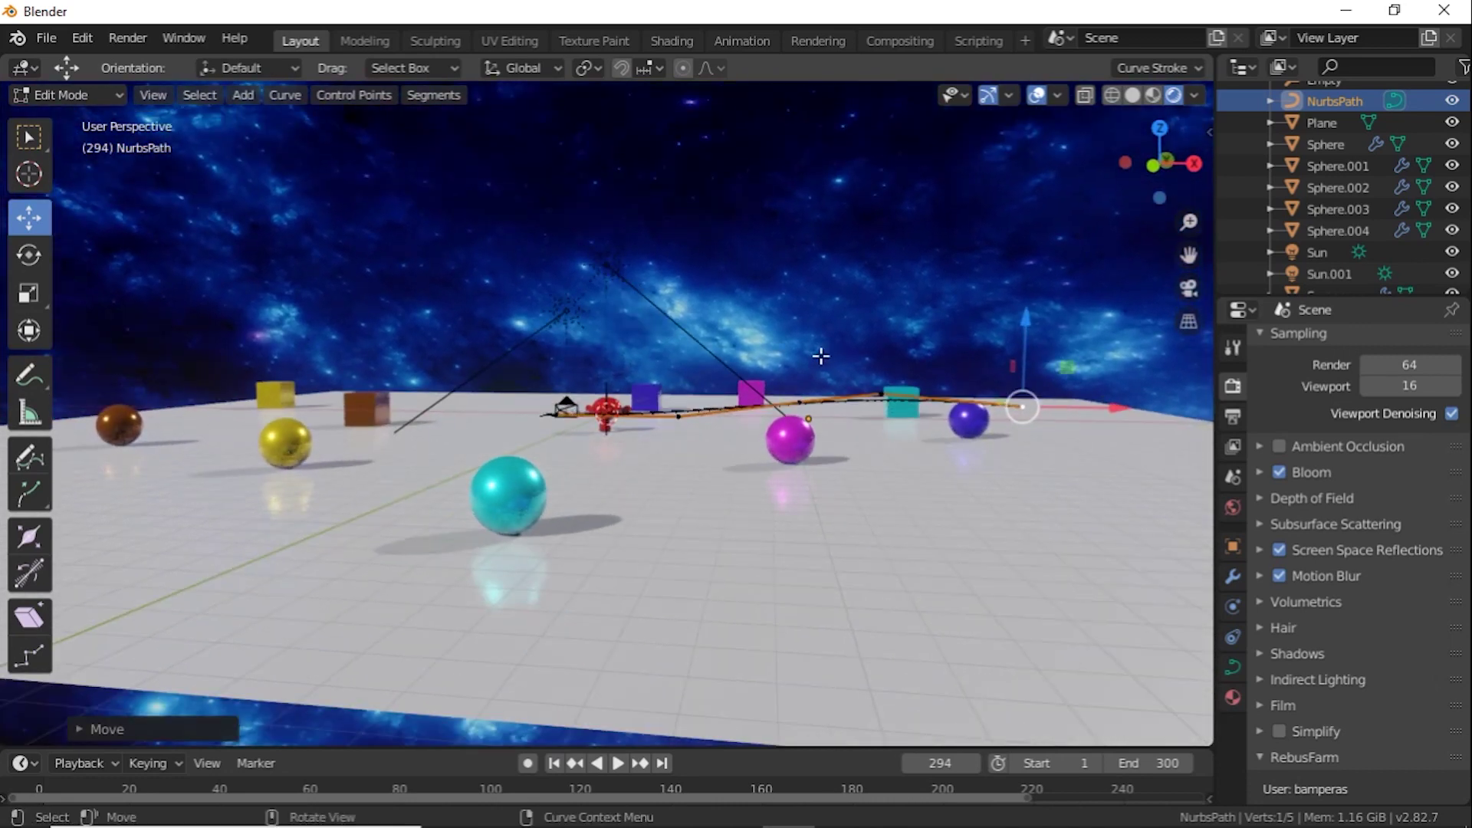
click(801, 398)
drag(800, 322, 814, 279)
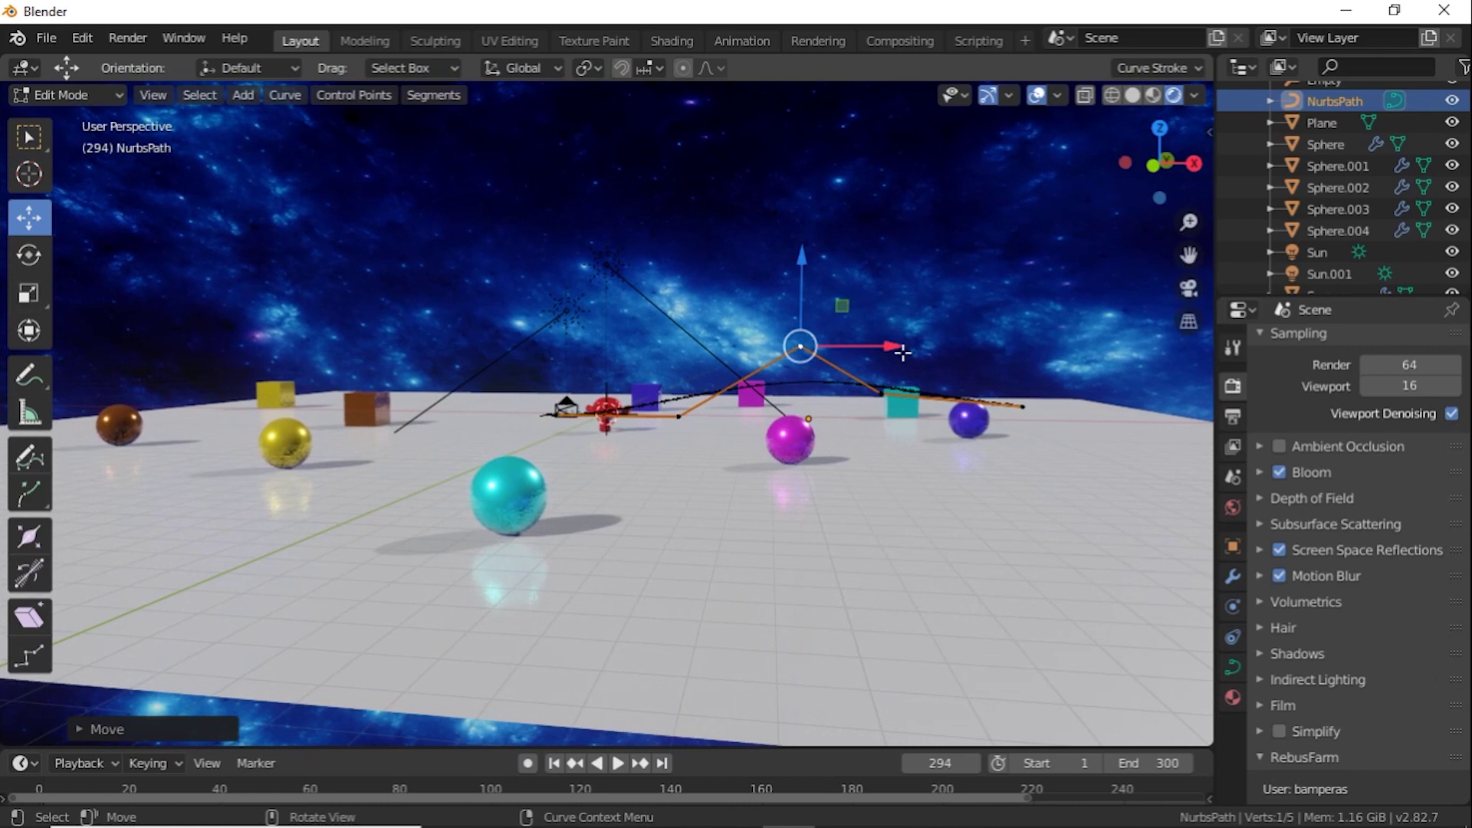
click(882, 394)
drag(882, 305, 890, 338)
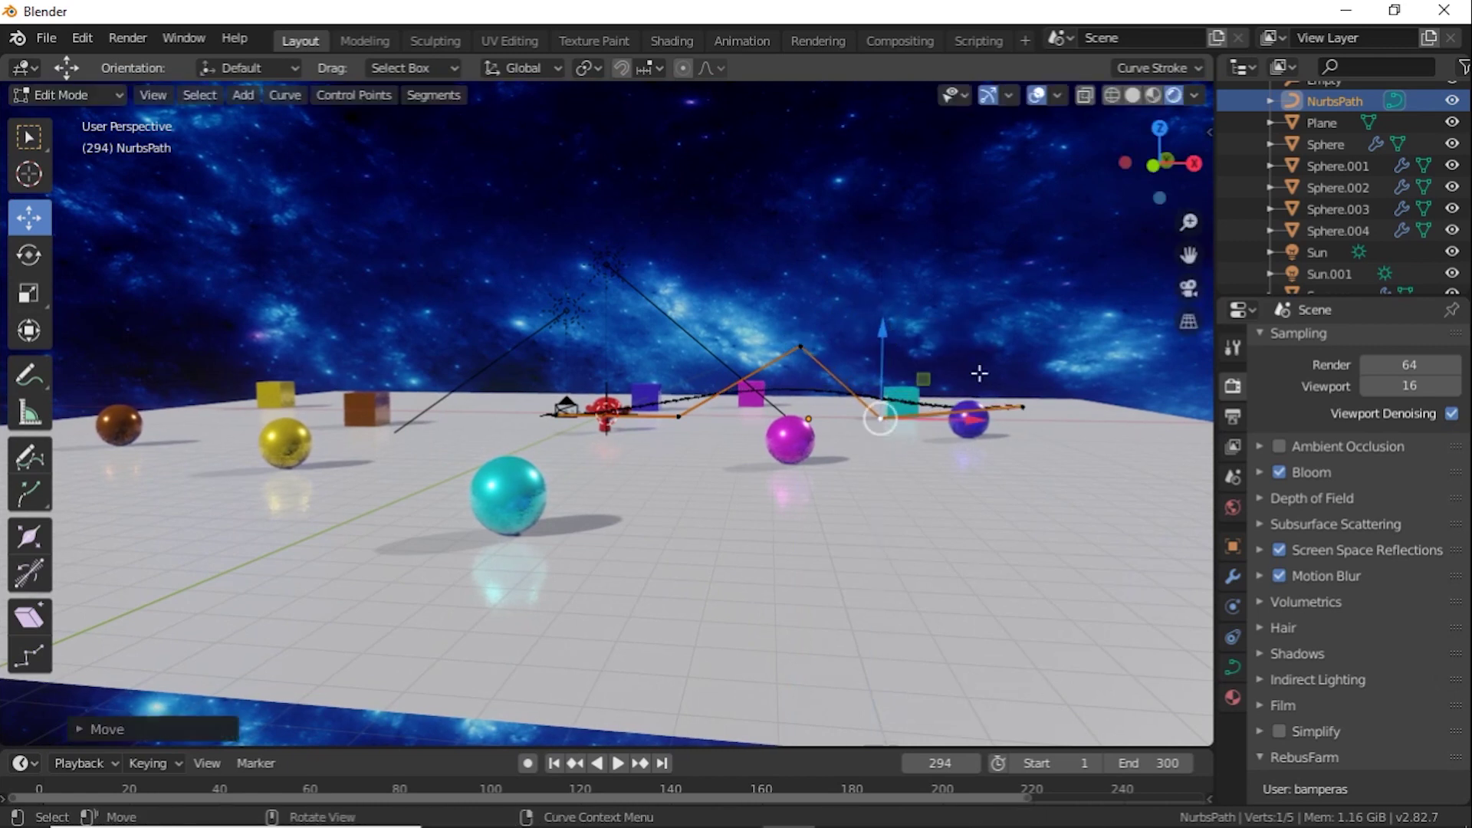
click(1023, 405)
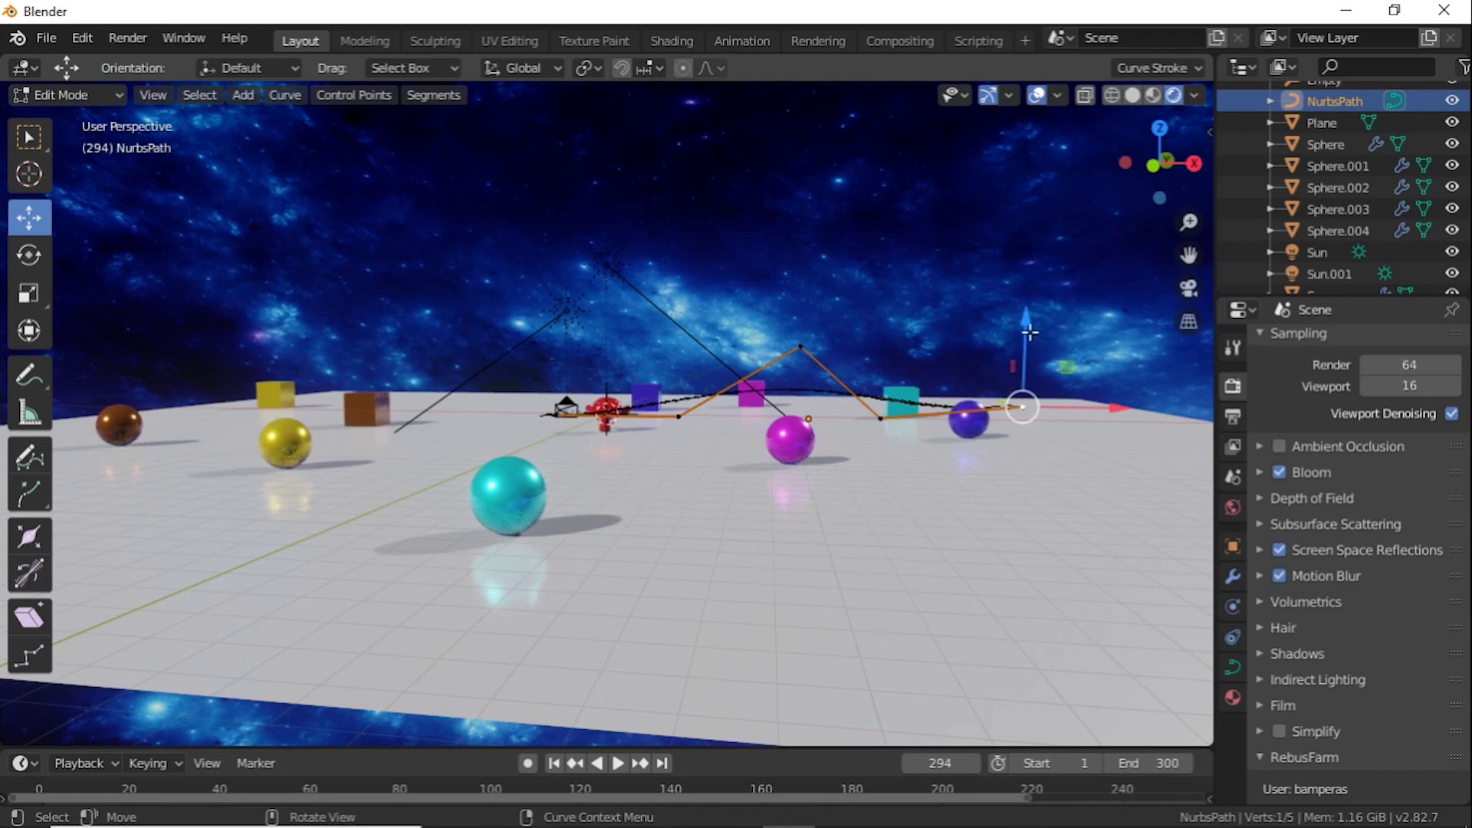
drag(1030, 331, 1030, 311)
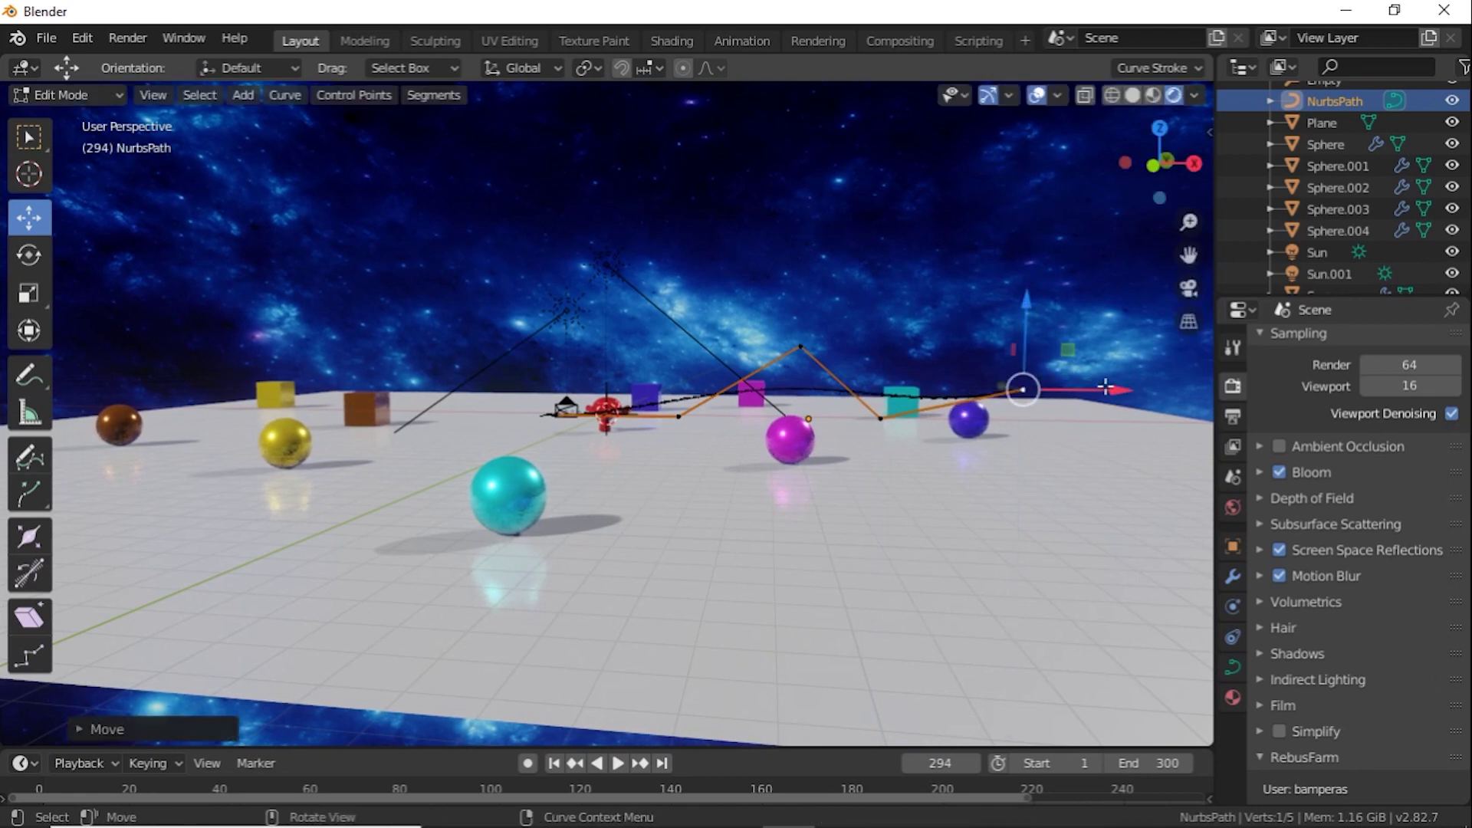
drag(1107, 388, 1147, 382)
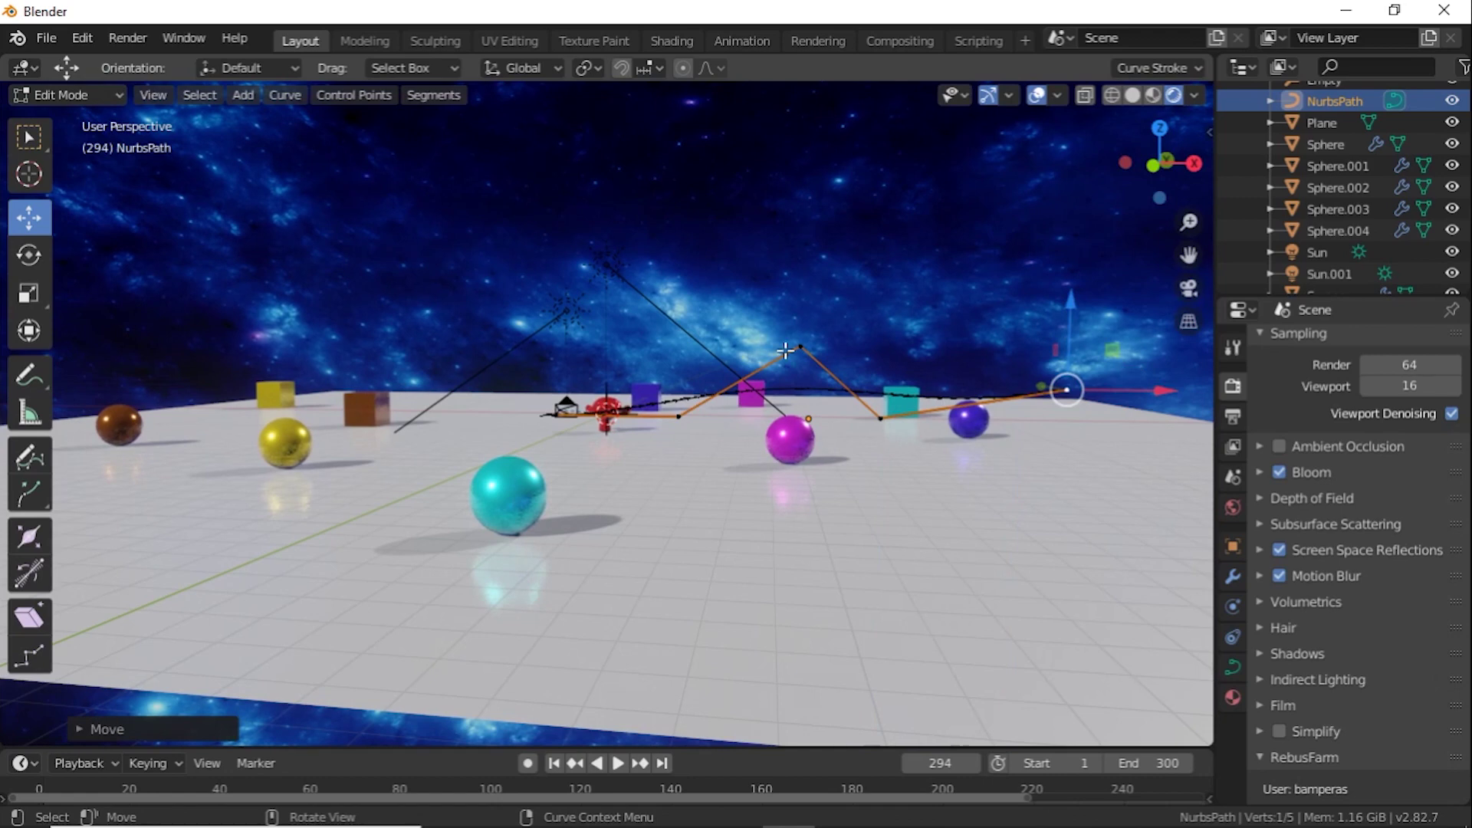
middle_drag(814, 357, 800, 405)
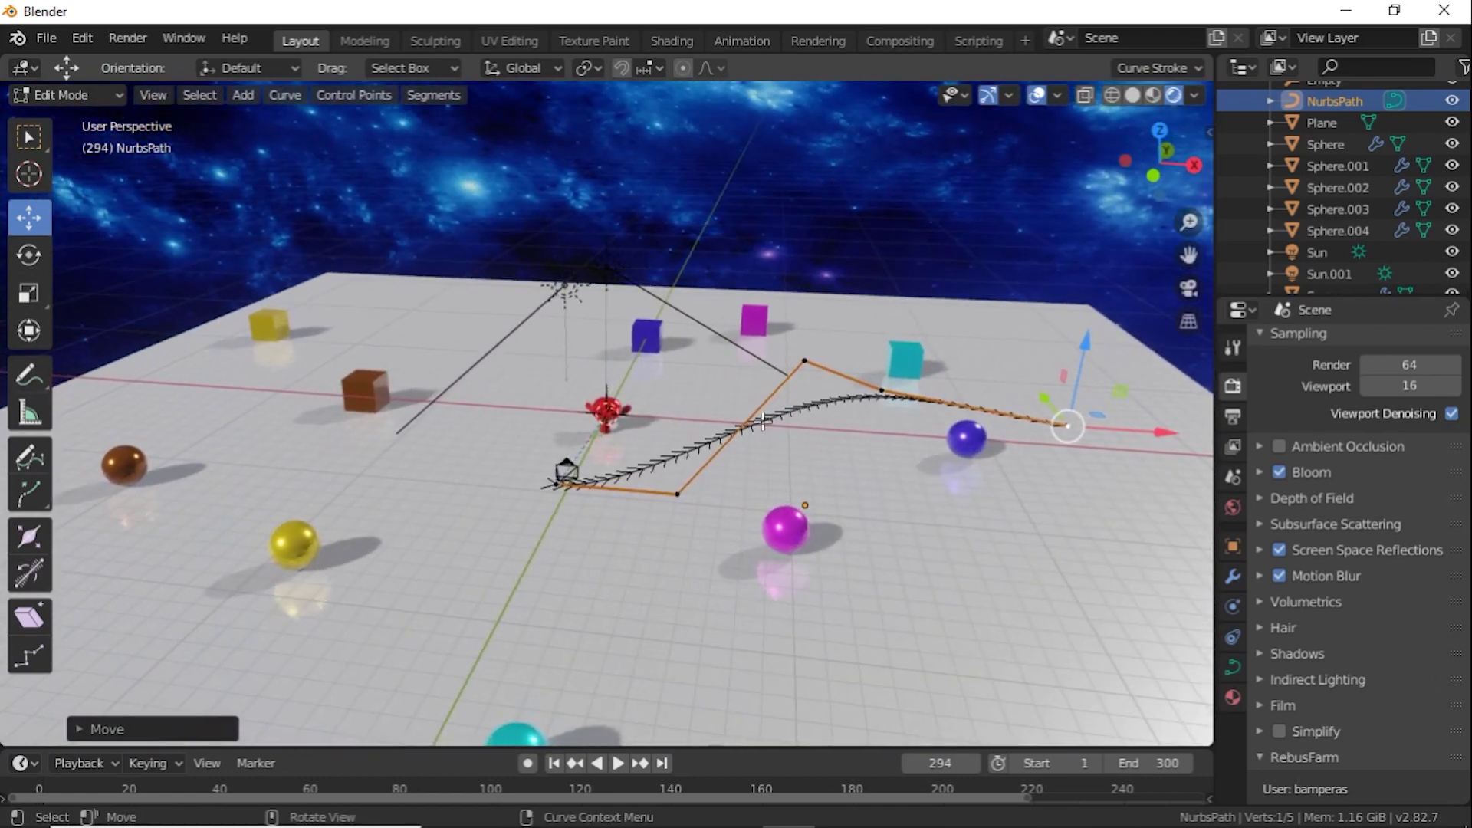
In Object Mode, parent the camera to the NurbsPath using Follow Path.
click(53, 95)
click(72, 120)
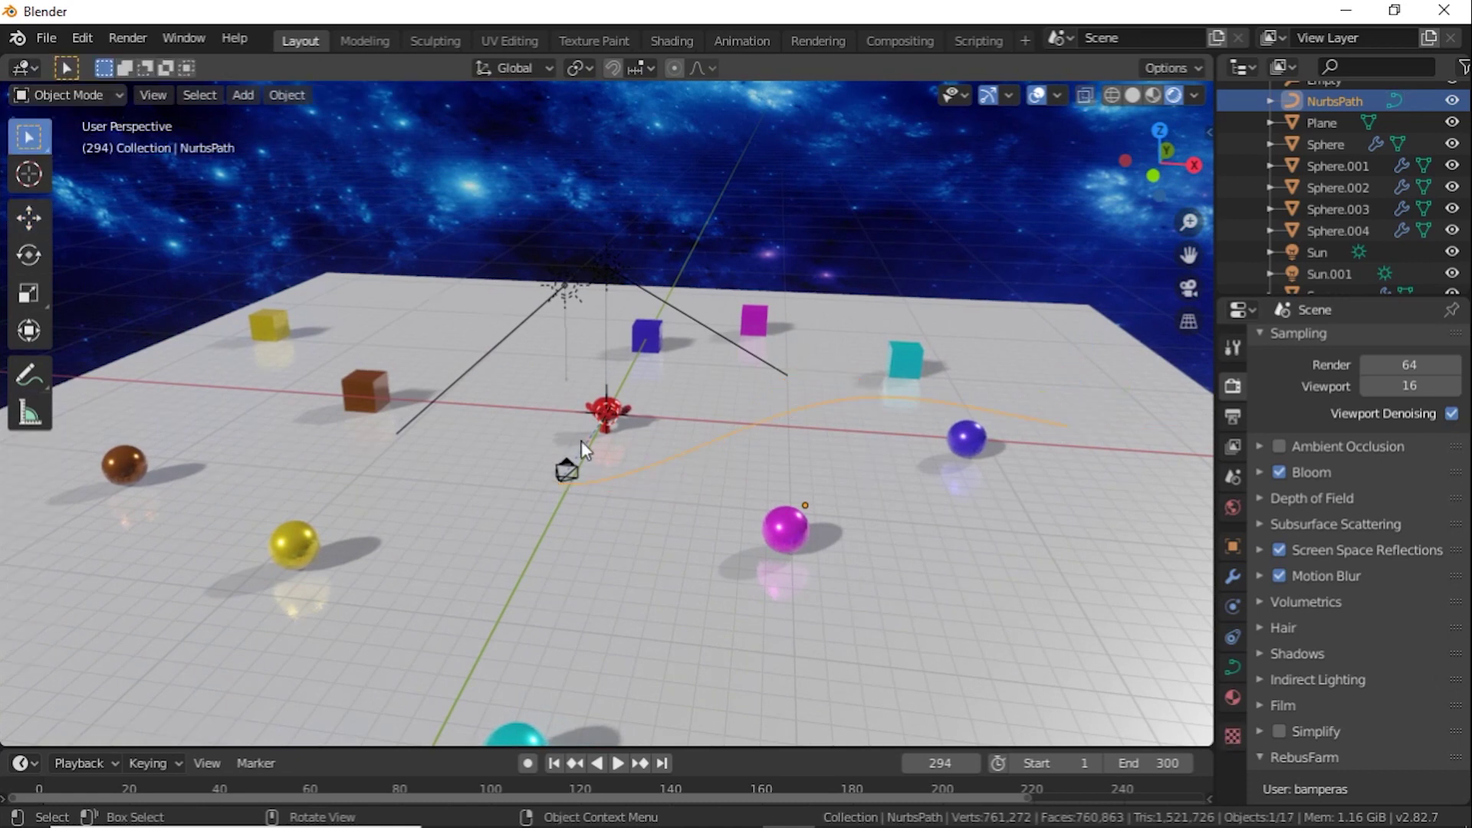
click(565, 470)
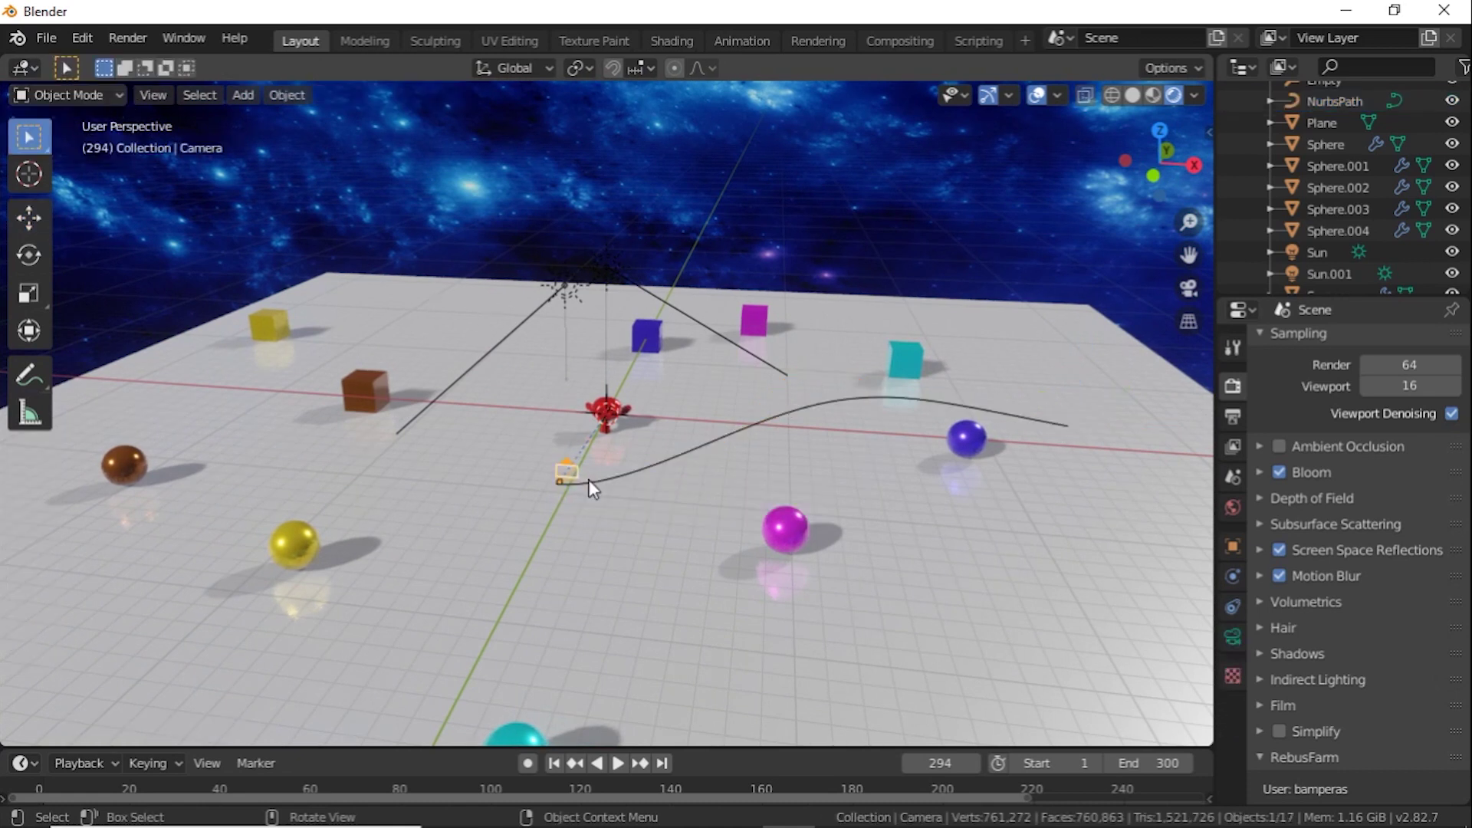
shift+click(594, 482)
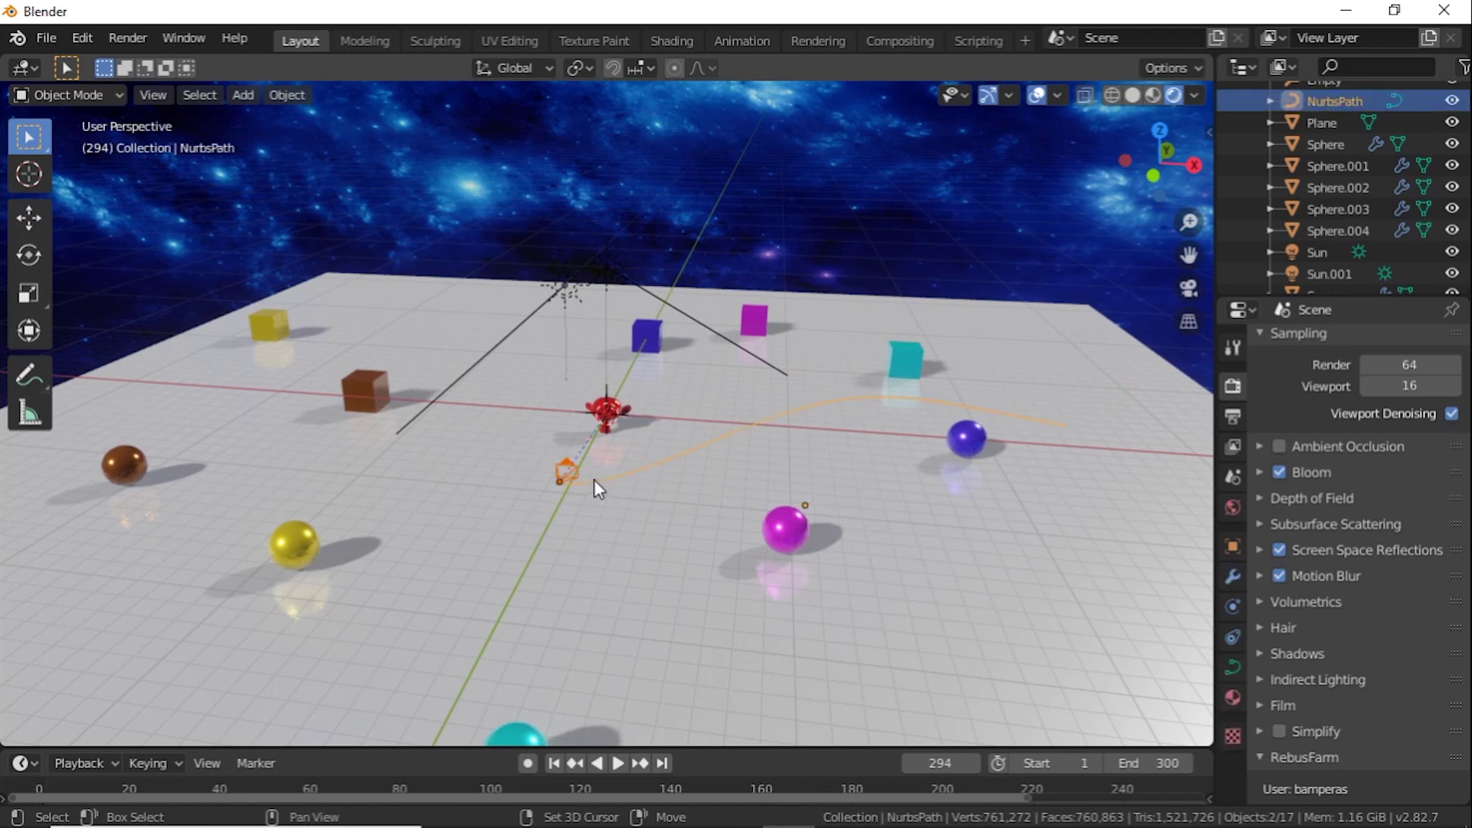
key(ctrl+p)
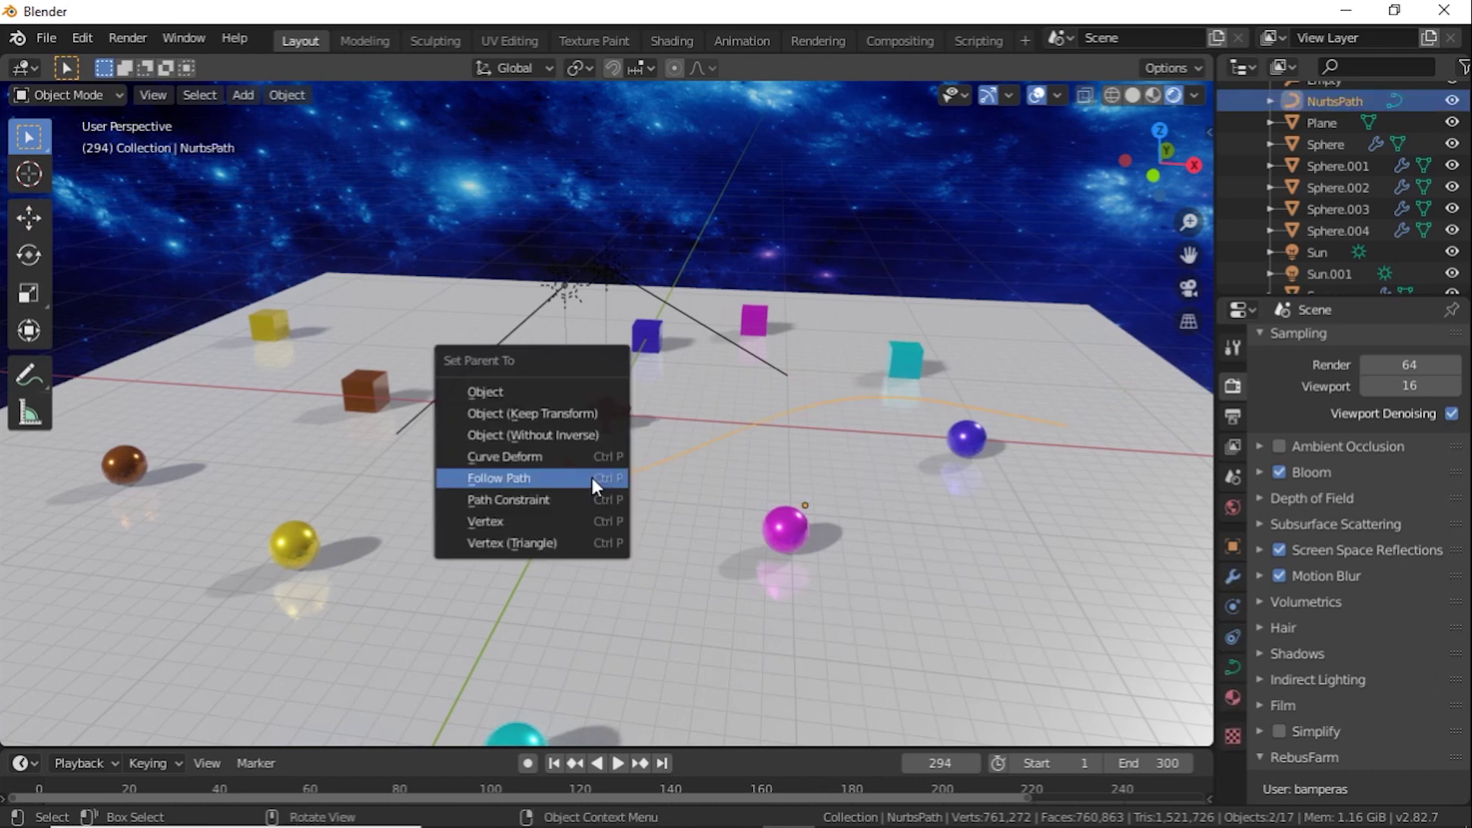
click(591, 477)
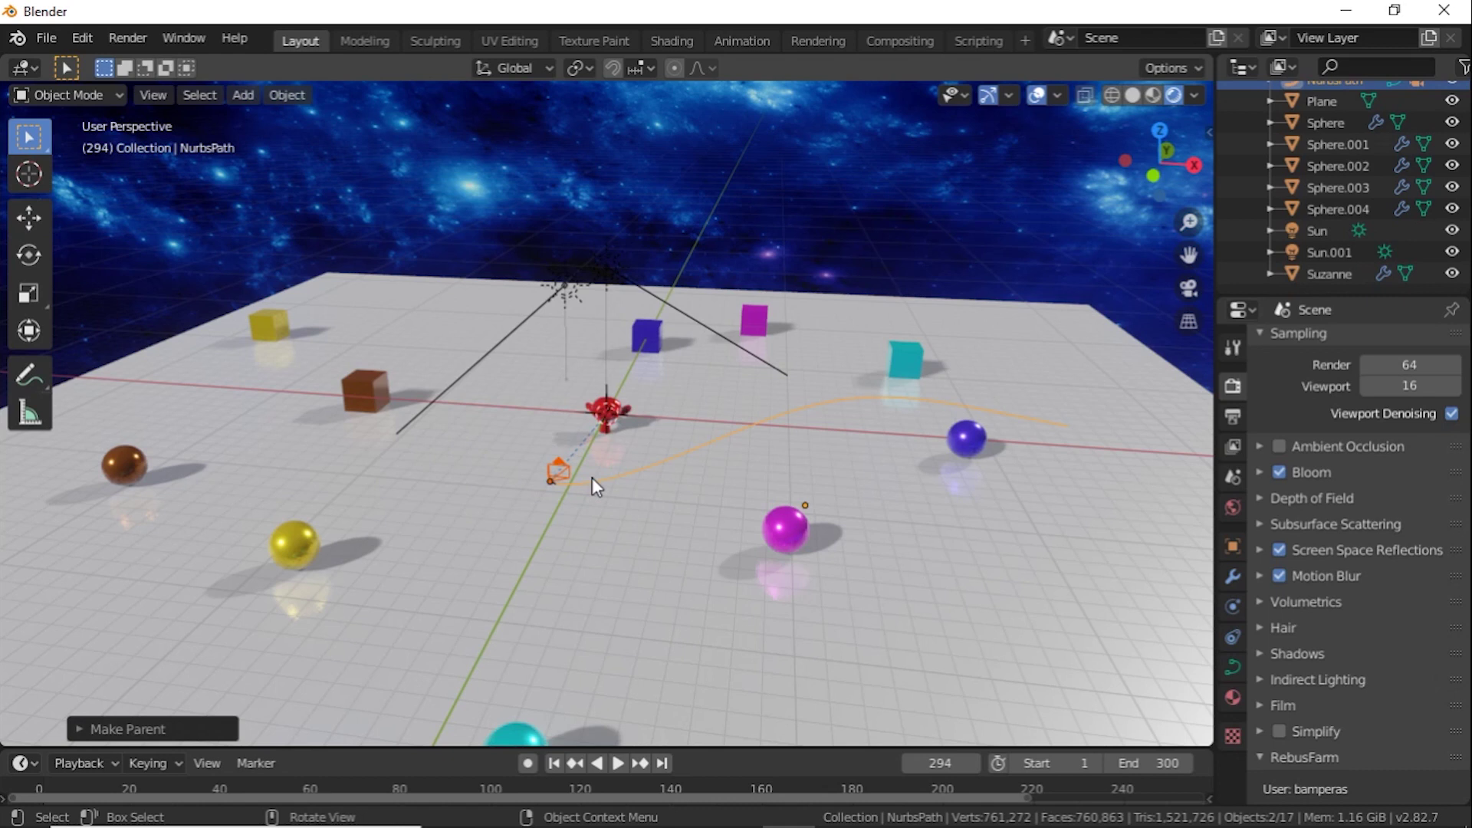
Preview the camera riding the path, then set the current frame back to about 101.
key(space)
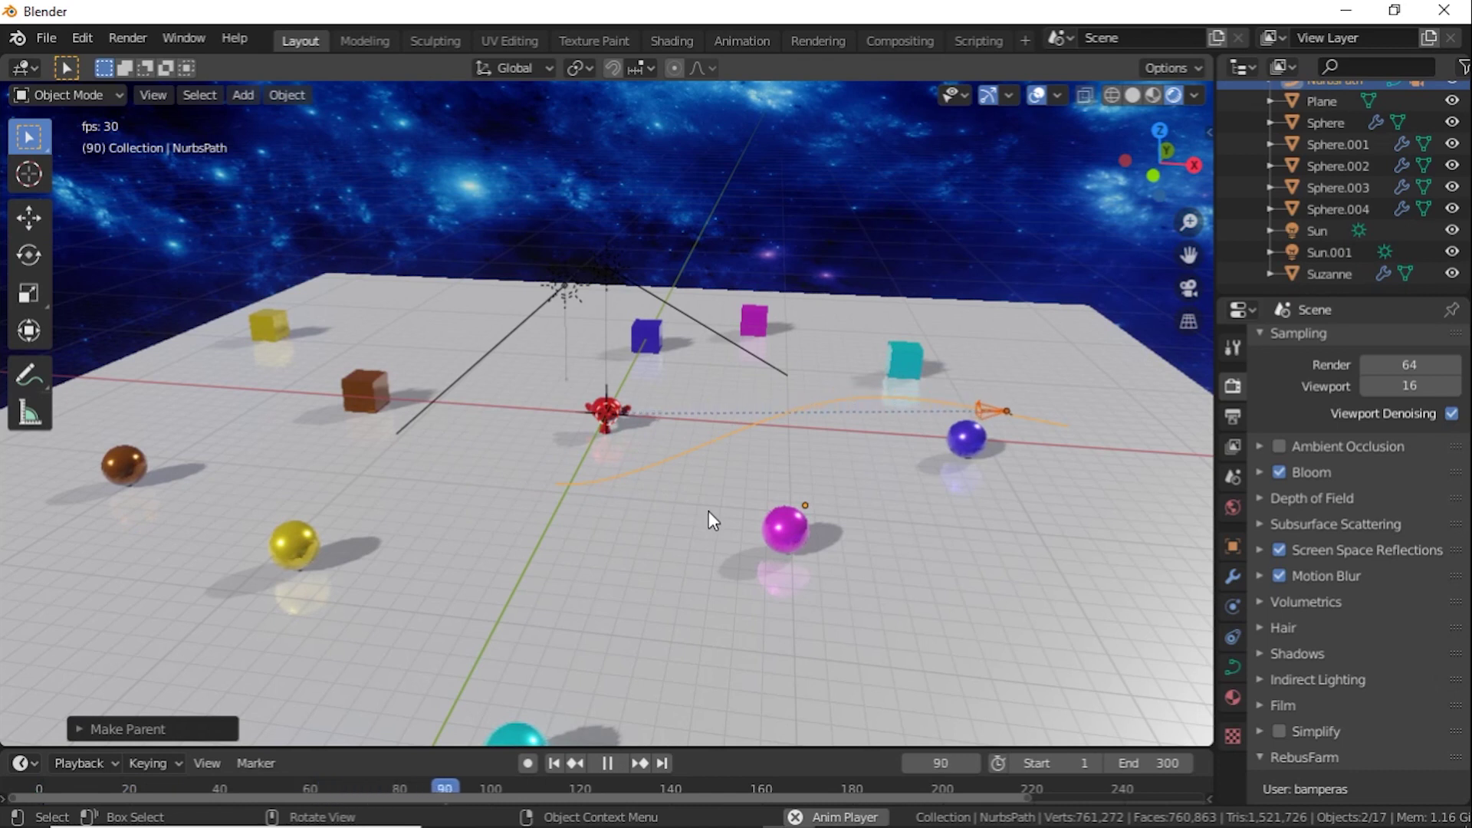
key(space)
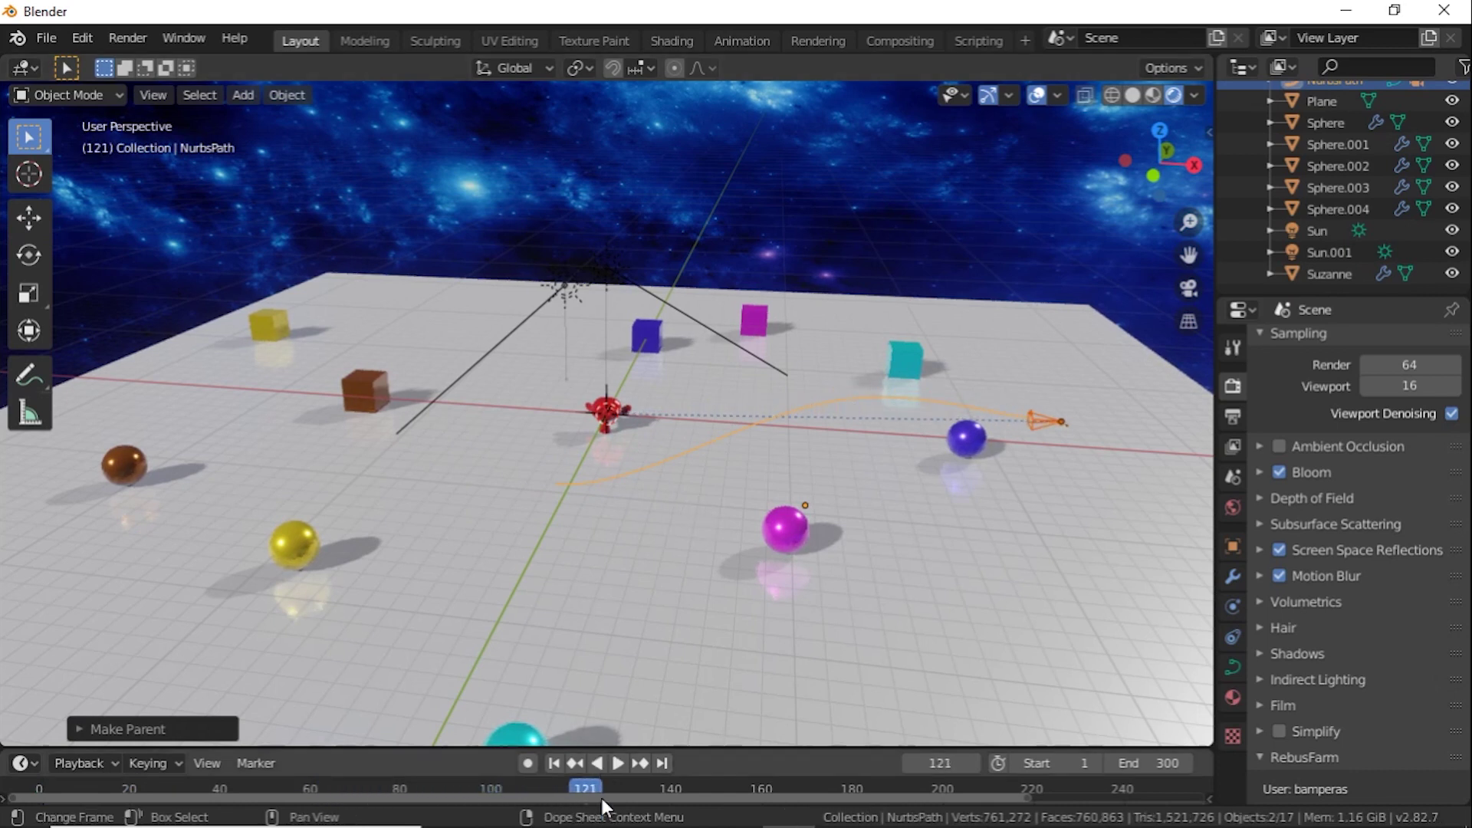
drag(588, 785, 495, 794)
Set the path's Path Animation Frames to 300 in Curve data properties.
click(1233, 667)
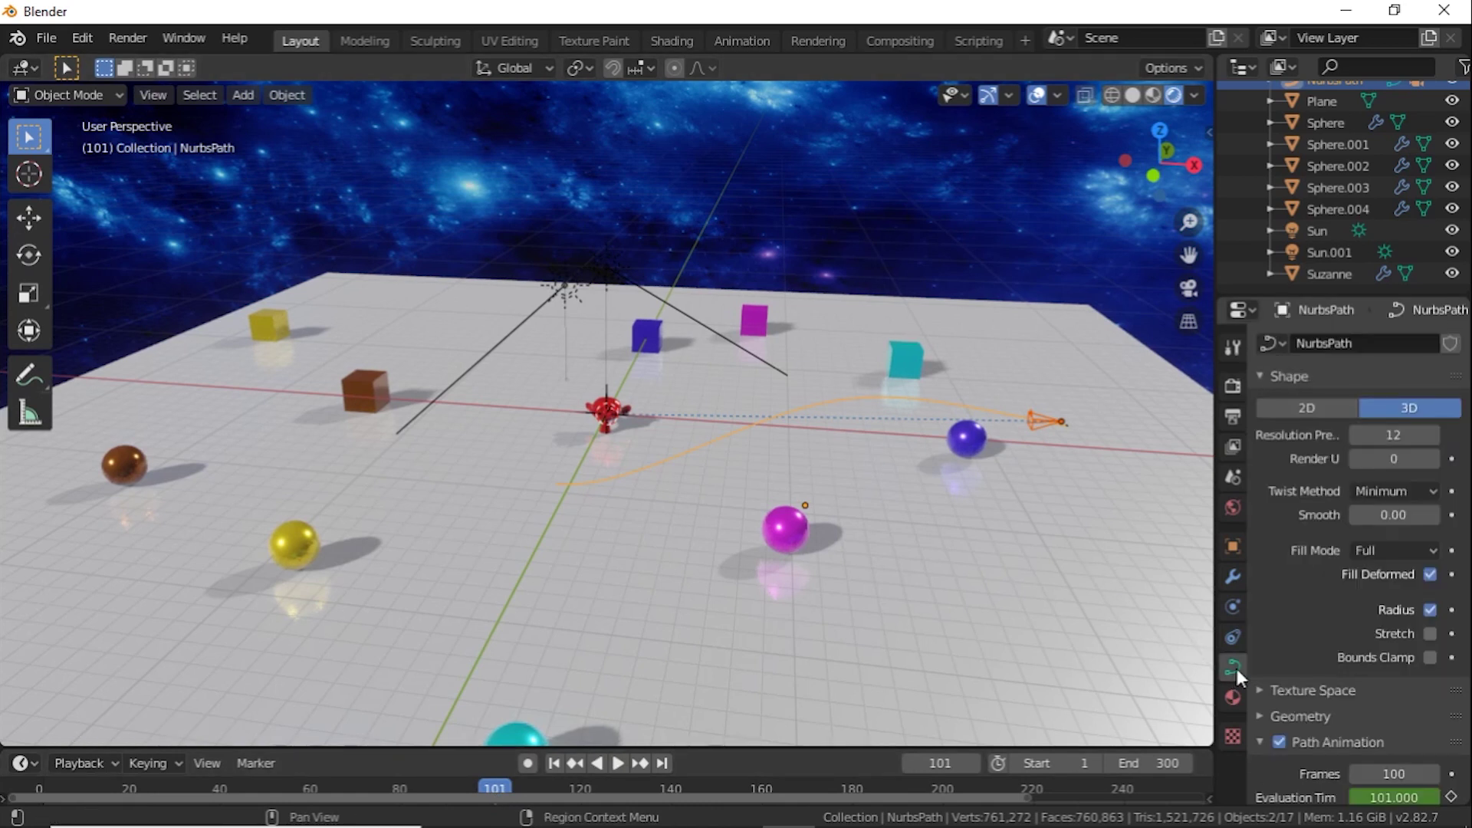
scroll(1376, 632, down, 6)
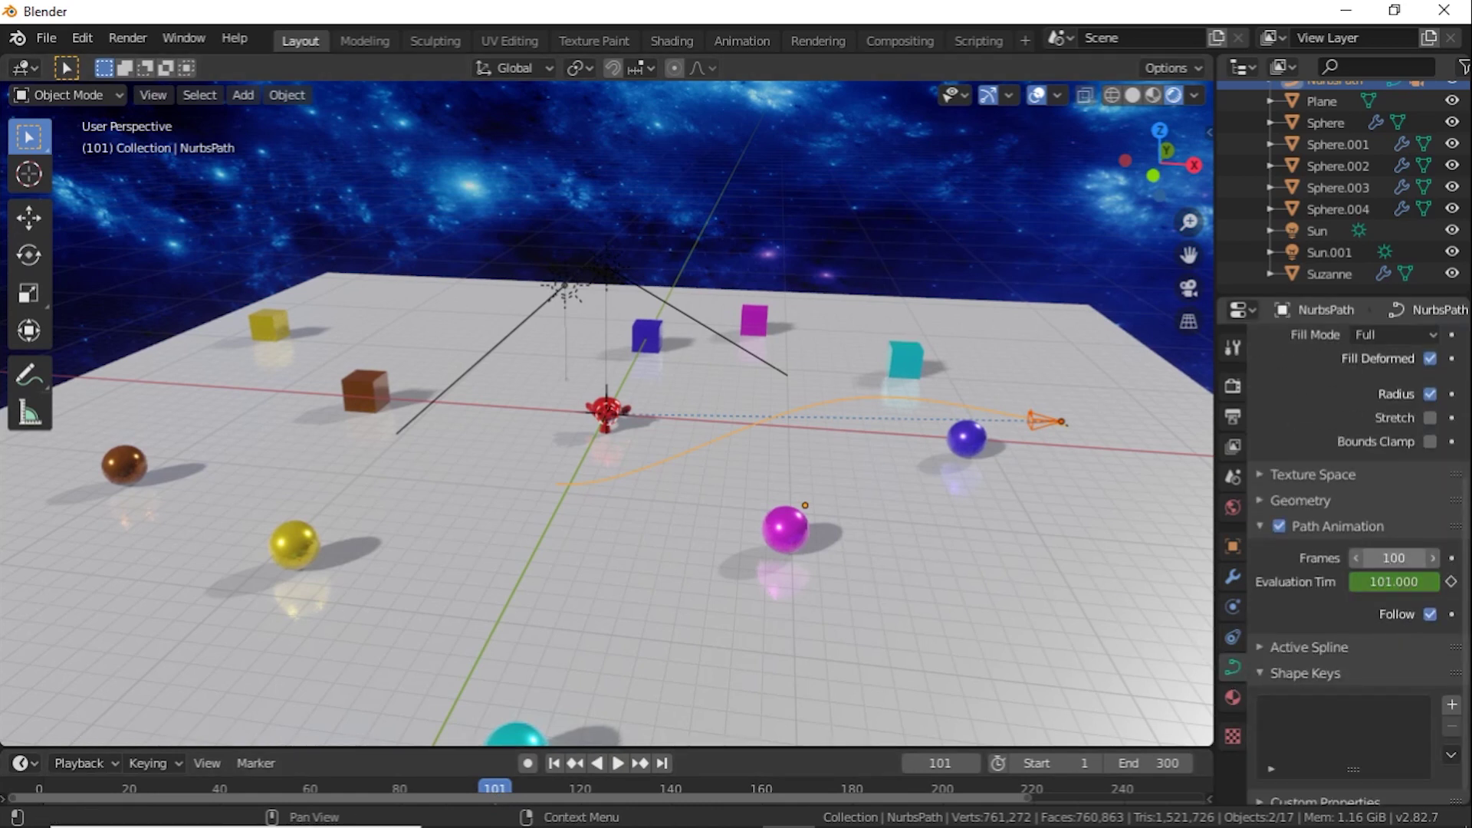
click(1383, 559)
key(Return)
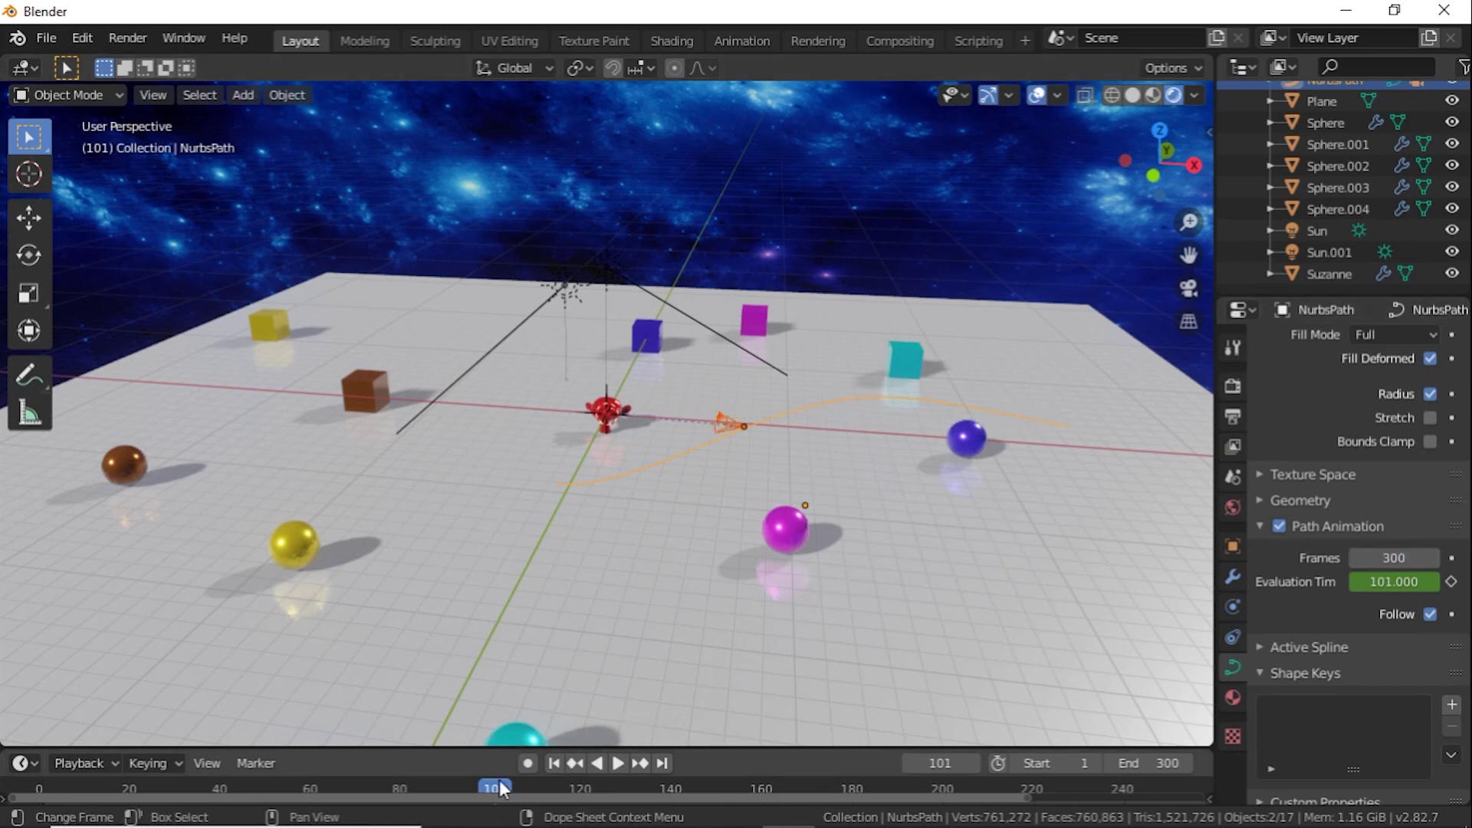
Play the animation from frame 0, stopping at frame 81.
key(space)
drag(503, 790, 39, 800)
key(space)
key(space)
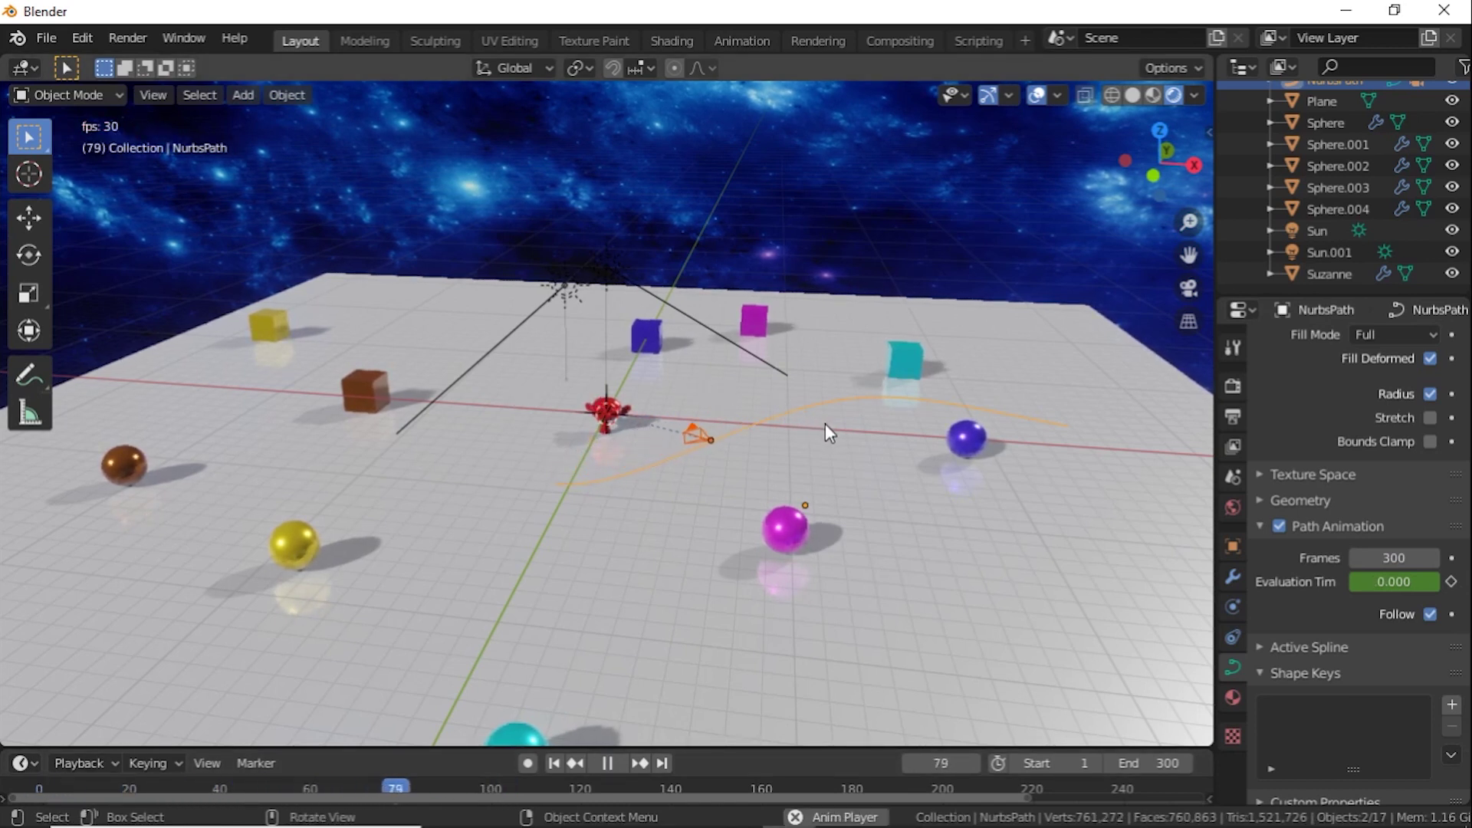
key(space)
scroll(801, 433, up, 3)
middle_drag(808, 430, 798, 443)
Switch to camera view (Numpad 0) and play the flight from frame 0.
key(KP_0)
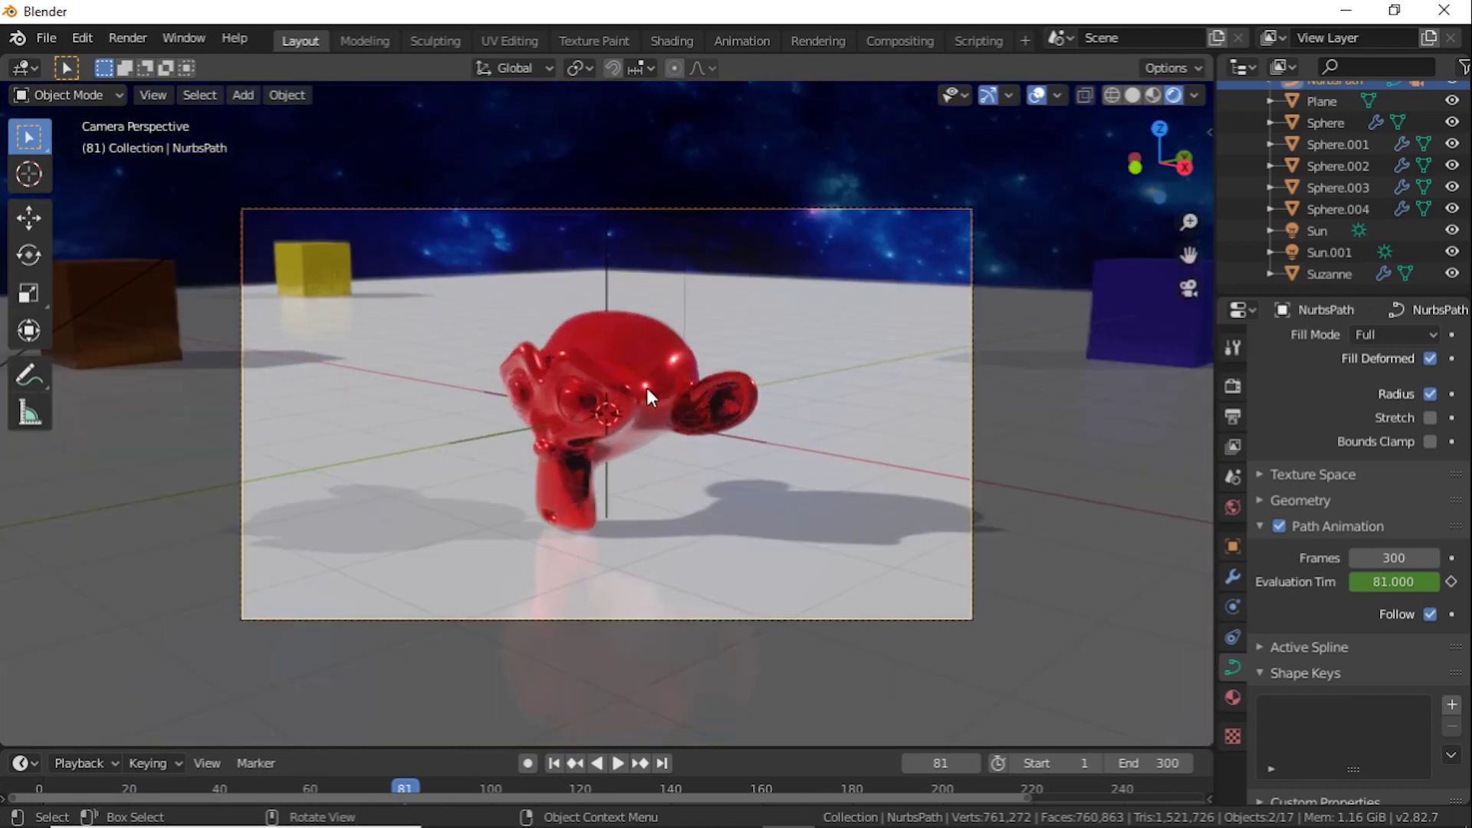
drag(411, 793, 21, 790)
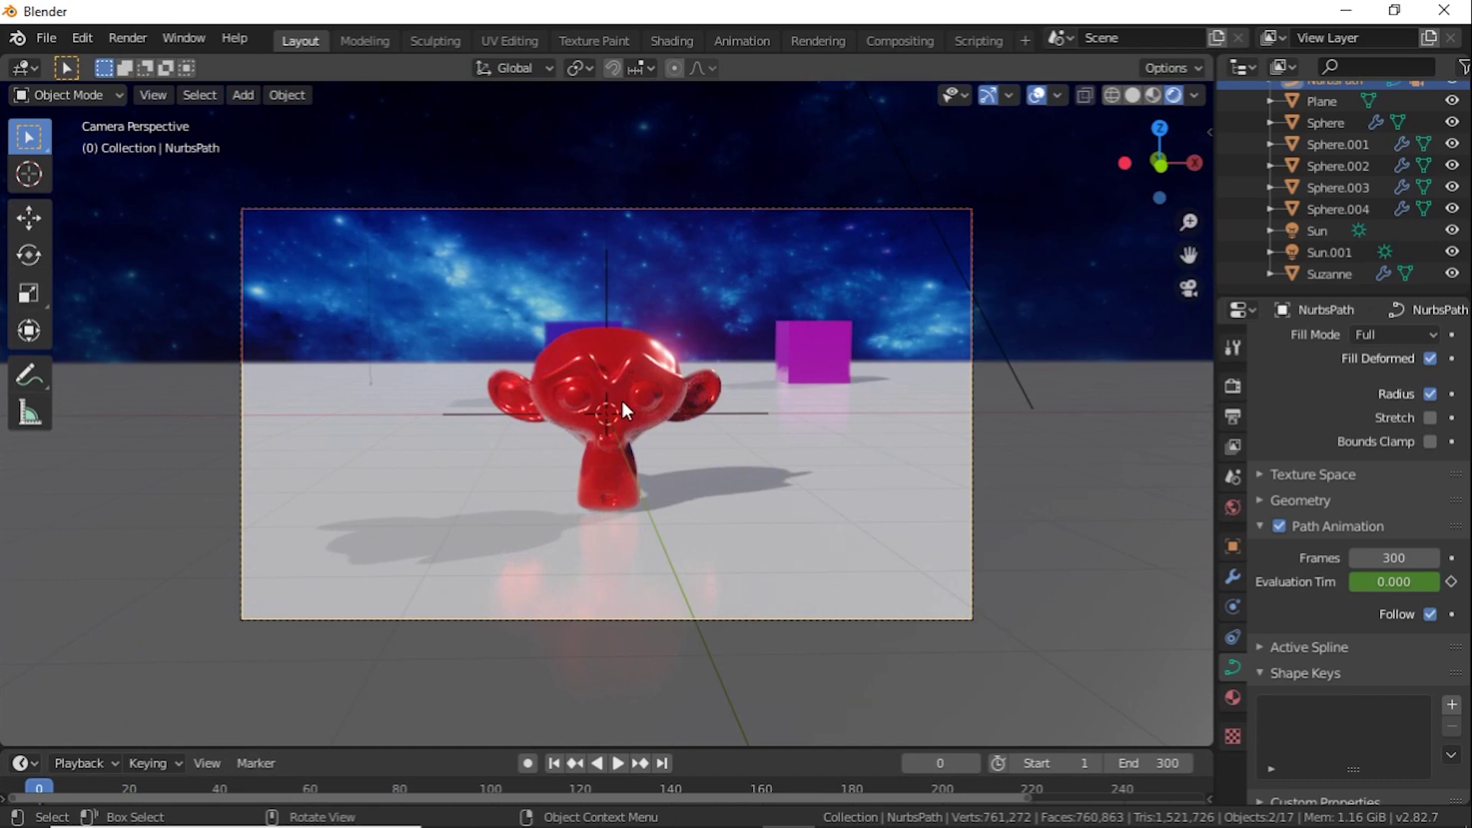
key(space)
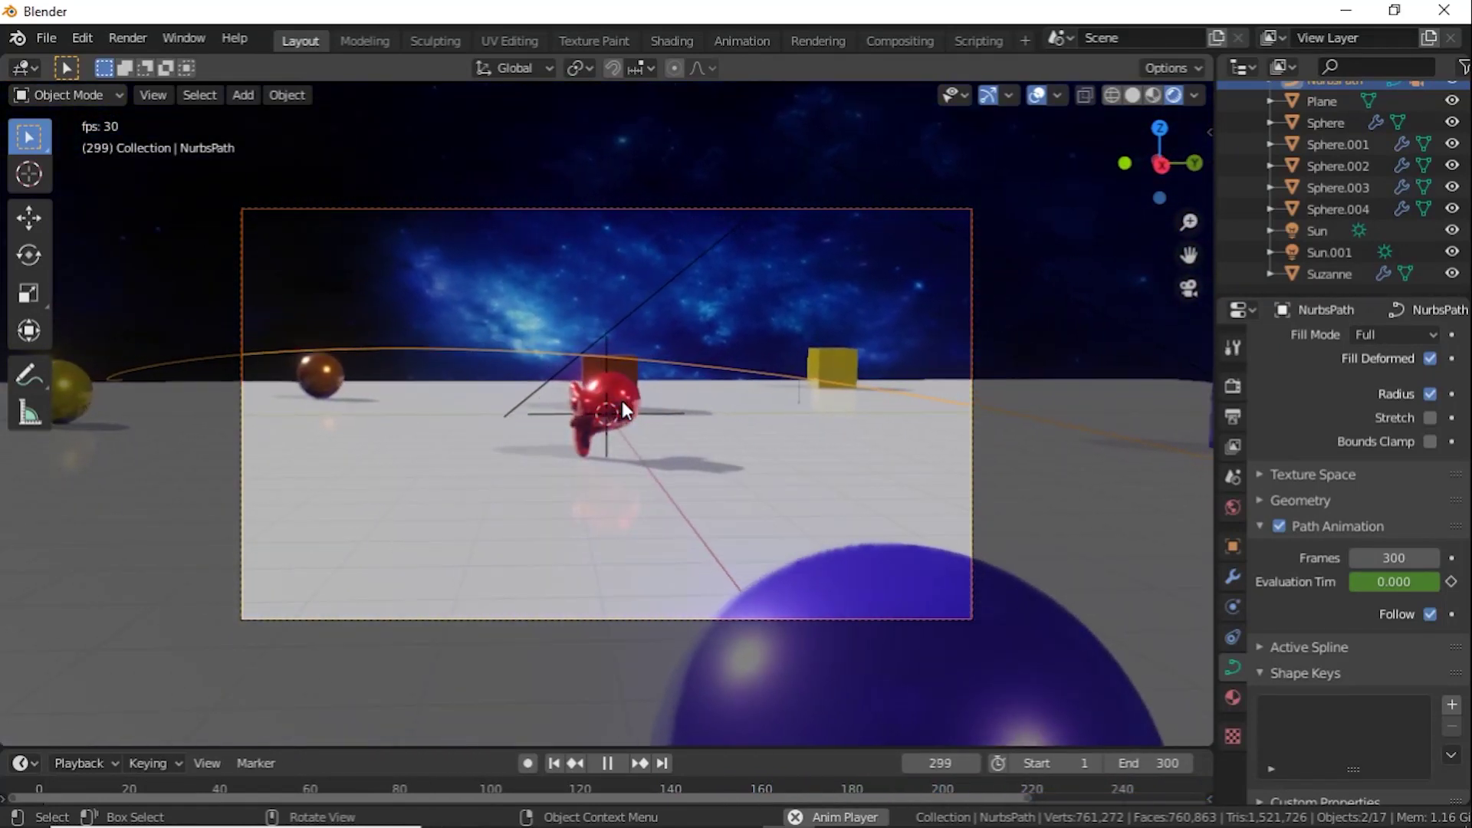
key(Escape)
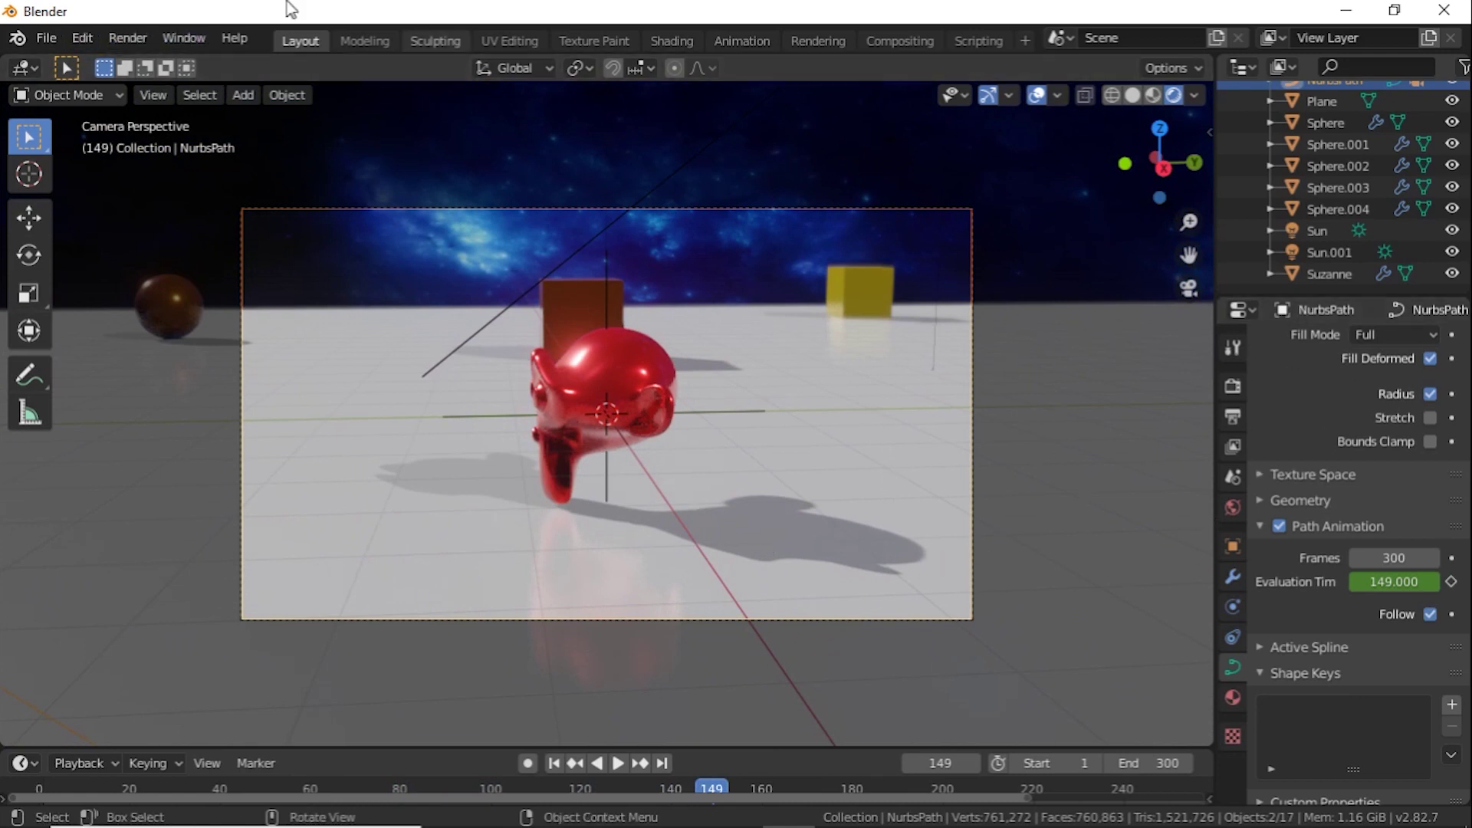
Check Output properties: frames 1–300 at 30 fps, FFmpeg video to the Camera friday folder.
click(123, 38)
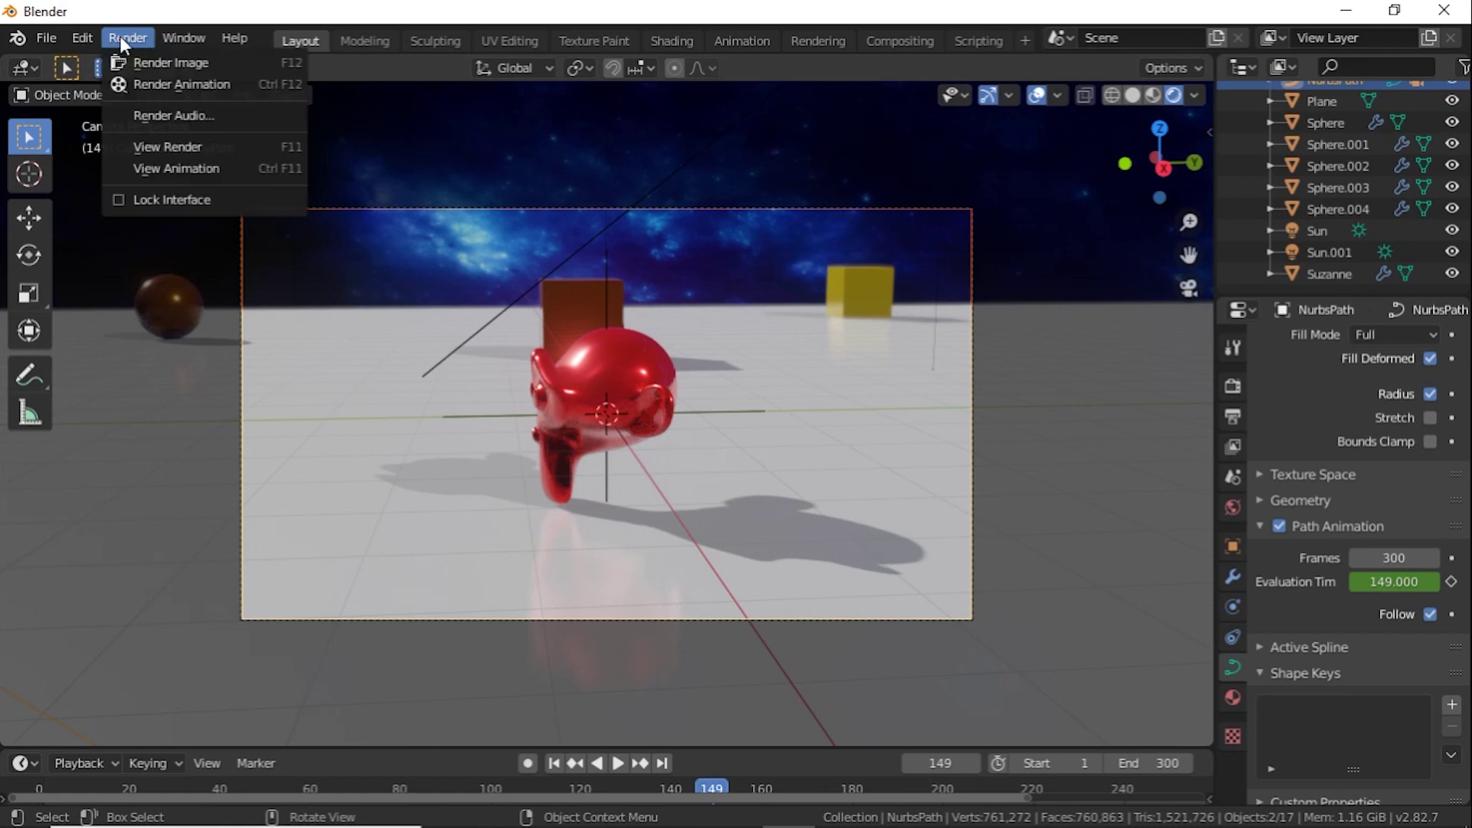
click(1242, 415)
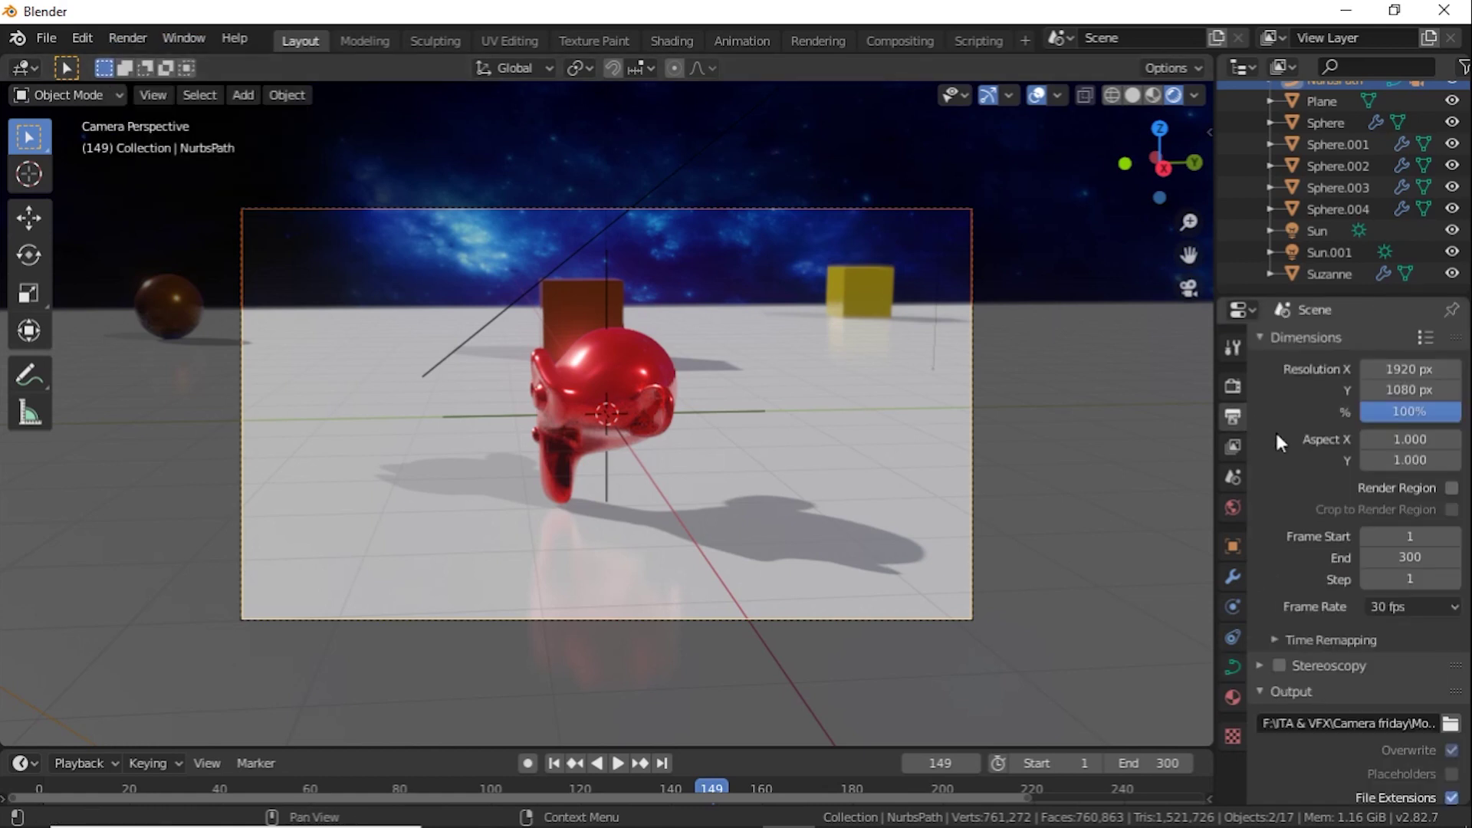
scroll(1372, 522, down, 3)
click(1434, 637)
key(Return)
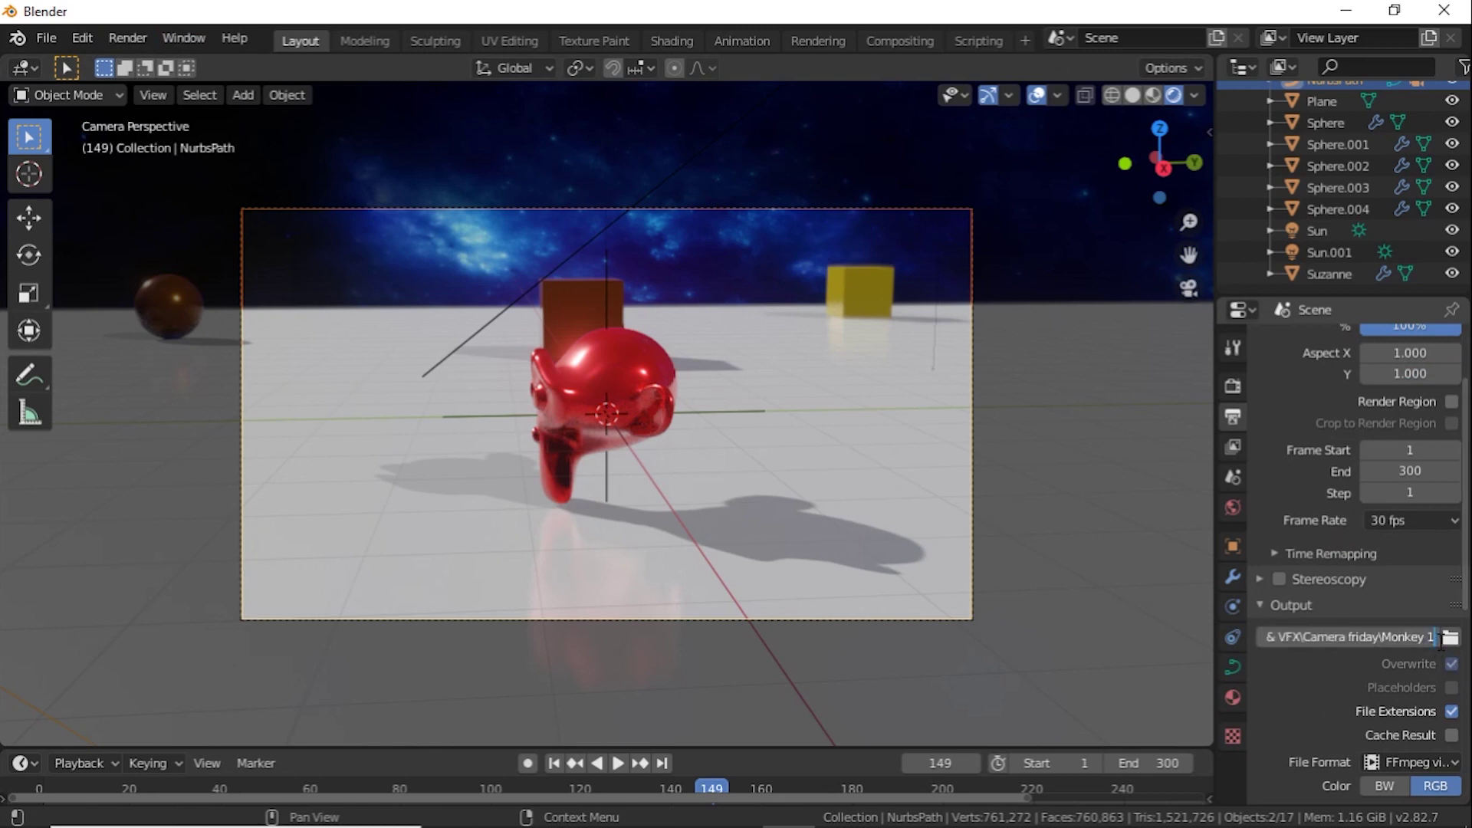
key(Return)
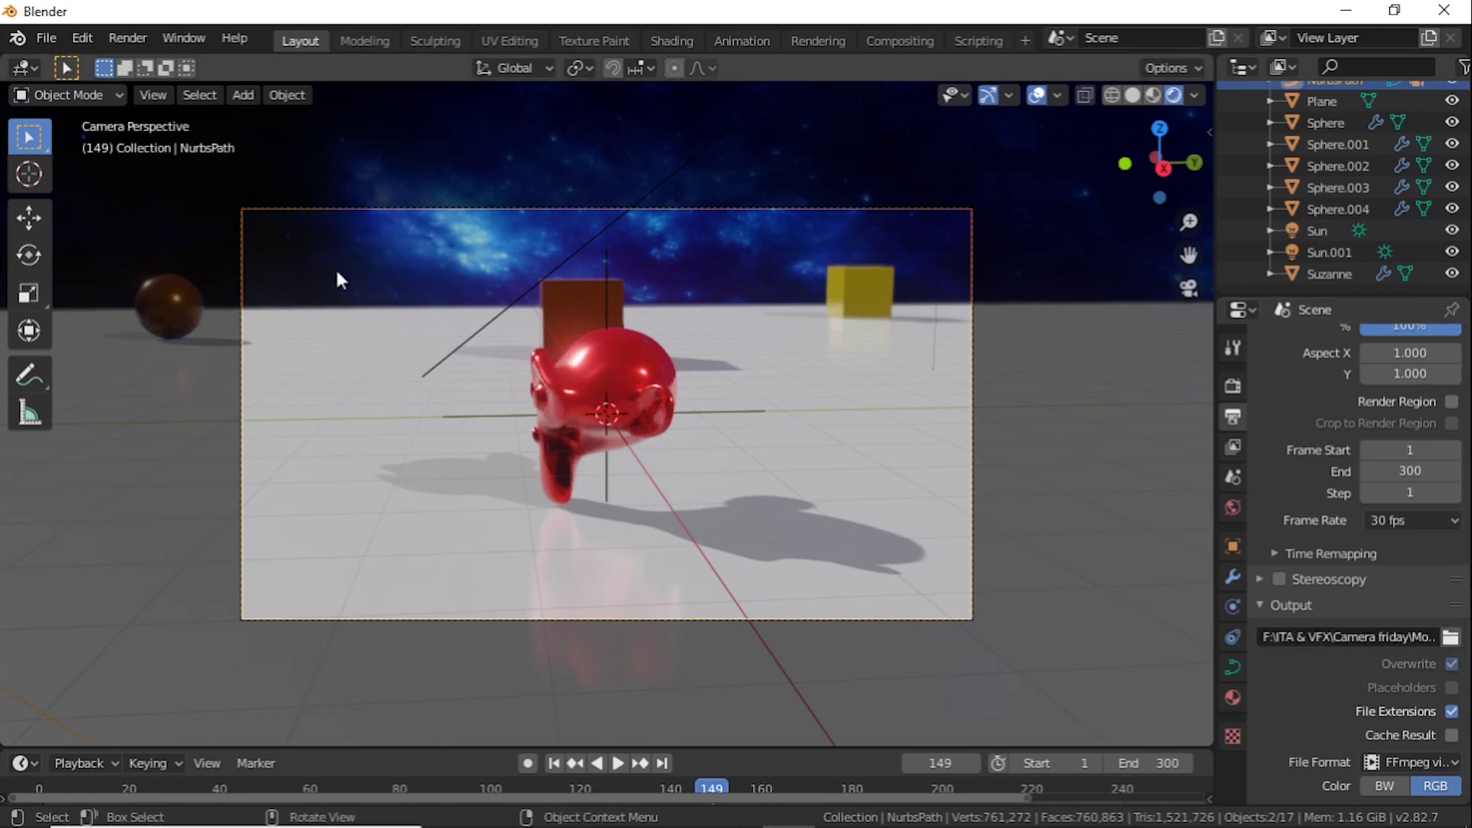
Launch Render Animation for the 300-frame camera flight past the red Suzanne.
click(126, 40)
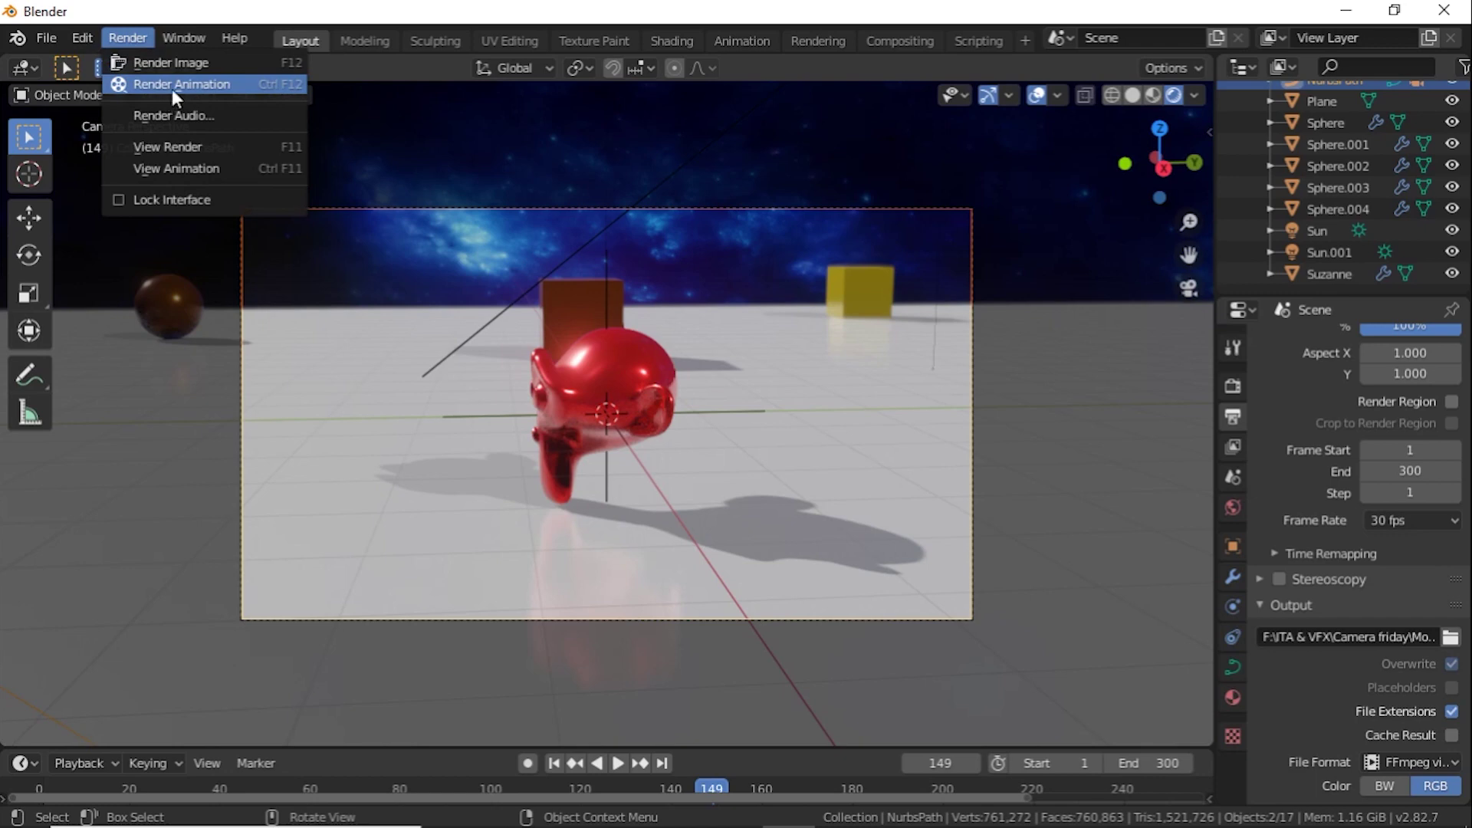
click(173, 84)
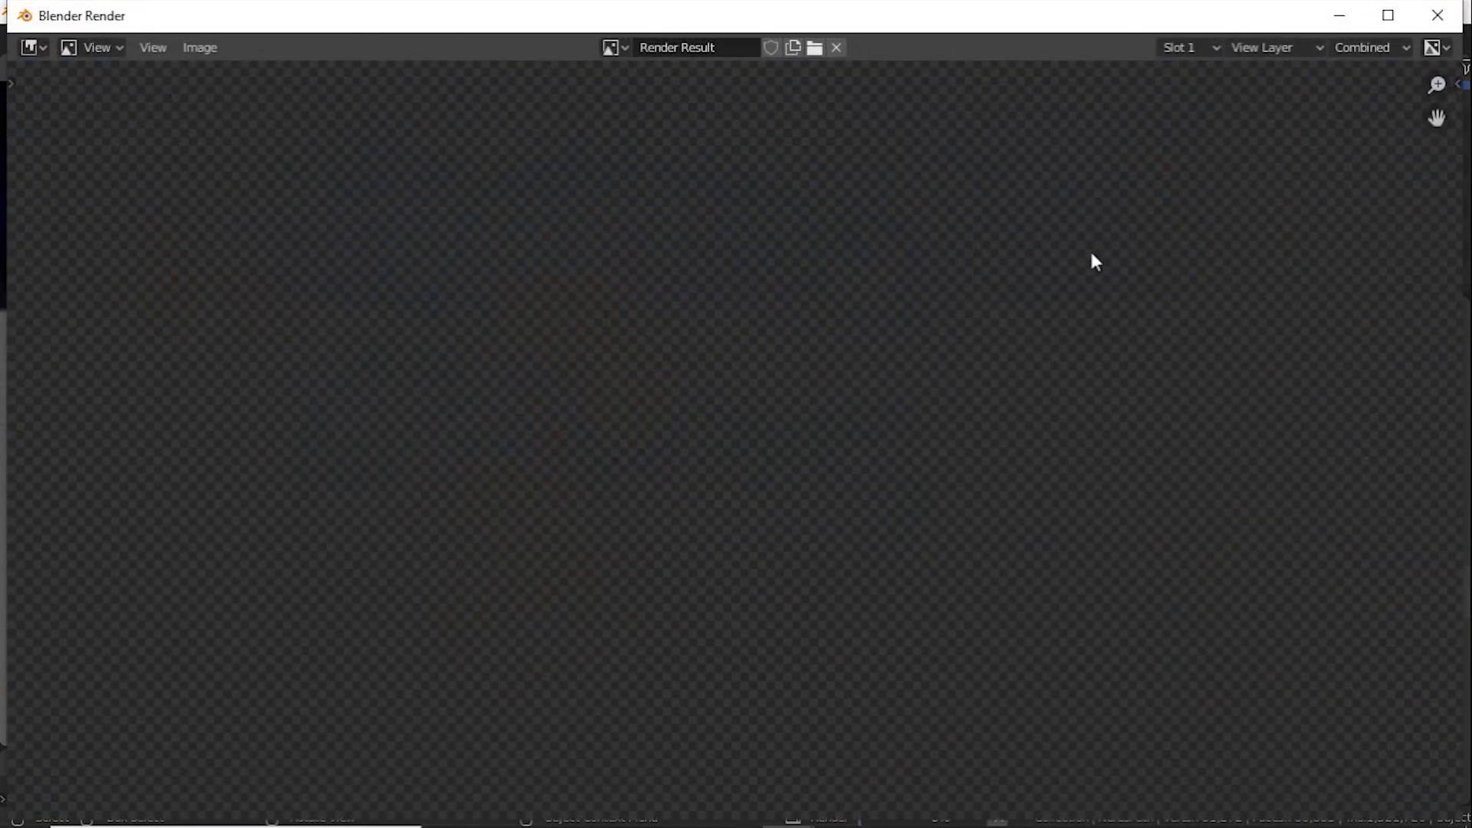